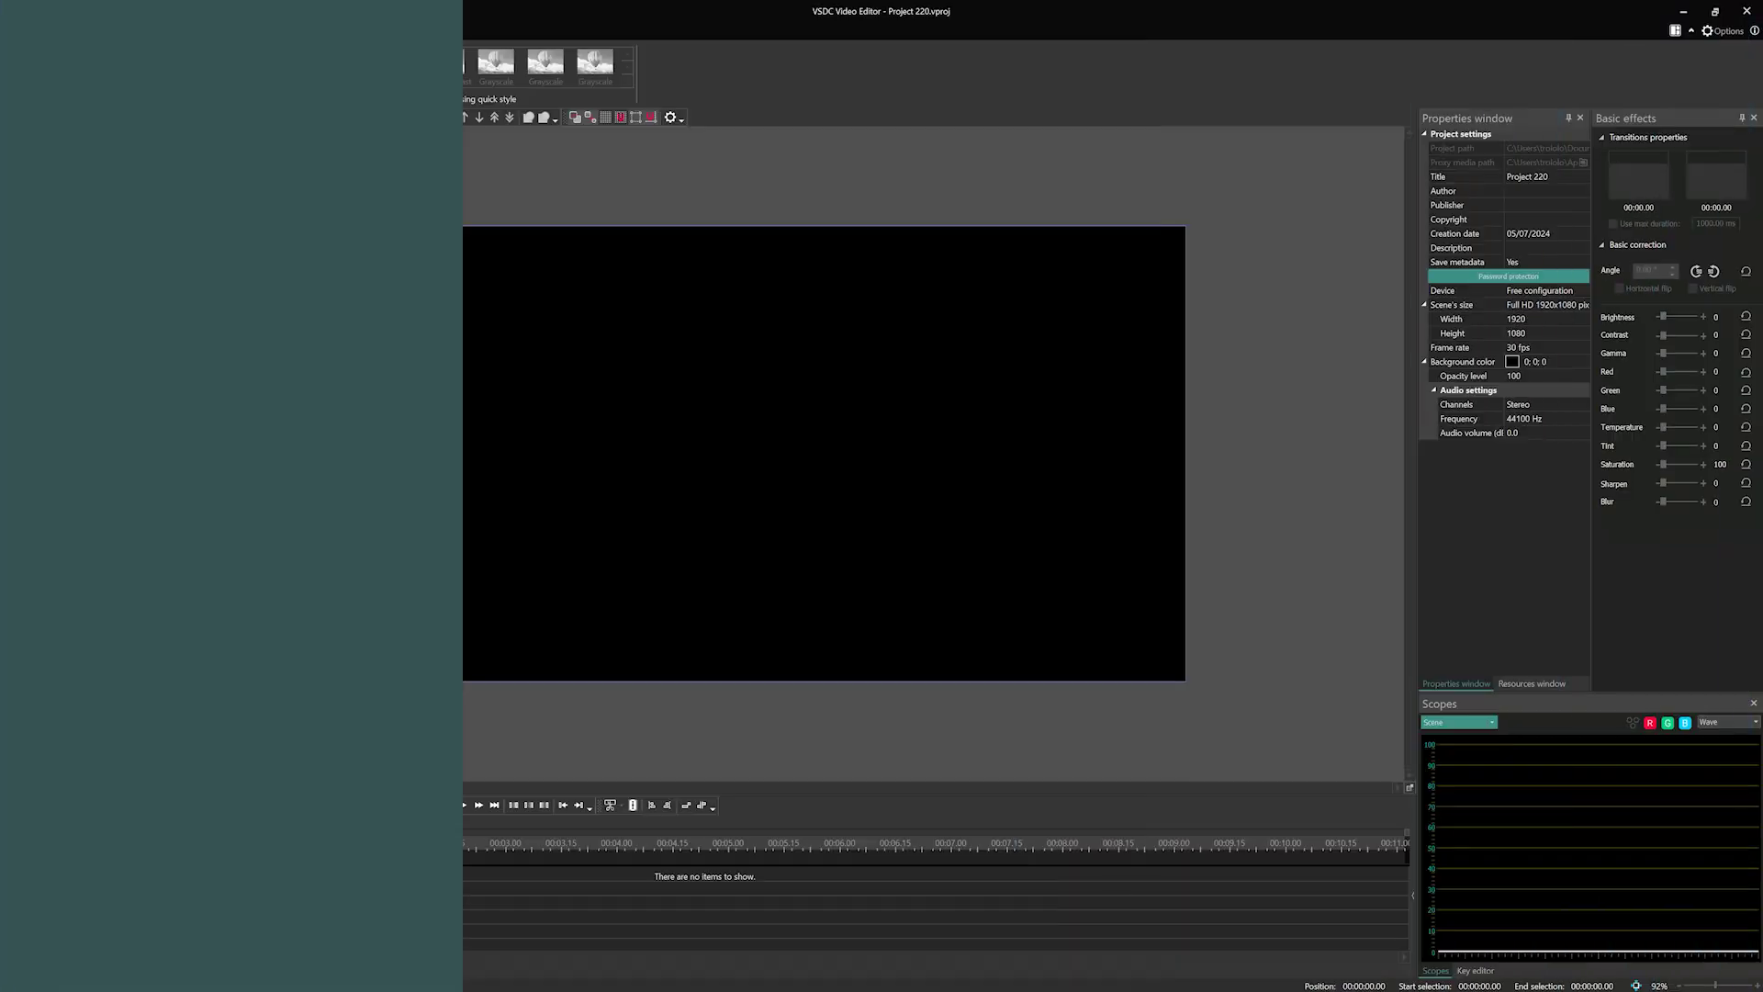
Close the Basic effects panel, then enlarge the timeline and widen the Properties panel.
click(130, 117)
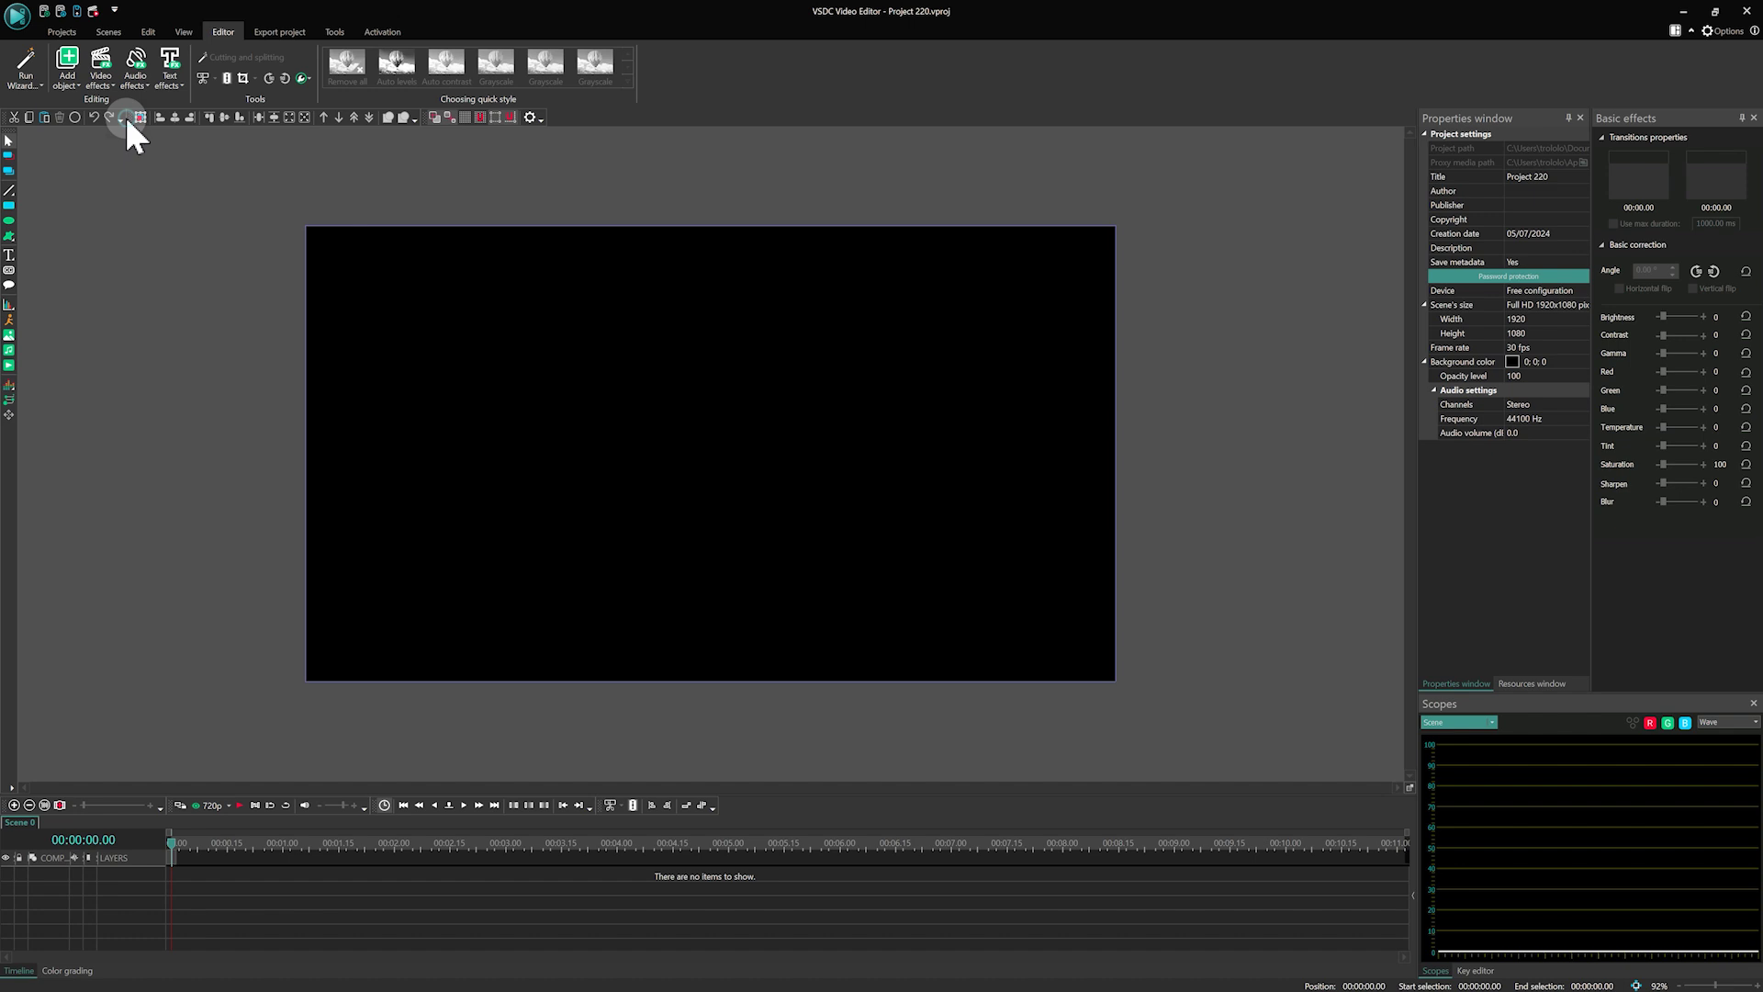
click(1753, 118)
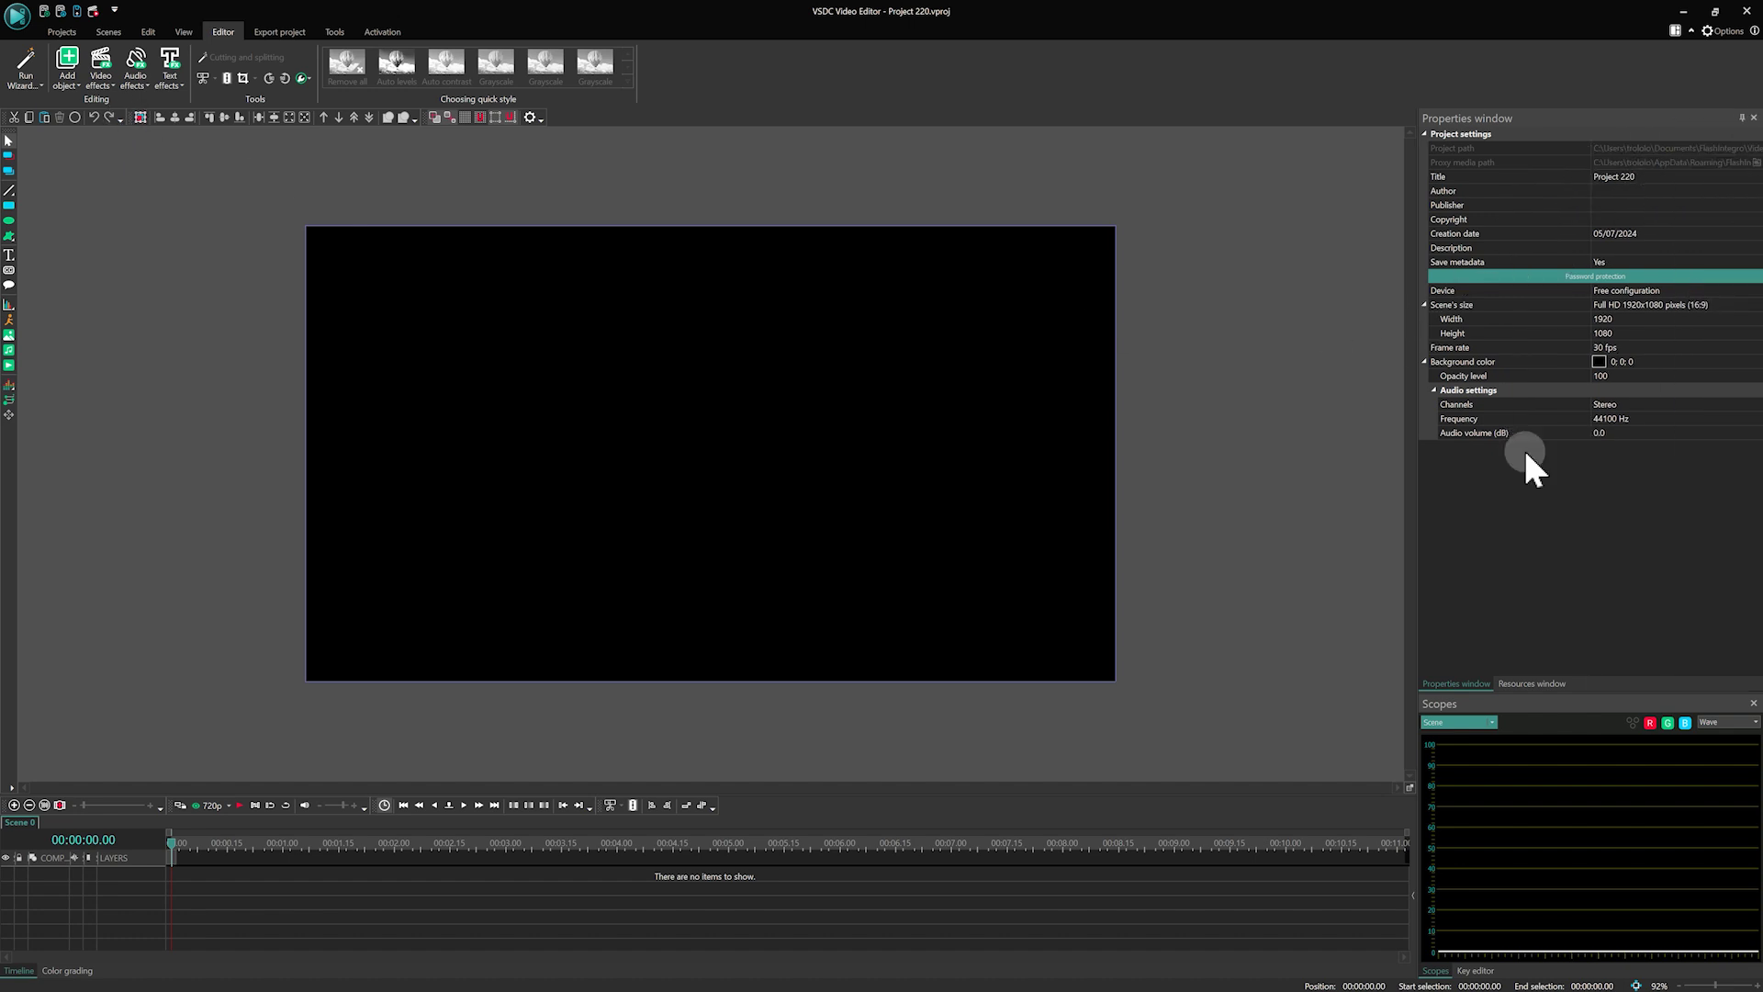
drag(1201, 791, 1213, 614)
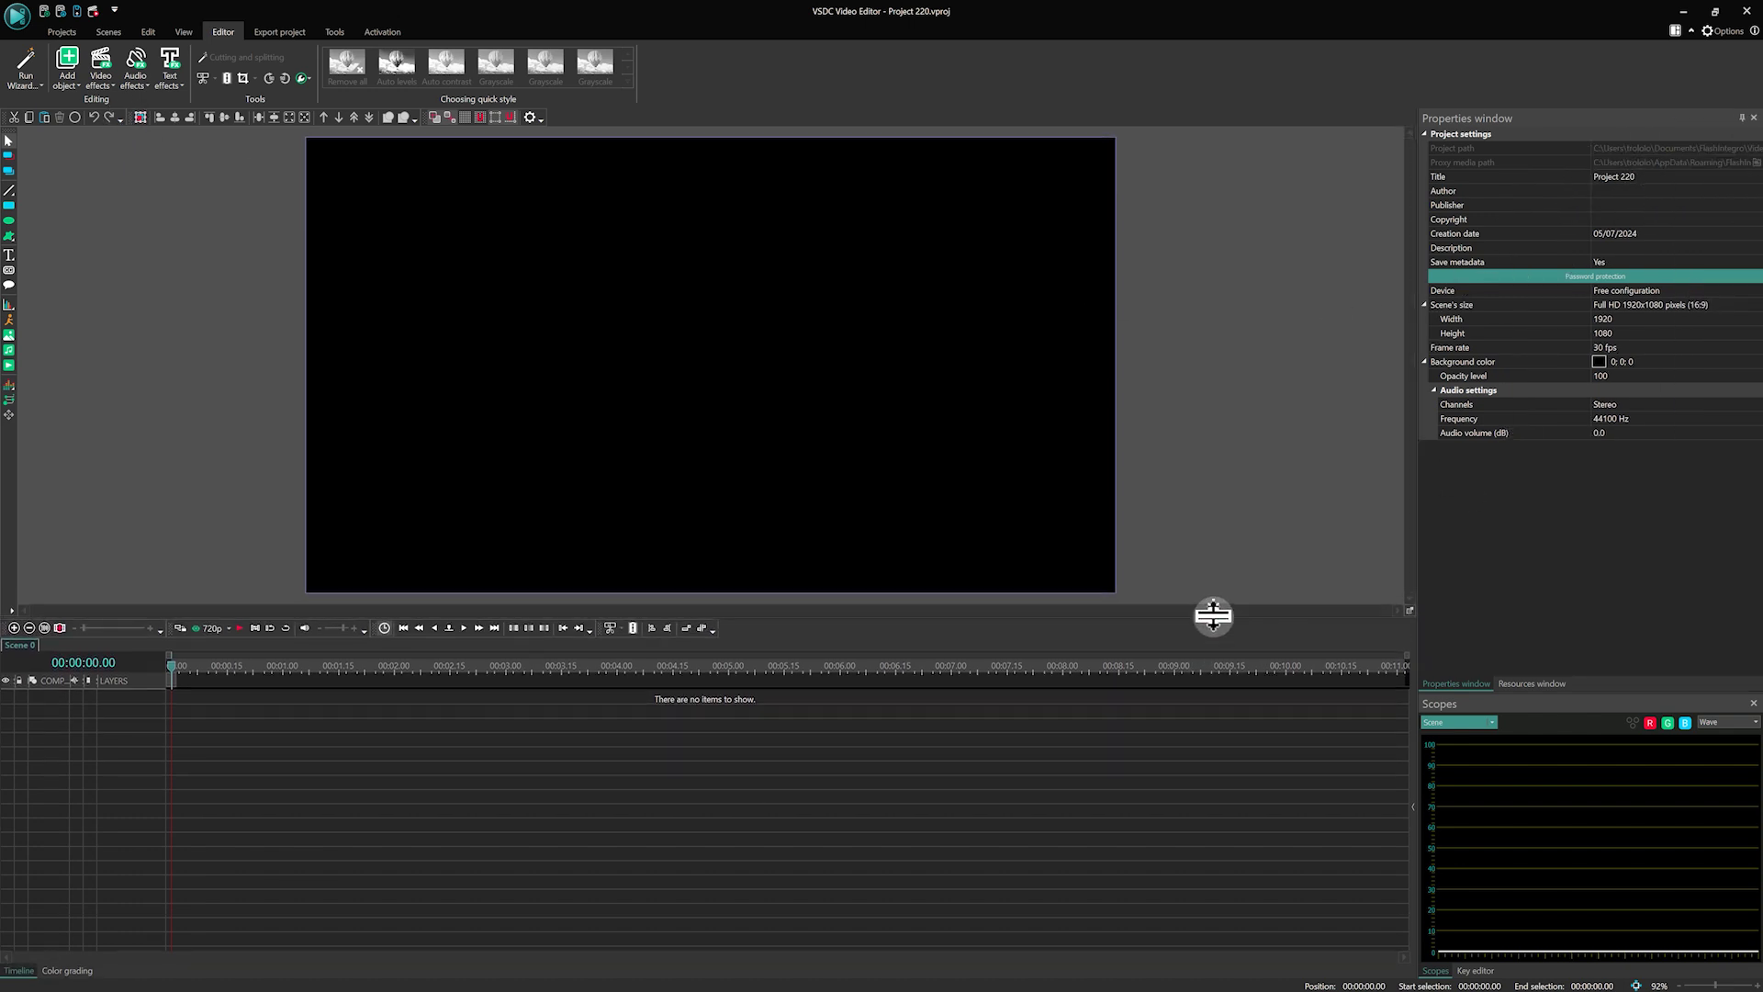
drag(1398, 504, 1230, 519)
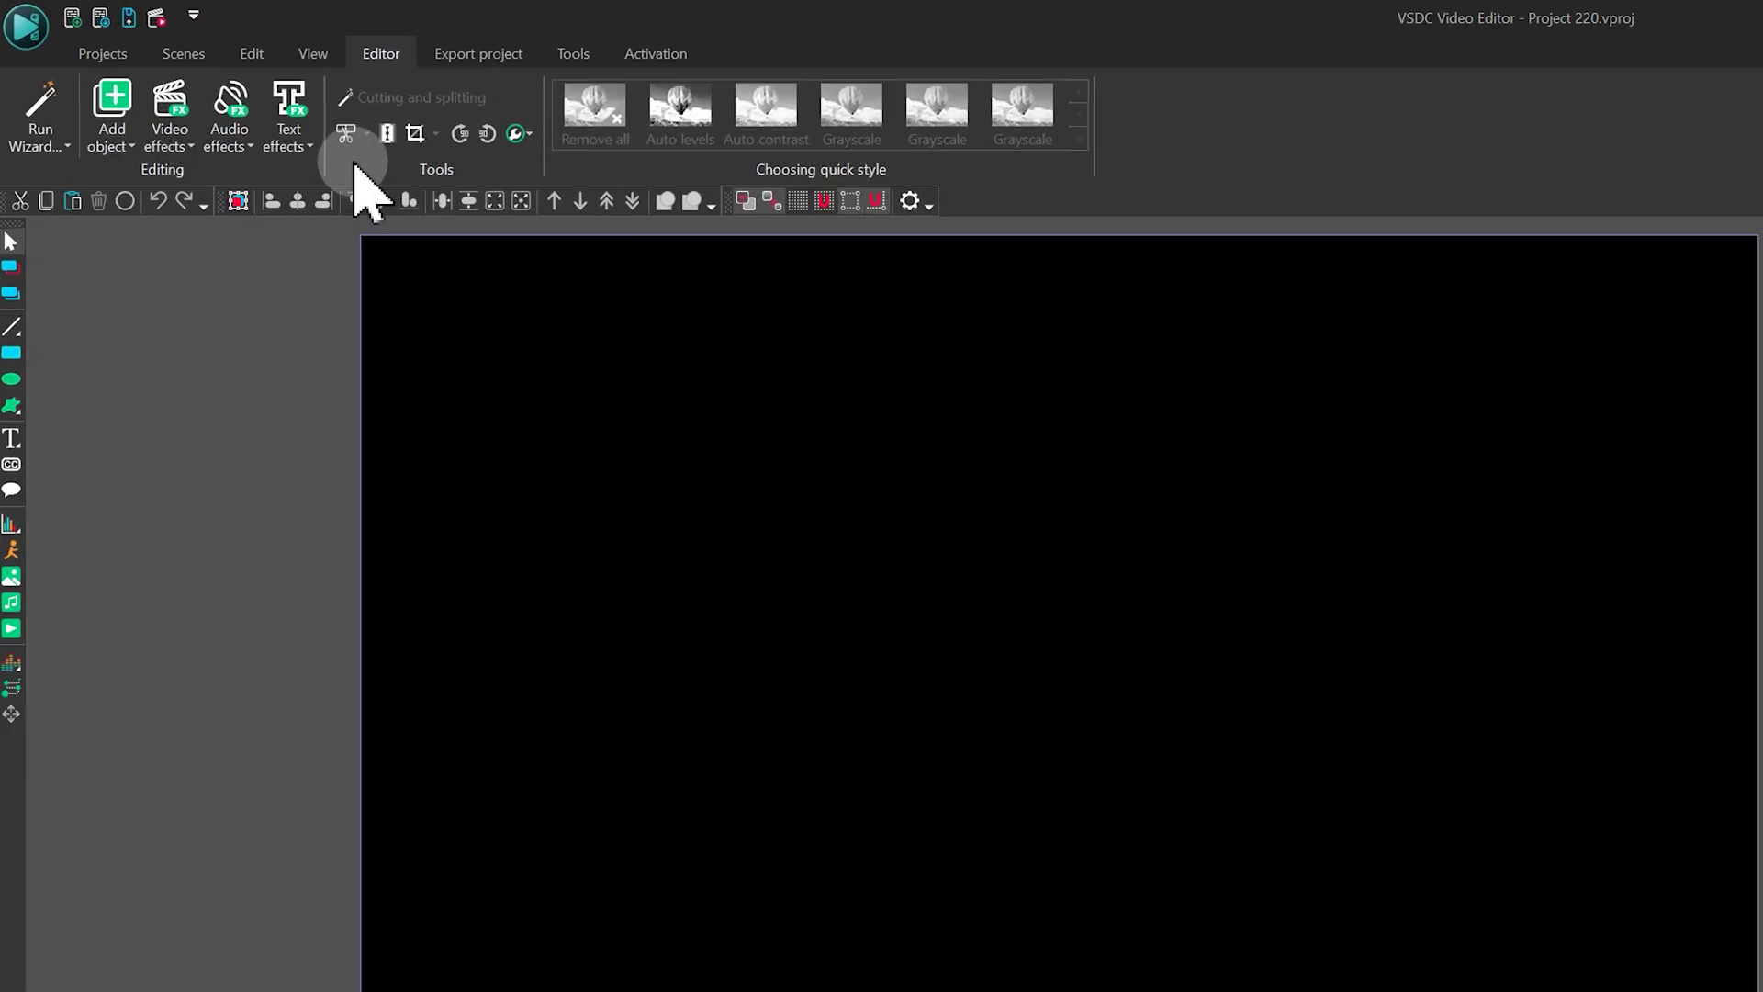
Check the View tab panel options and apply a workspace layout preset.
click(186, 33)
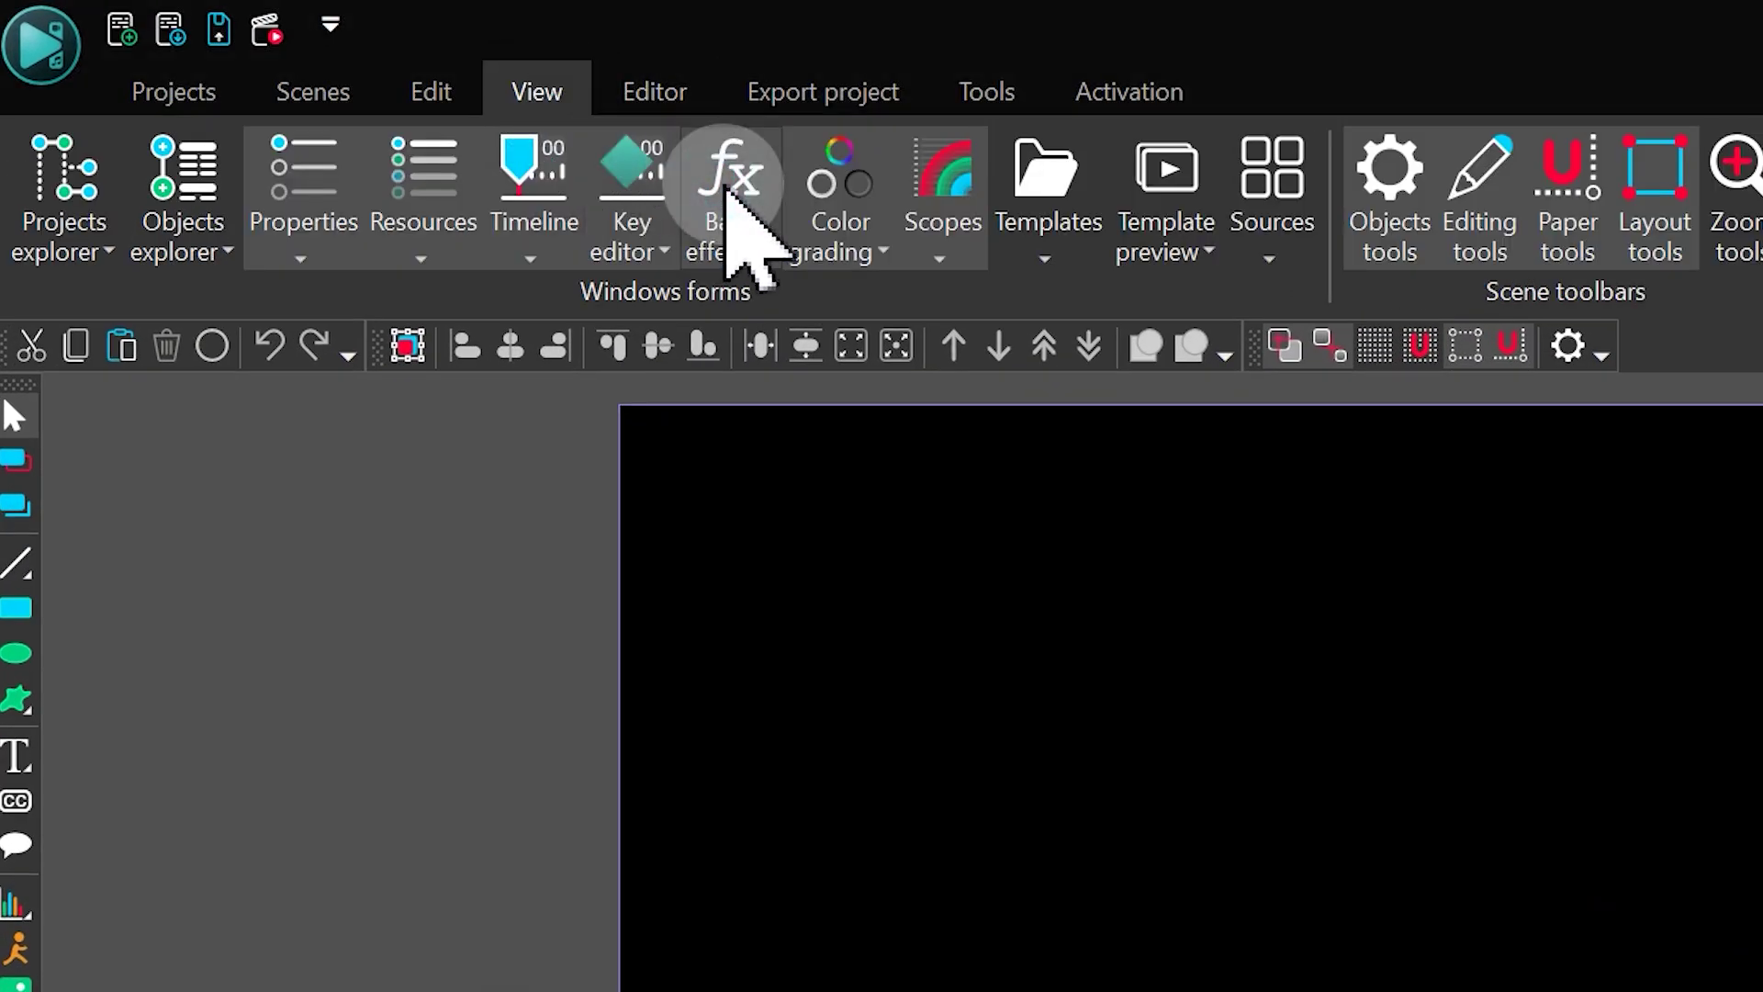
click(55, 184)
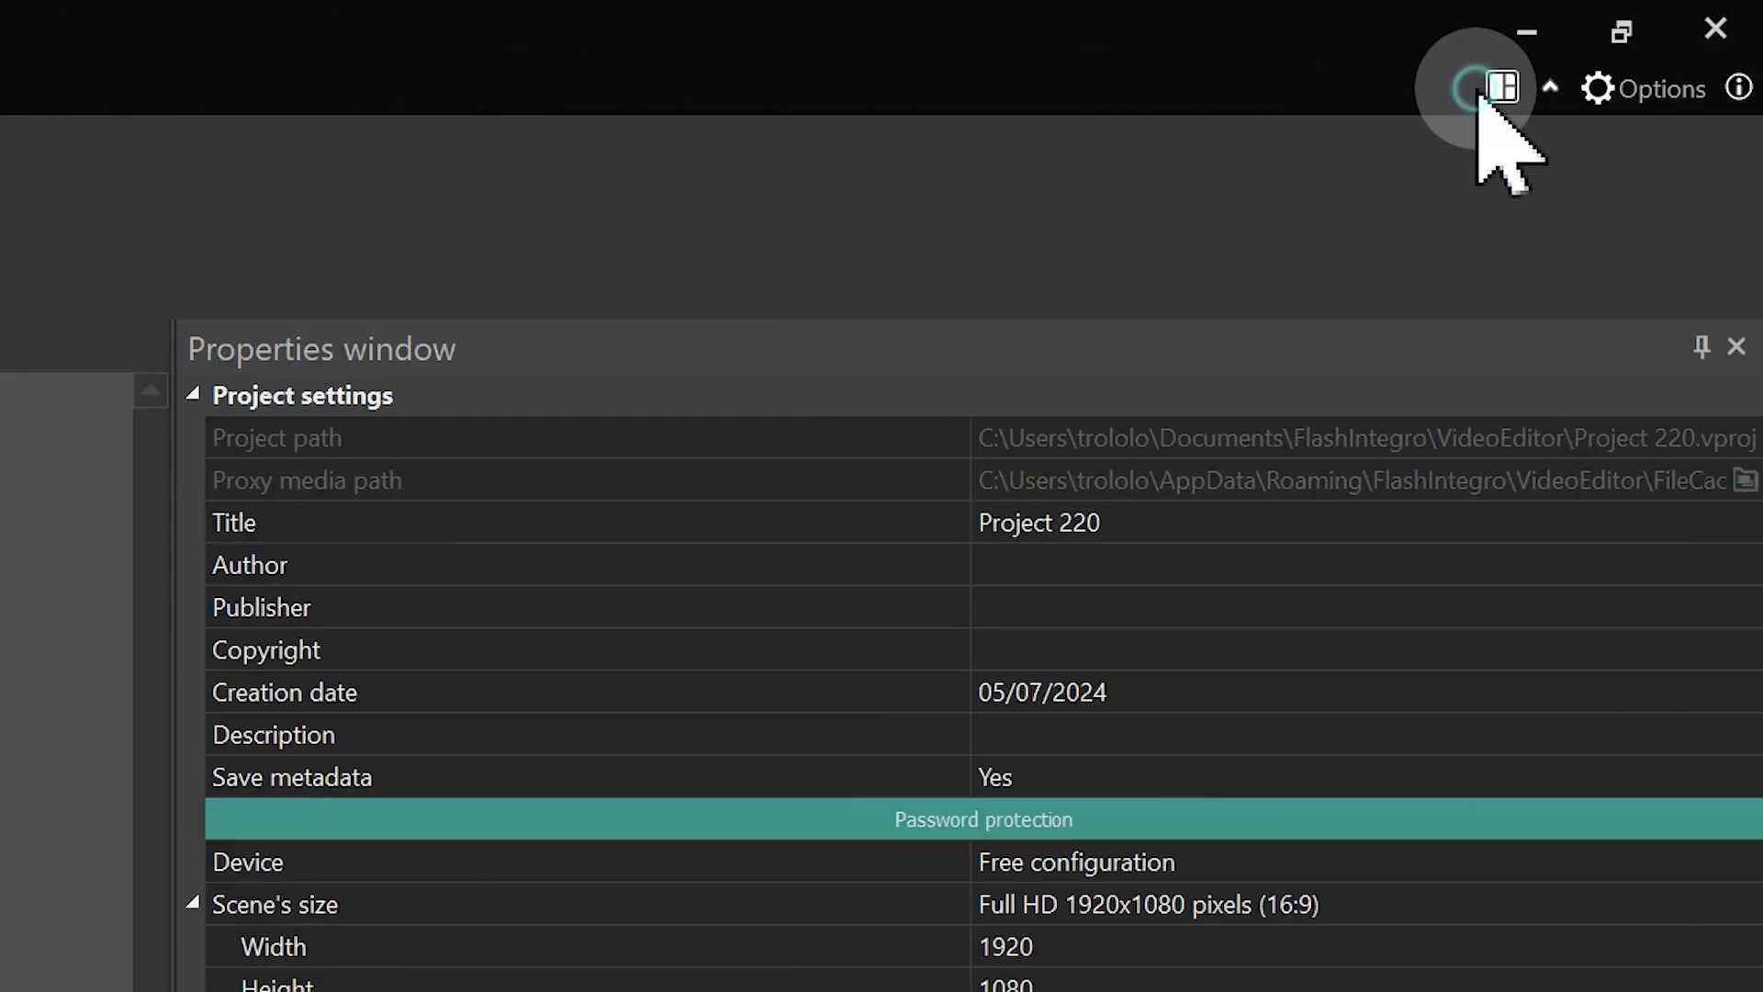
click(1502, 84)
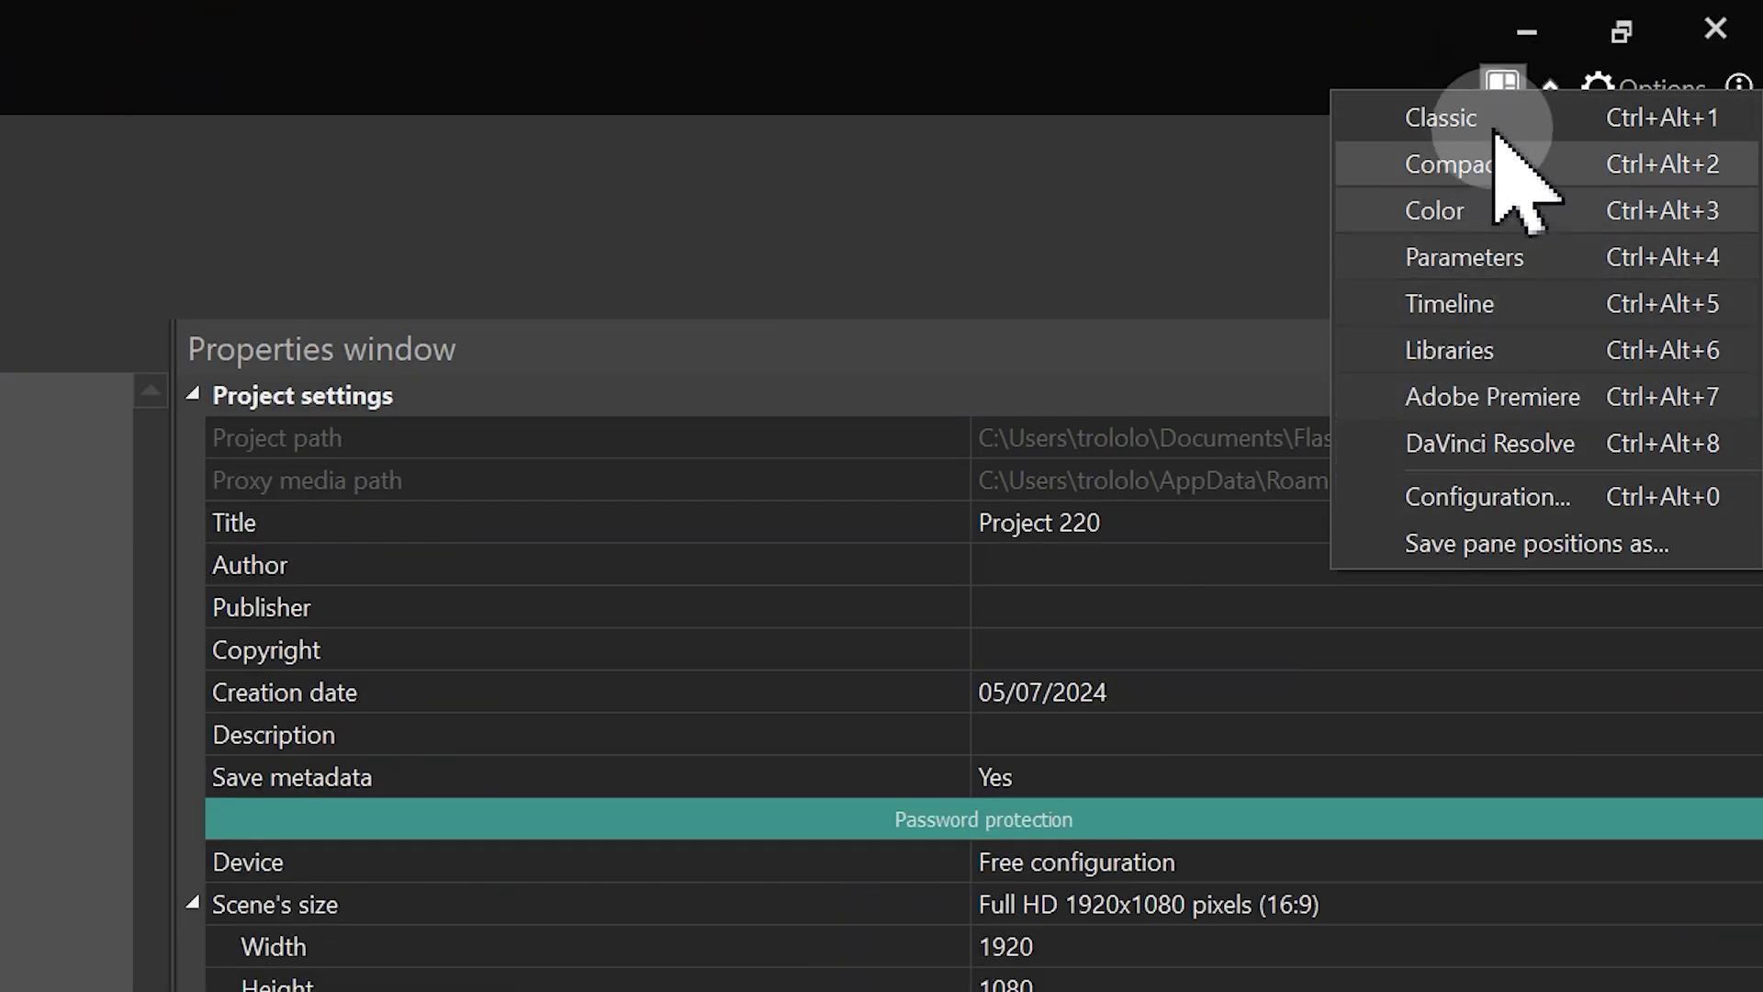
click(560, 933)
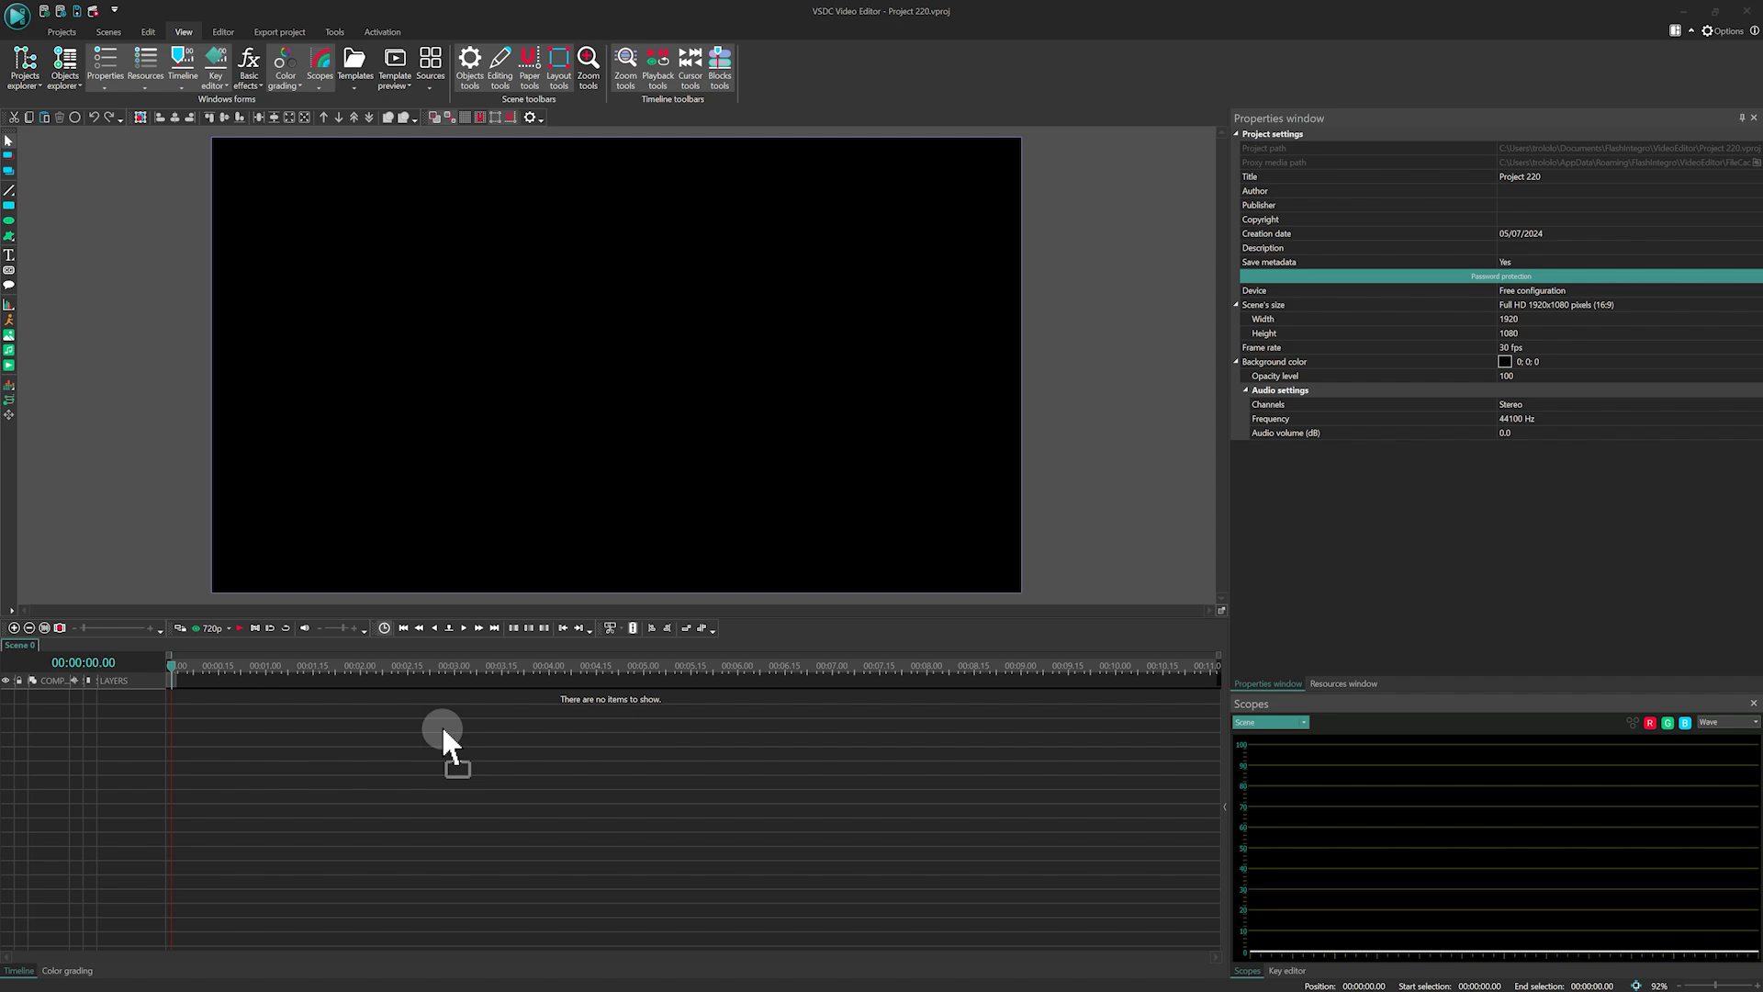
Drop the four drone clips onto Layer 1 and make the row tall enough for thumbnails.
drag(441, 729, 603, 519)
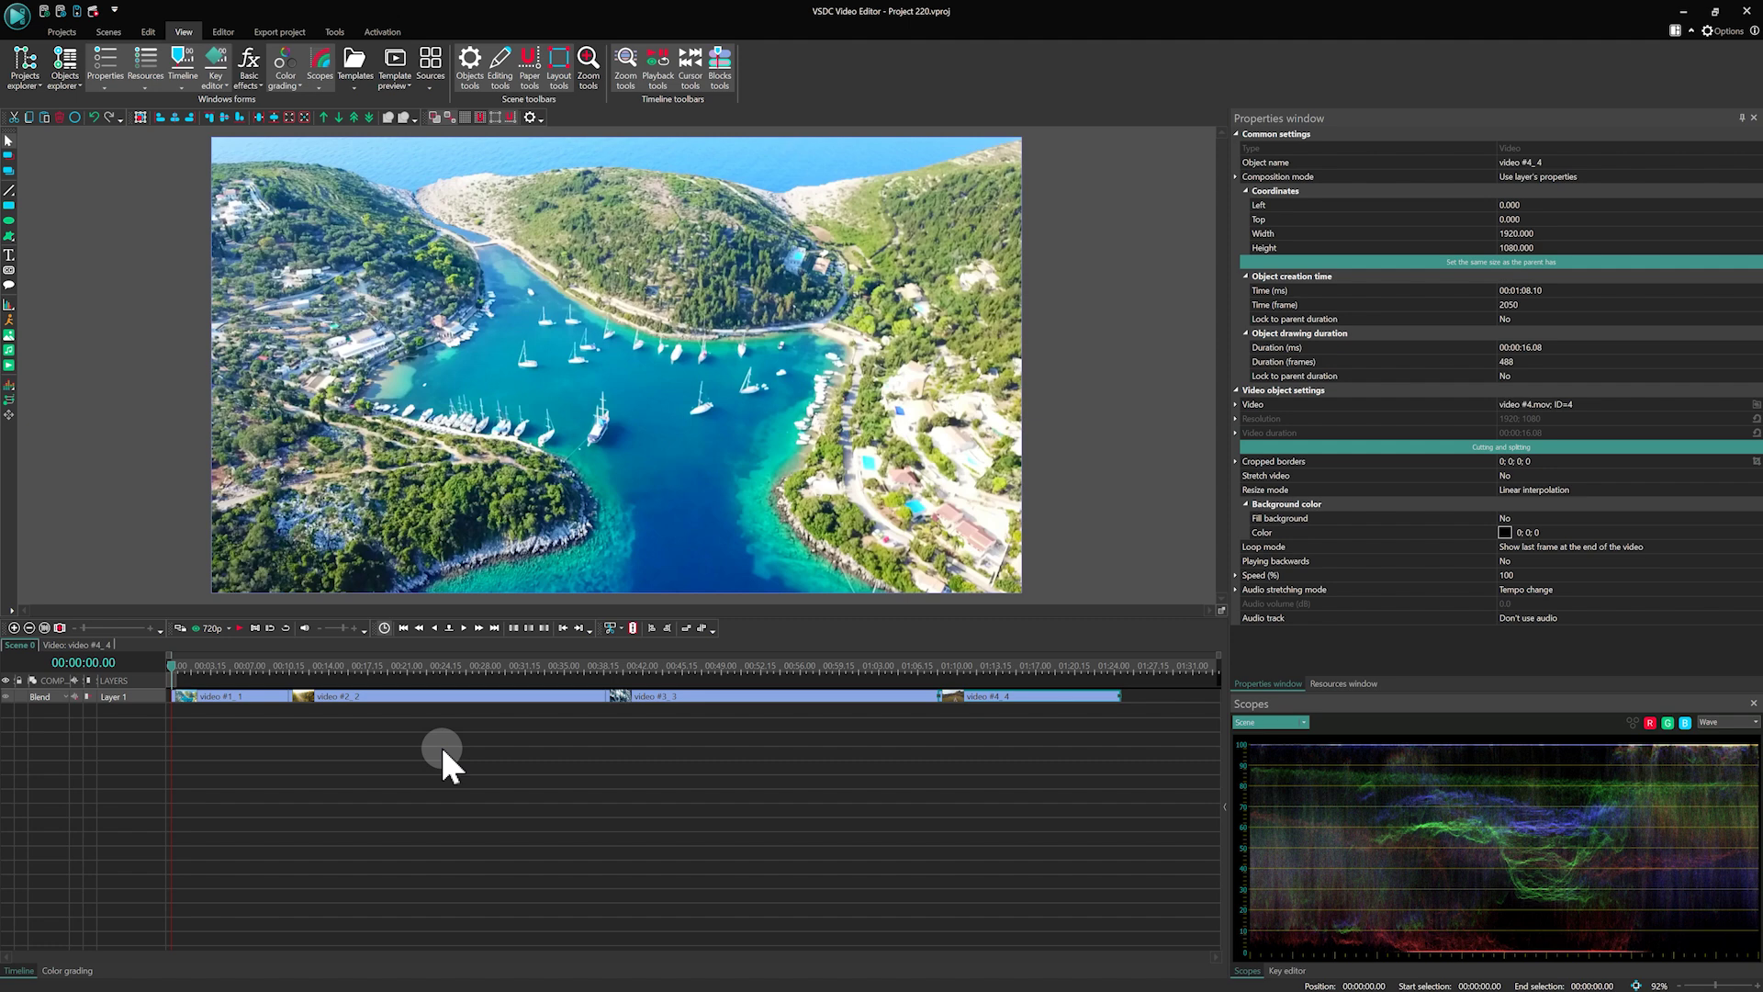
drag(156, 703, 133, 794)
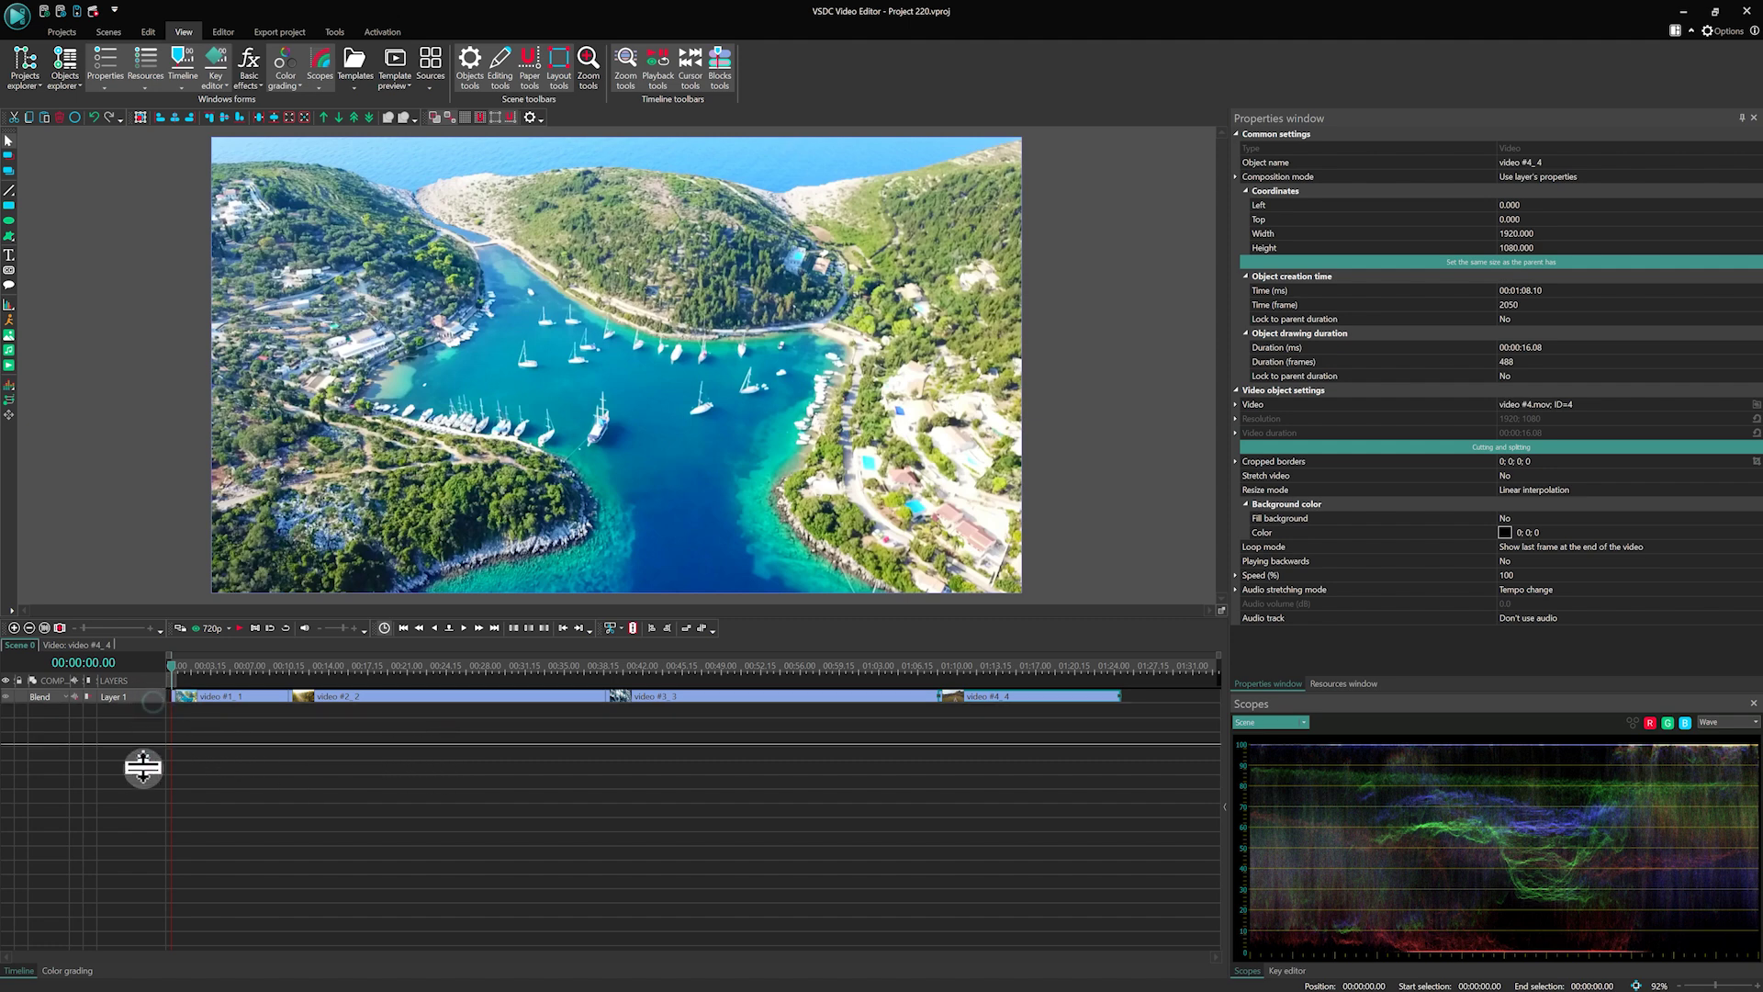
click(422, 884)
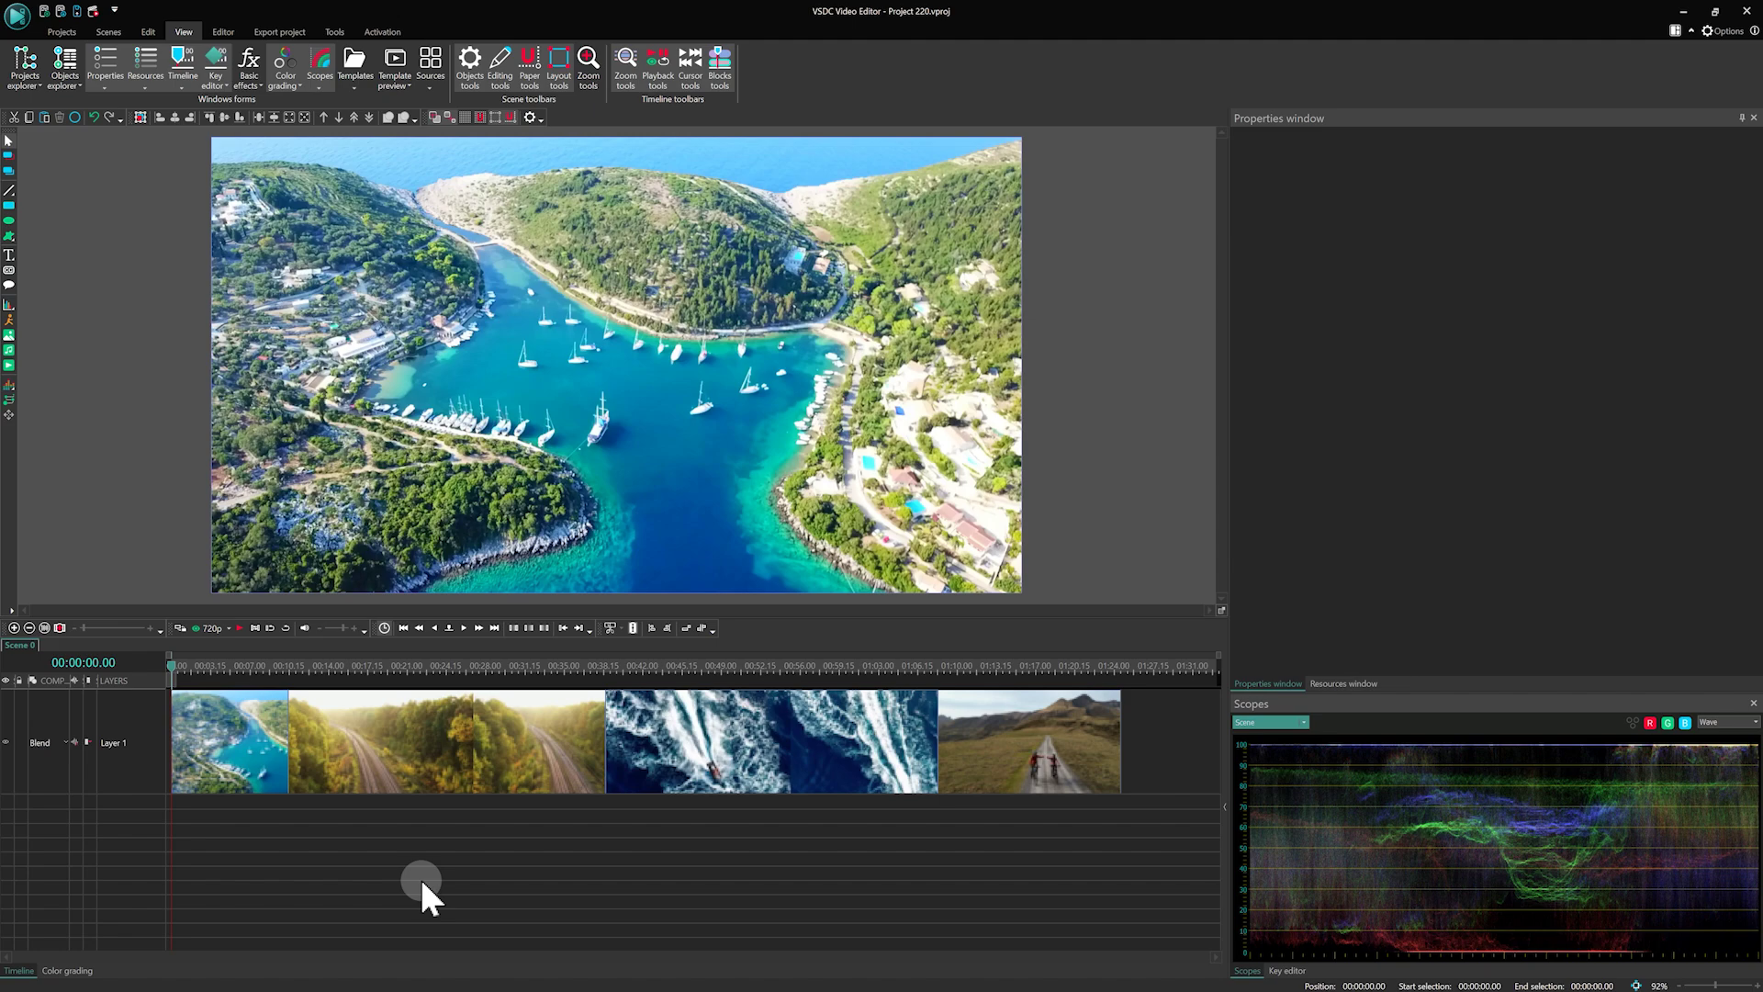
Add the Aging TV effect from Special FX > TV to the first drone clip.
click(229, 753)
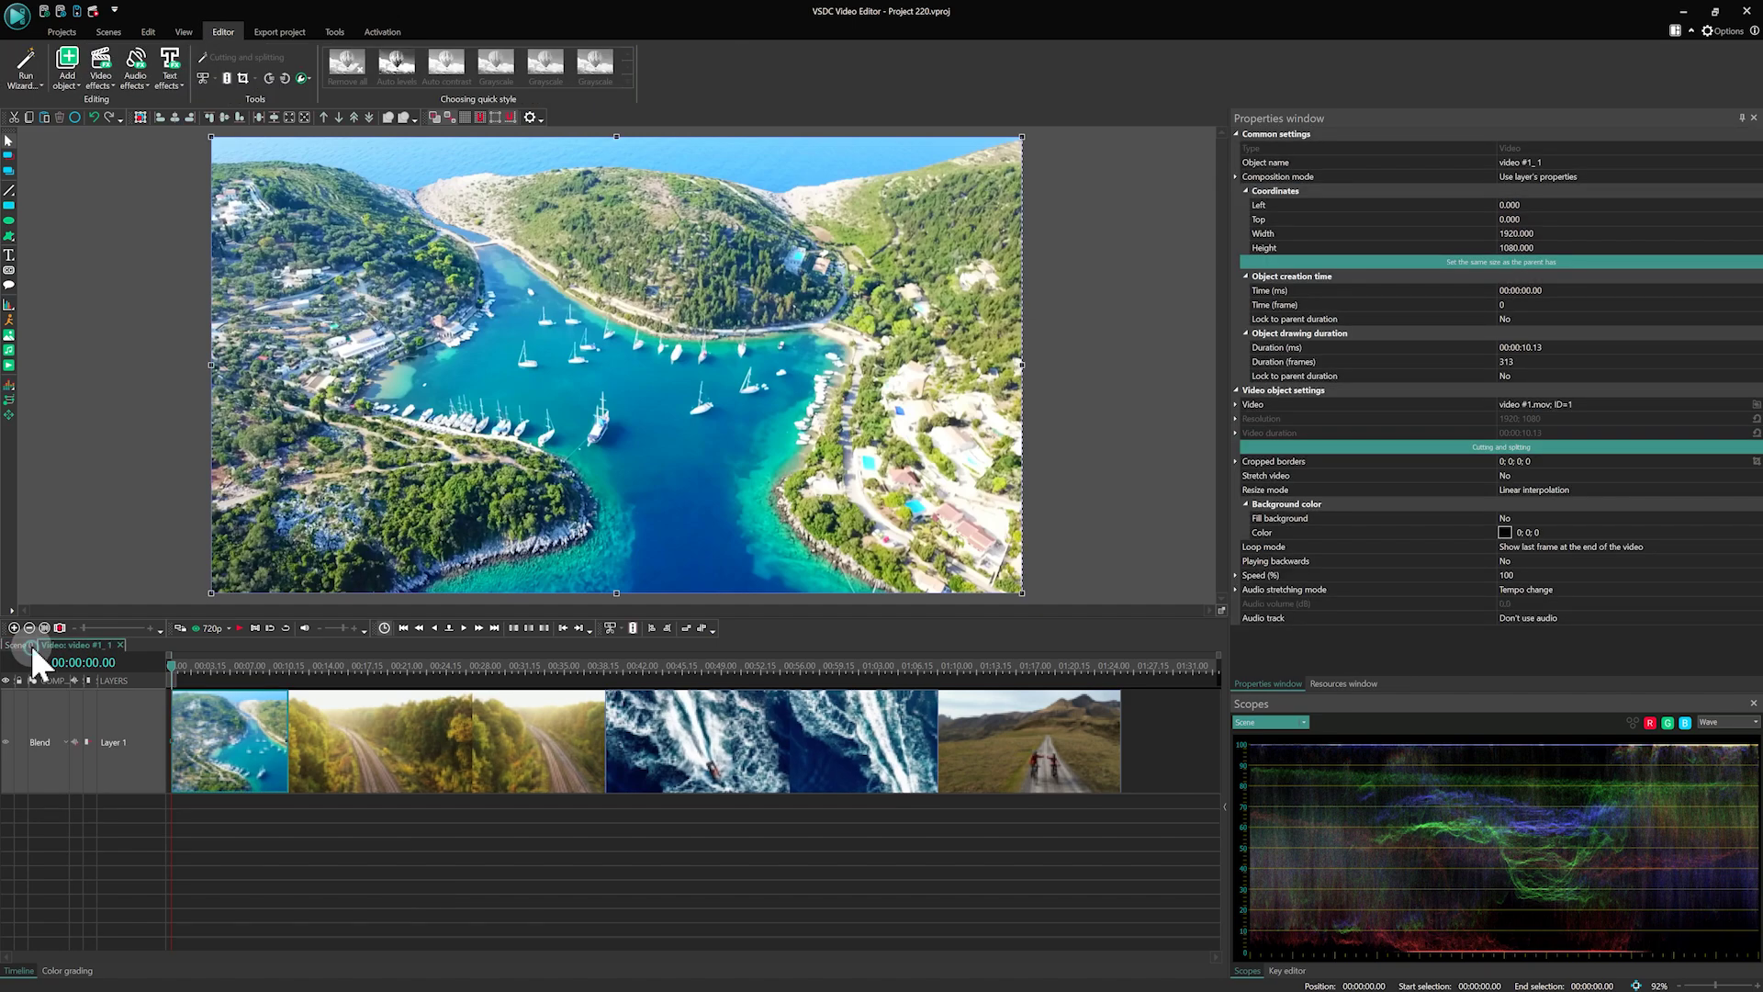
click(29, 643)
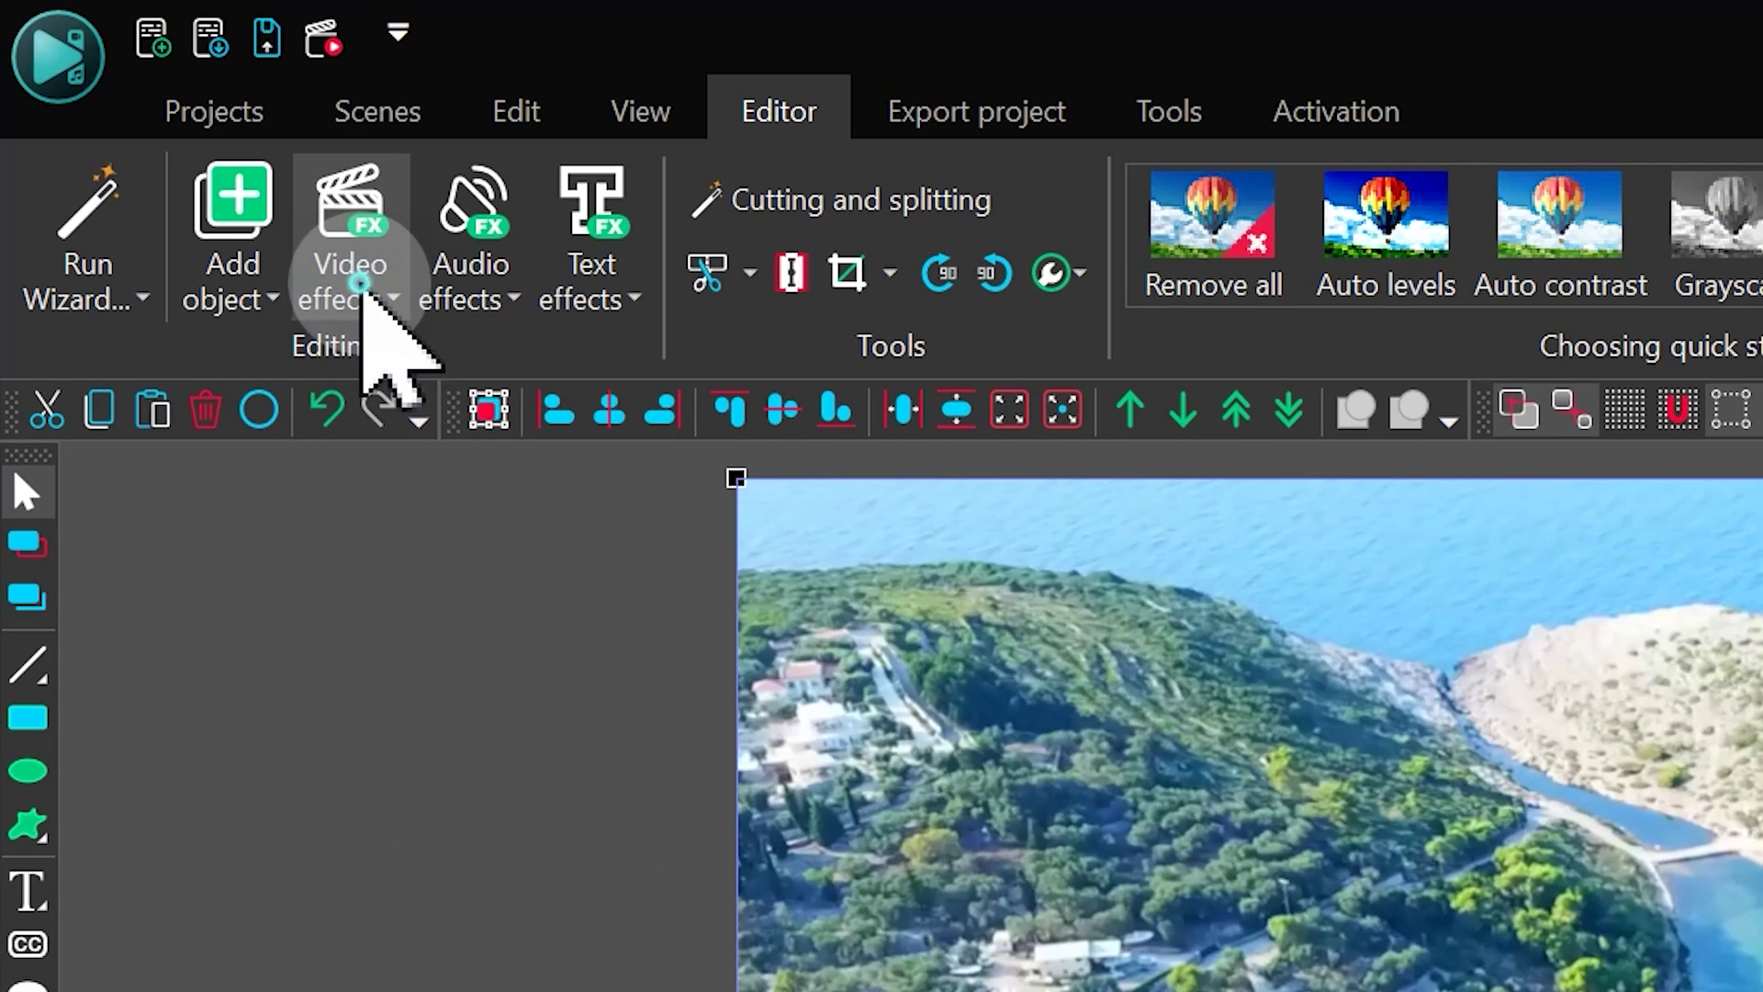
click(104, 85)
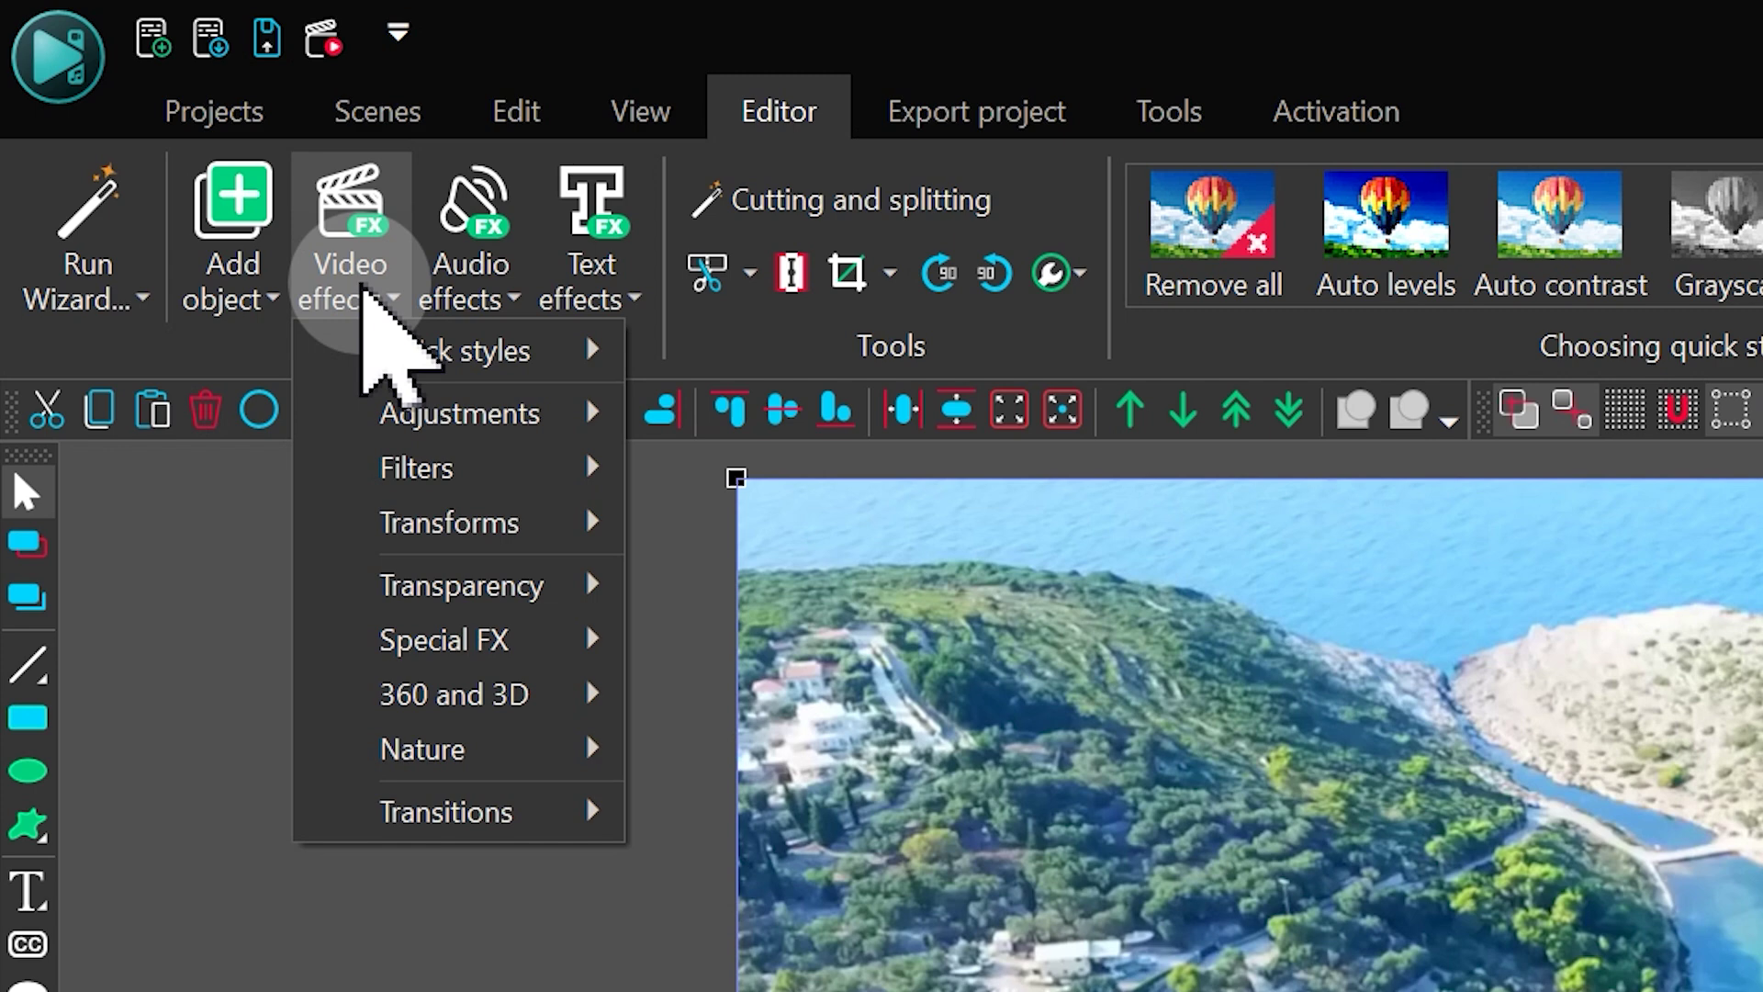
mouse_move(443, 639)
click(665, 633)
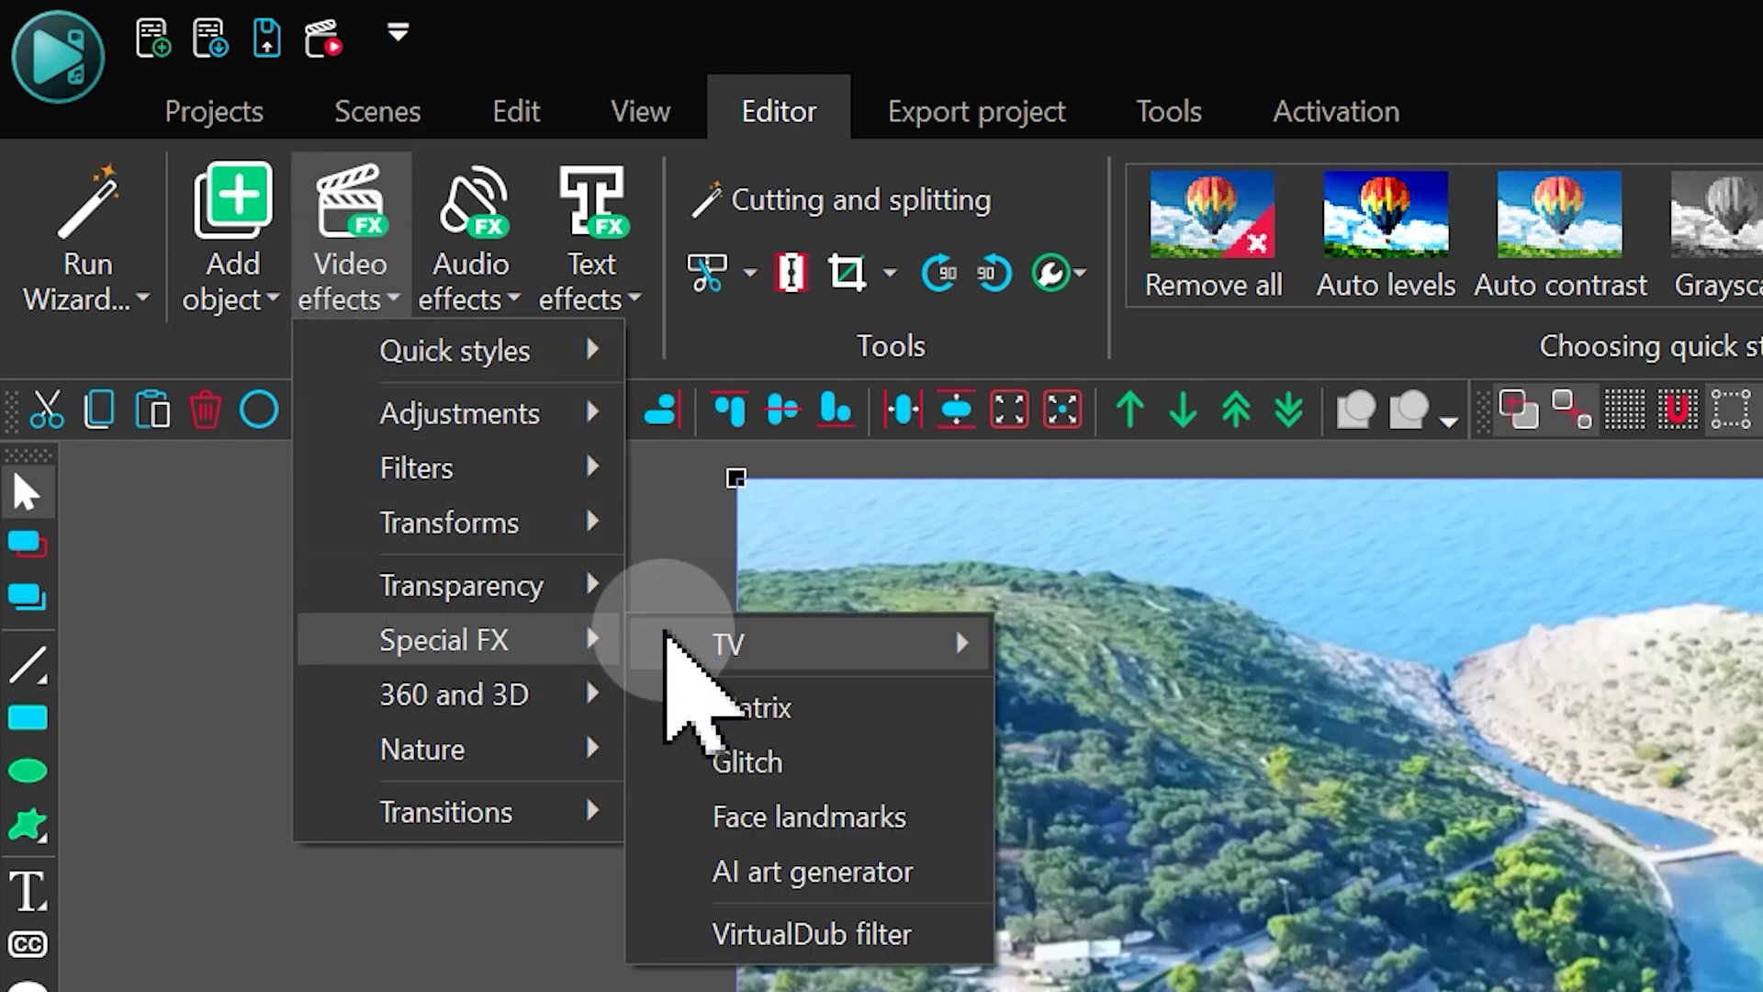
click(1203, 650)
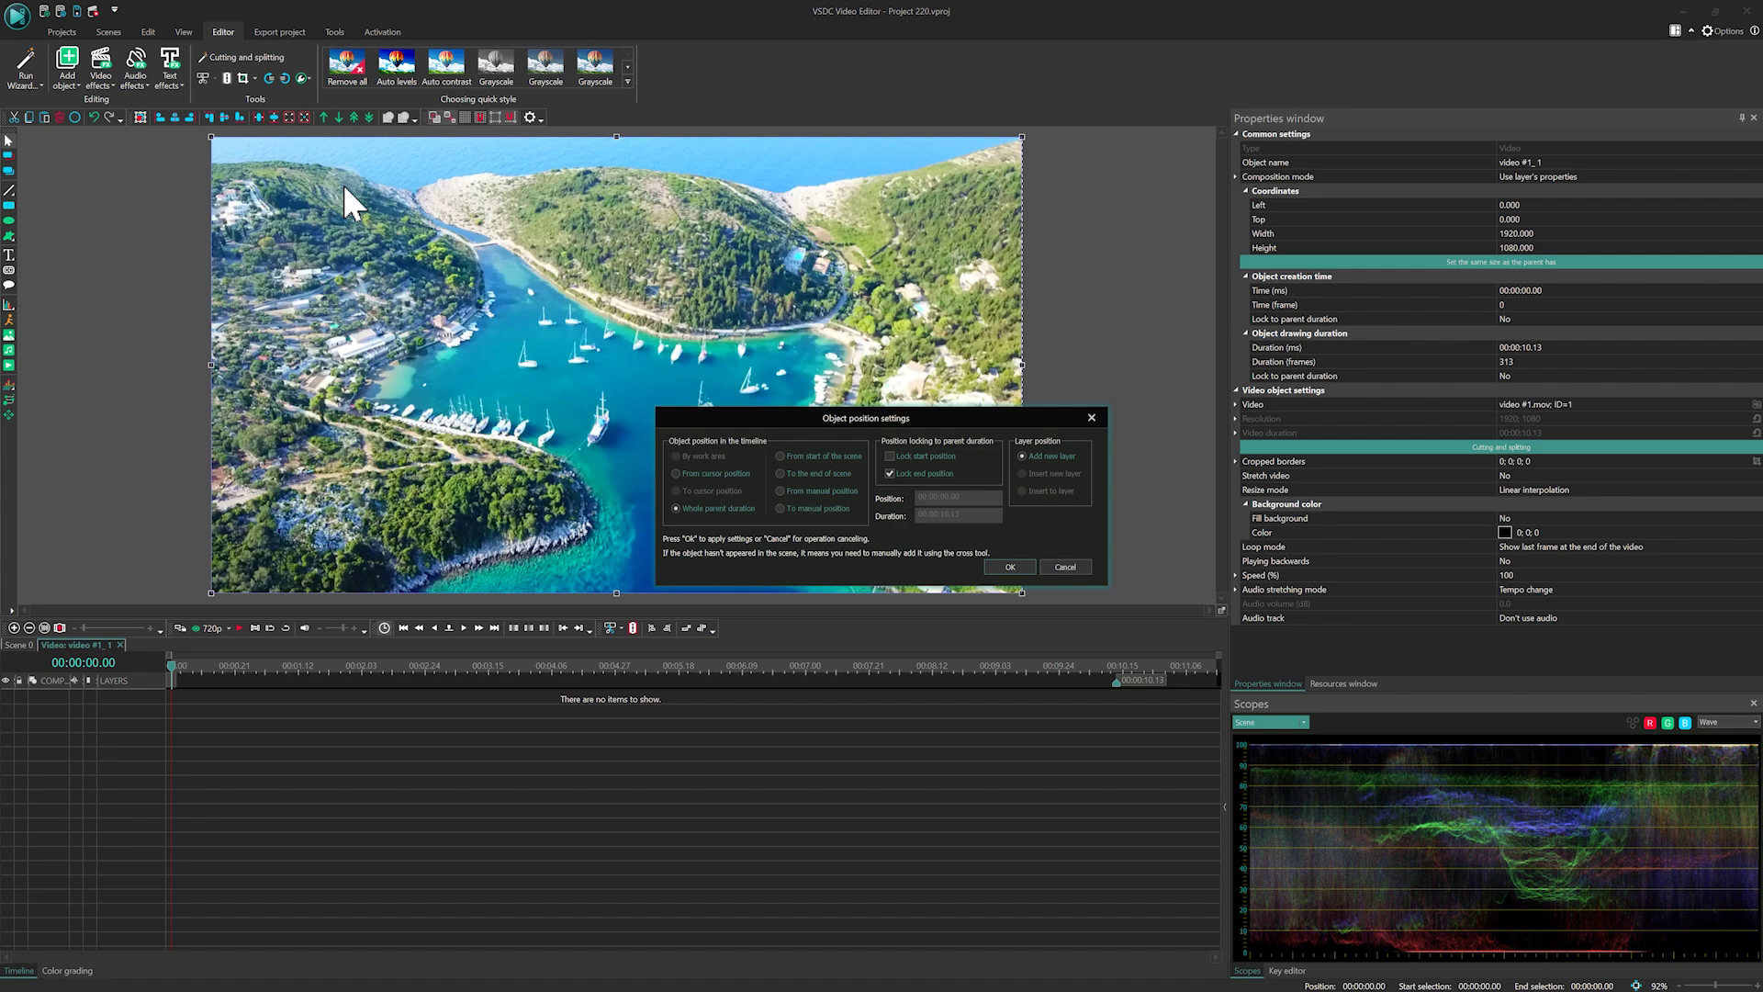
click(1010, 567)
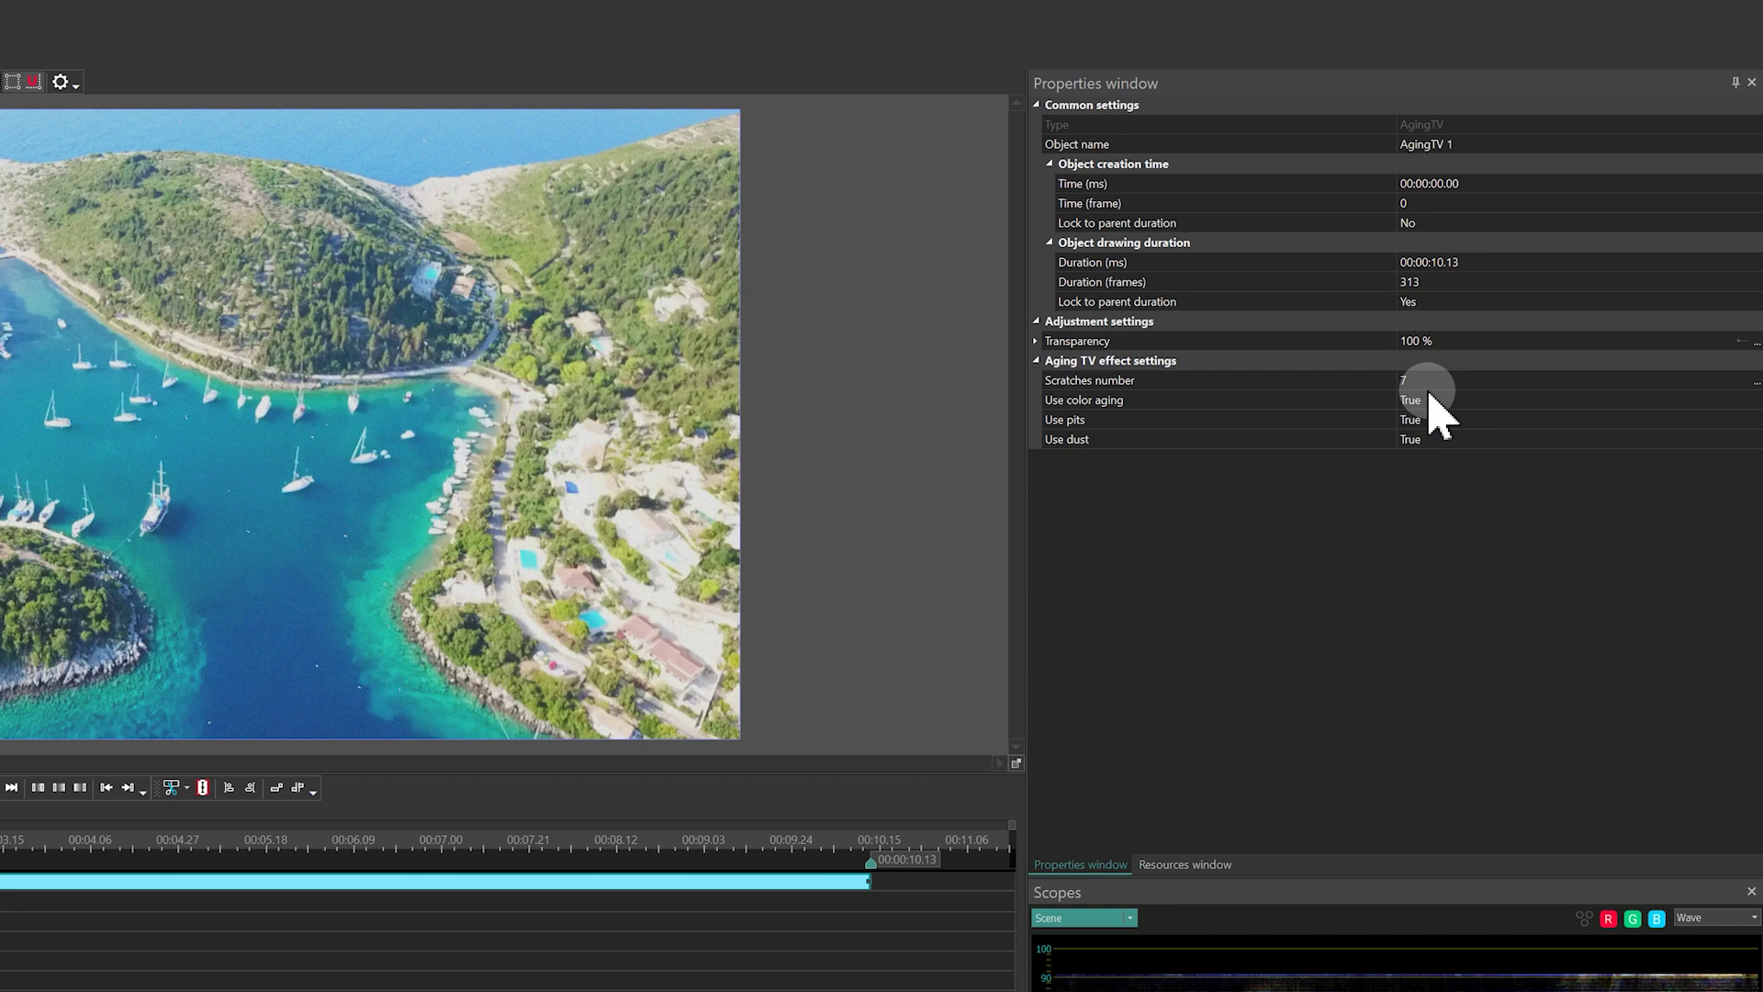
Set Aging TV scratches to 1, turn off pits and dust, and preview it.
click(1524, 332)
text(1)
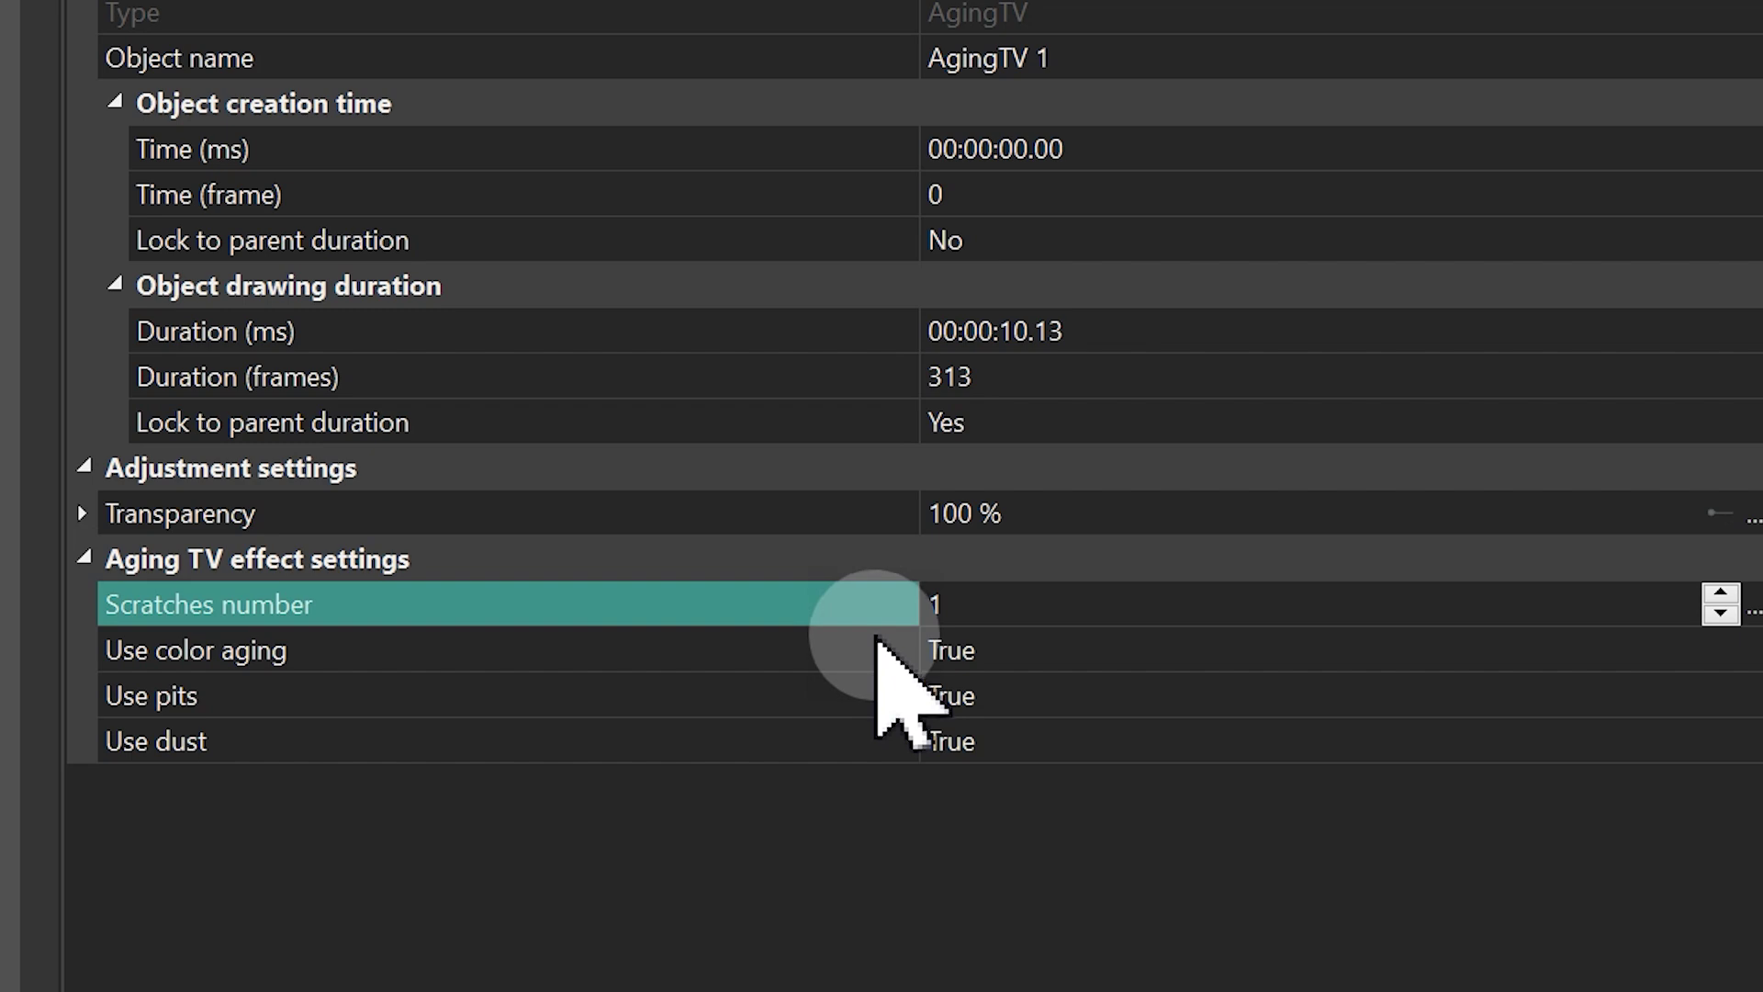
double_click(1053, 698)
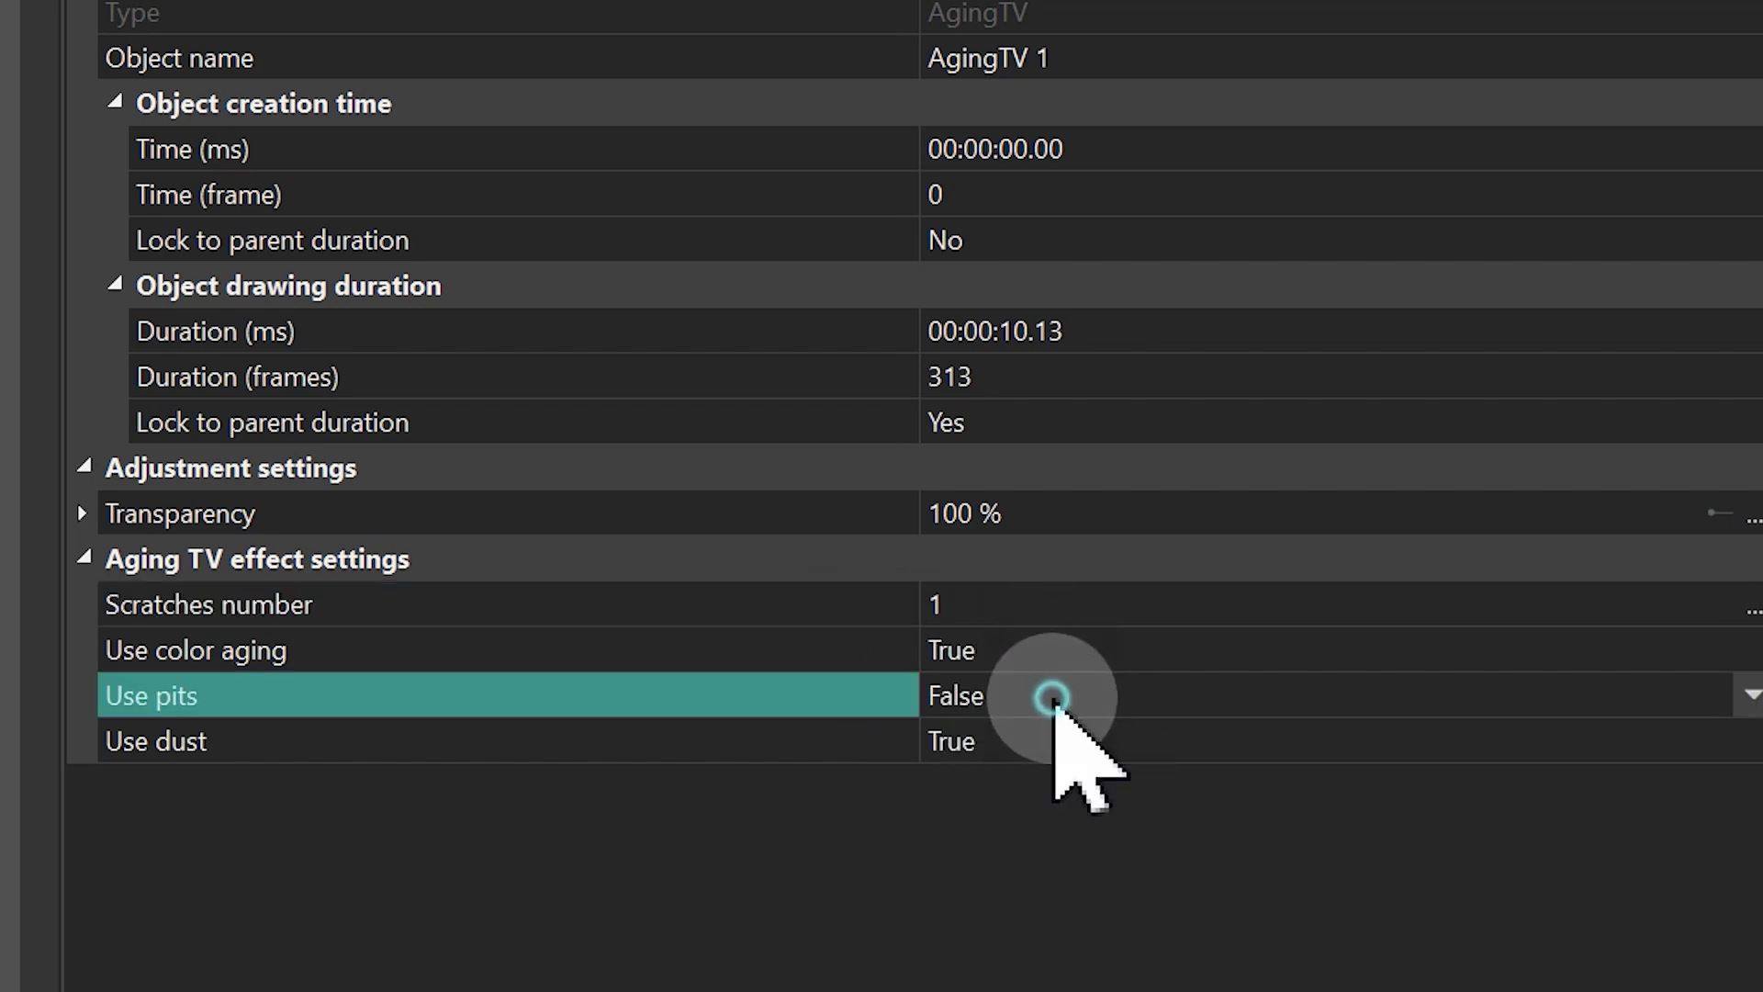
click(1031, 740)
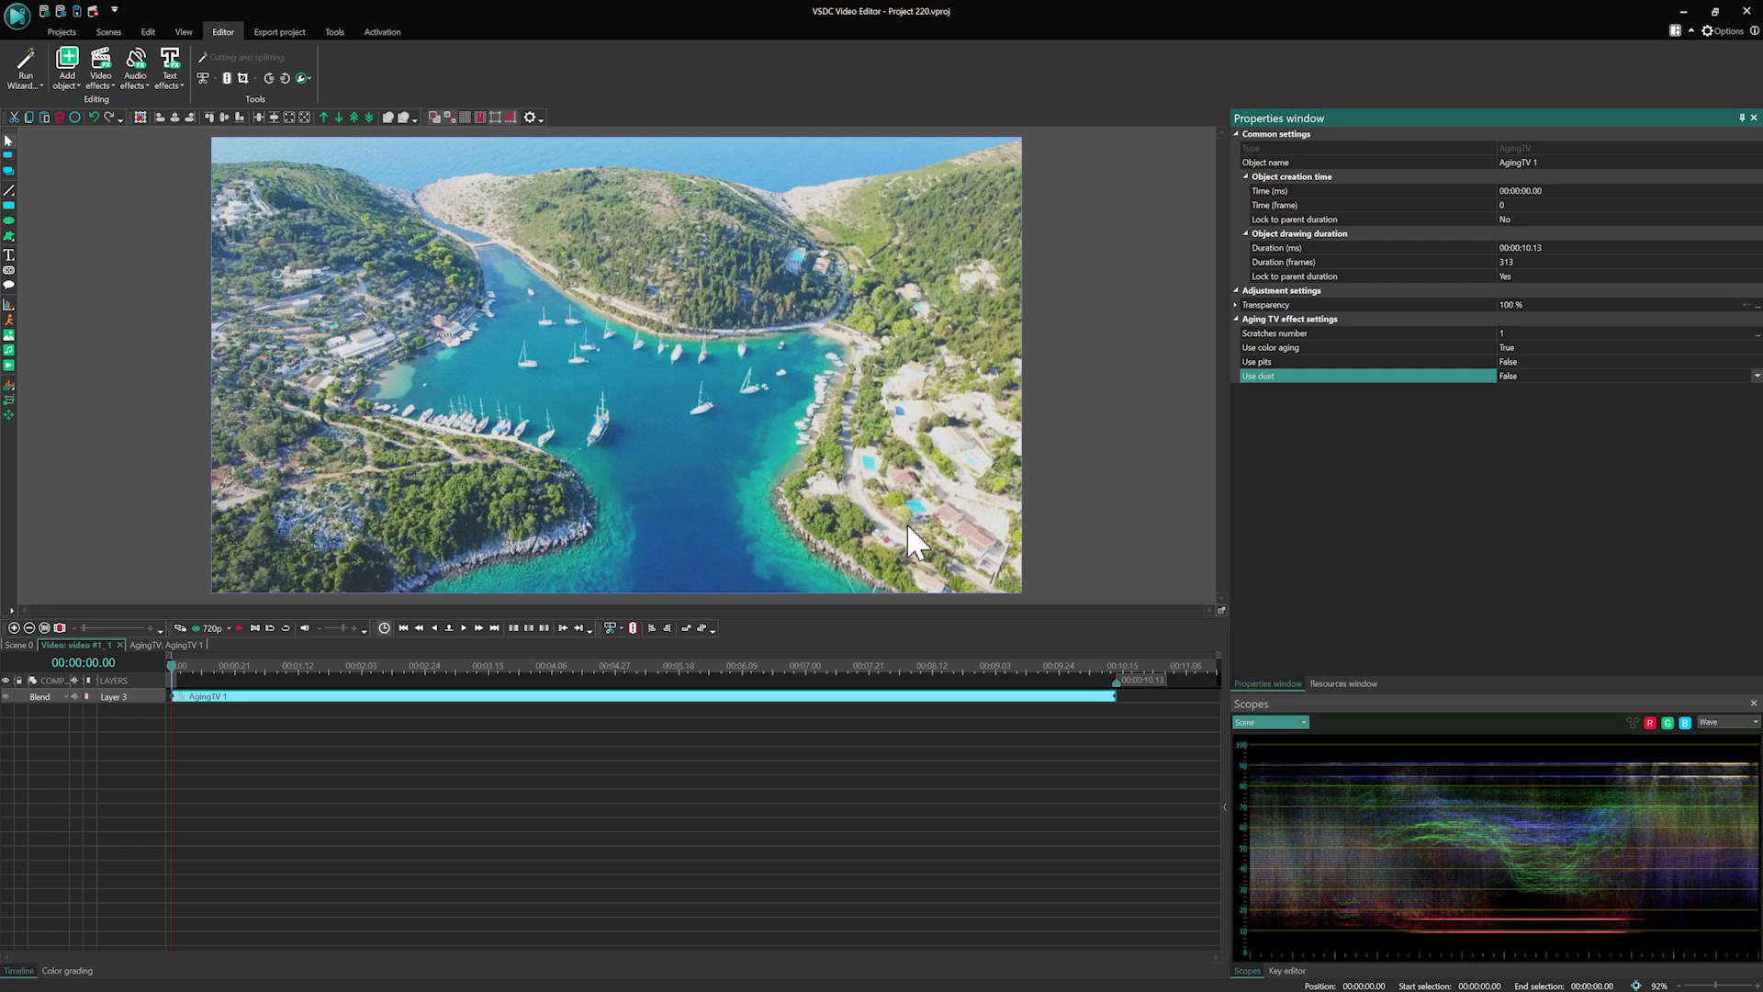
key(space)
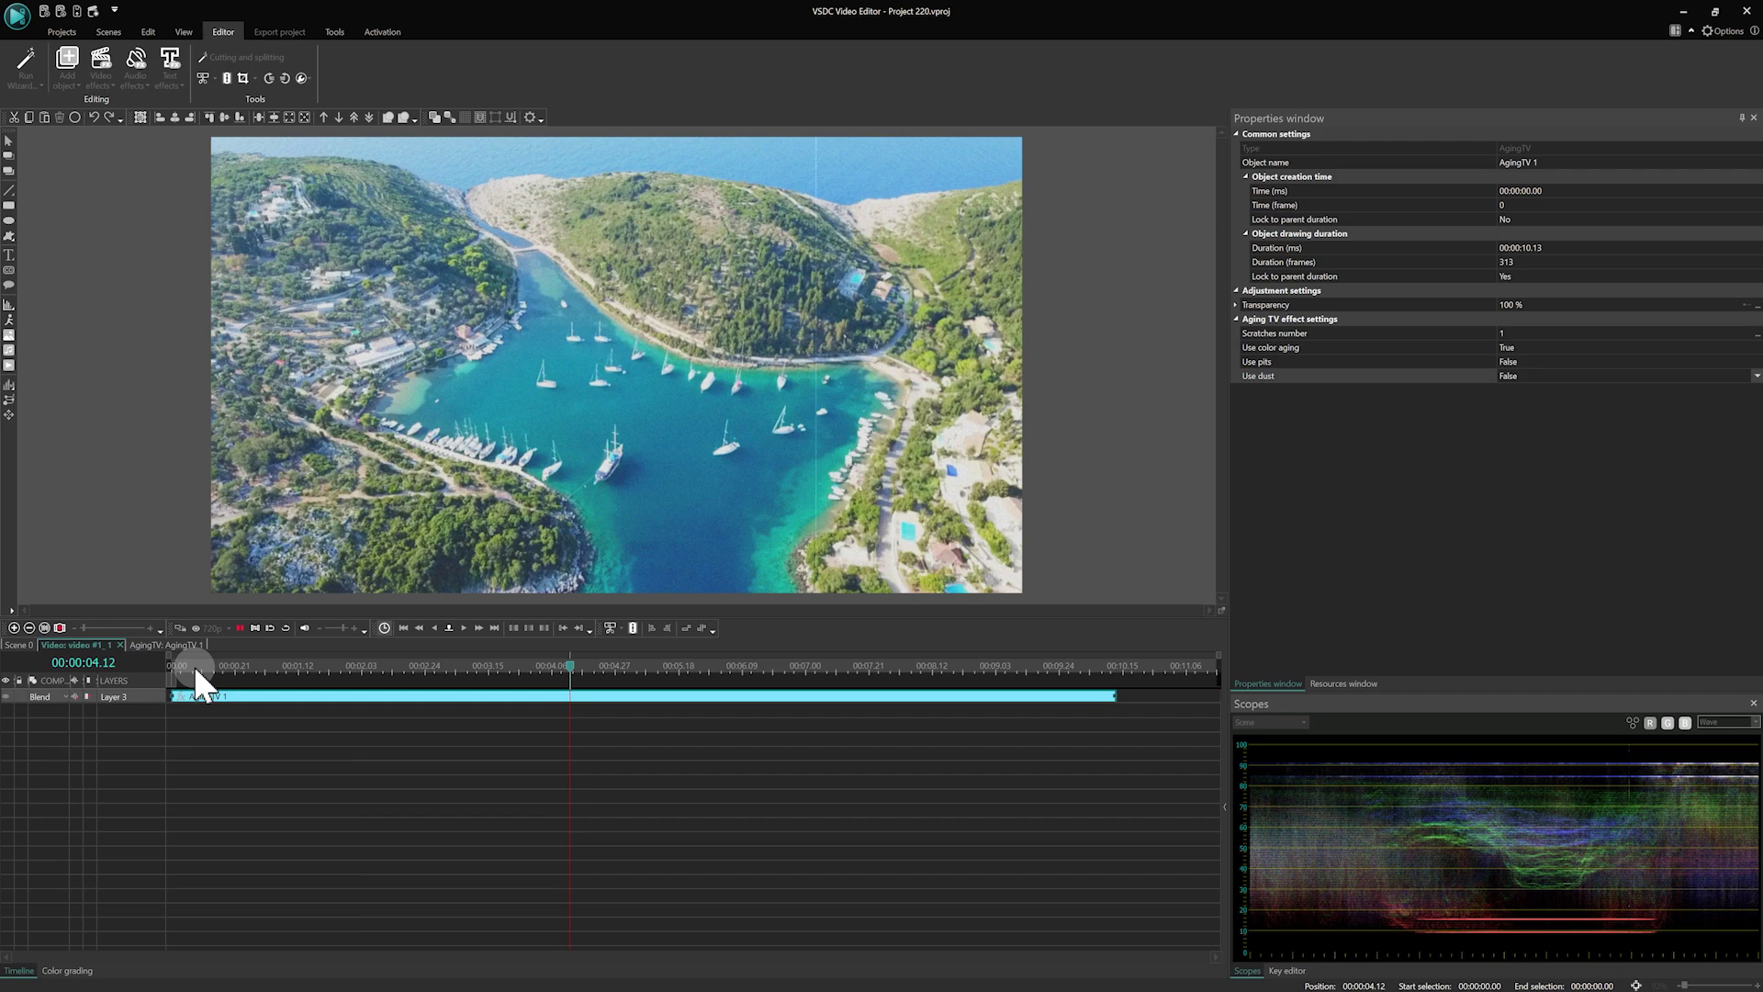
key(space)
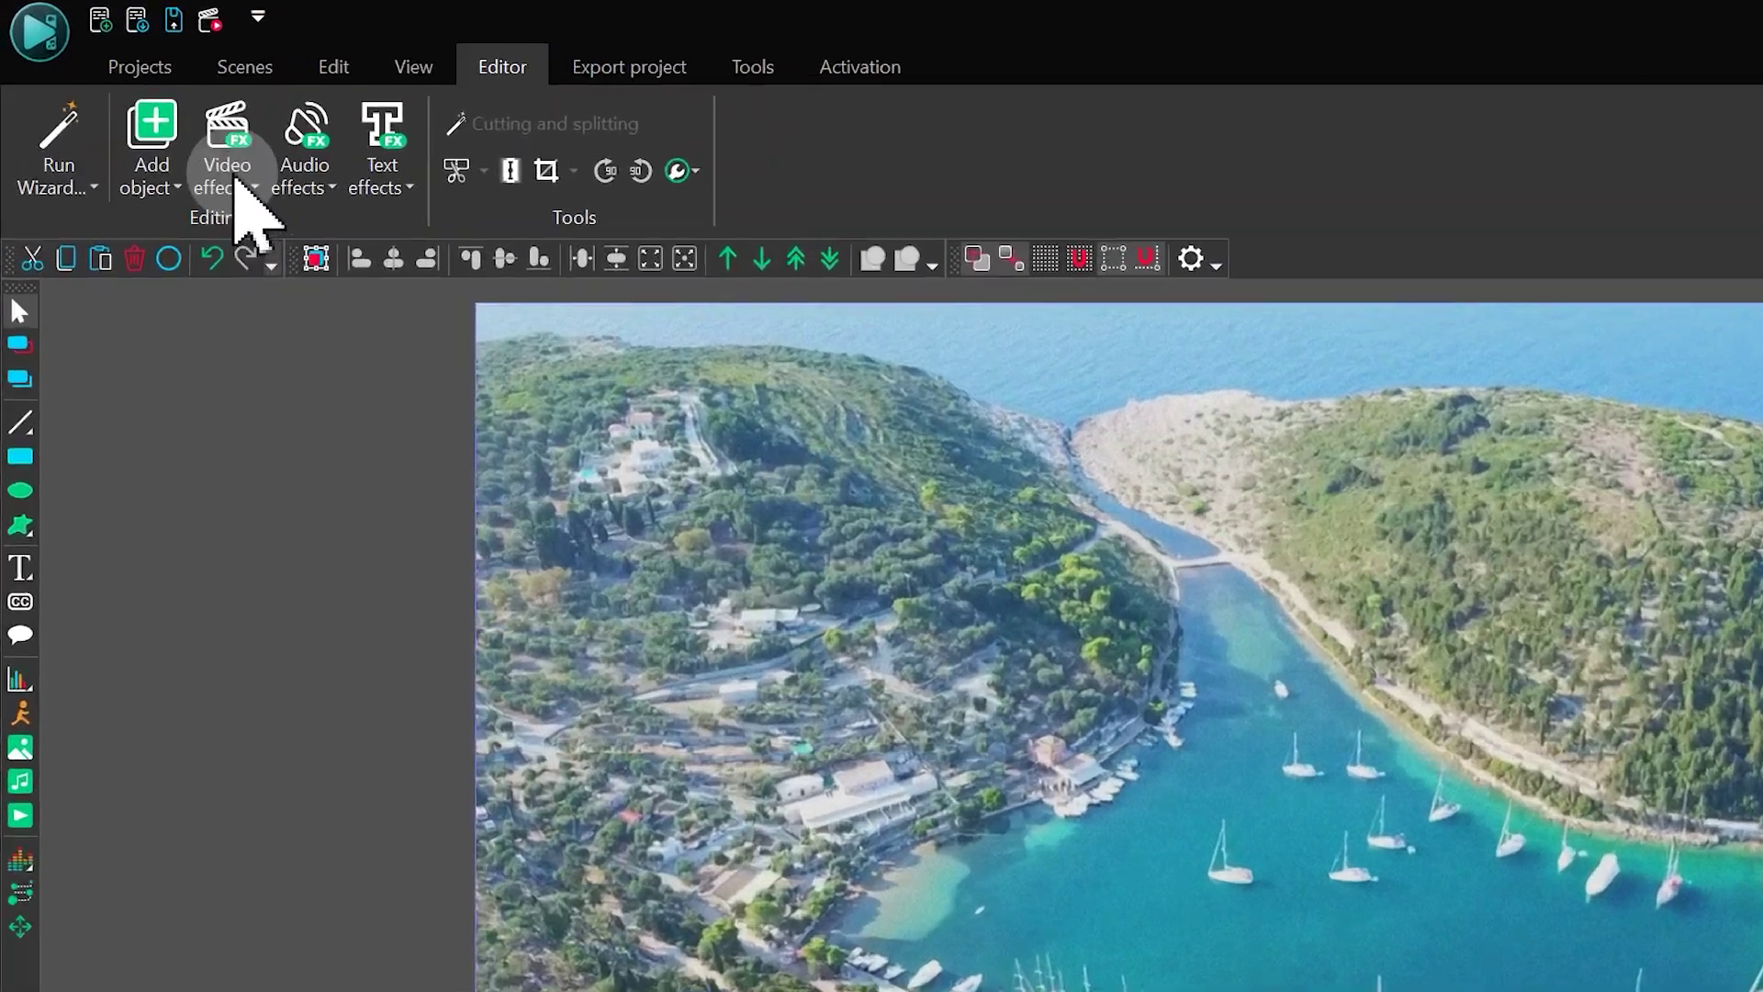
Add a Random Dot Stereo TV effect to the first clip.
click(107, 85)
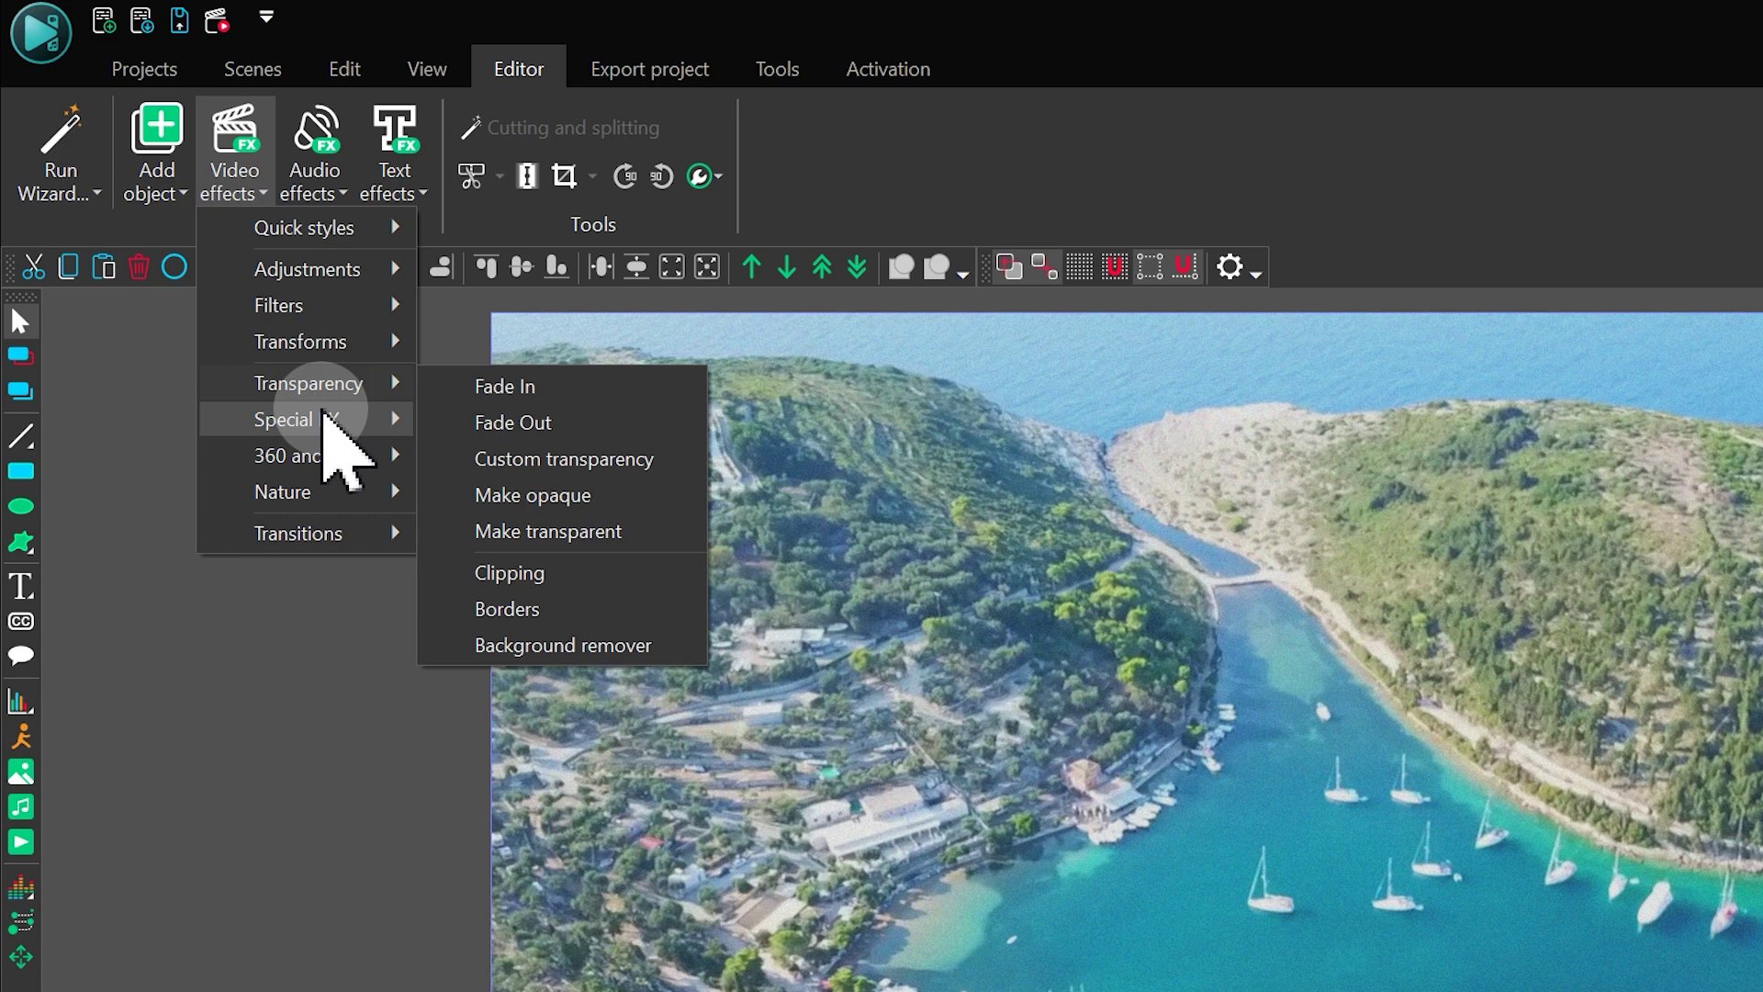
mouse_move(540, 422)
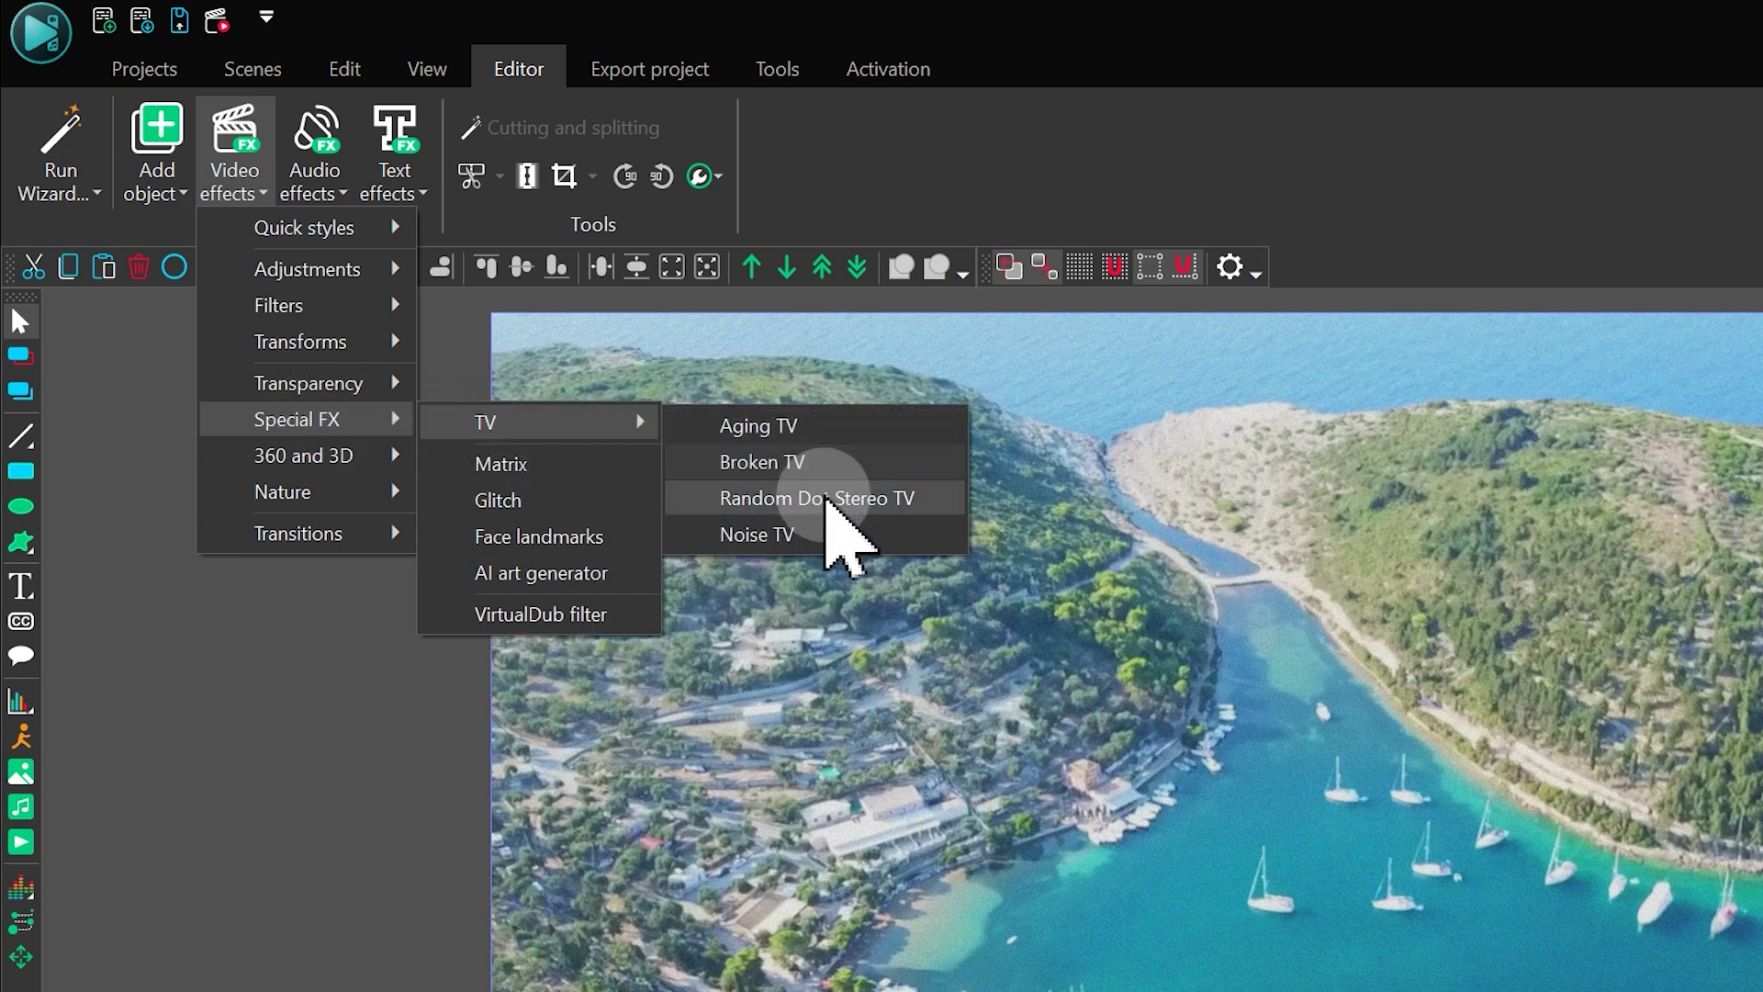
click(758, 425)
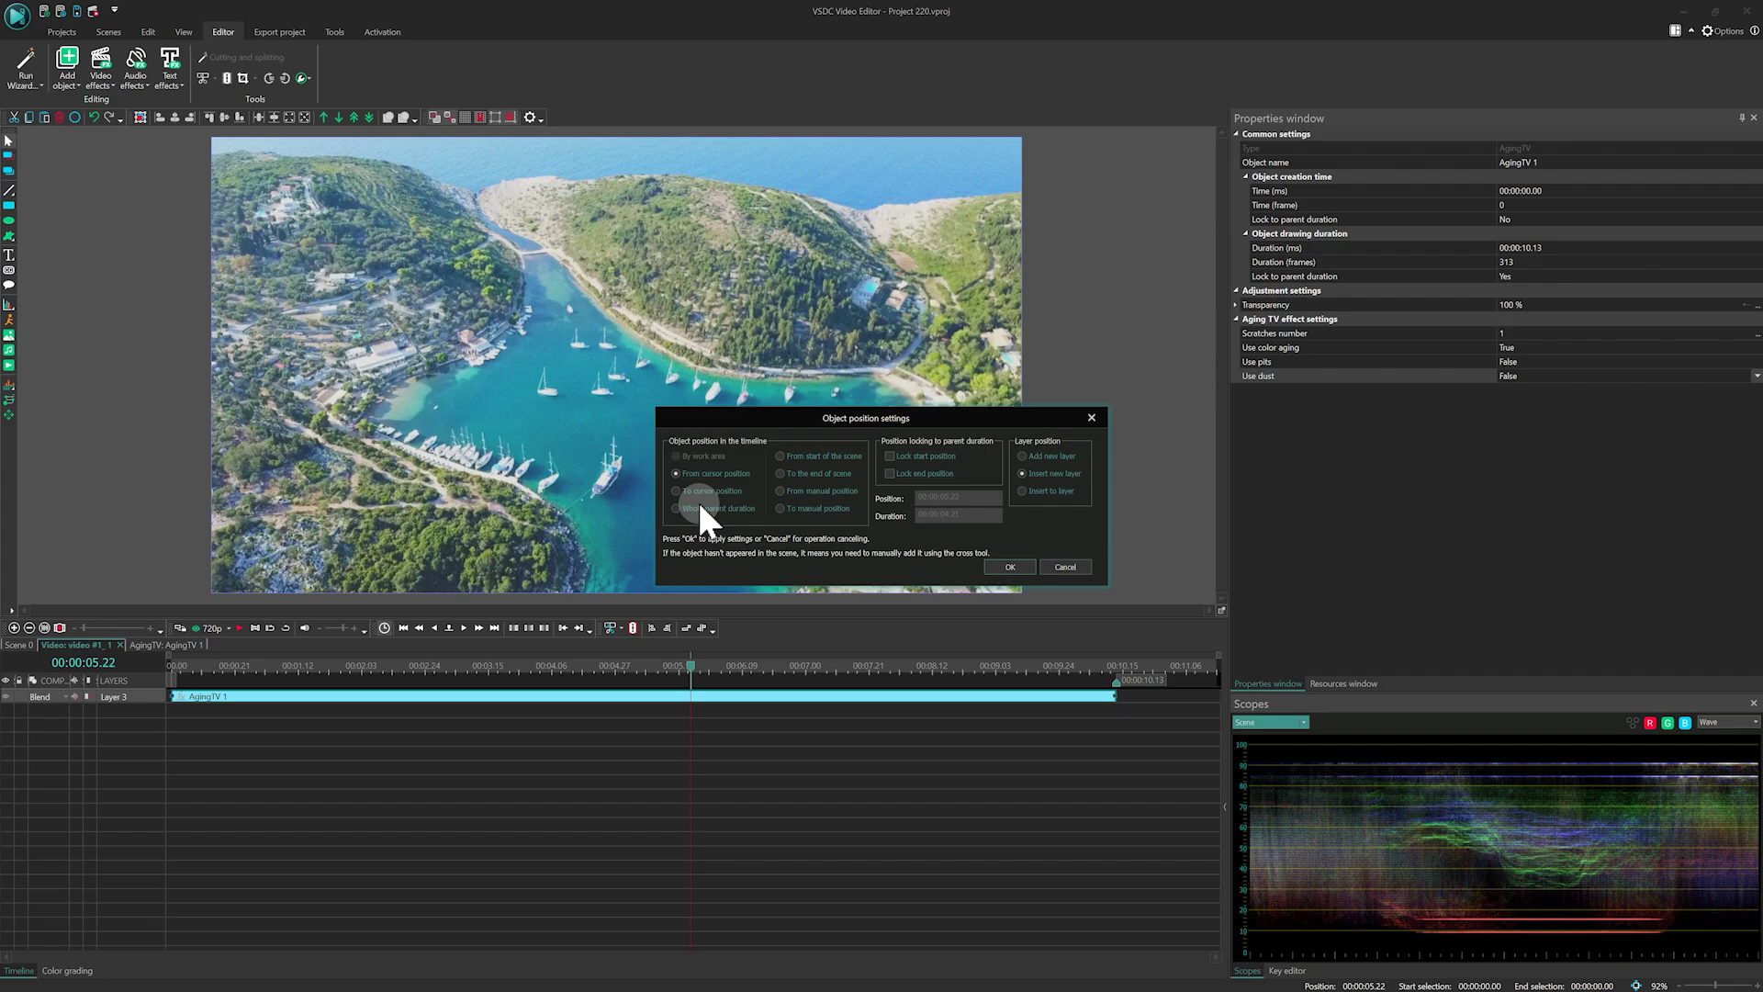
click(1022, 564)
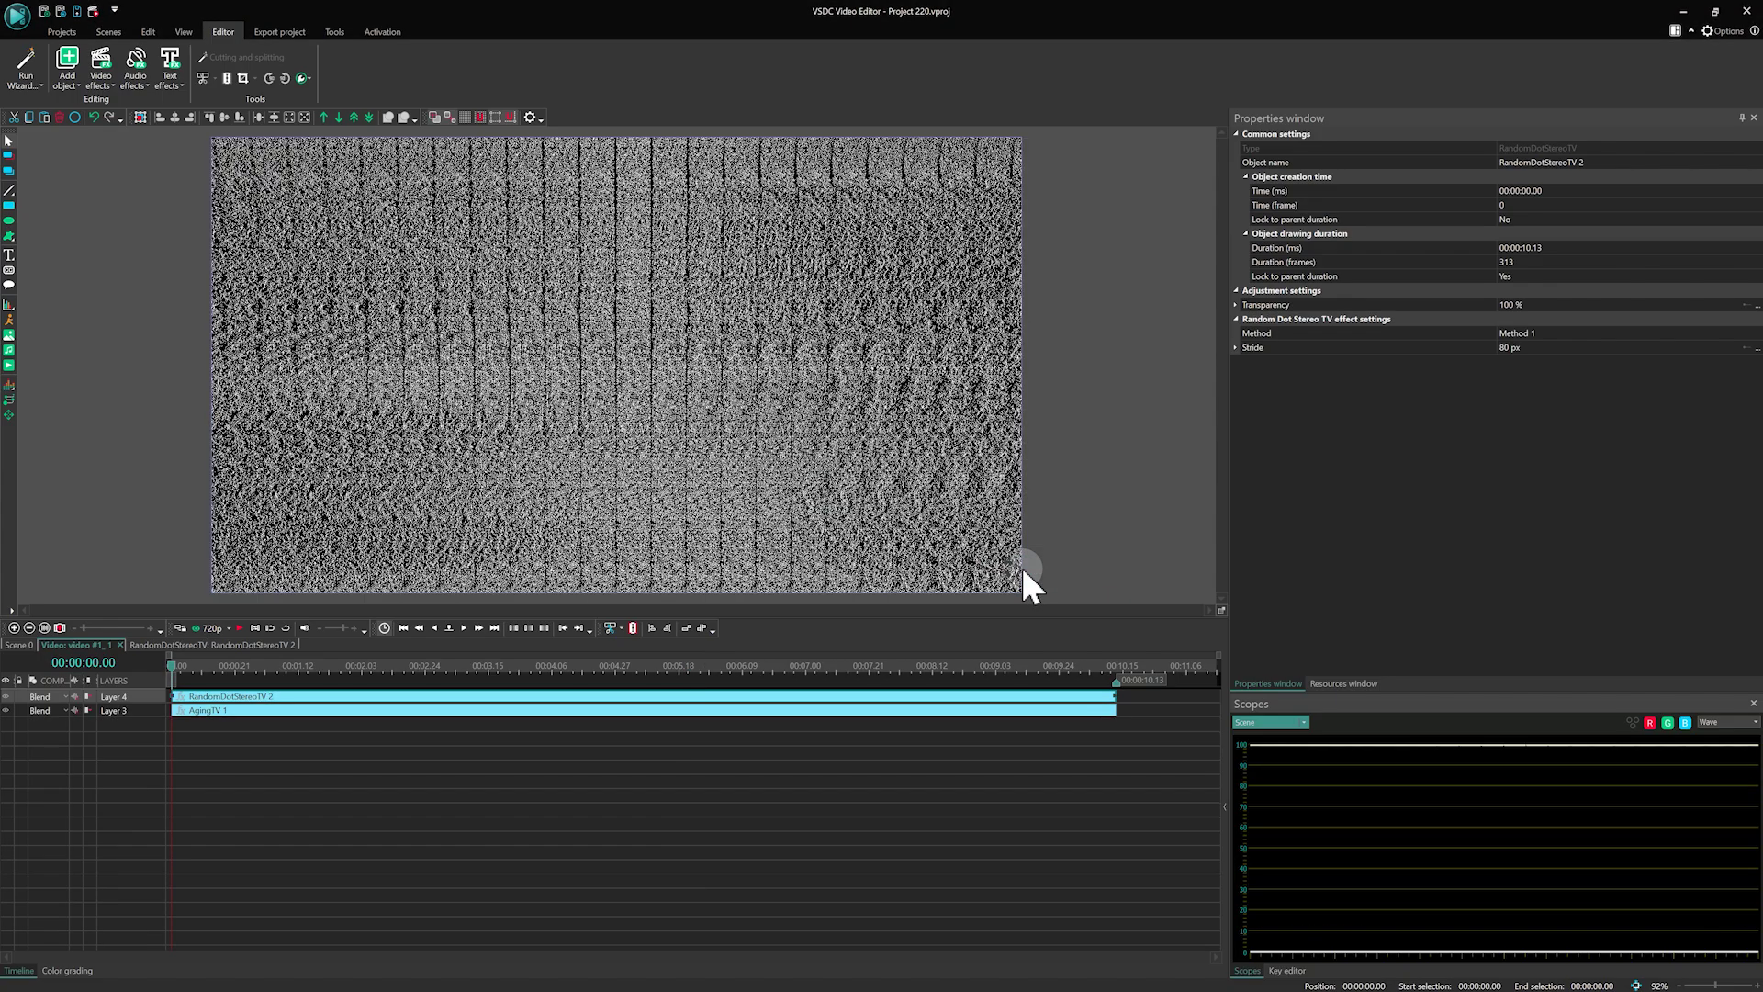
Set Random Dot Stereo TV transparency to 5% and Method 2, then preview.
click(1544, 303)
click(1132, 460)
text(5)
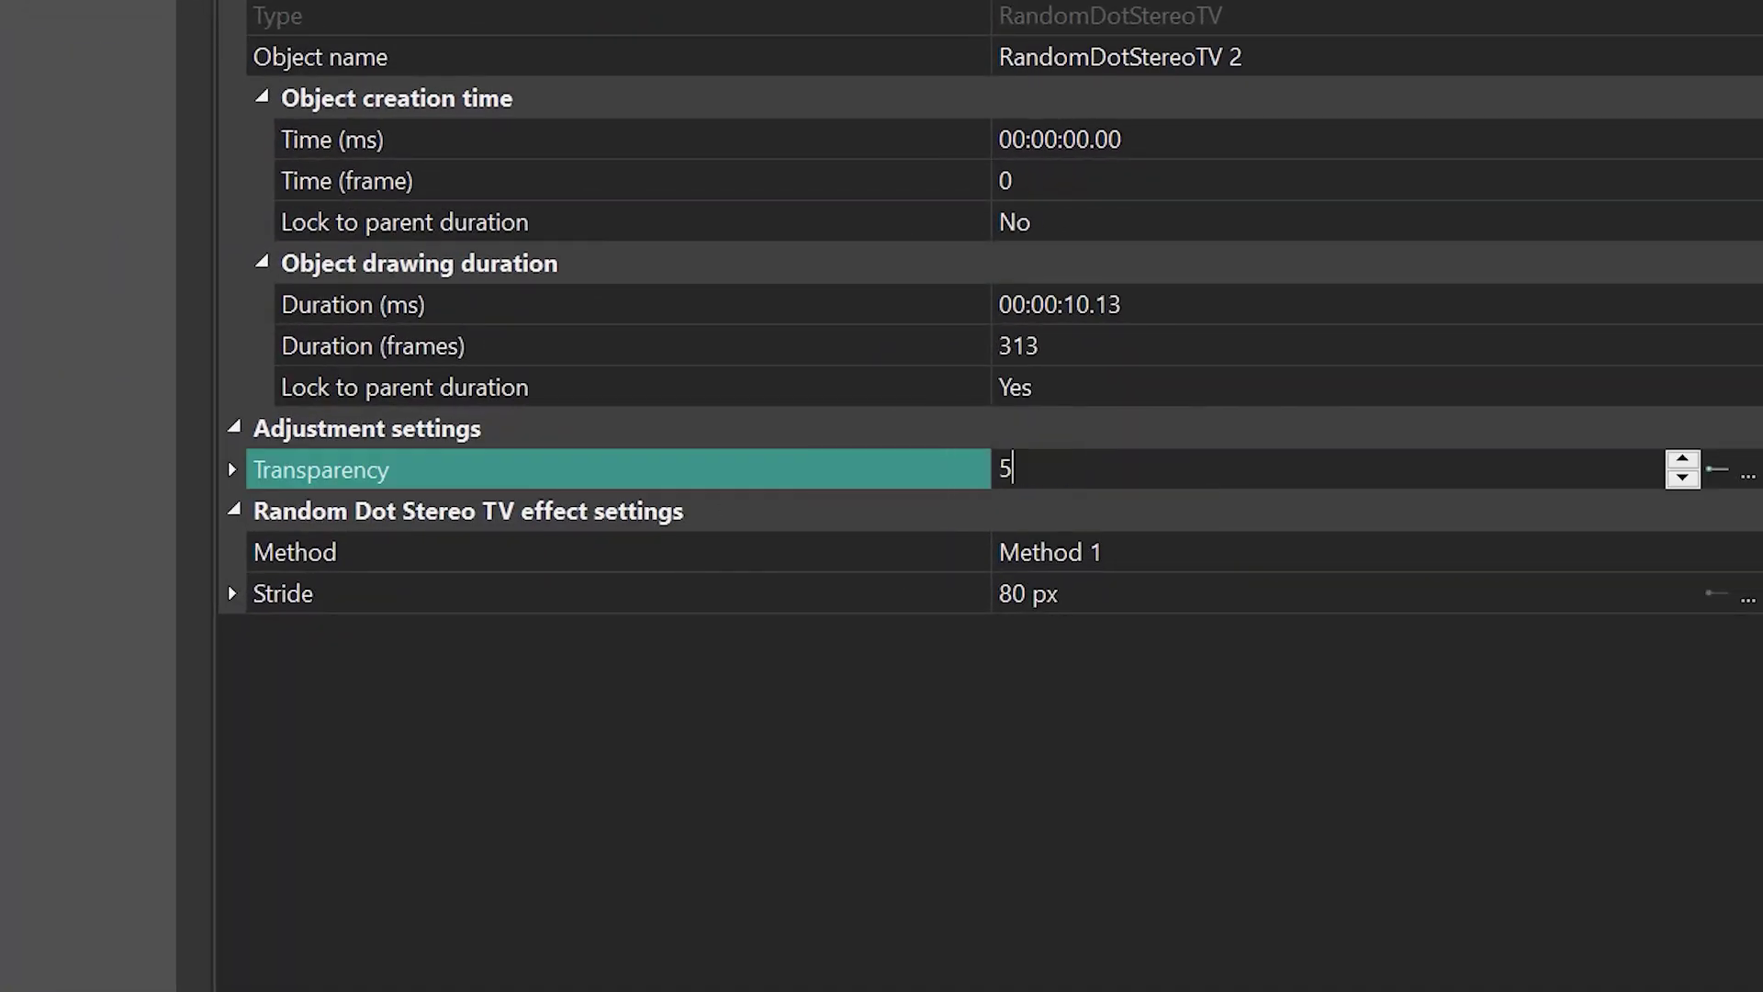
key(Return)
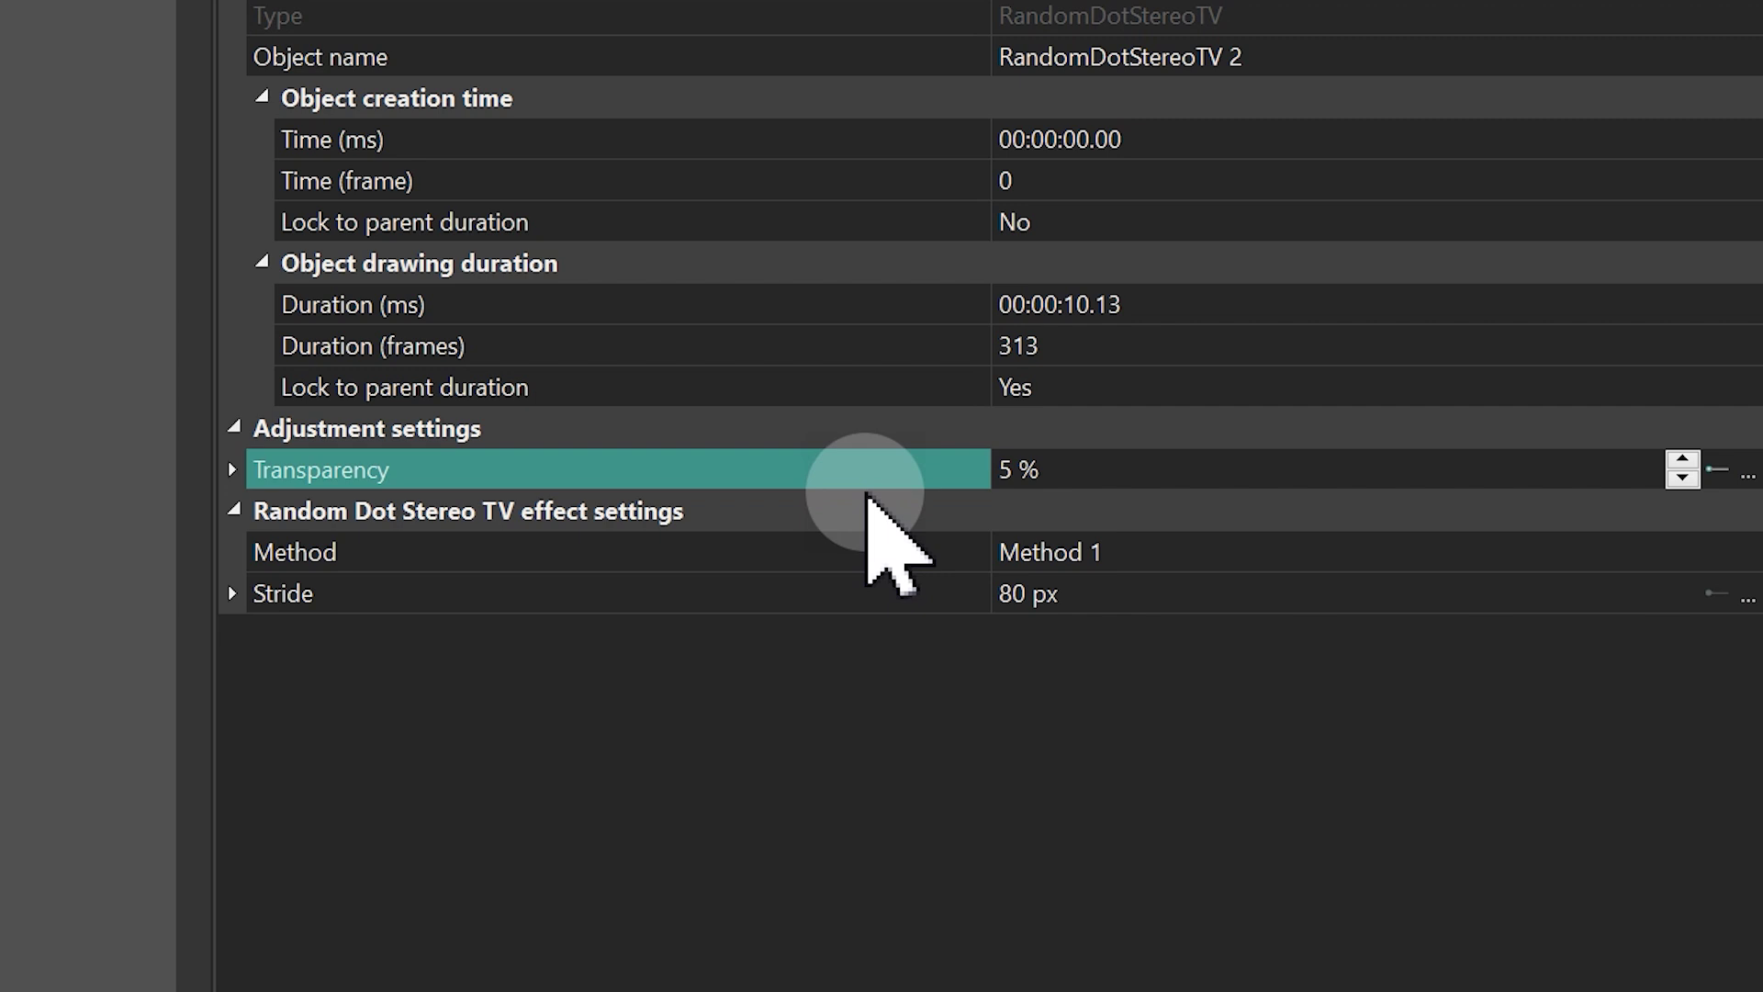
click(1745, 551)
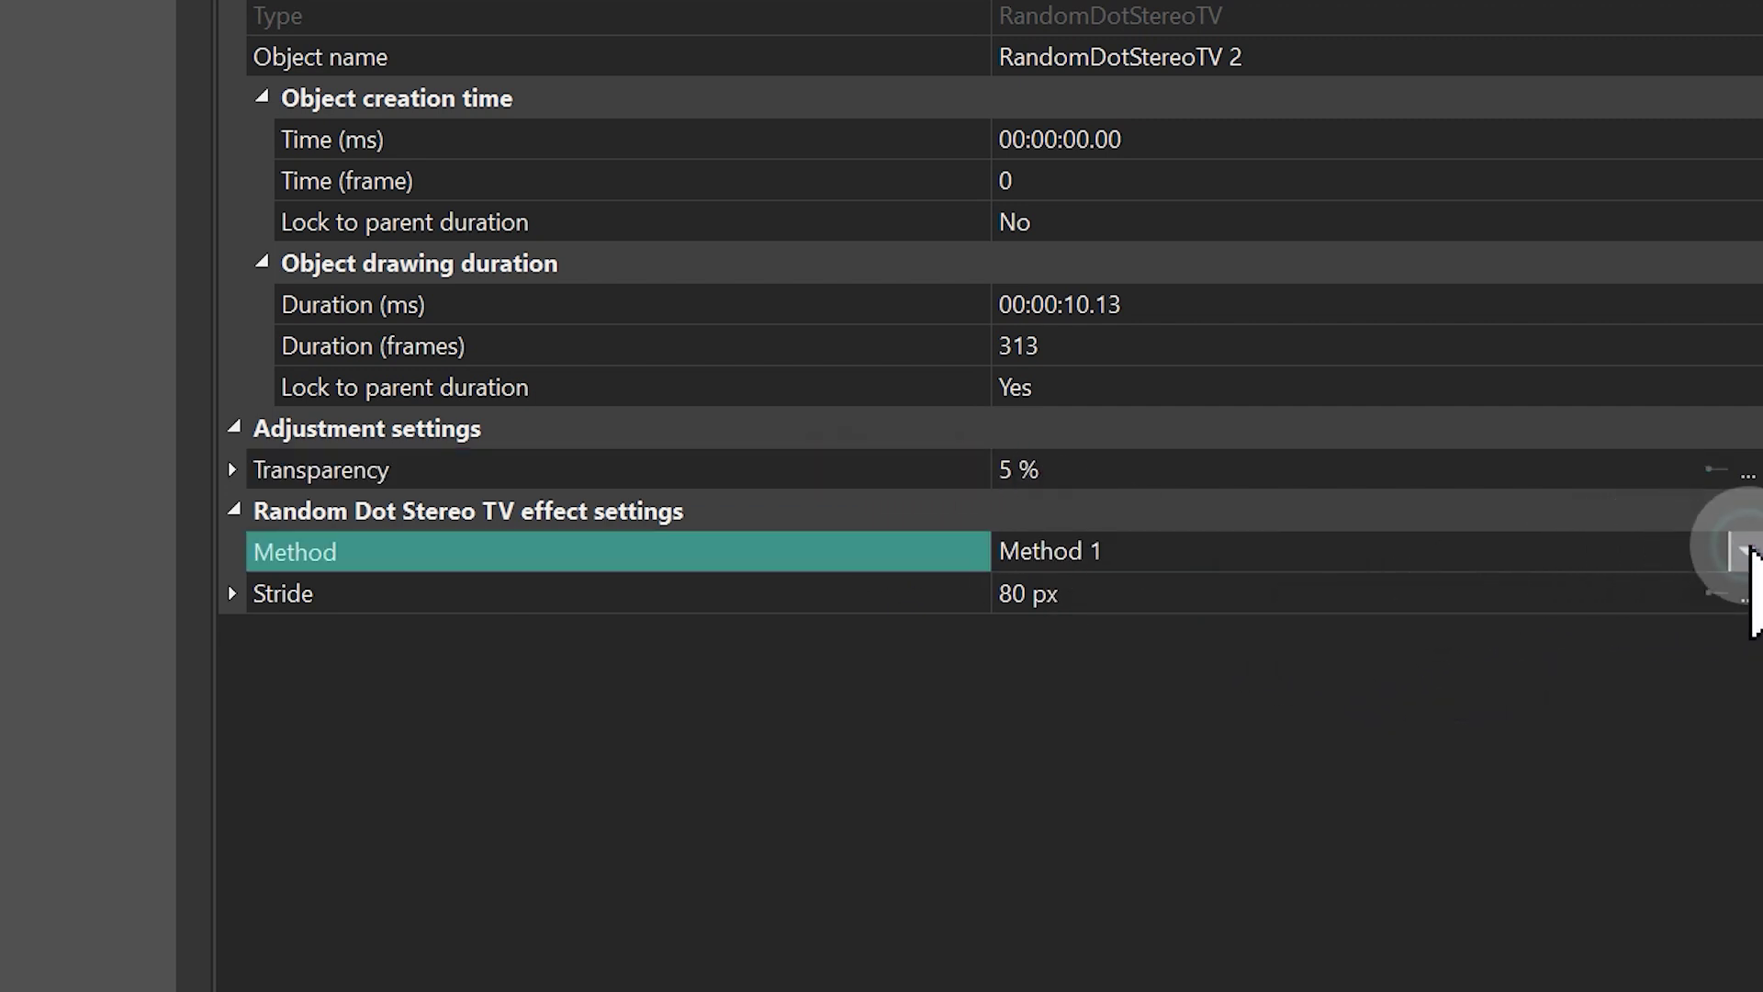
click(1086, 636)
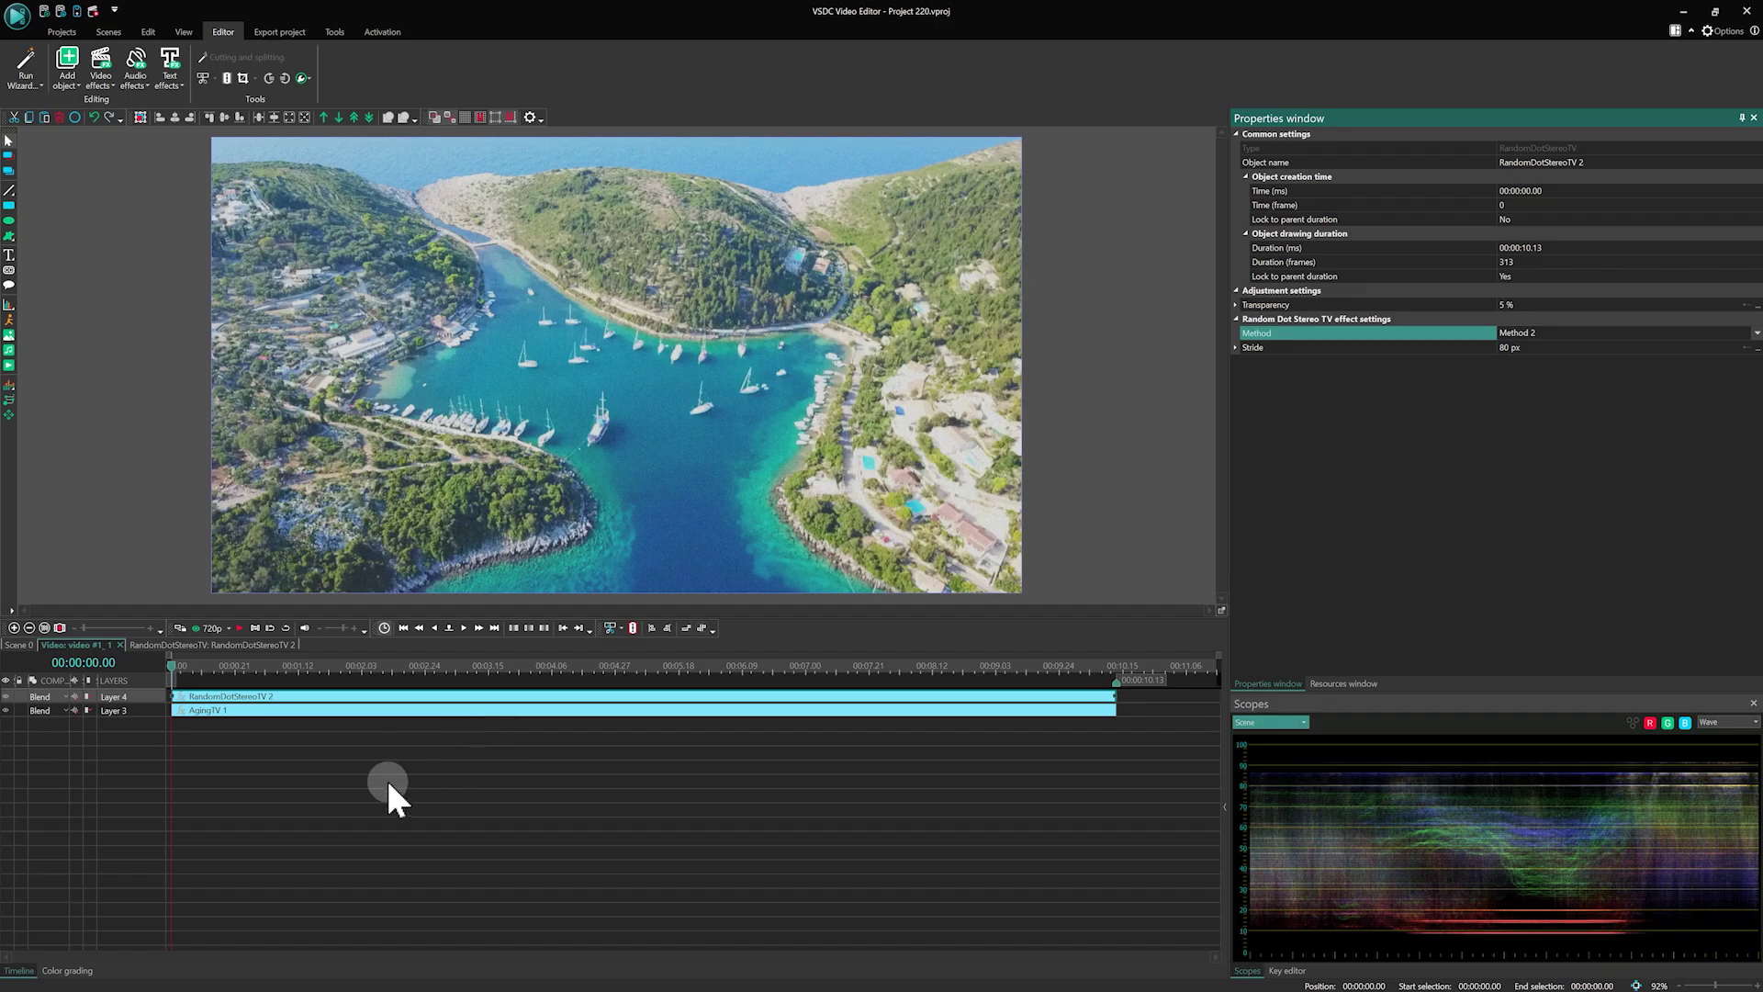
click(386, 777)
key(space)
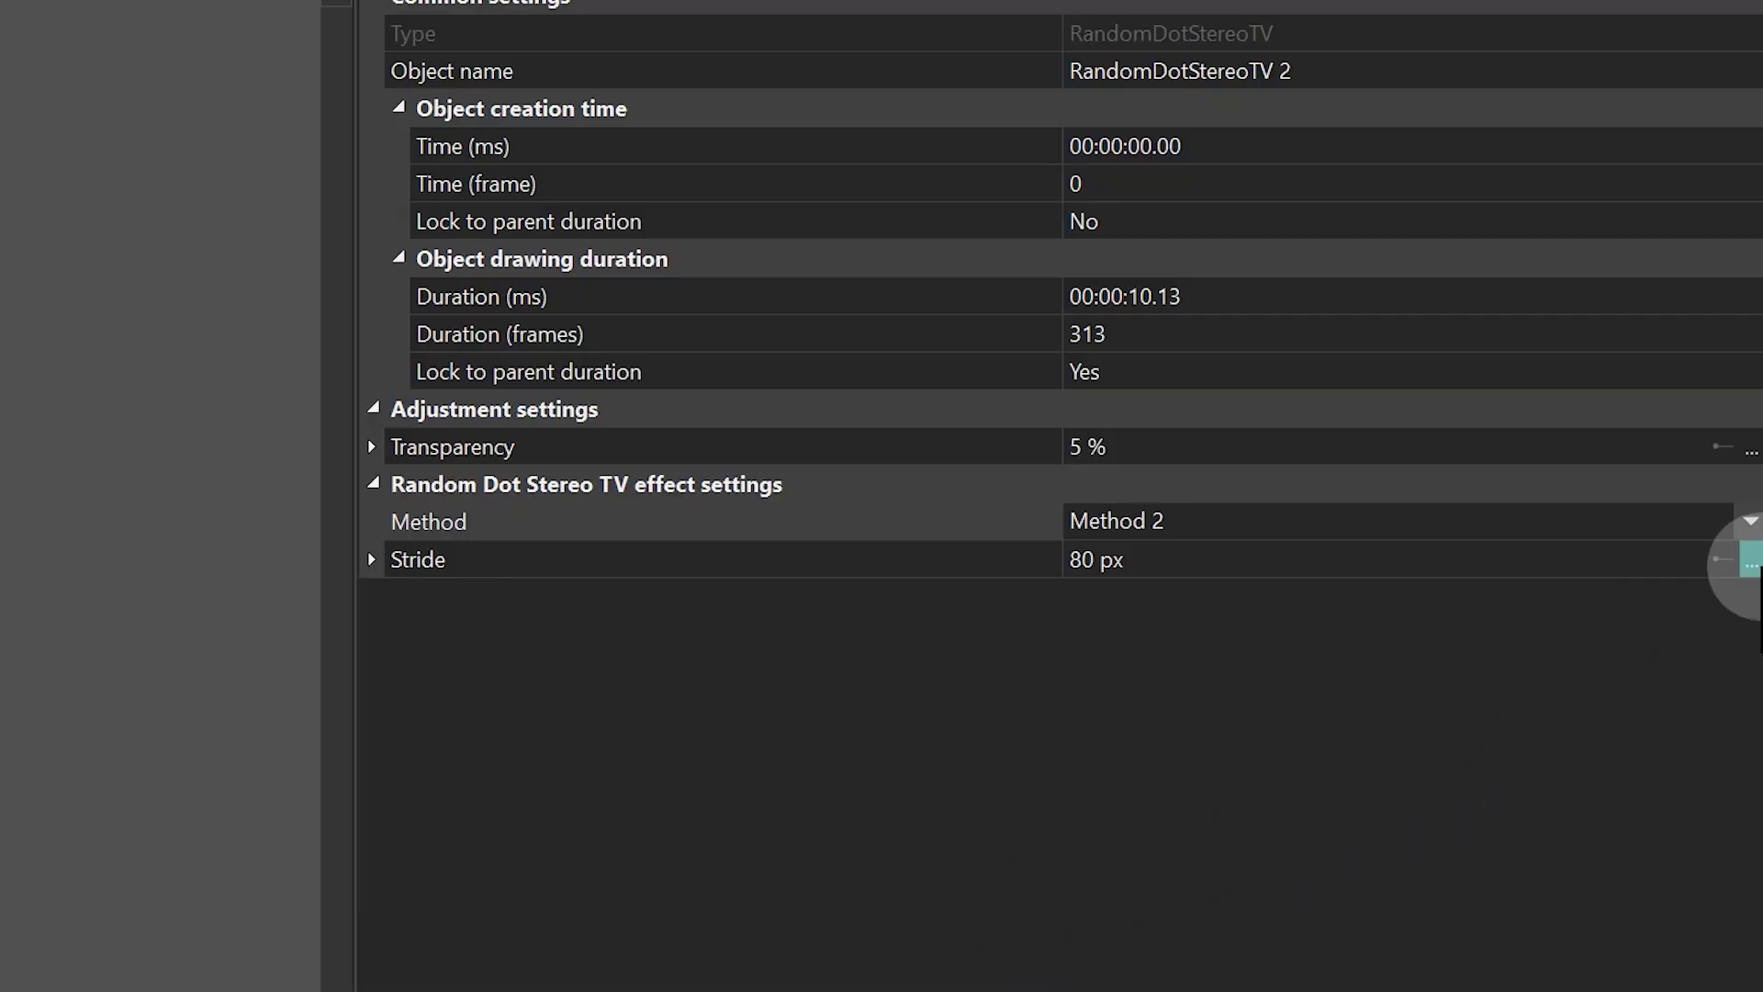
Set the Stride keyframe initial value to 300 and final value to 700 px.
click(1749, 562)
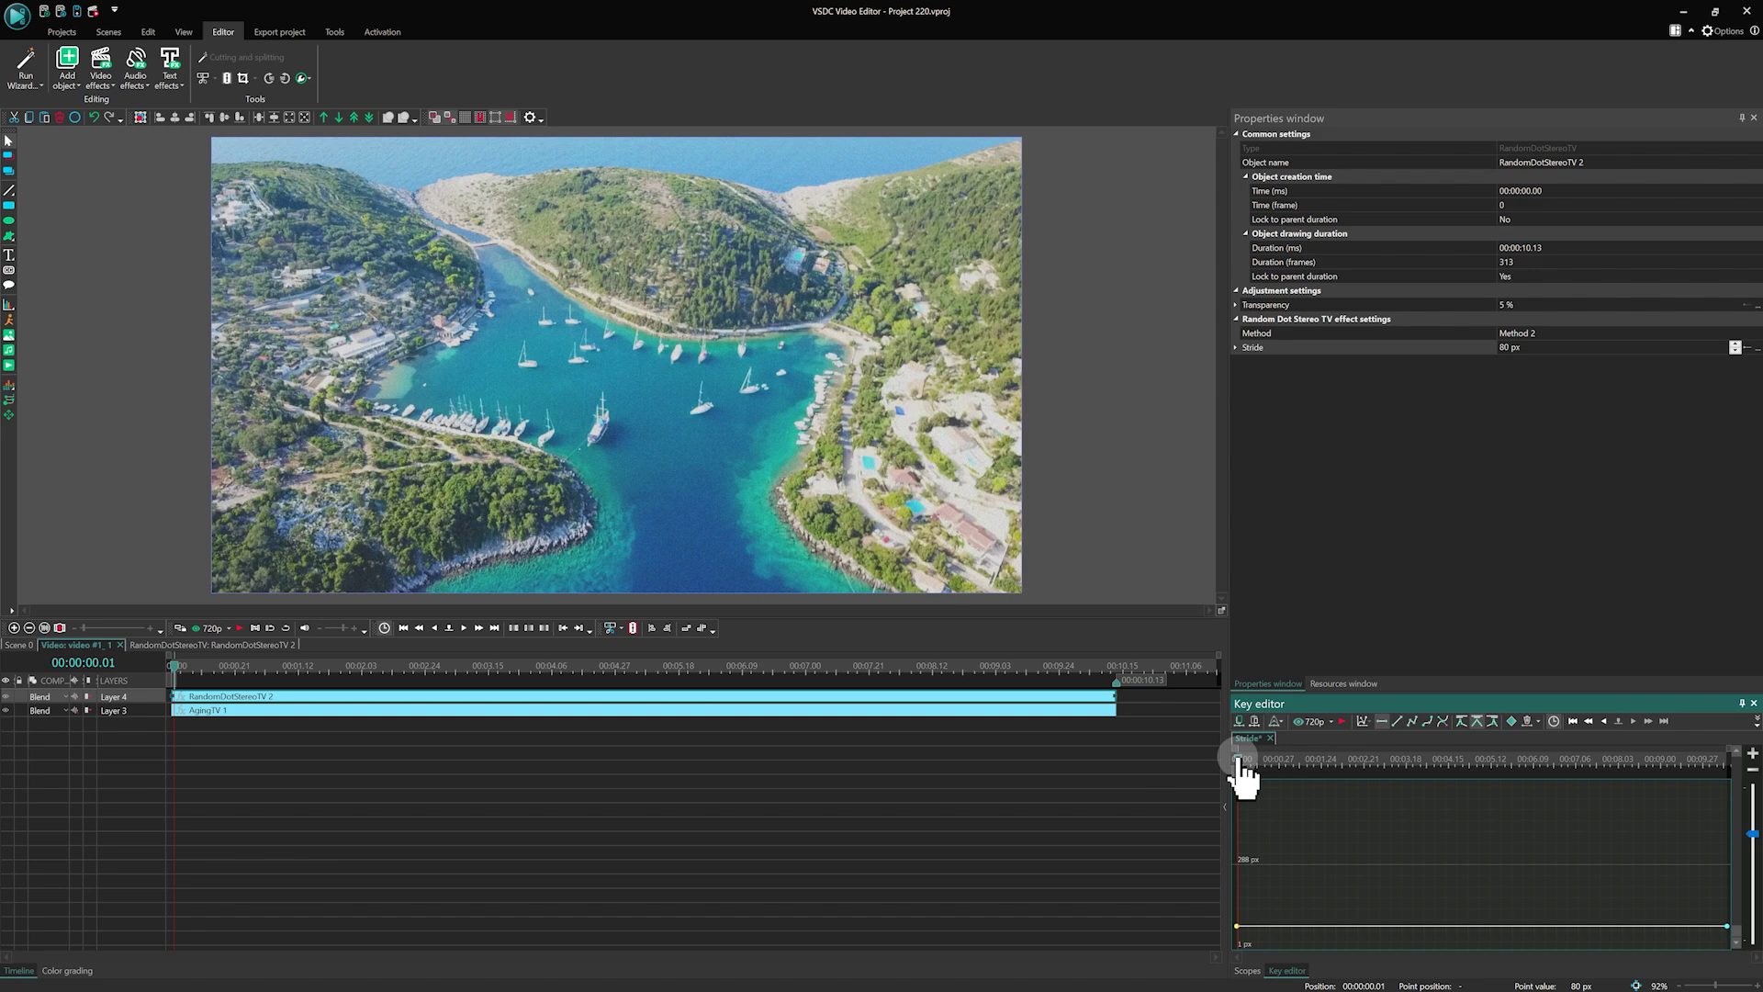
drag(1227, 770, 1130, 771)
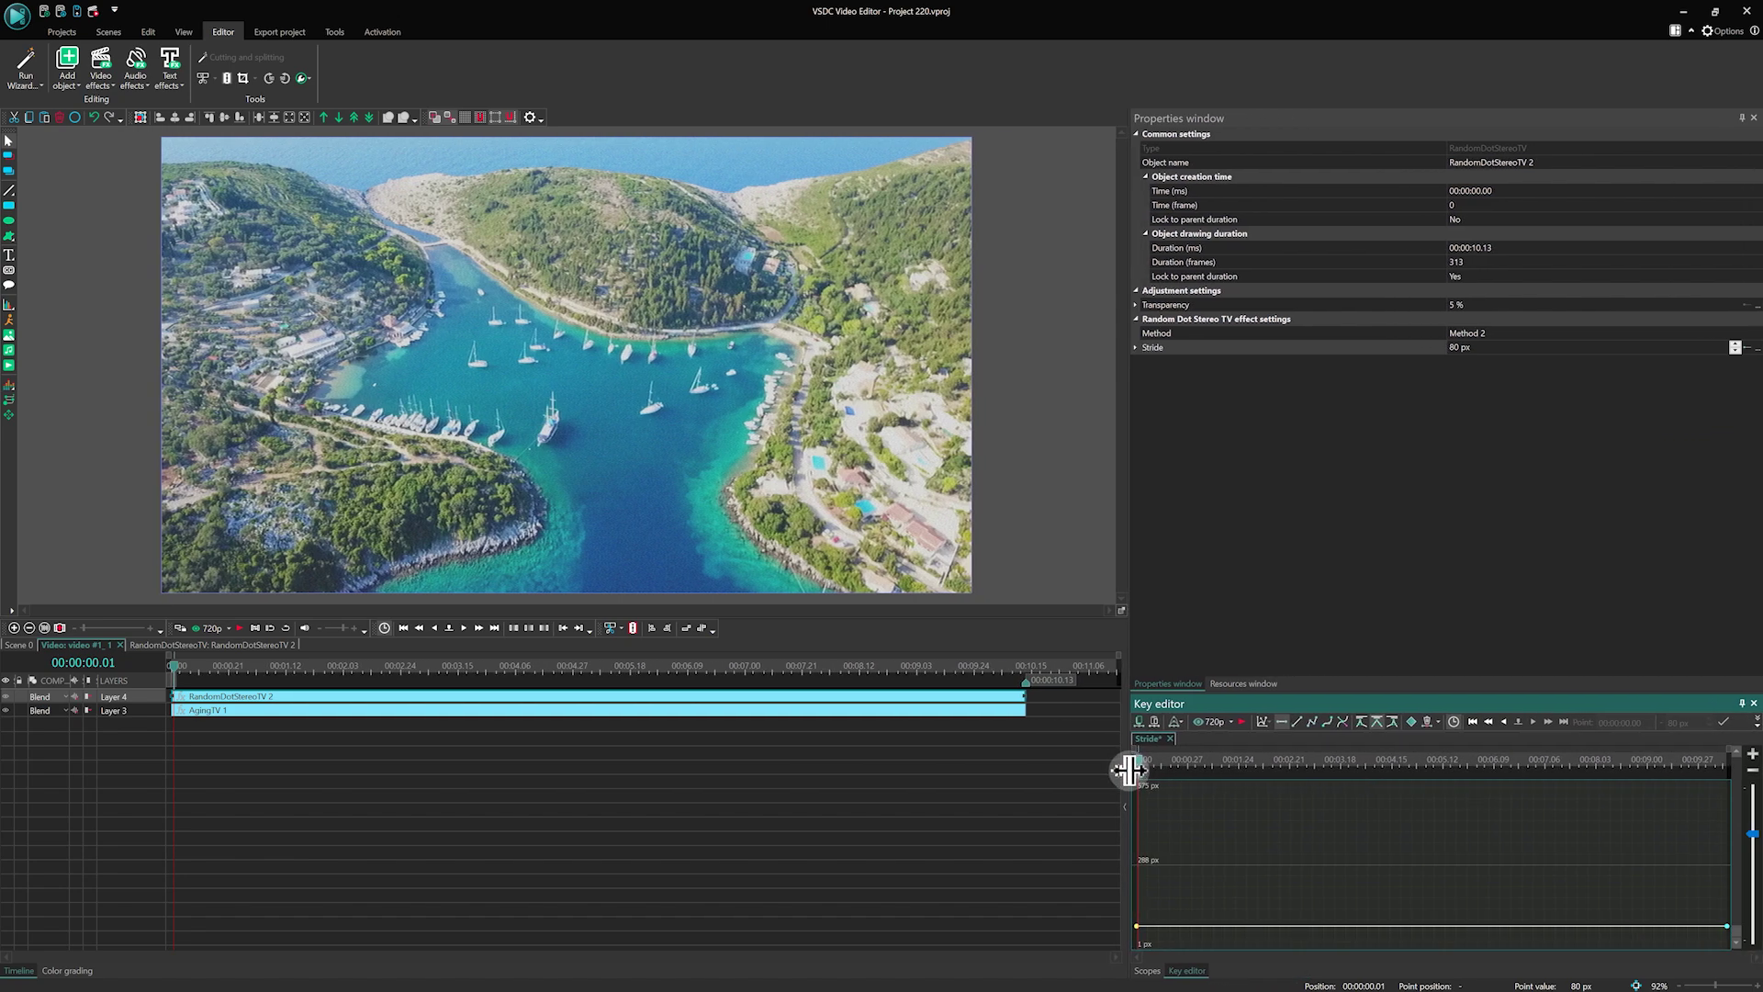
click(1136, 347)
click(1506, 361)
text(3)
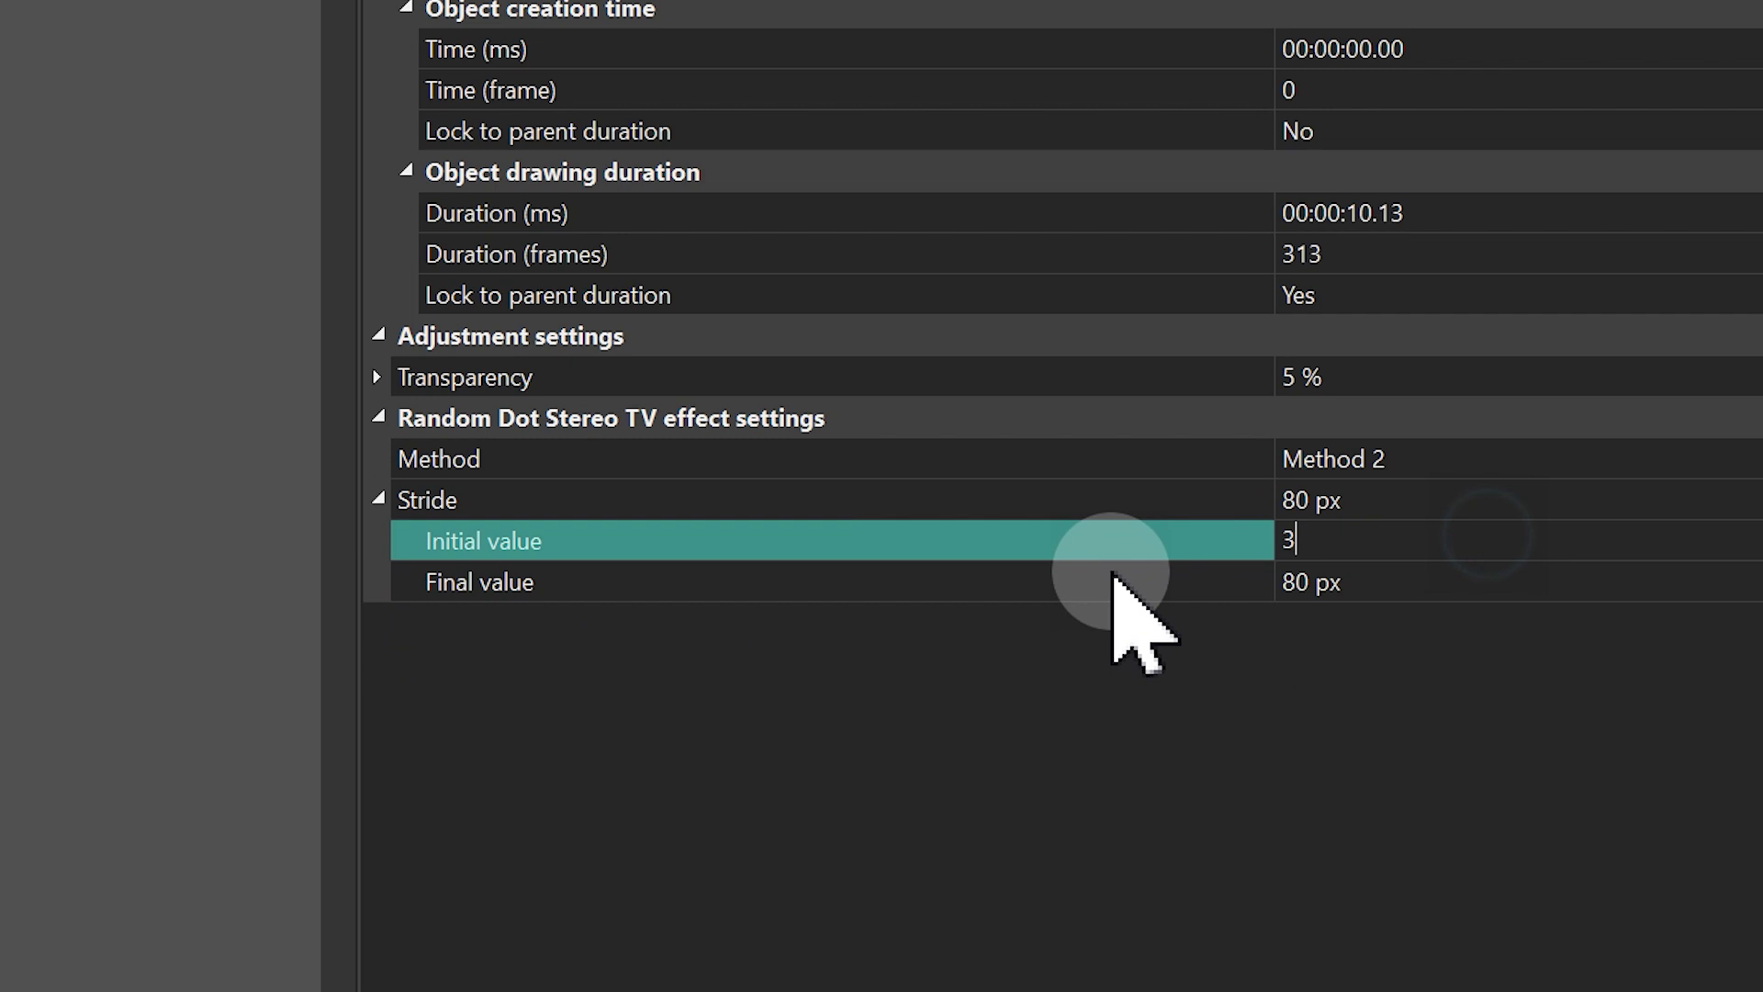
text(00)
click(1441, 586)
double_click(1460, 582)
text(700)
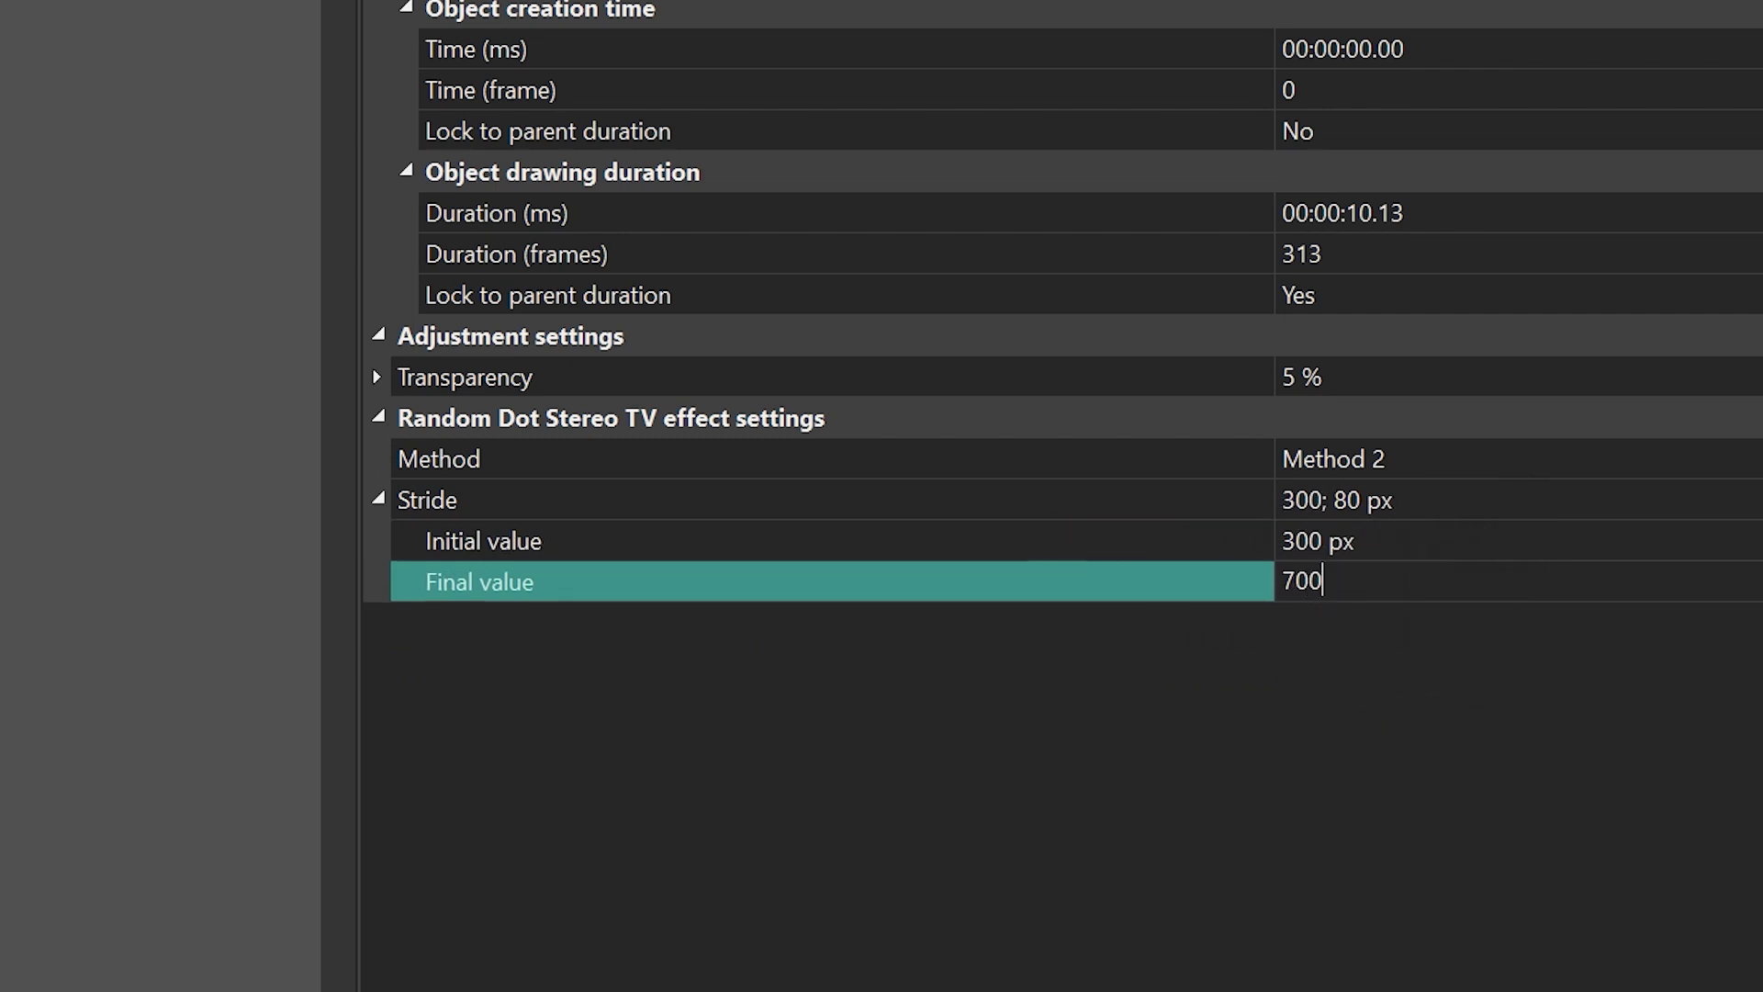
key(Return)
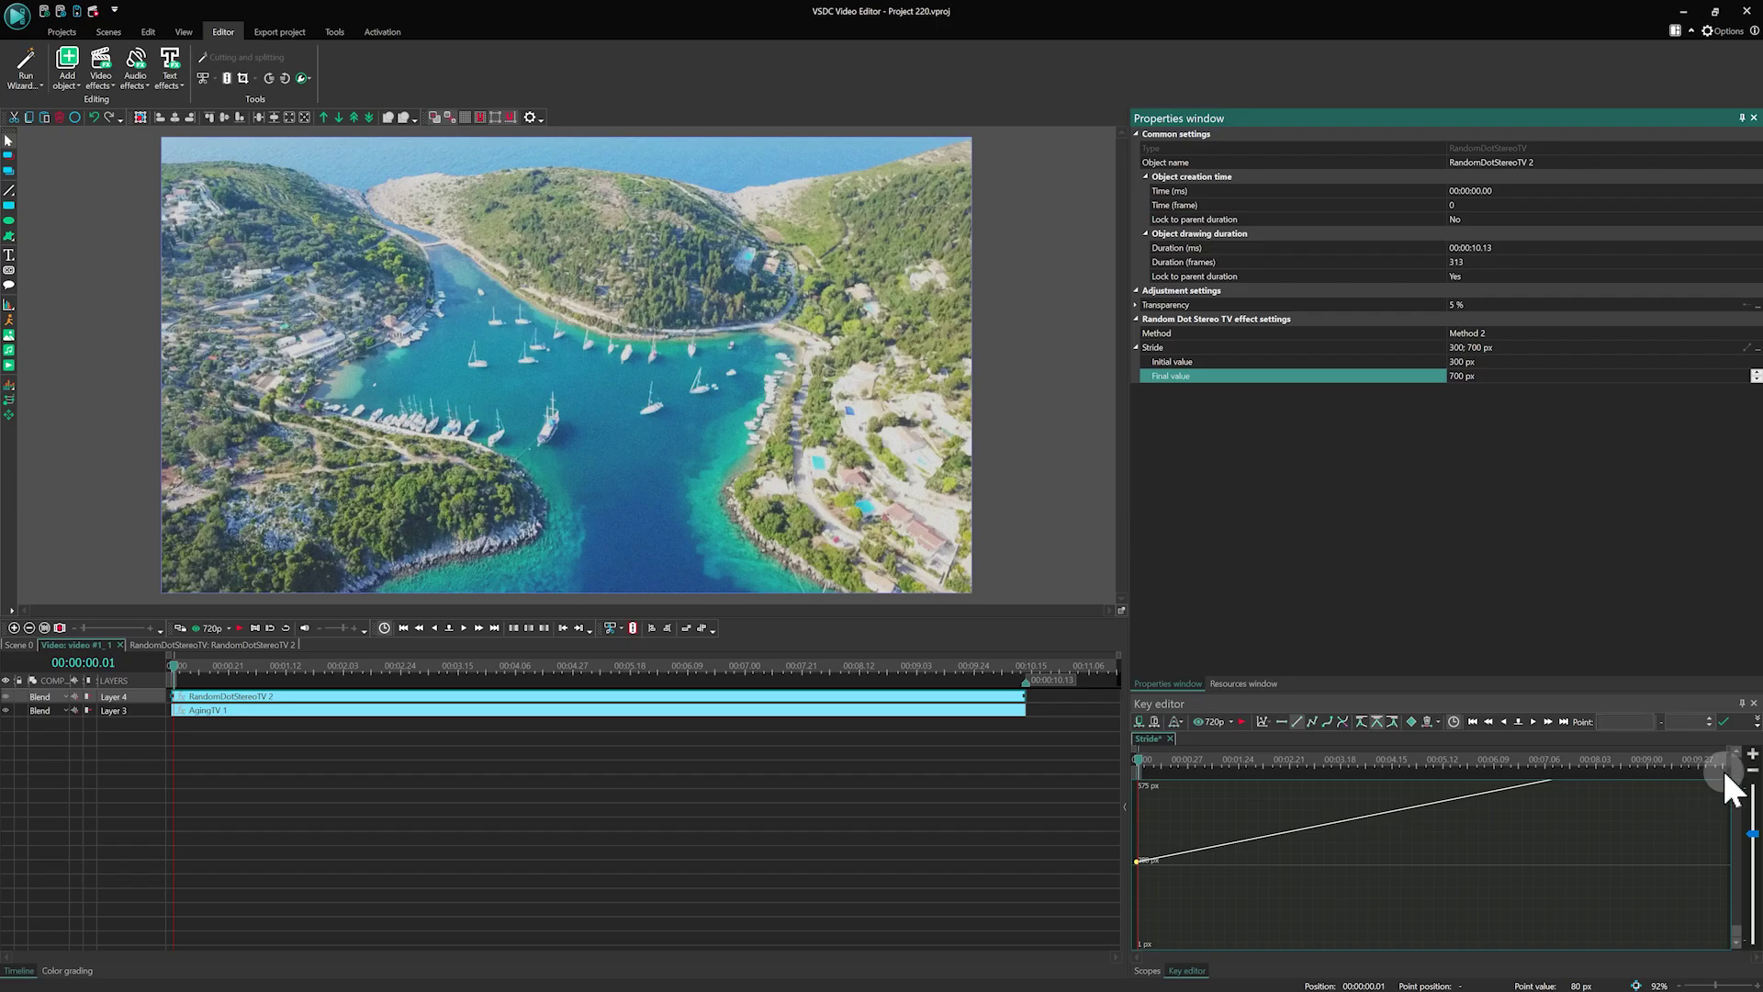
click(1753, 776)
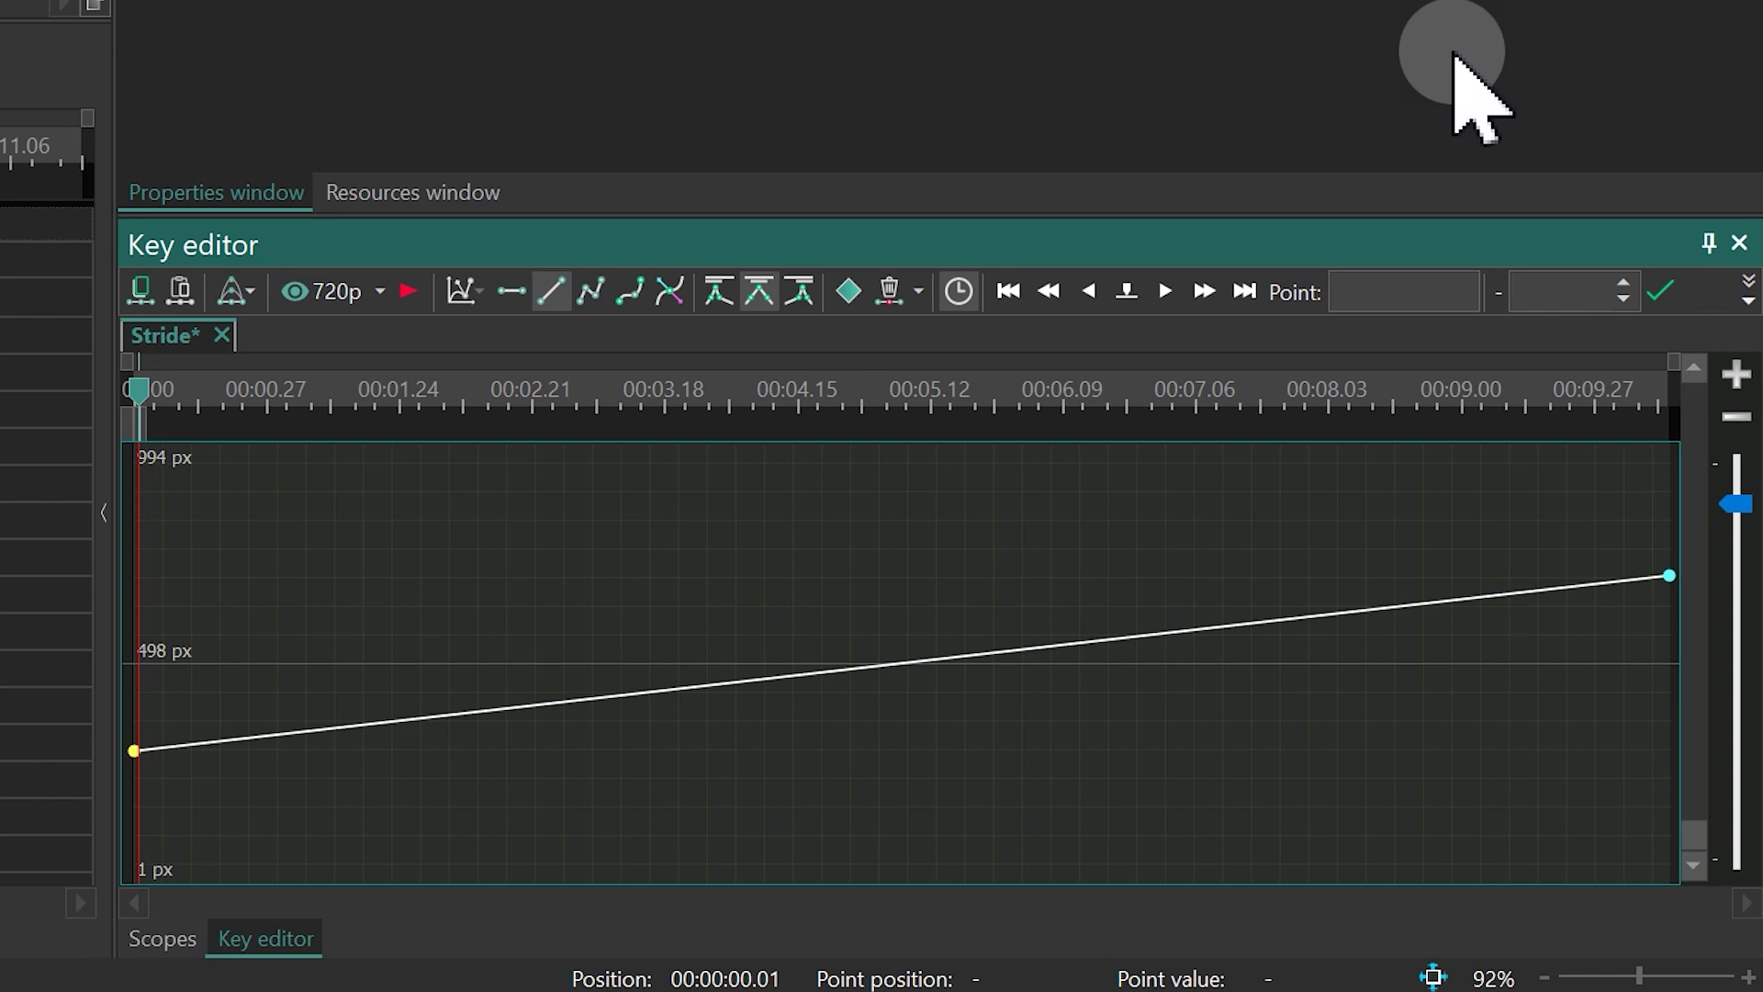
Apply a Sinusoid template to Stride with minimum 300 and maximum 700.
click(1748, 290)
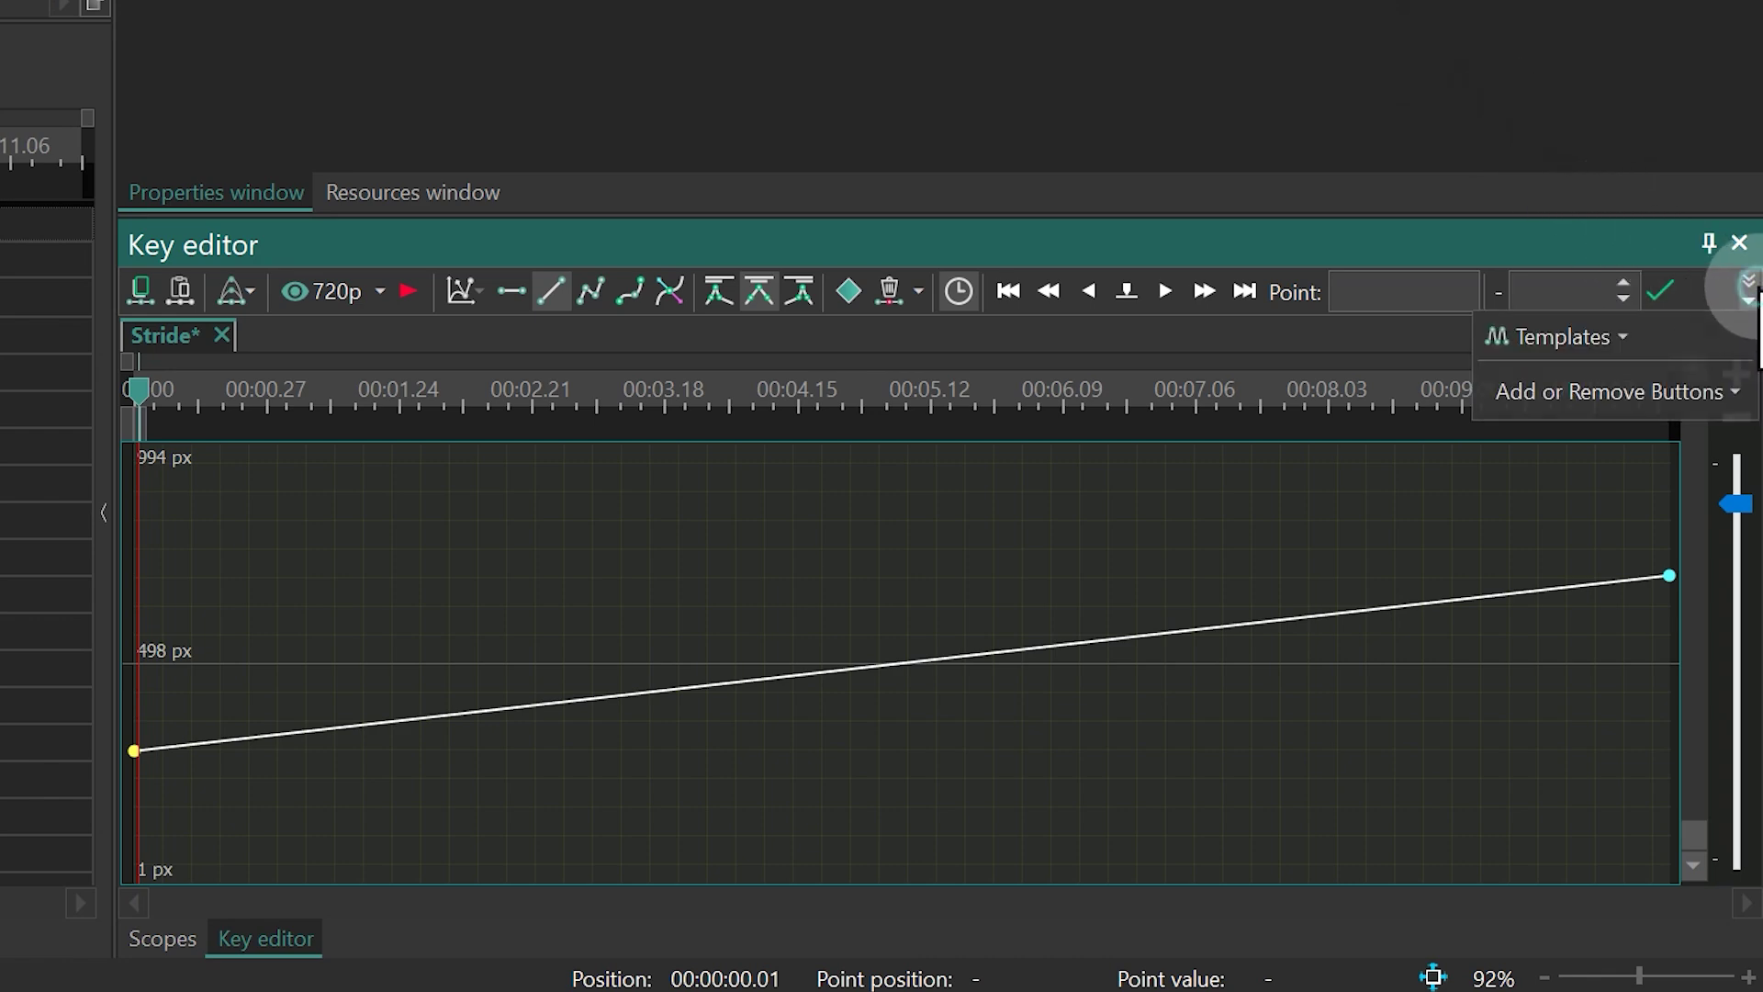
click(1572, 338)
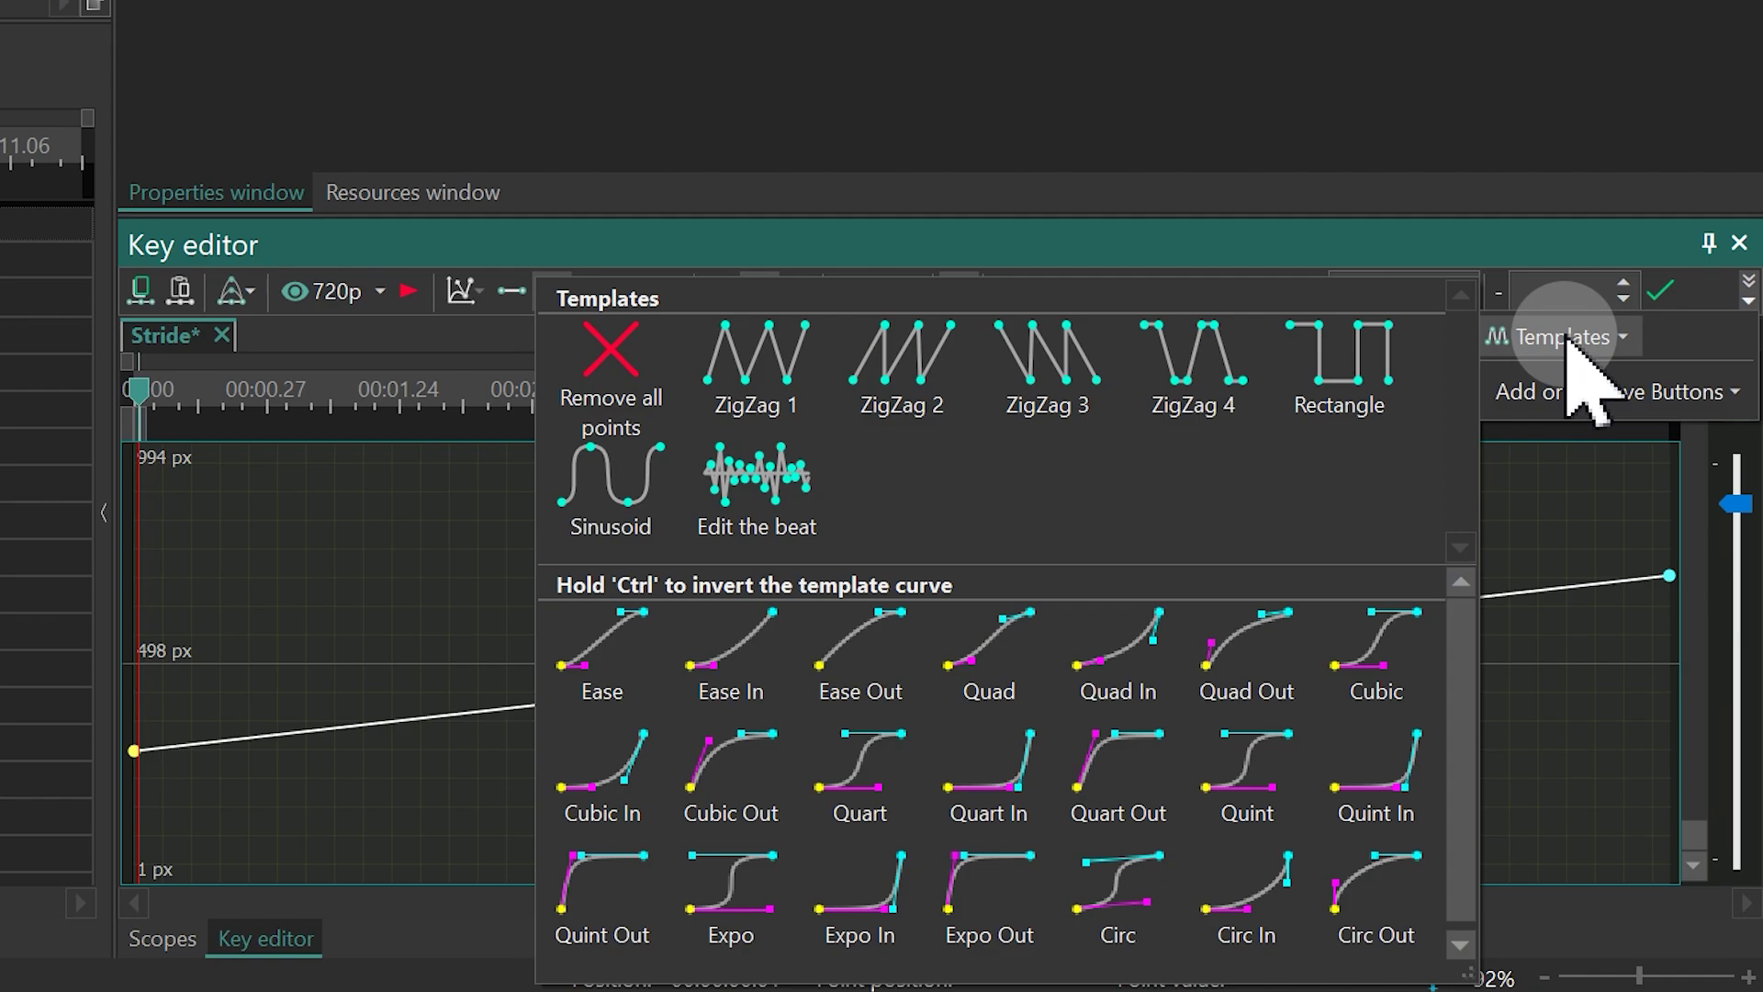
click(625, 501)
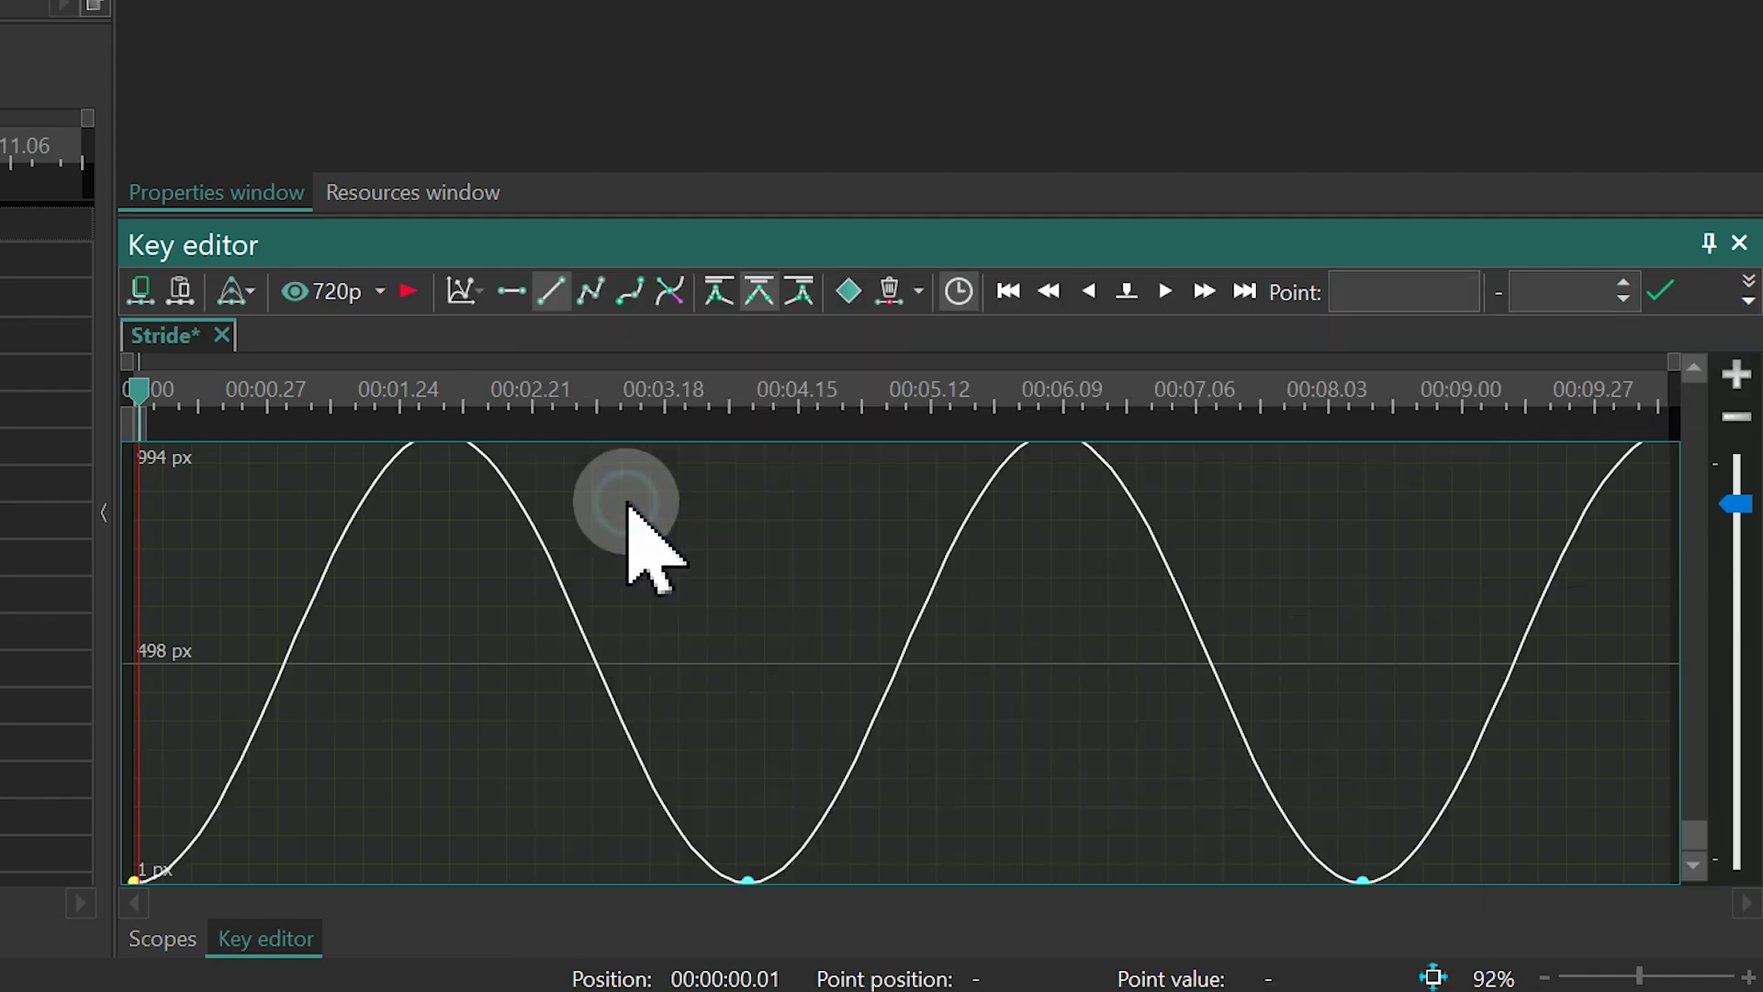
text(3)
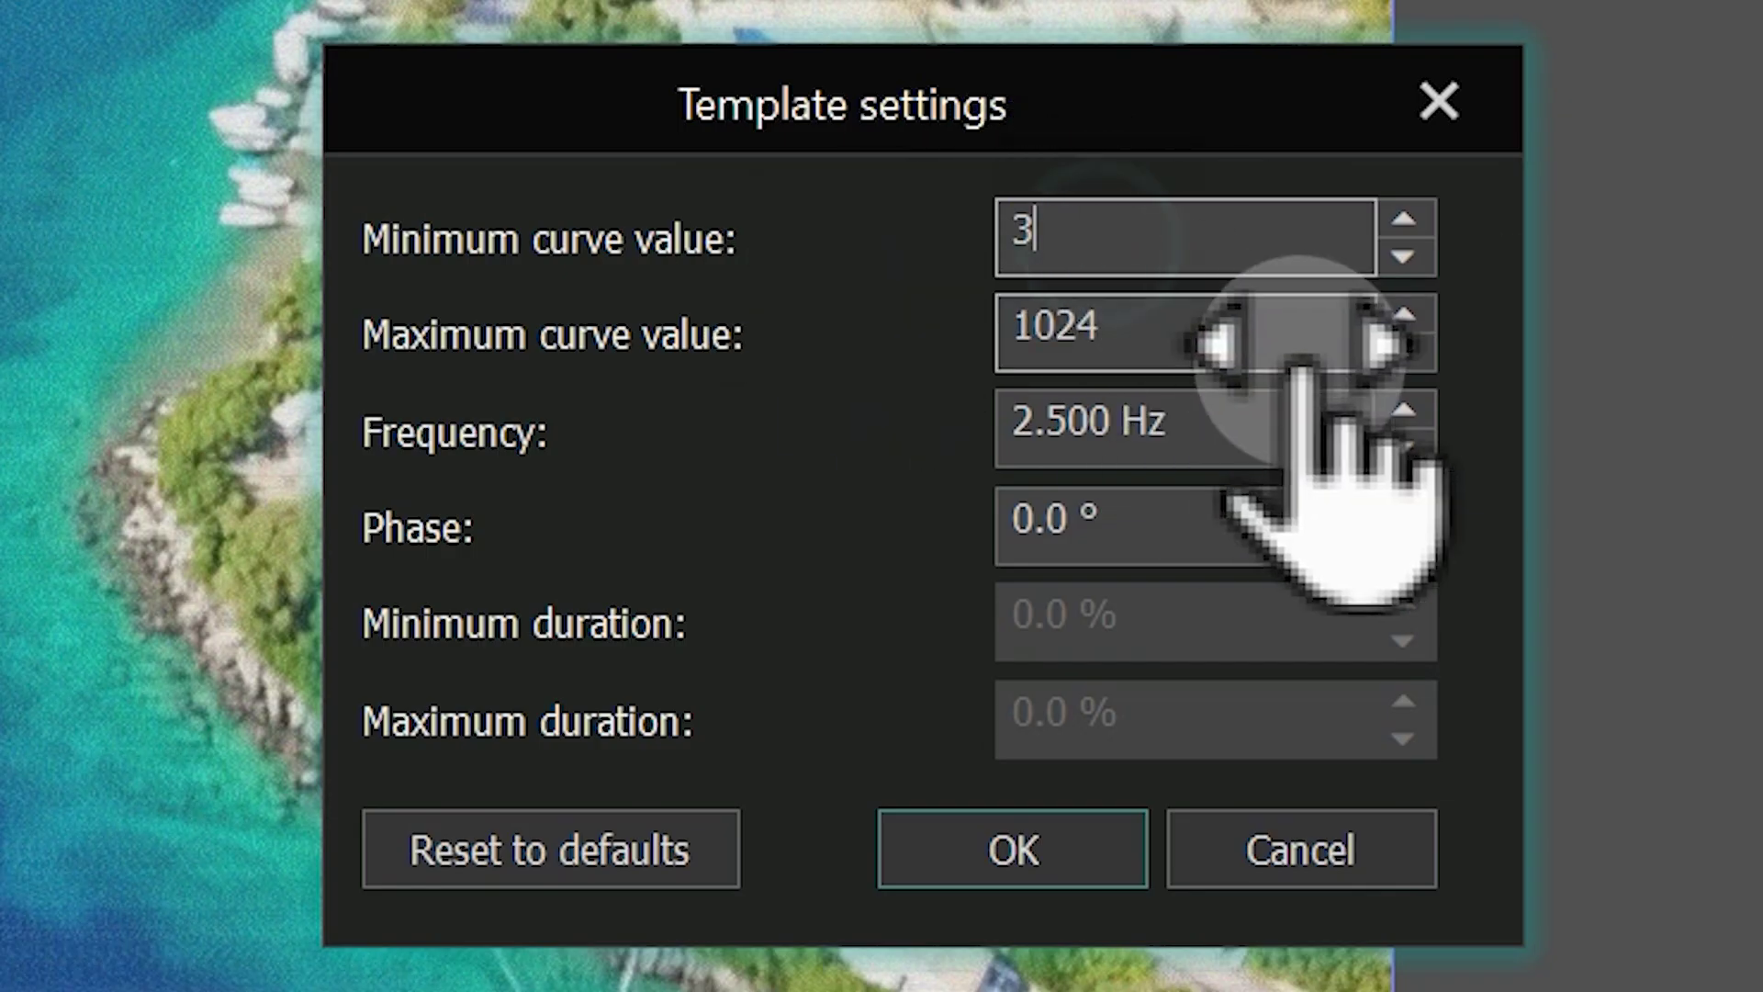
text(00)
drag(1185, 335, 1203, 335)
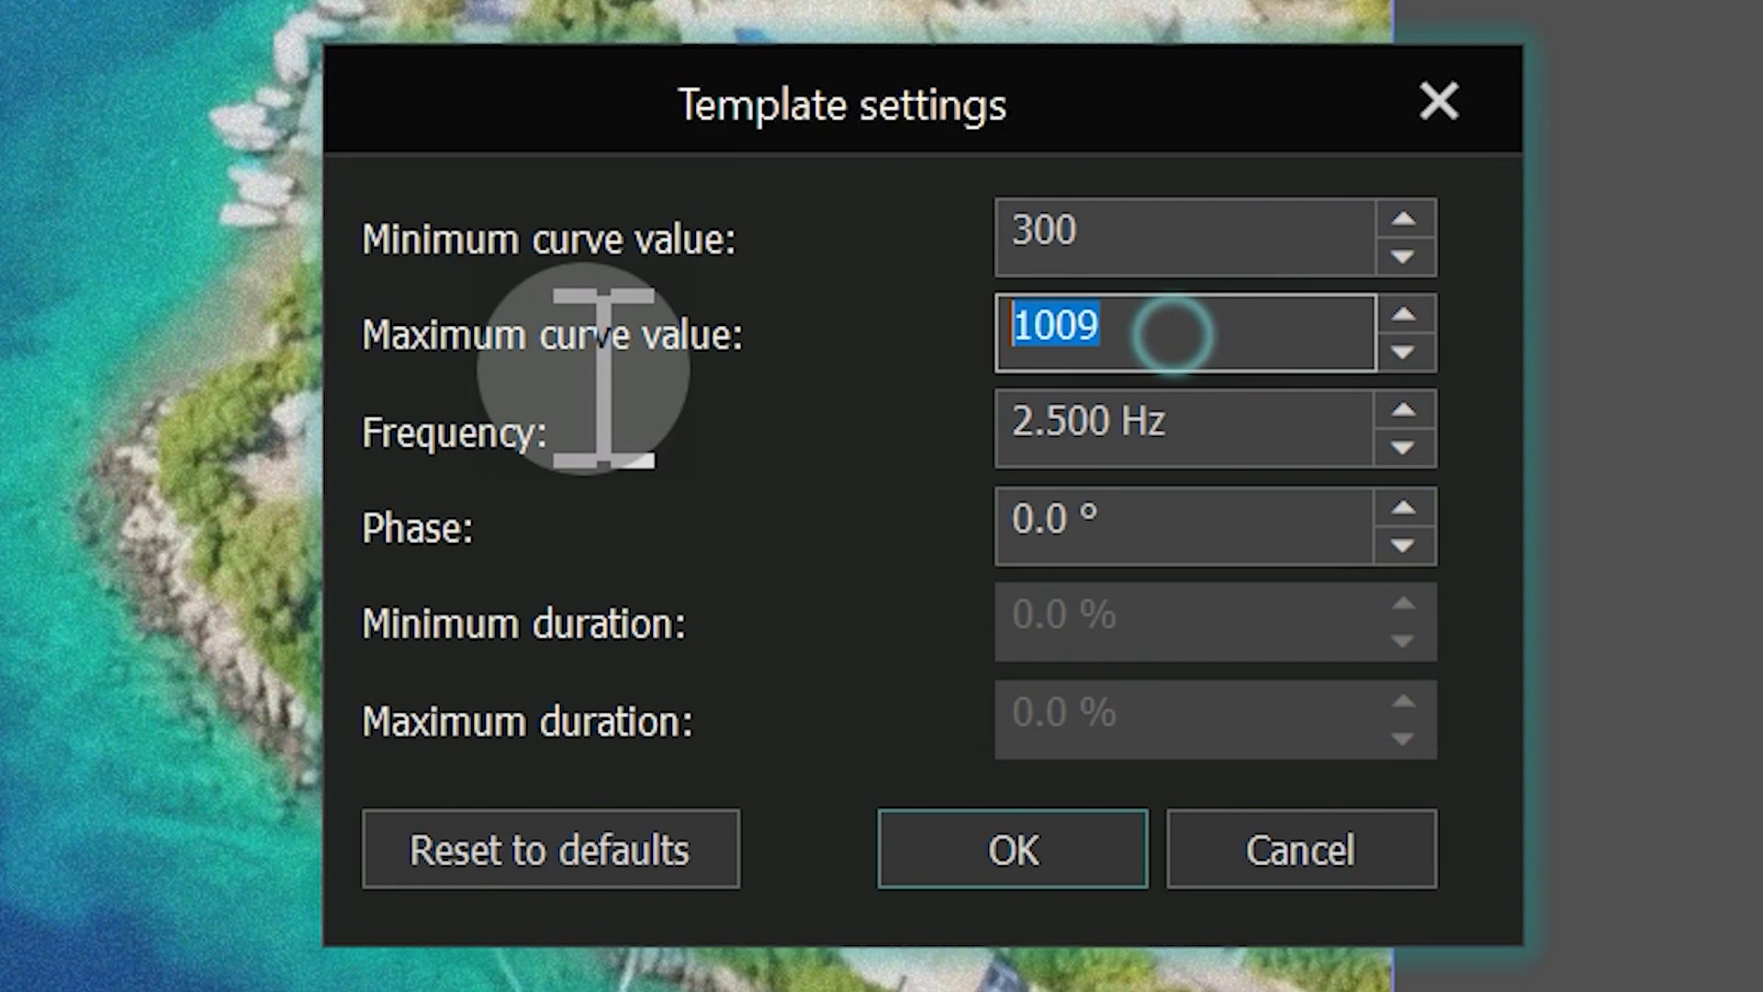
text(700)
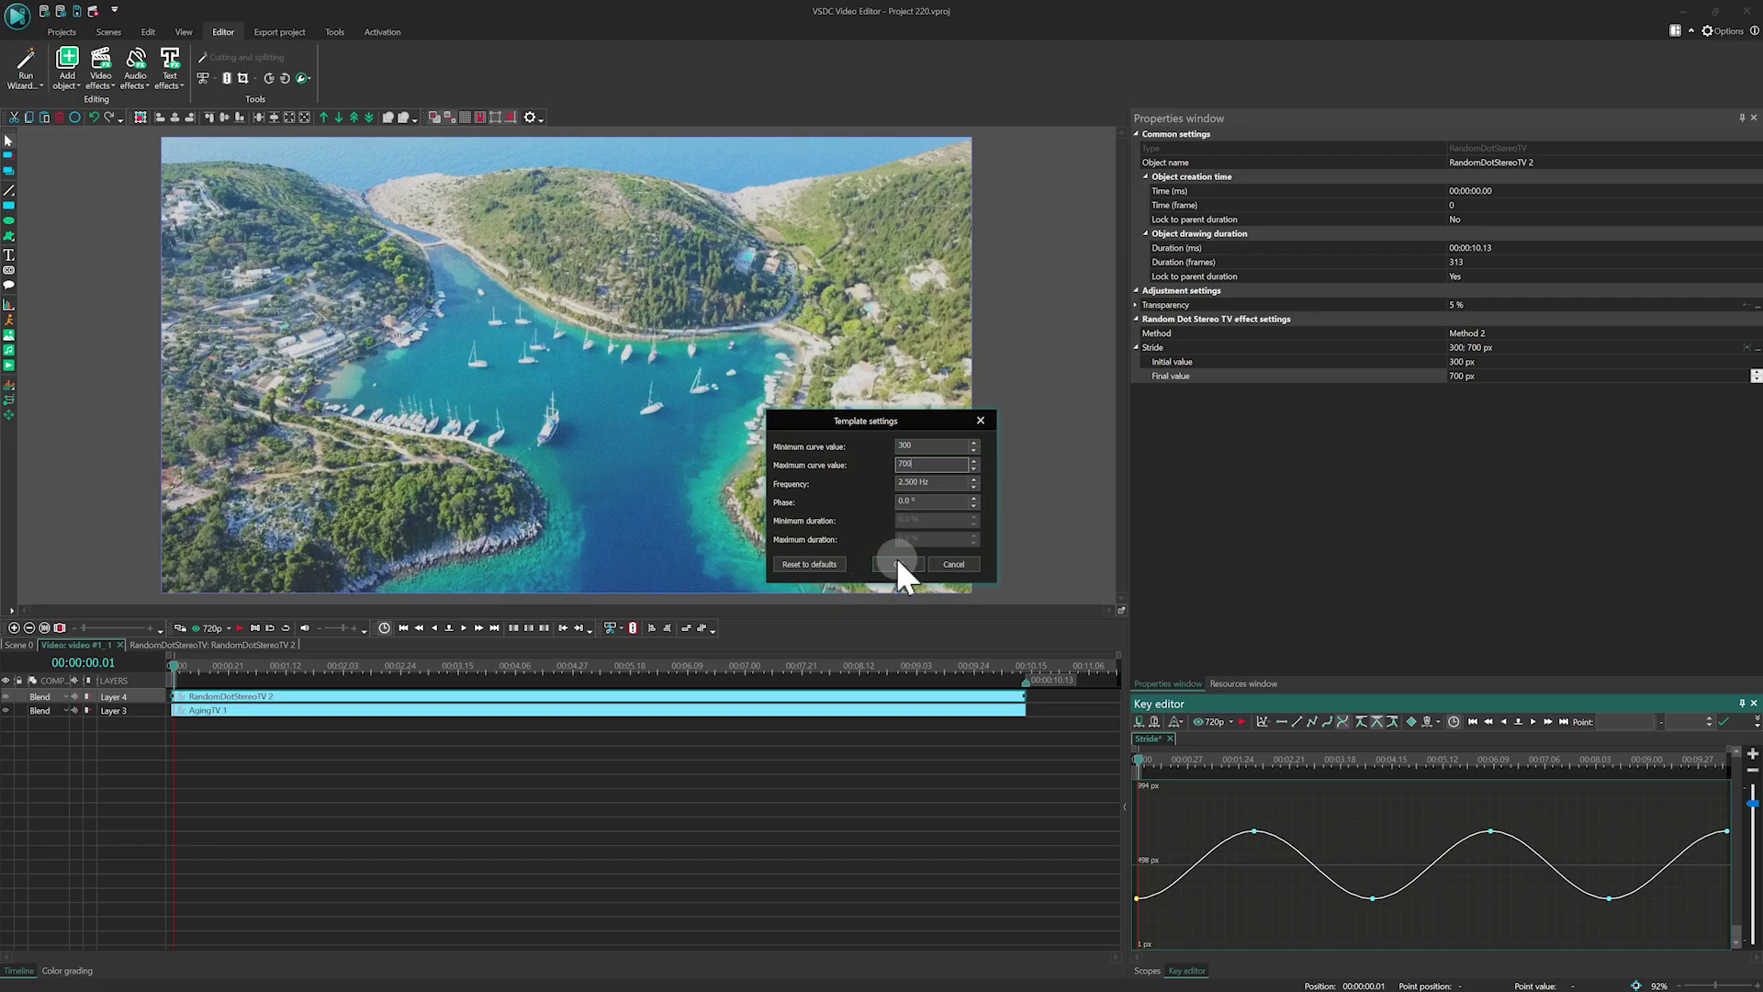
Confirm the Stride sinusoid, then add a Gaussian blur at level 10 on the bottom layer.
click(895, 564)
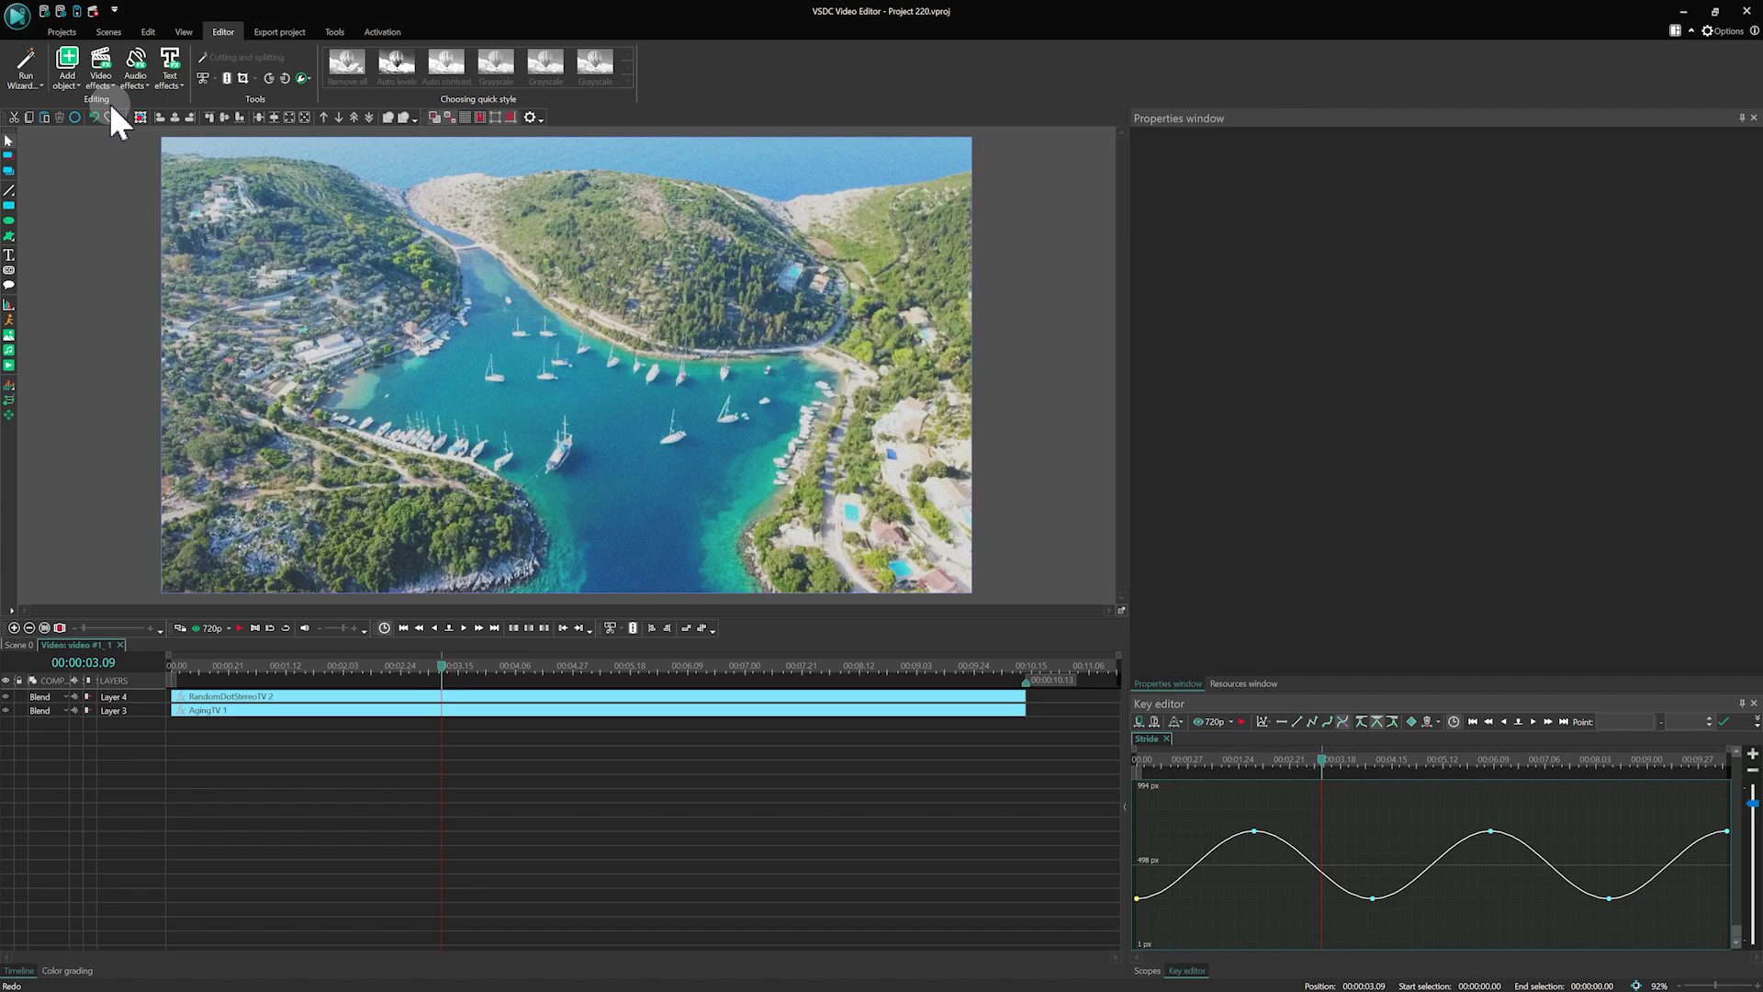
click(101, 74)
mouse_move(388, 437)
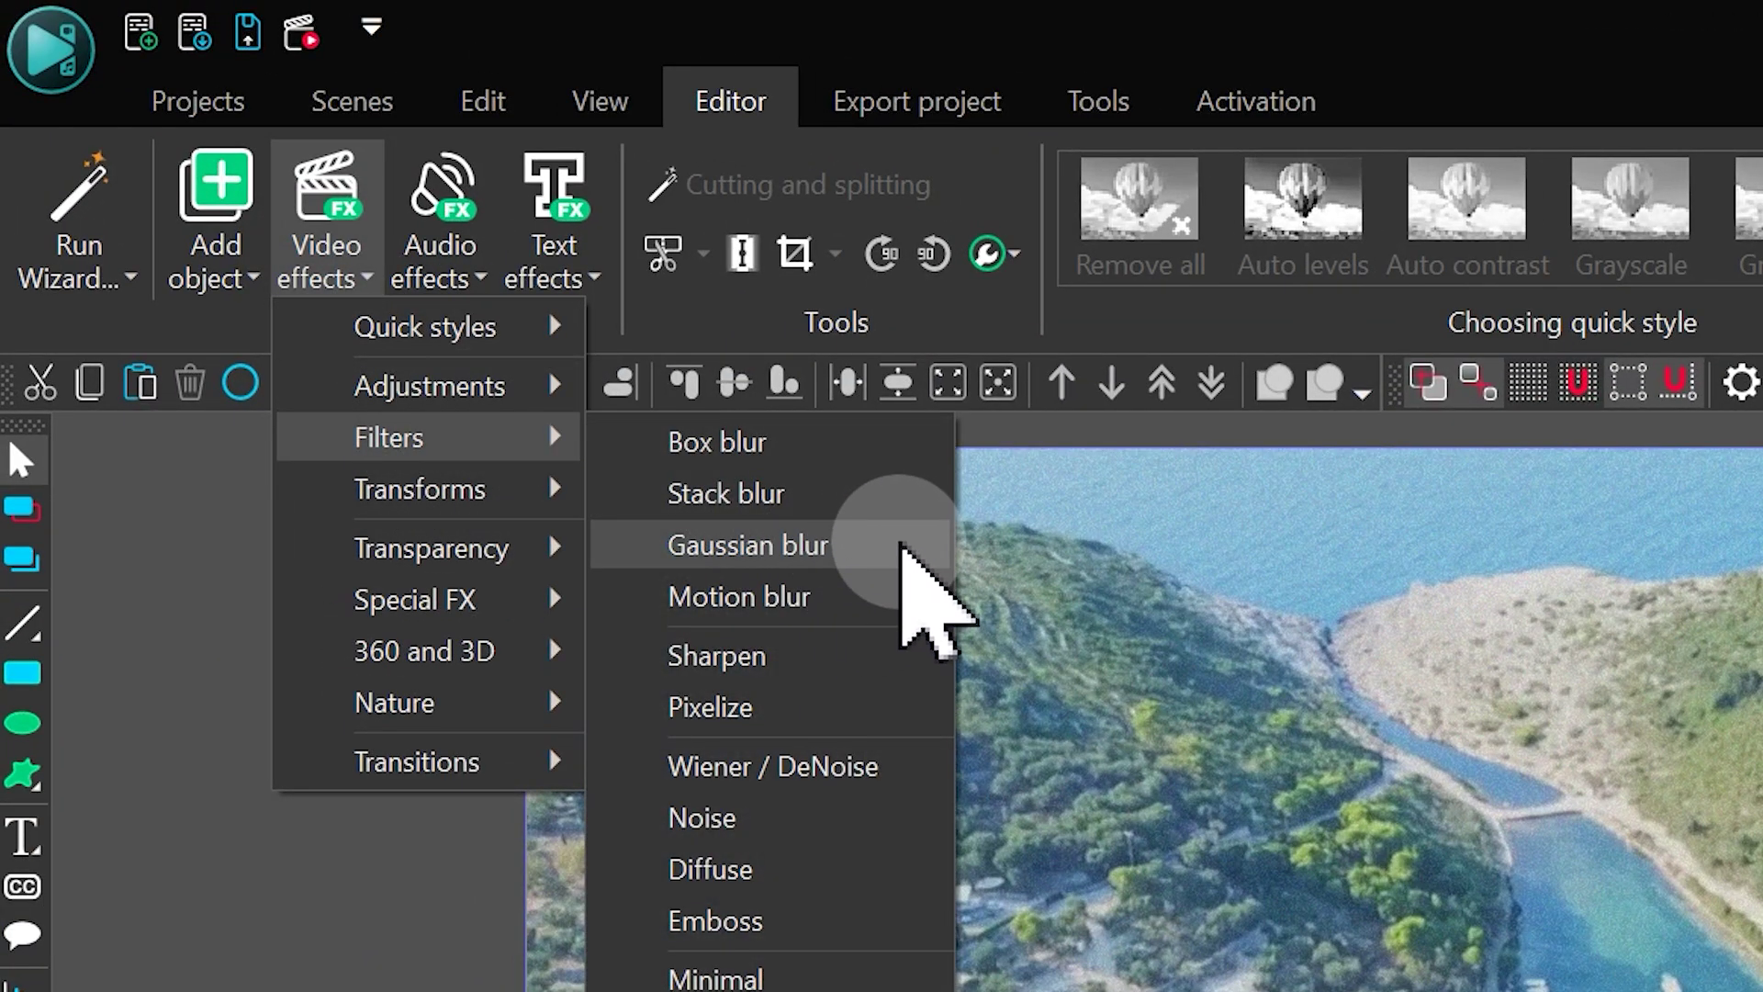
click(902, 548)
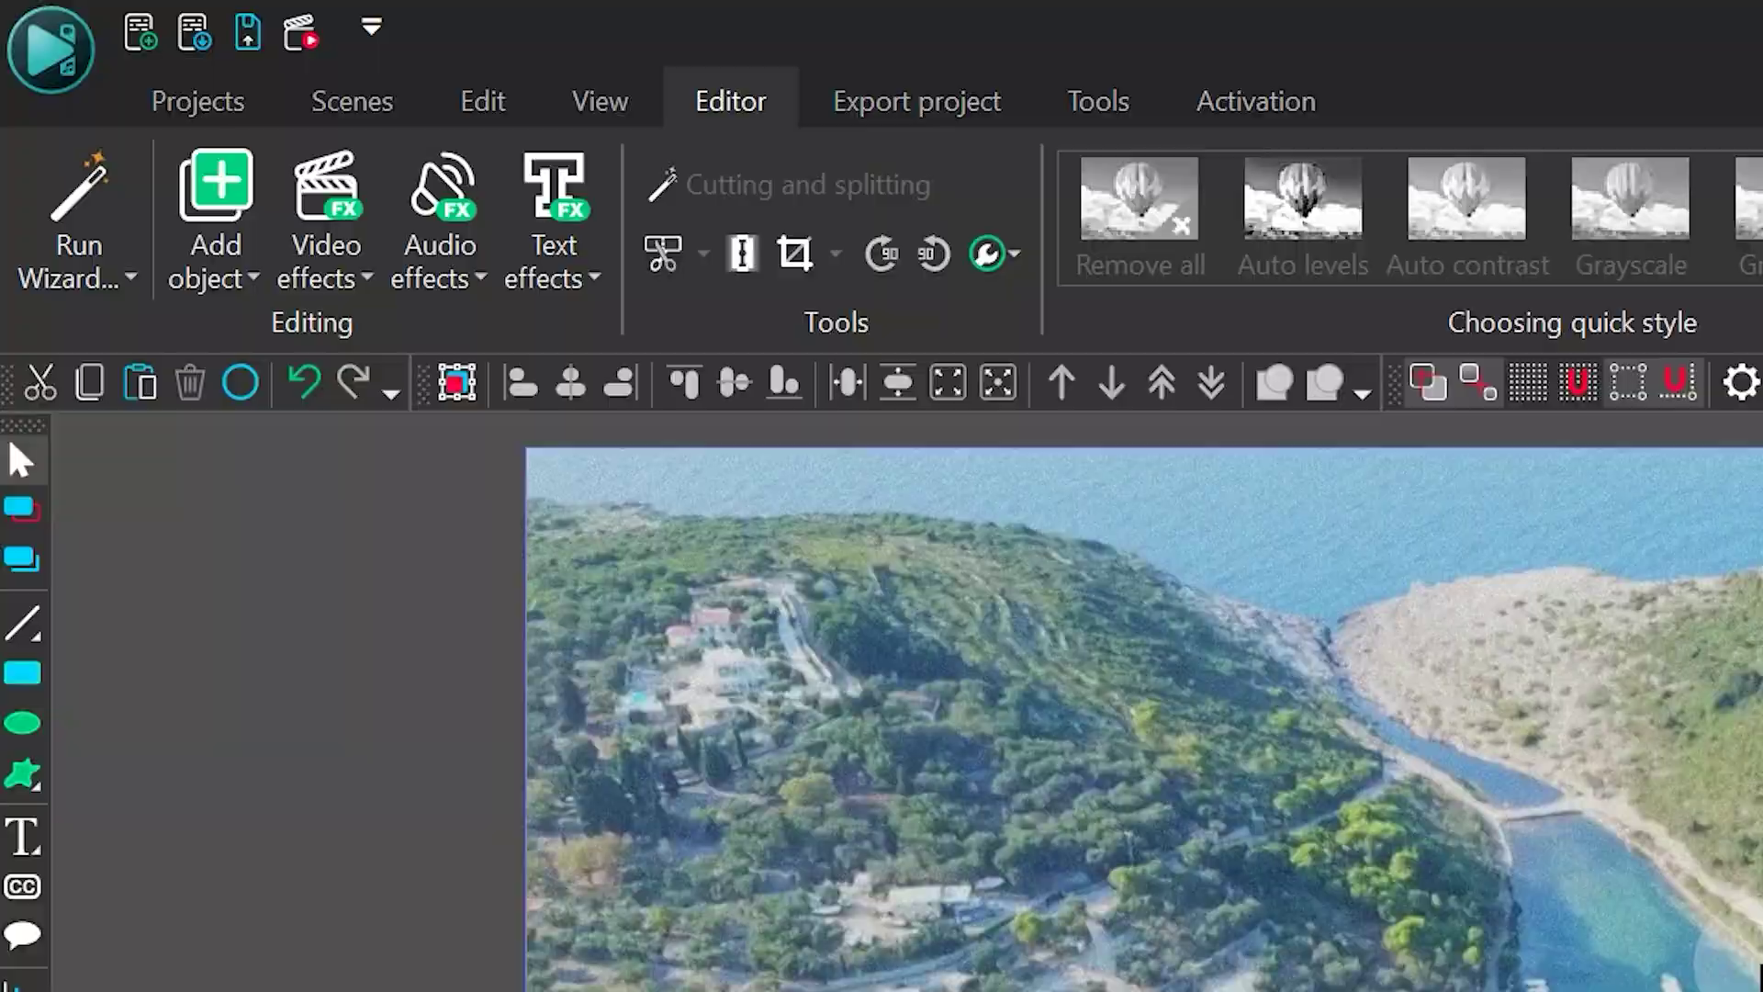
click(989, 565)
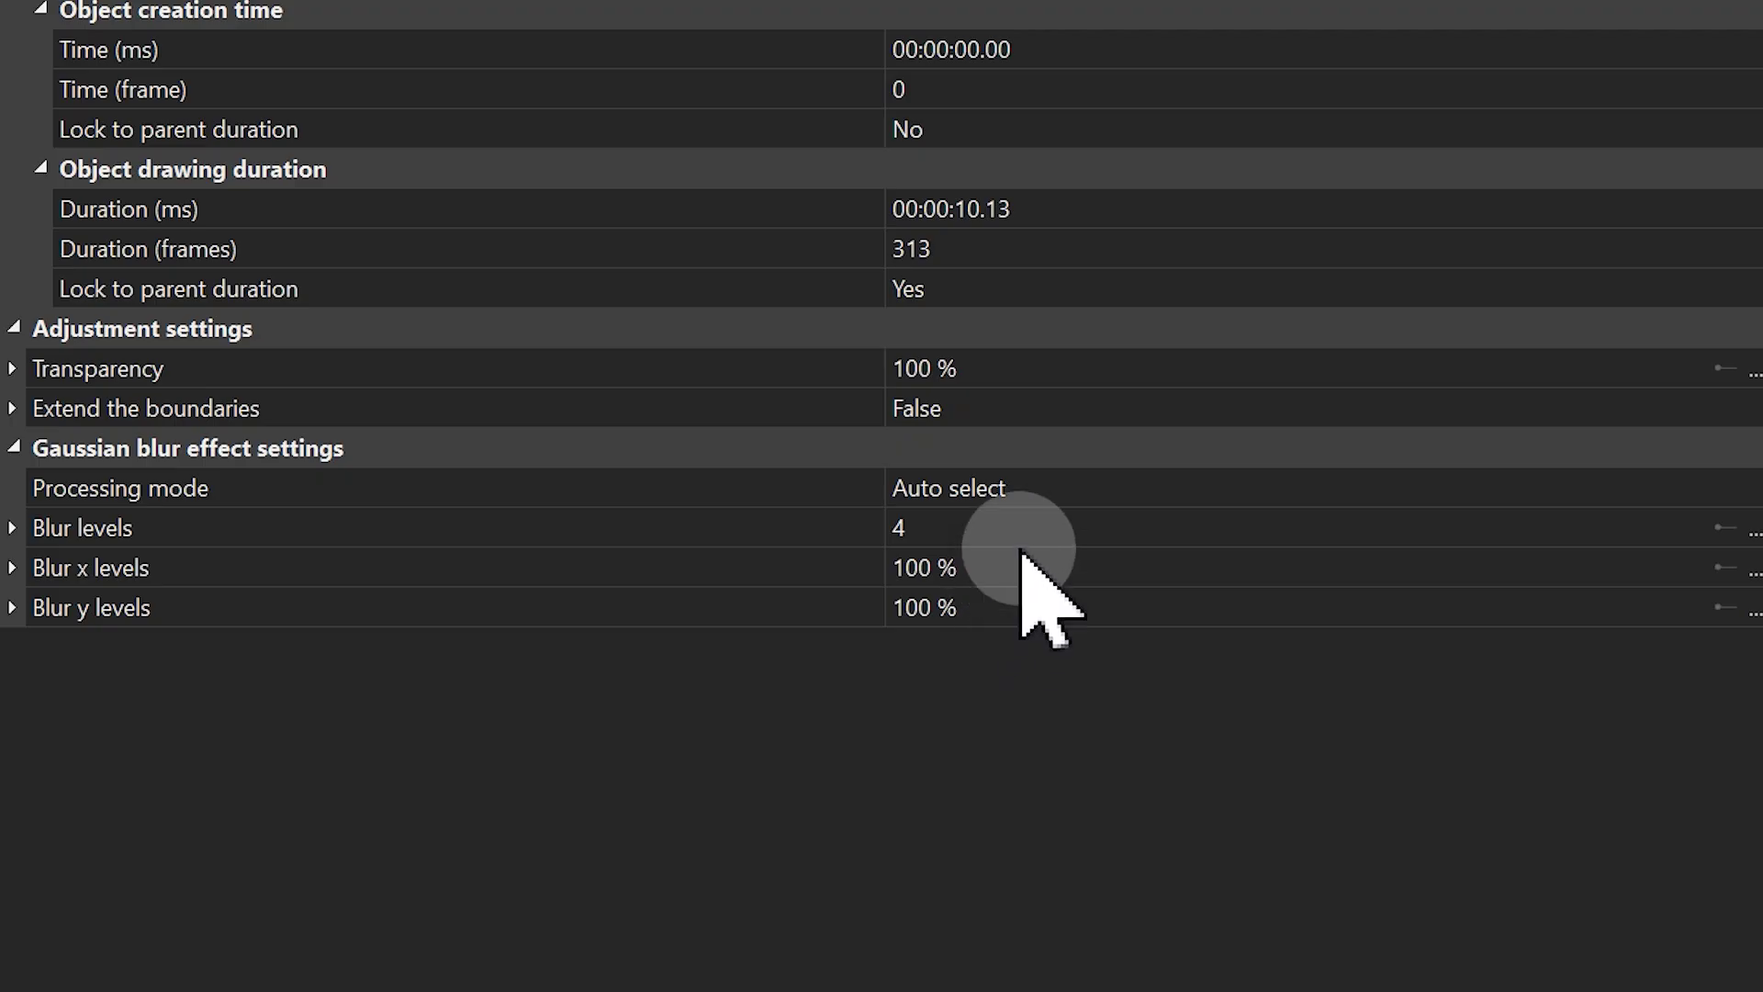
click(1470, 349)
click(1419, 361)
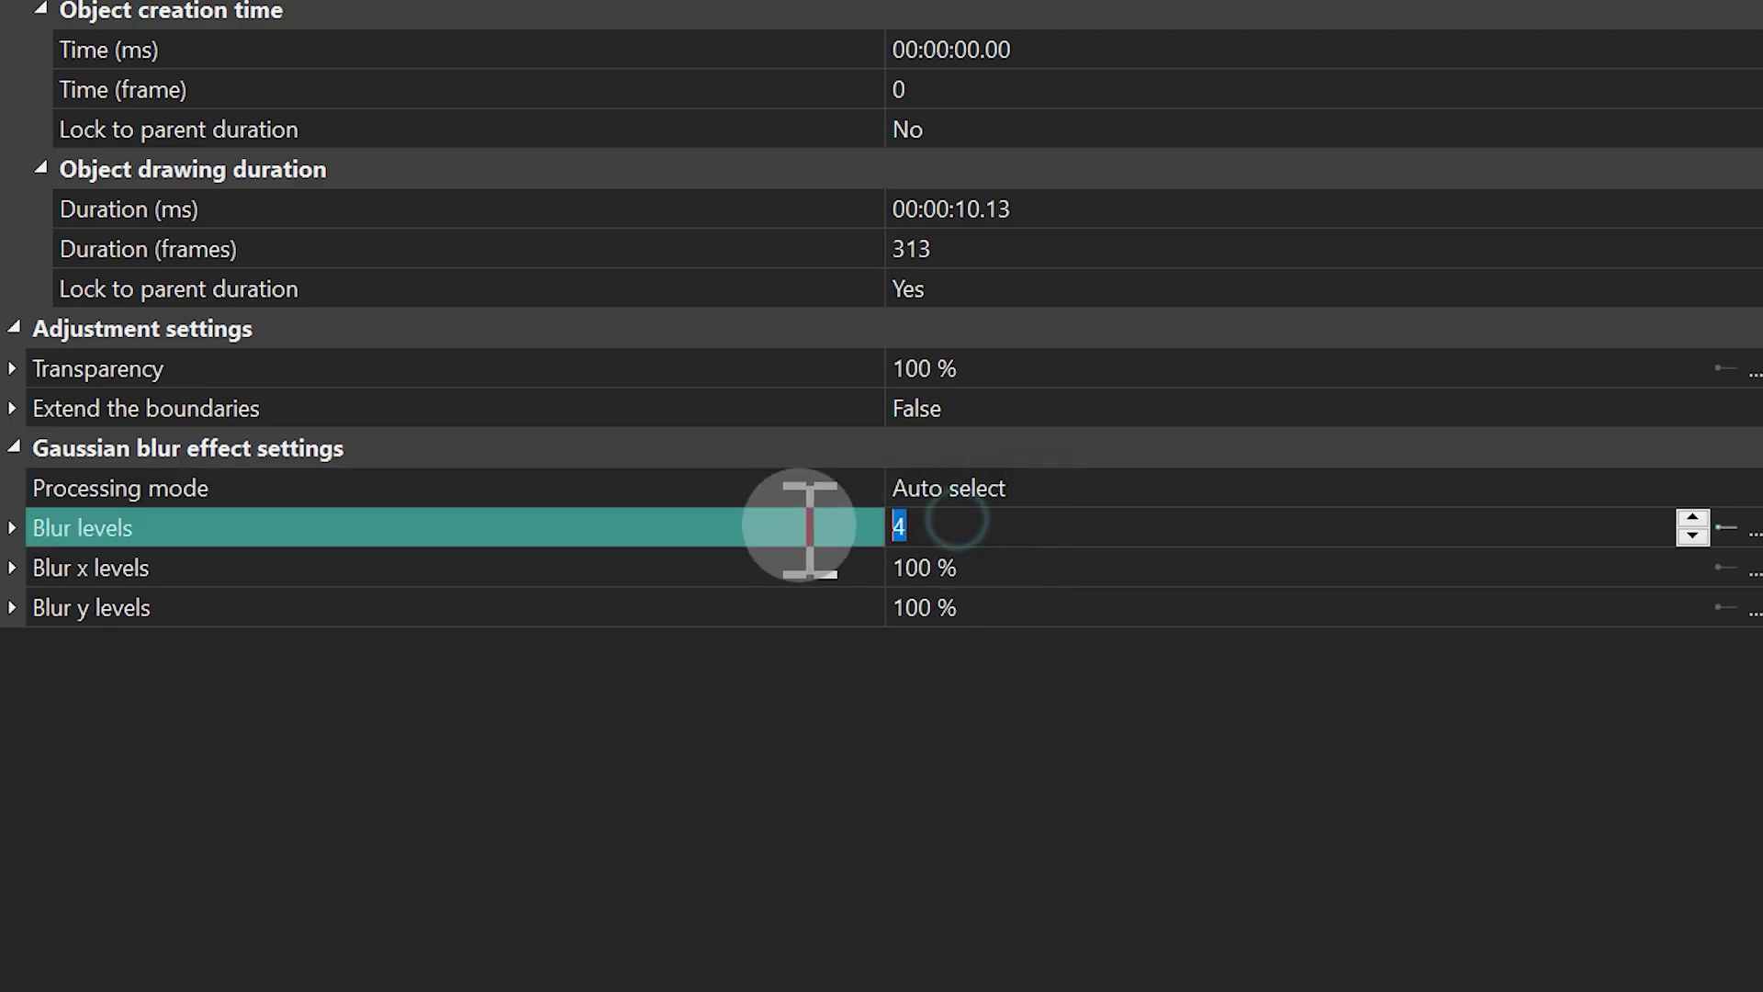
text(10)
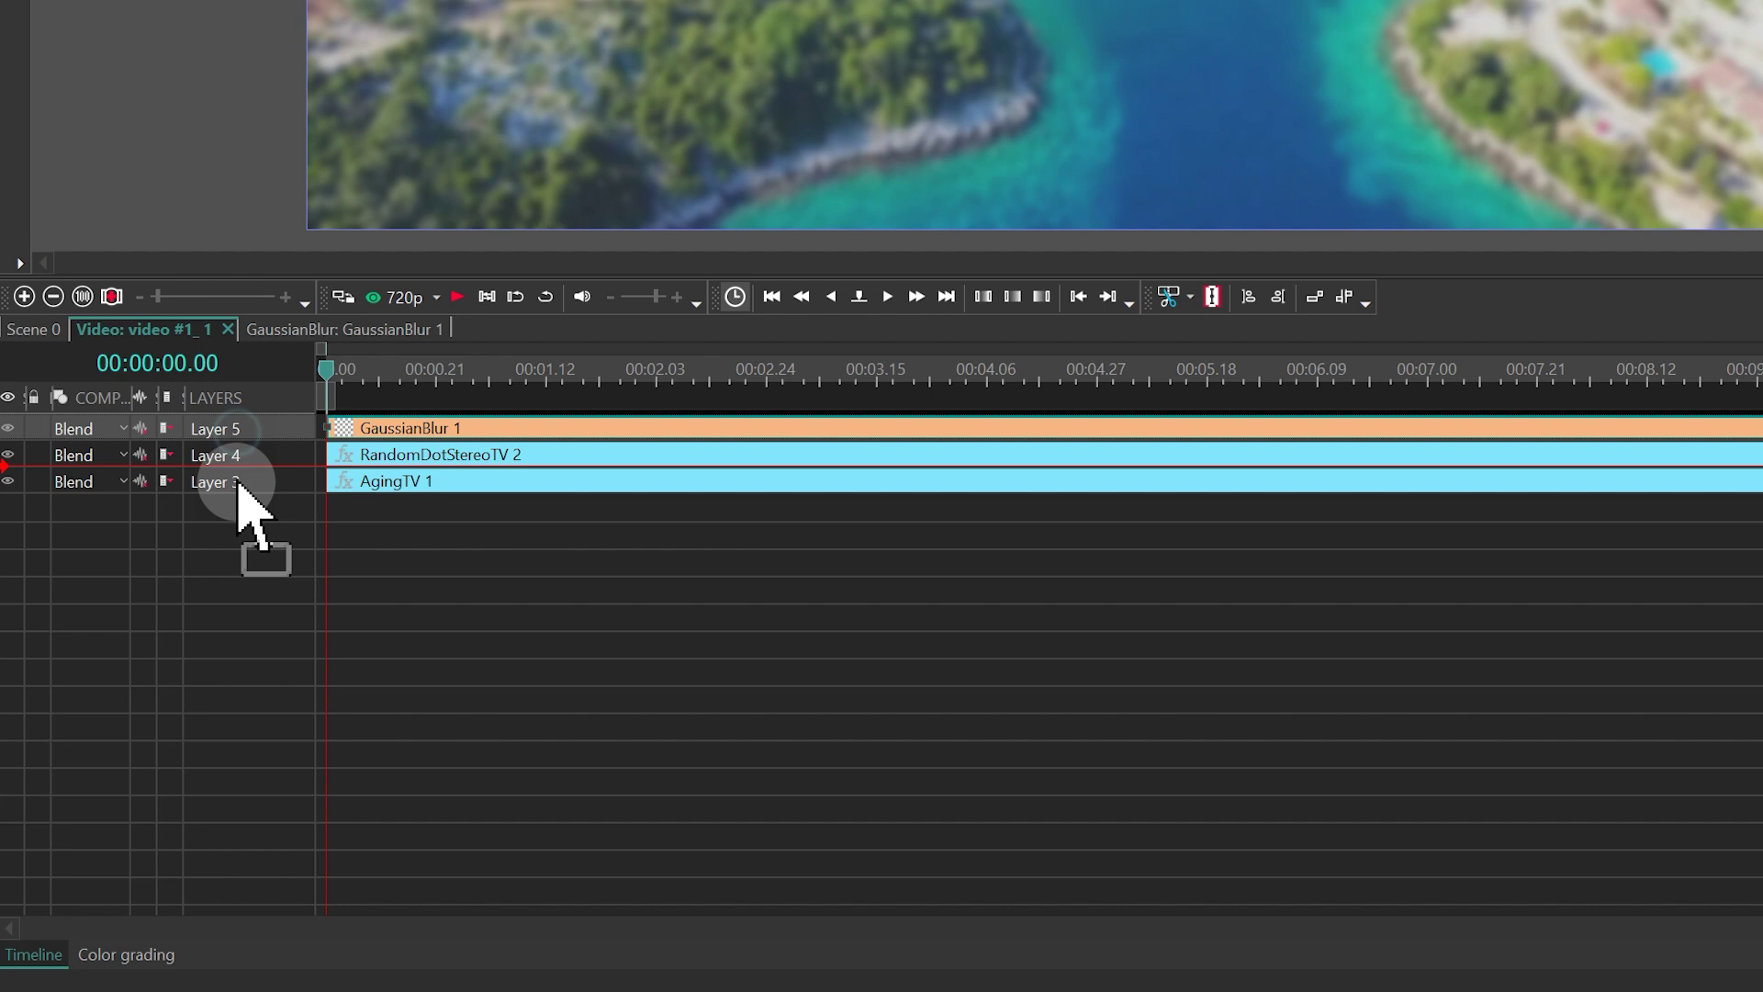
drag(254, 487, 256, 491)
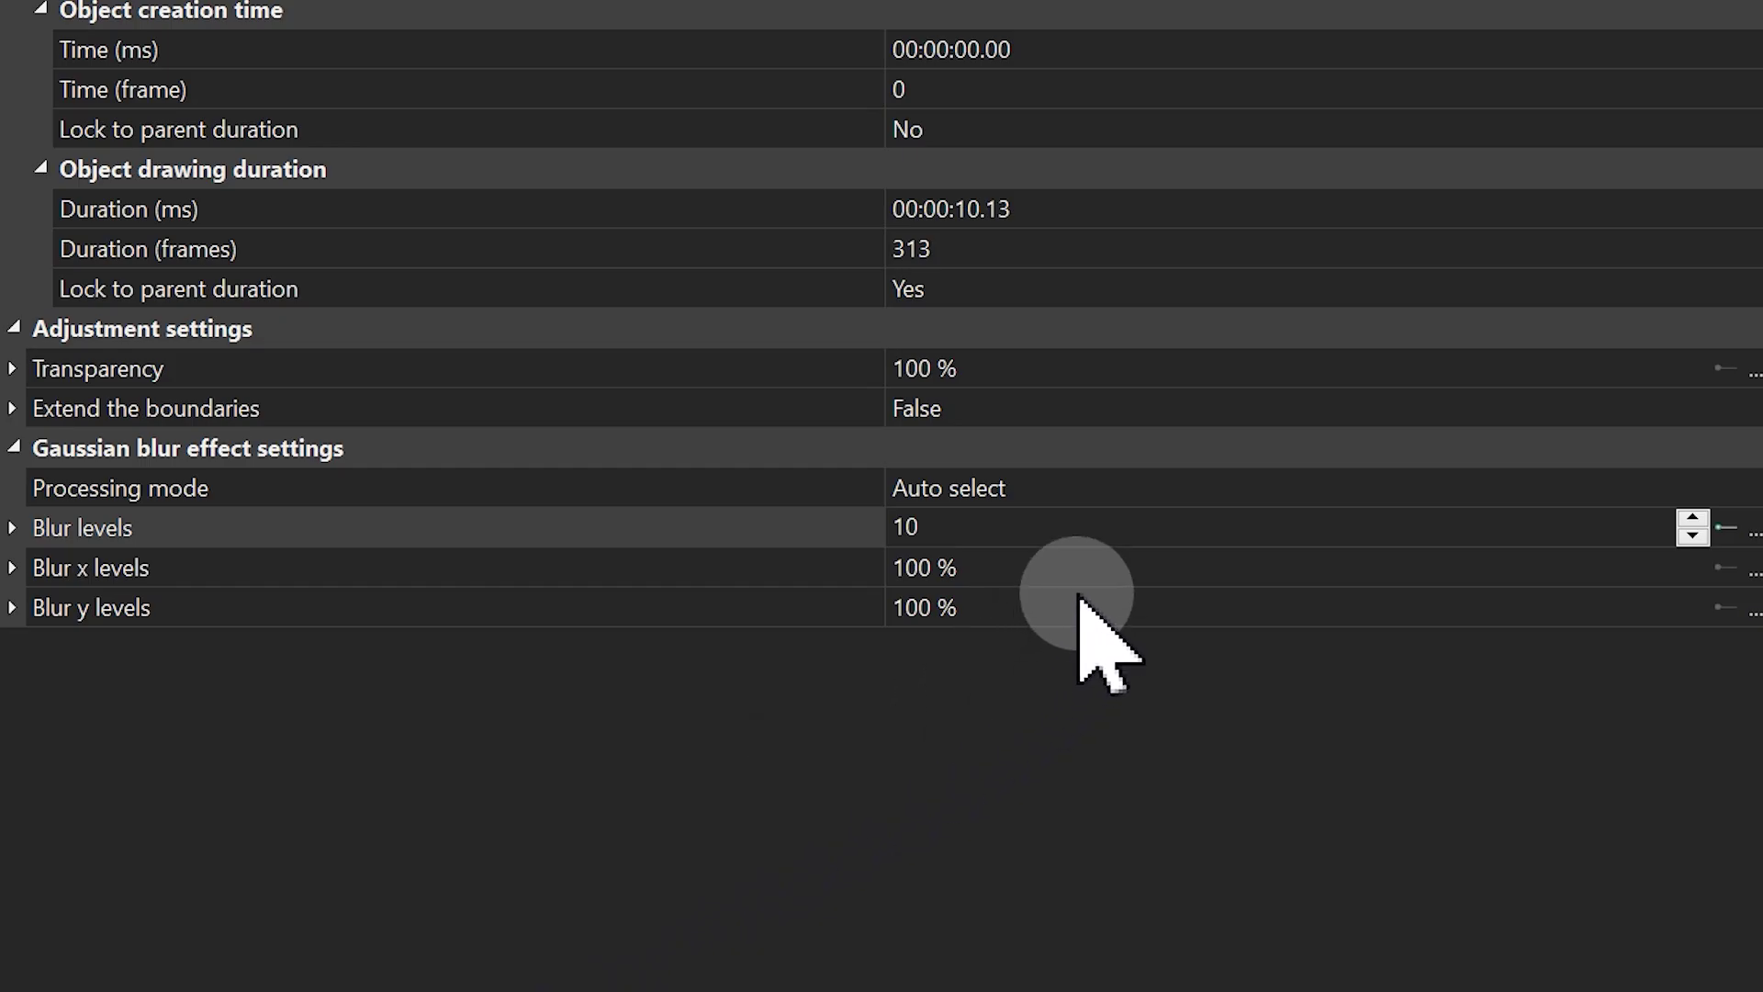
Set the Gaussian blur's Blur x levels to 25% and Blur y levels to 15%.
click(1048, 567)
text(25)
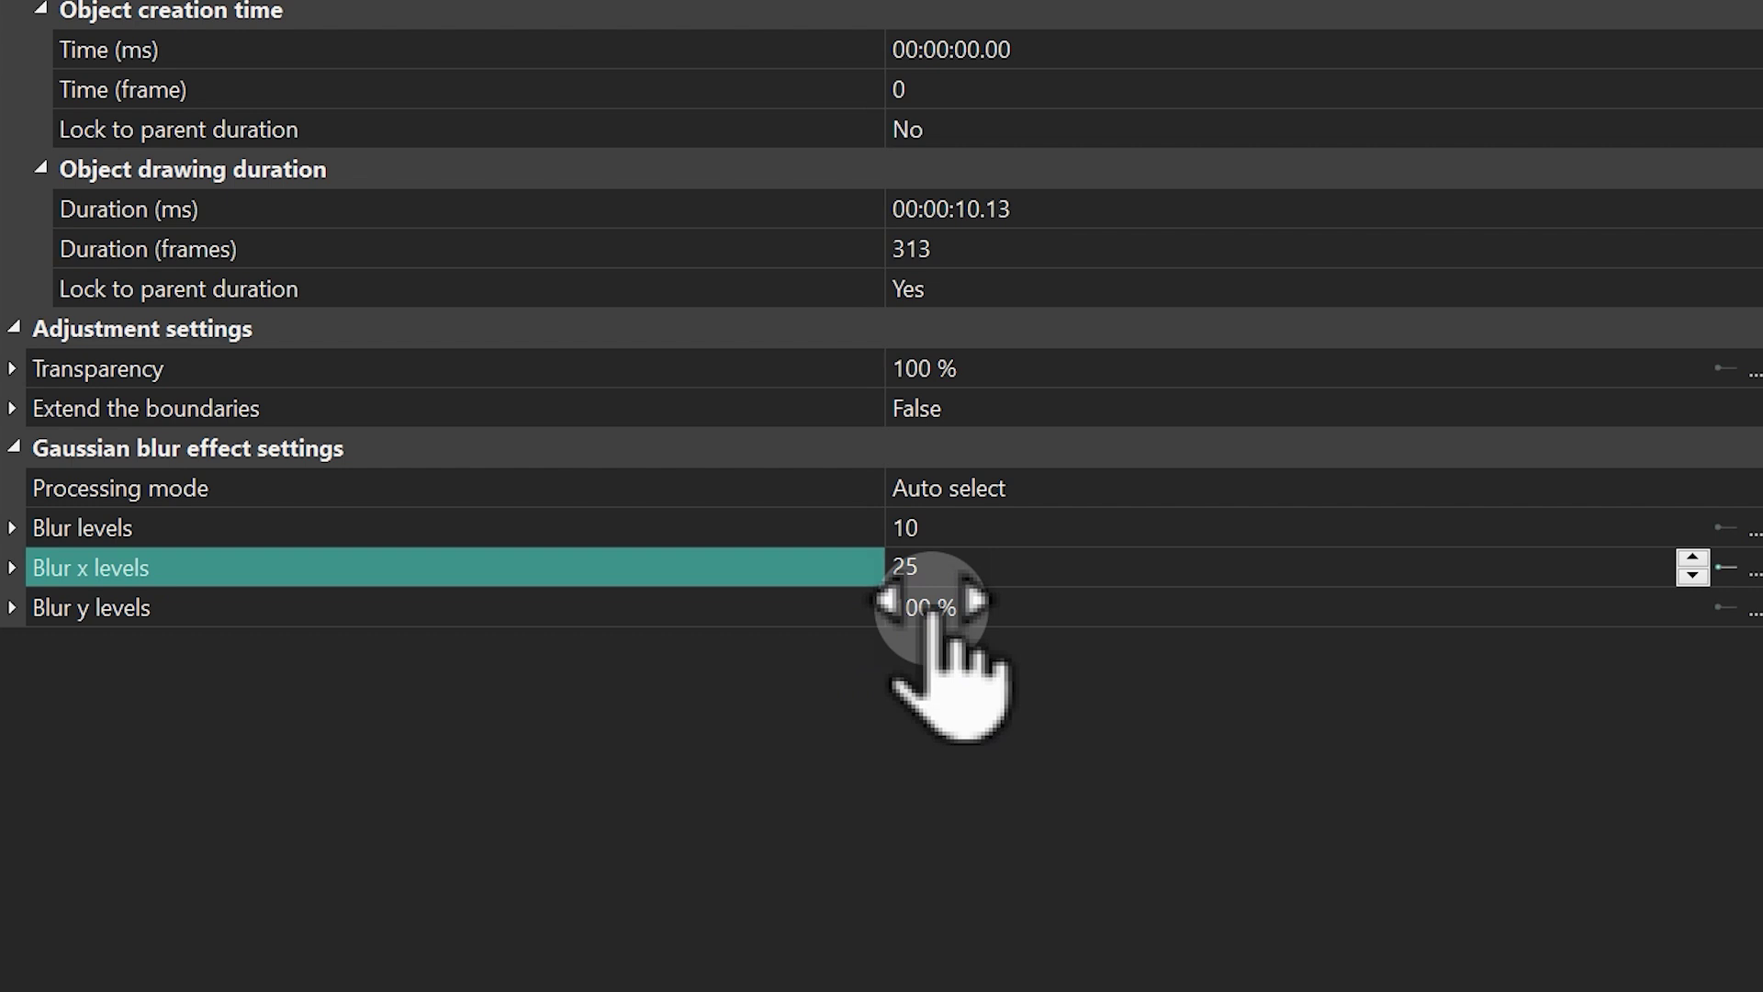
click(1033, 606)
text(15)
click(744, 684)
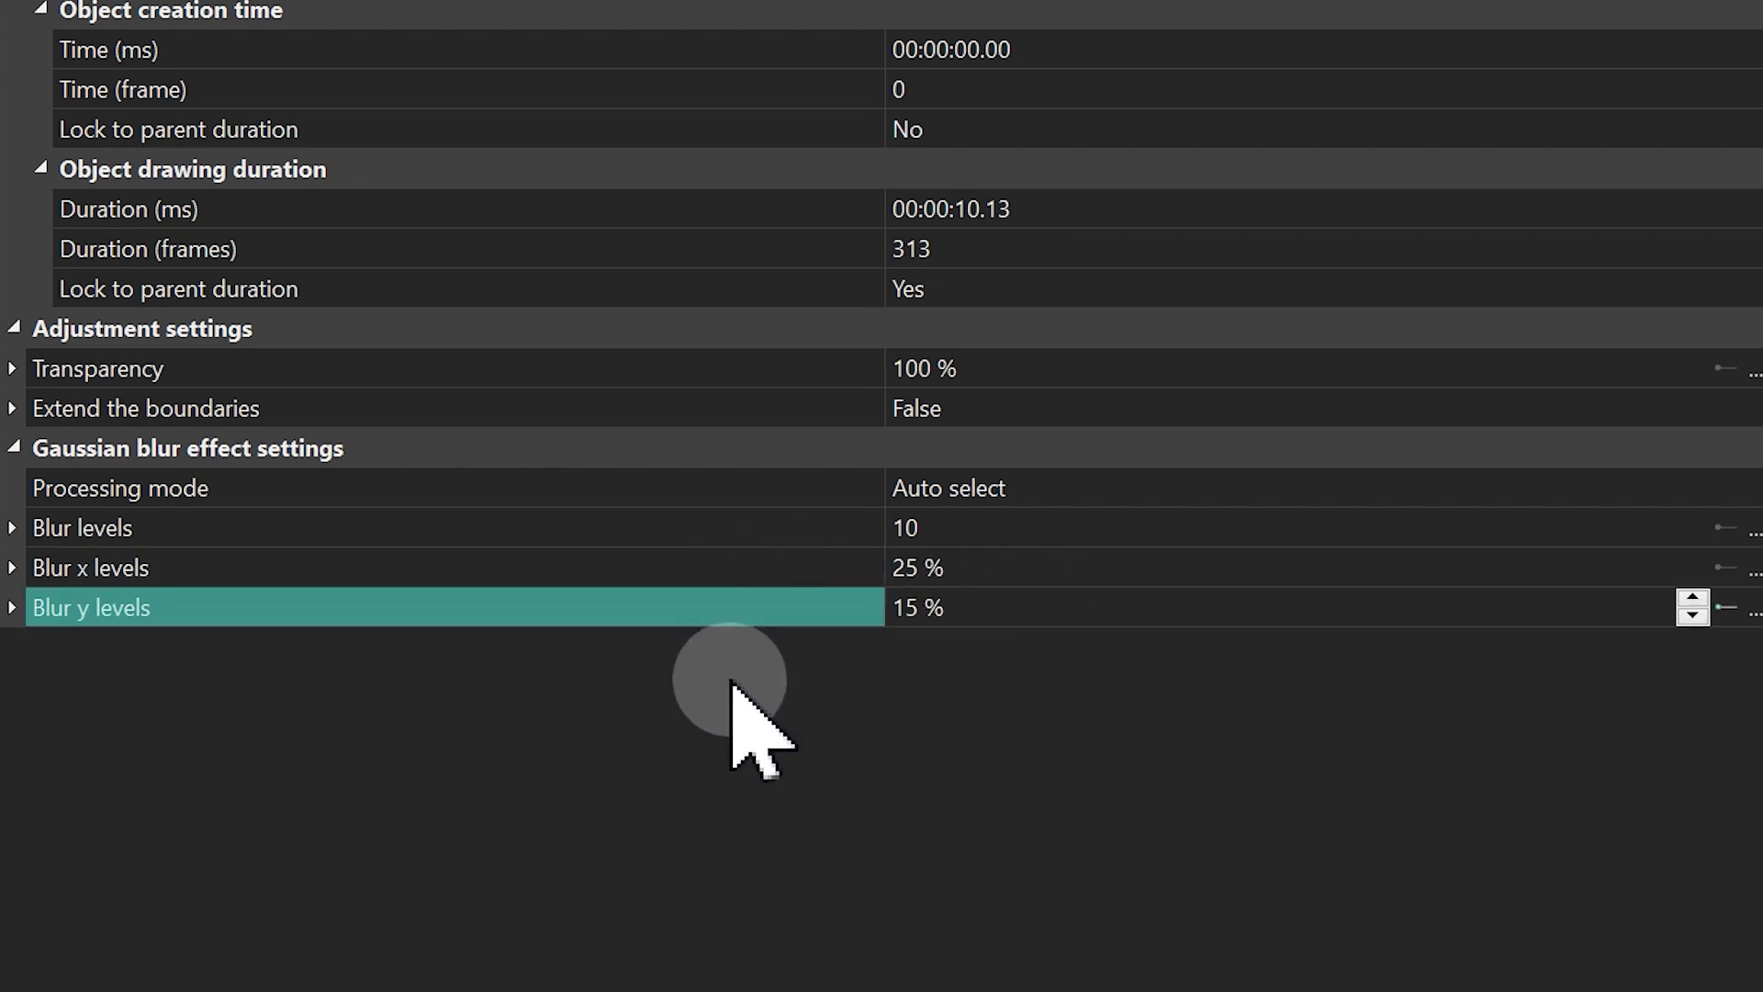
Apply a Sinusoid template to Blur x levels: min 5, max 15, frequency 3, phase 20°.
click(1726, 567)
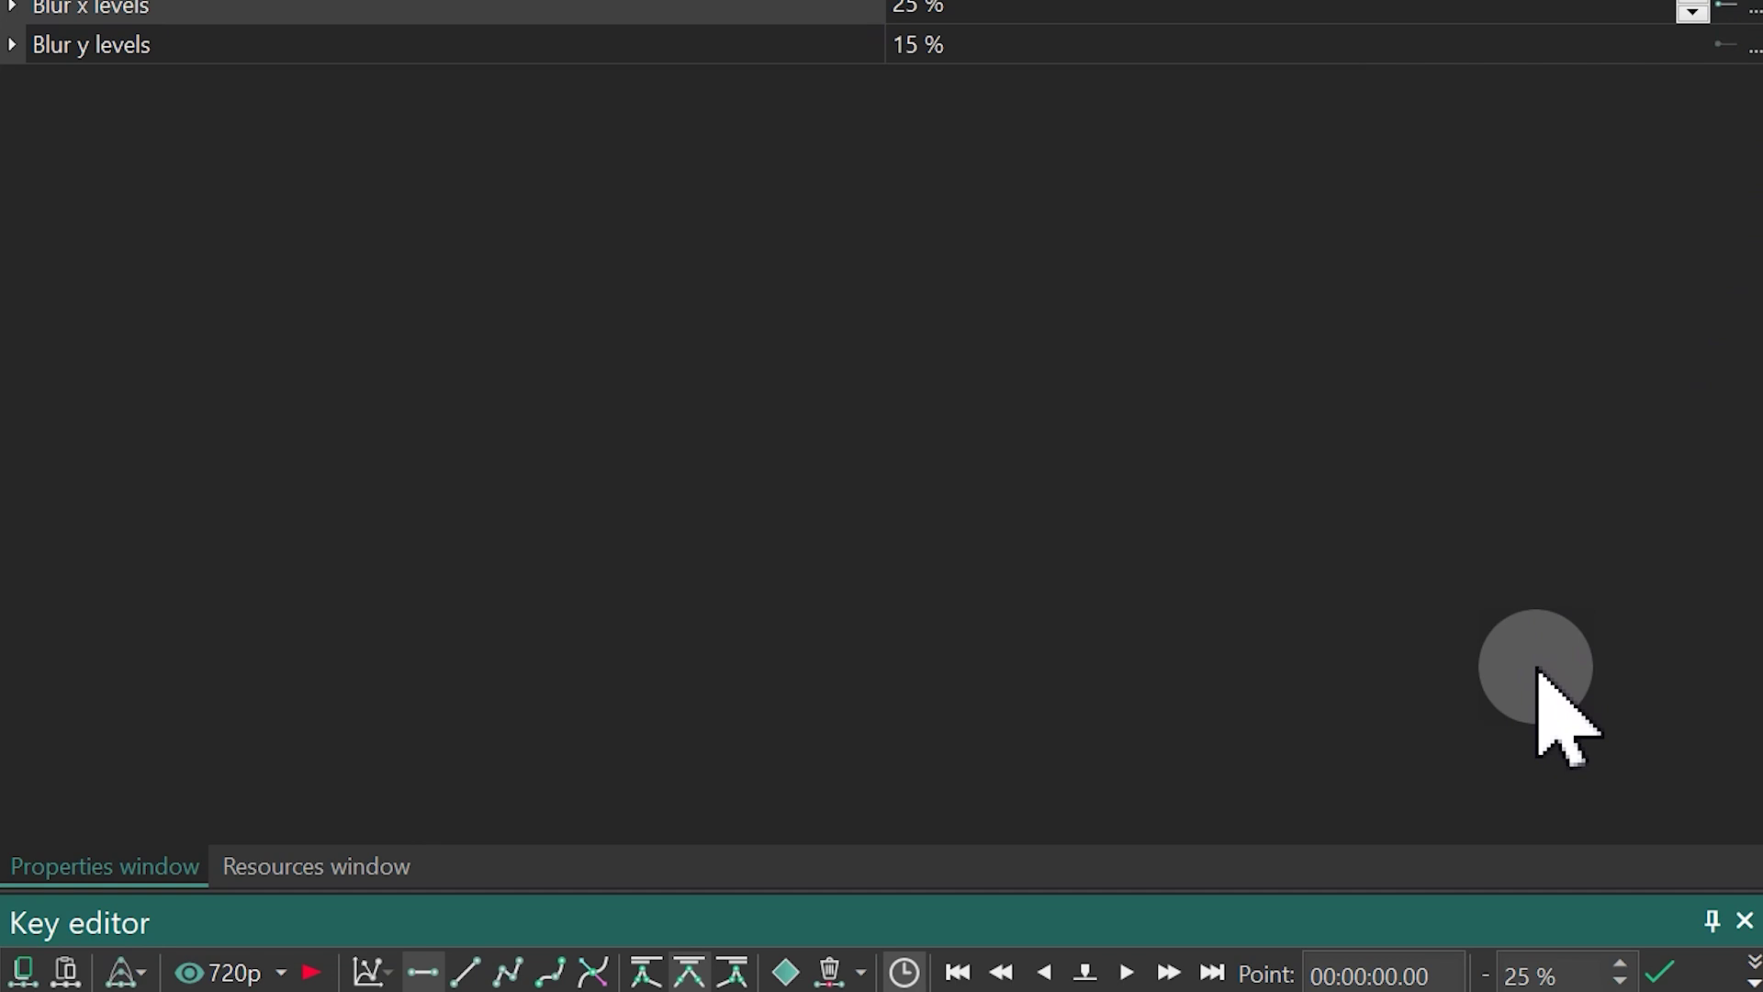
click(1752, 241)
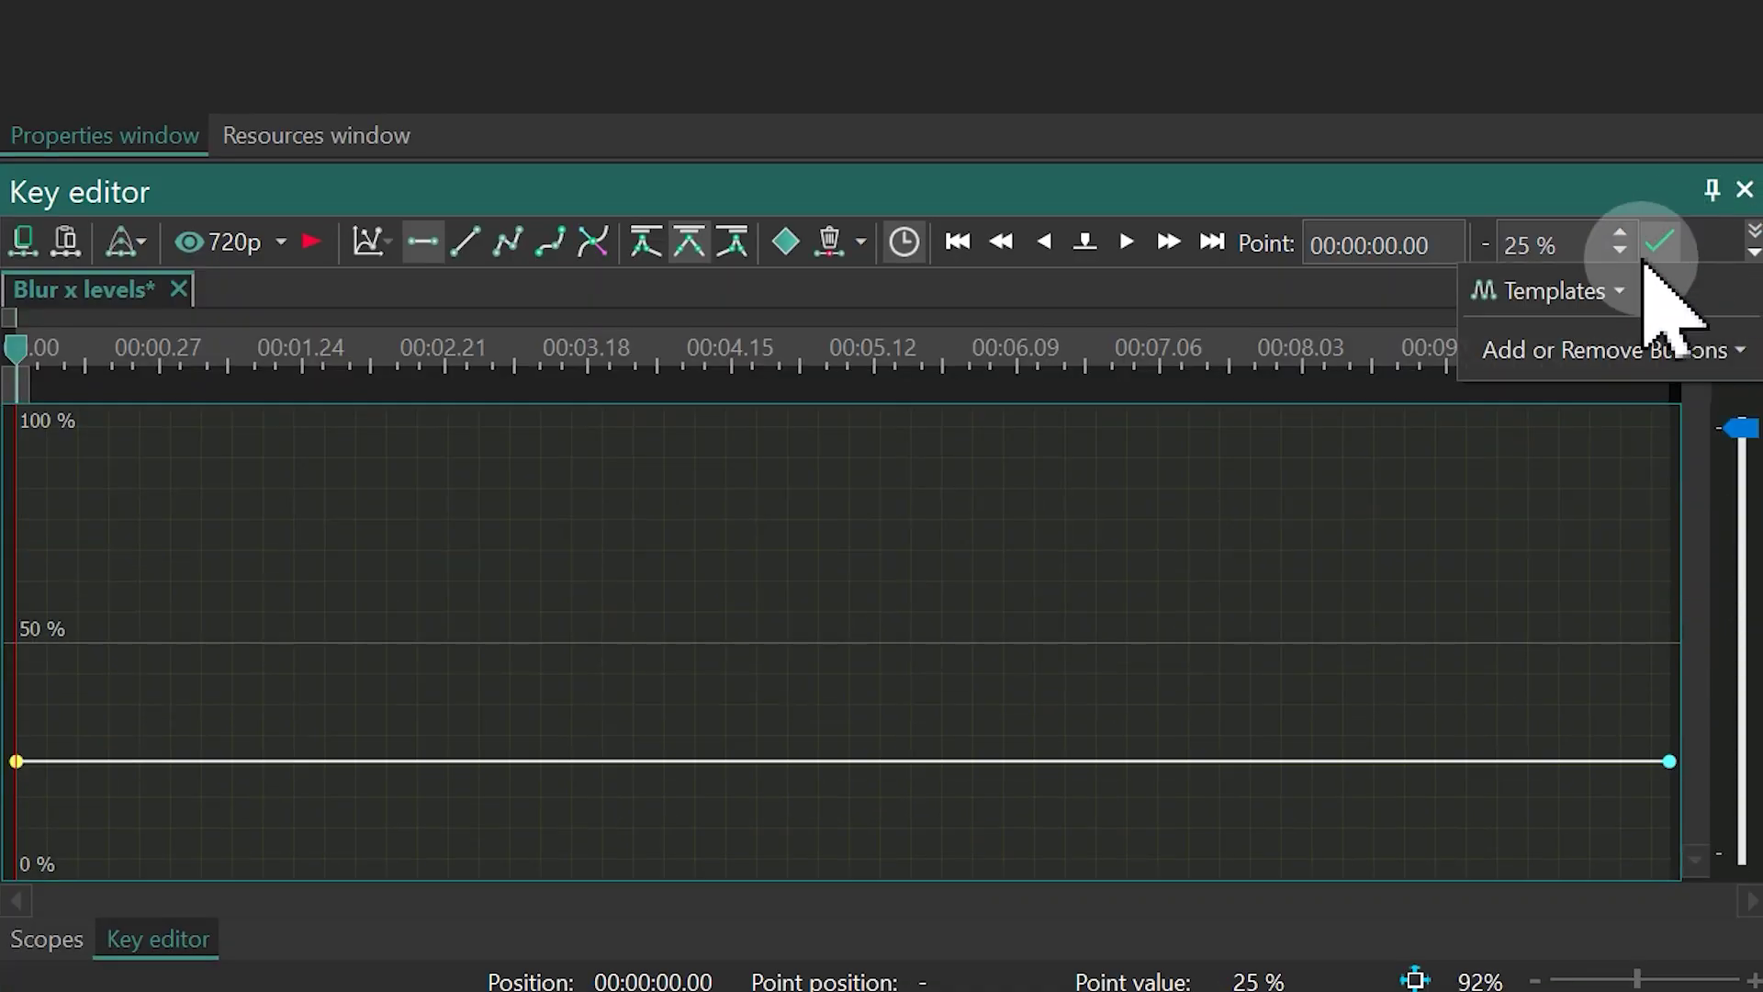
click(1582, 296)
click(540, 473)
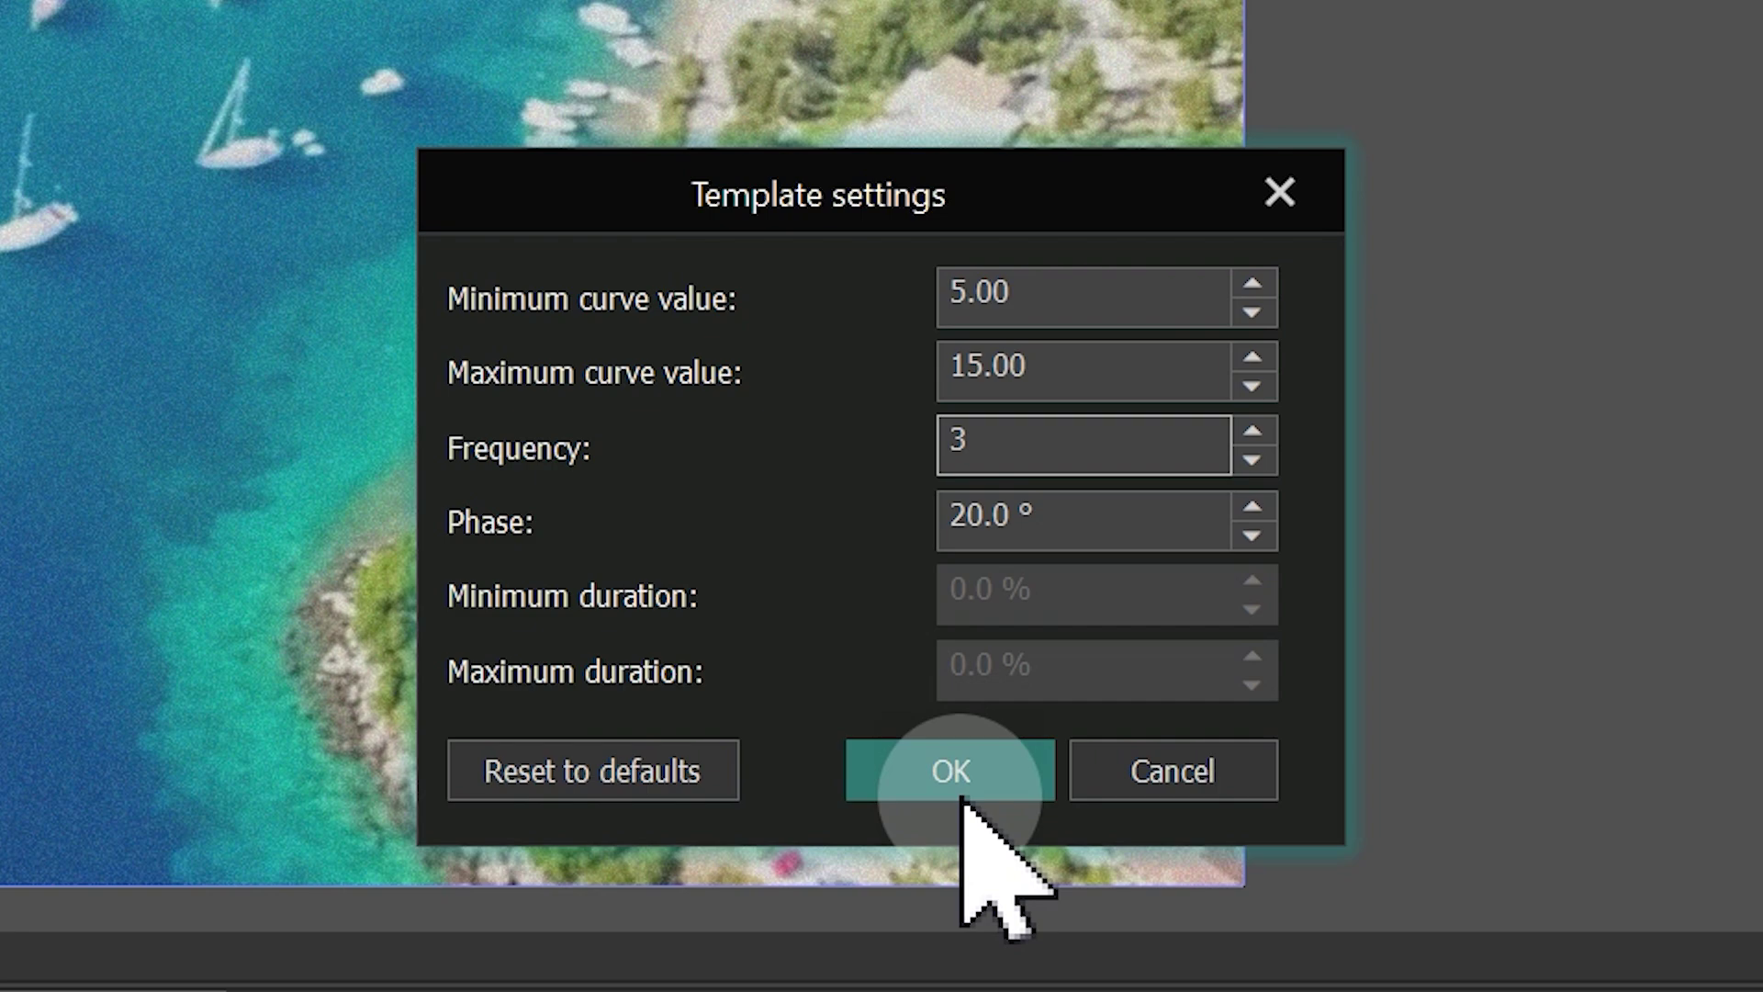
Confirm the blur sine template and preview playback from the timeline start.
click(955, 790)
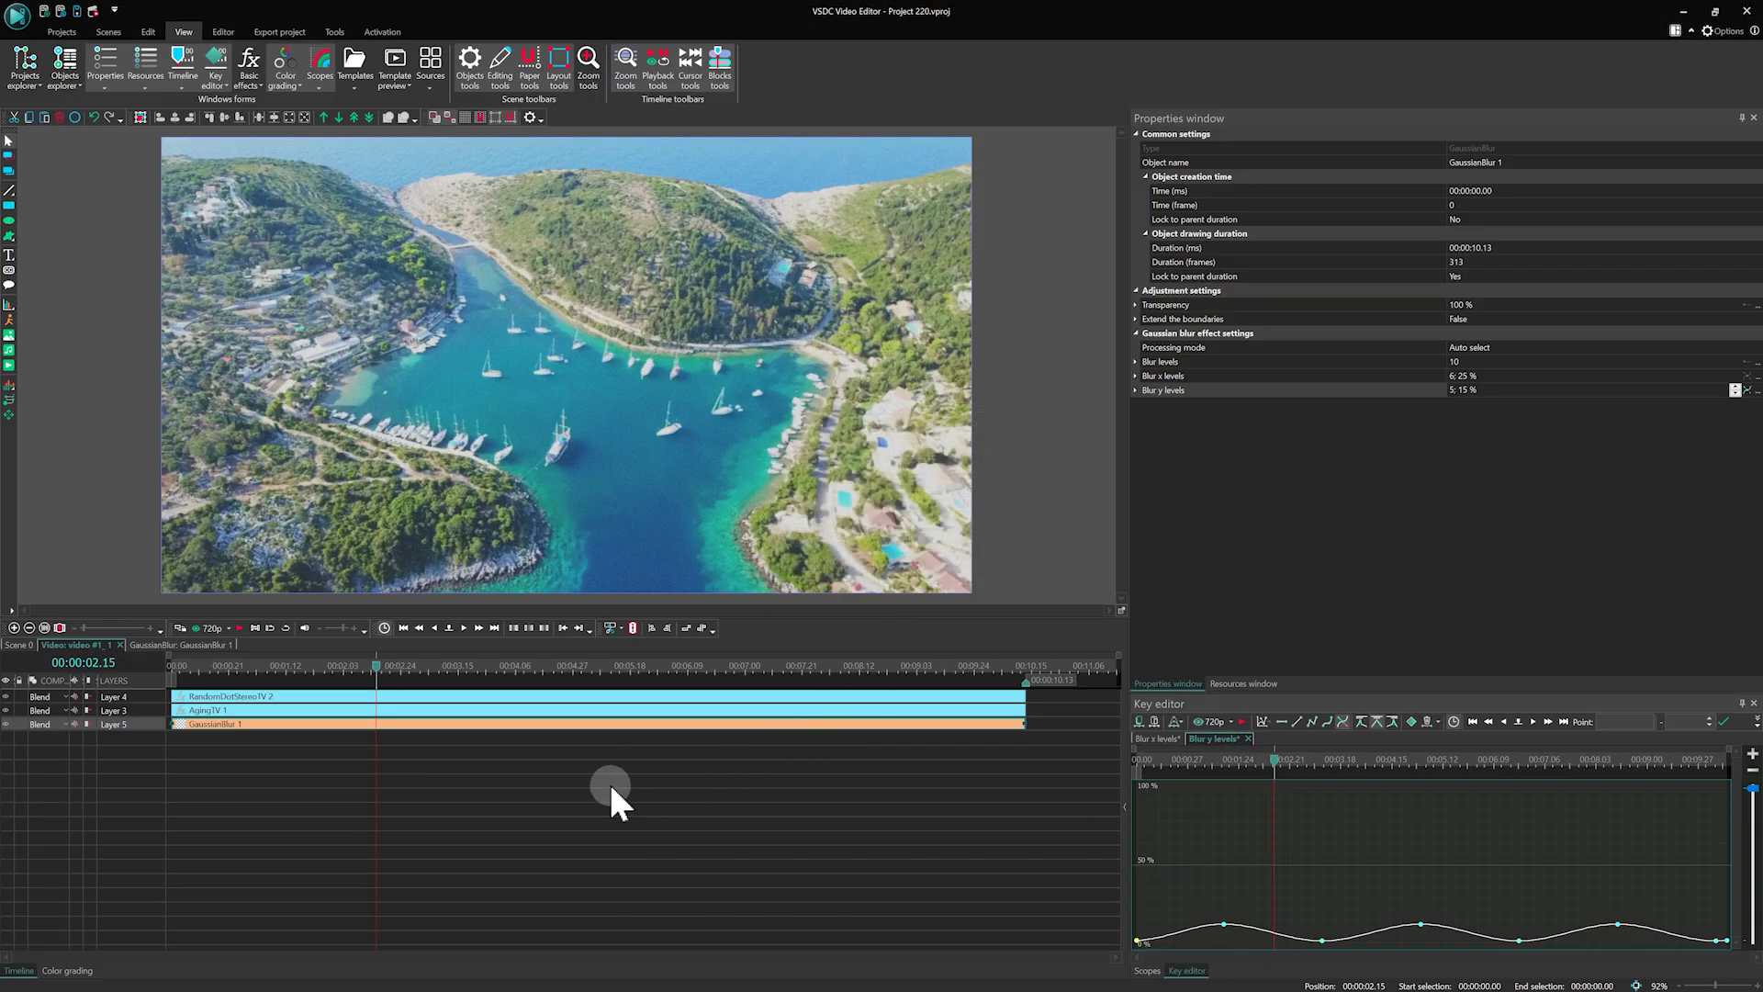
key(space)
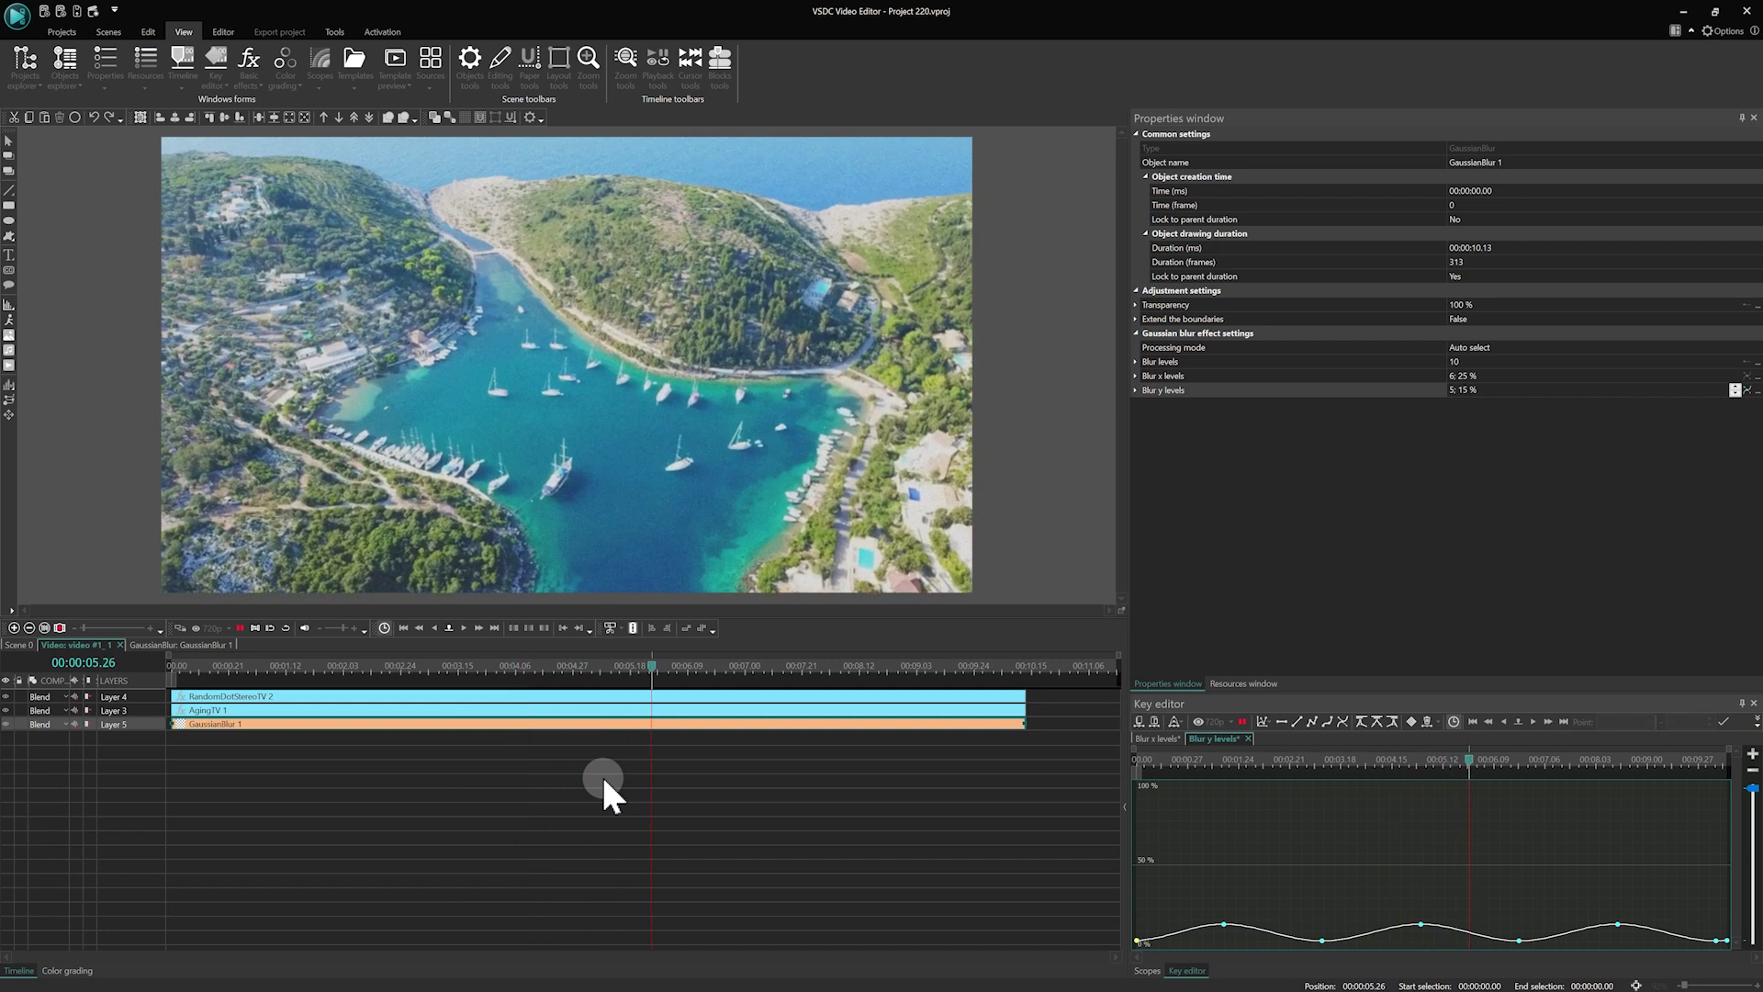
key(space)
click(168, 661)
key(space)
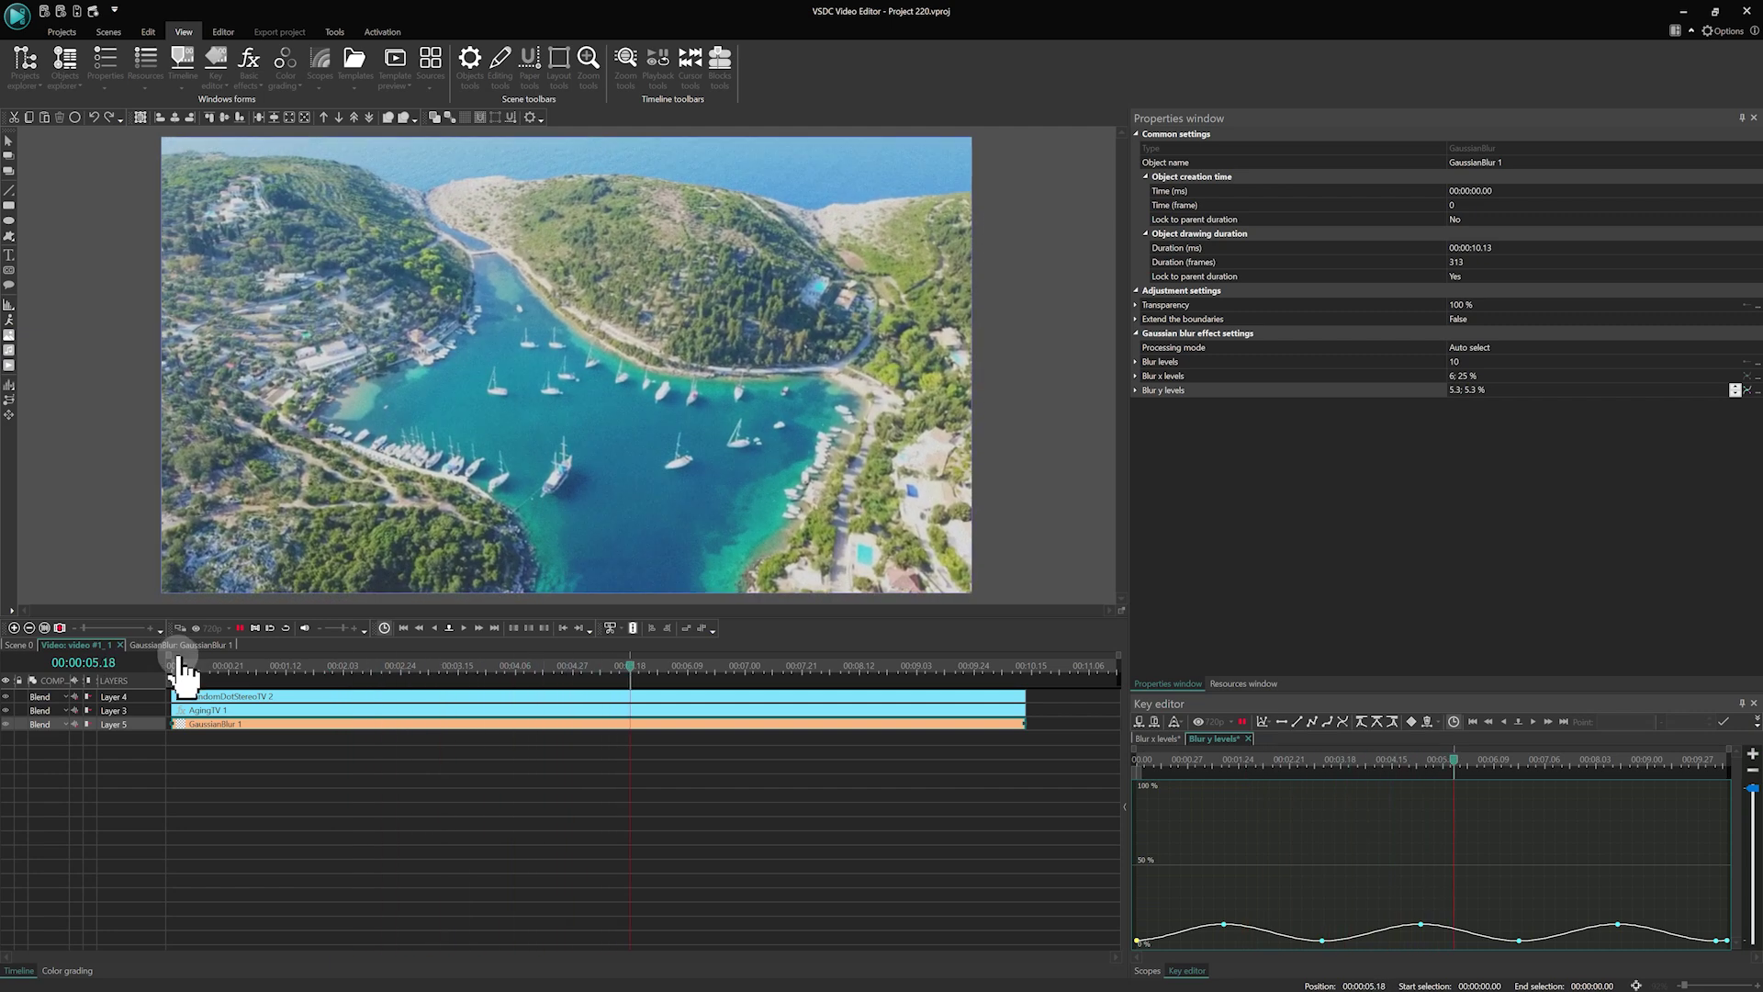
key(space)
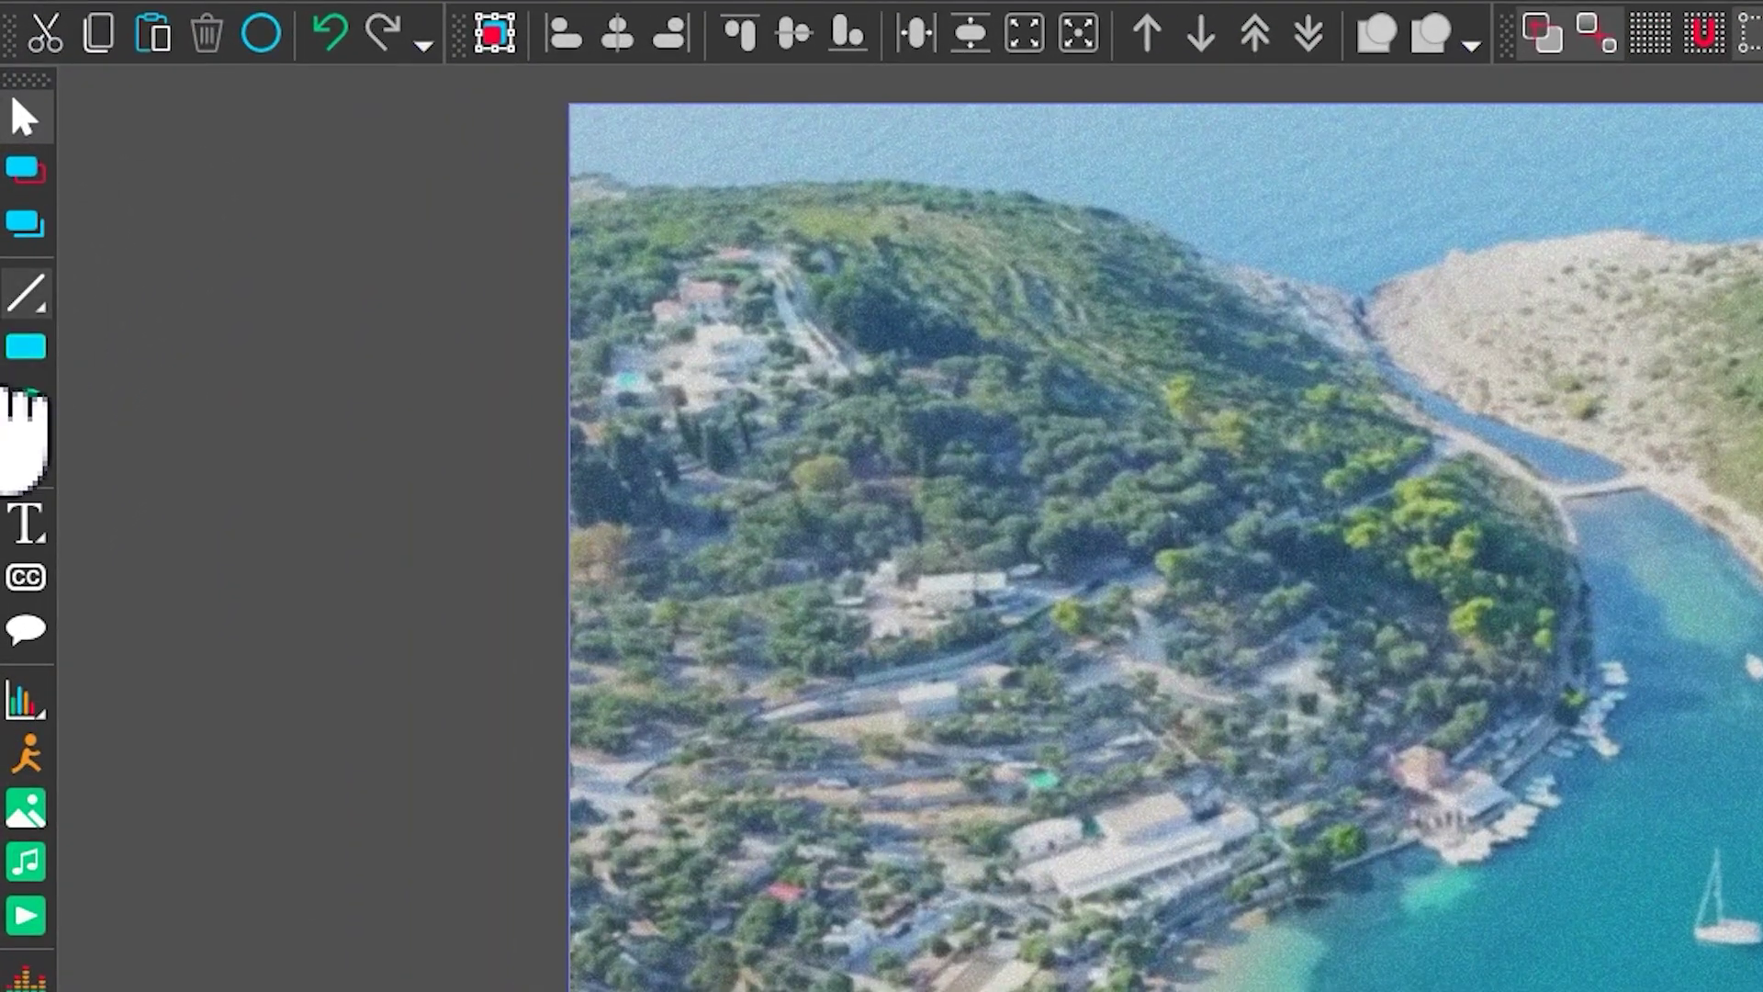
Draw a rectangle, set its Top to 0, and match it to the 1440×1080 parent size.
click(9, 205)
drag(355, 139, 800, 586)
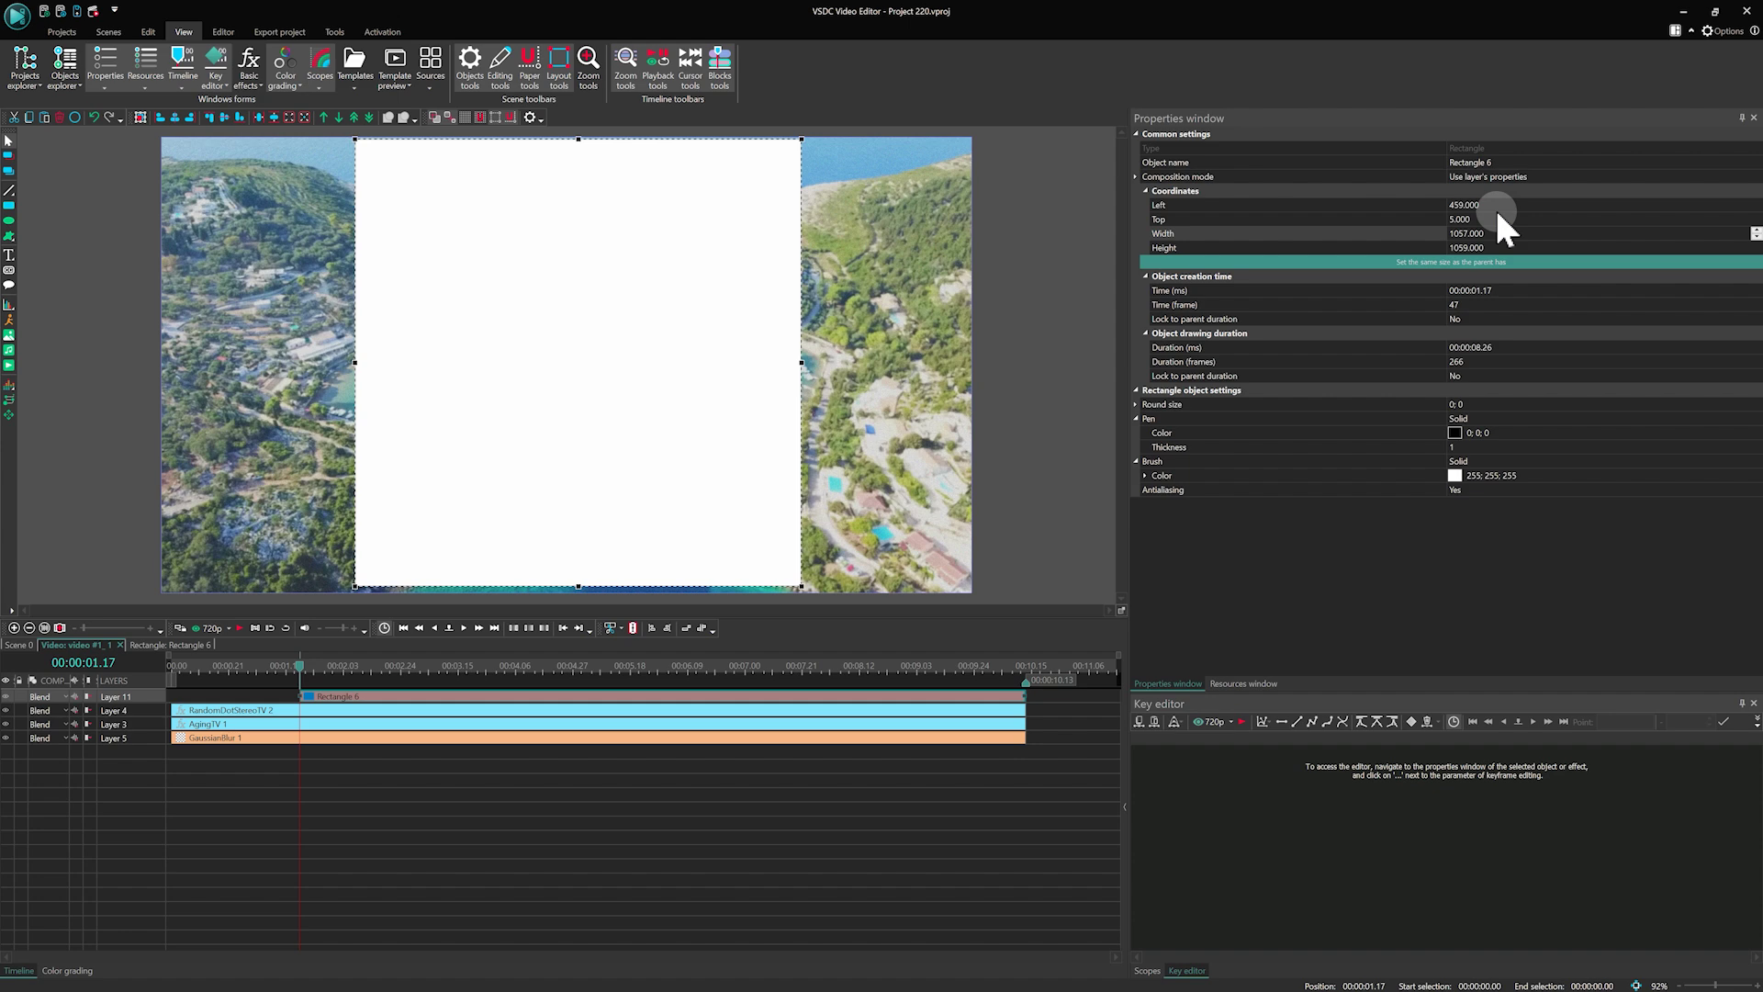
click(1426, 218)
click(1513, 205)
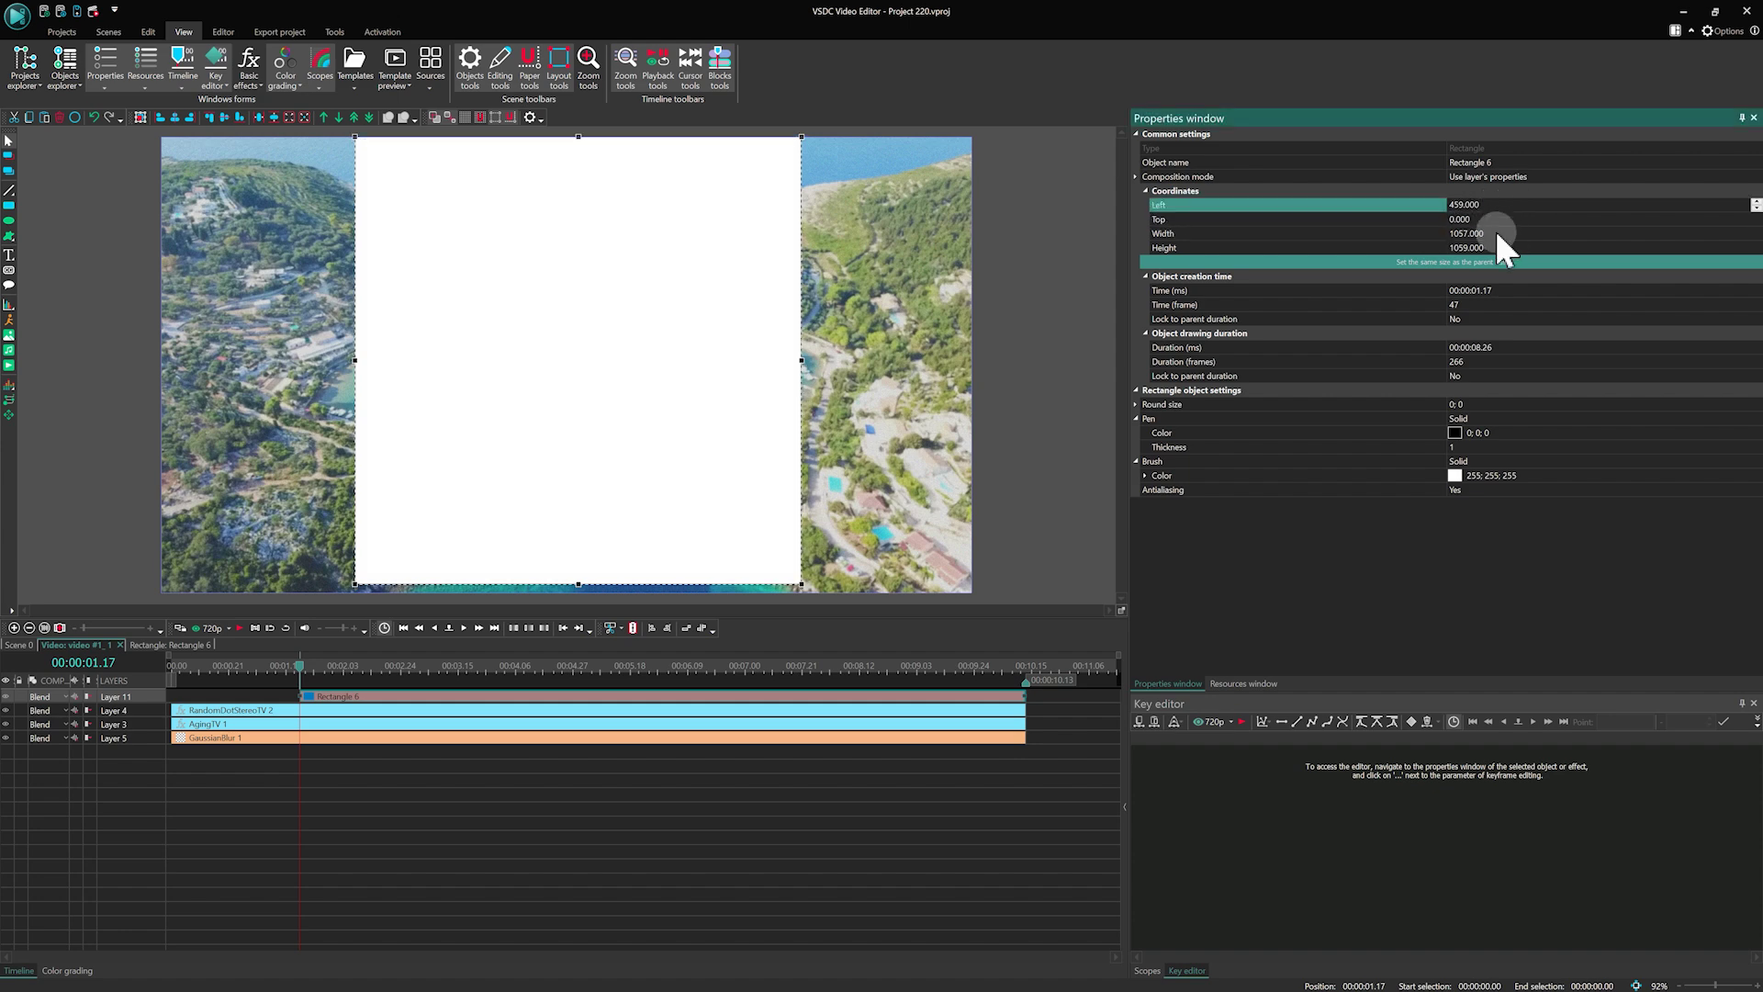
click(1414, 234)
click(1415, 262)
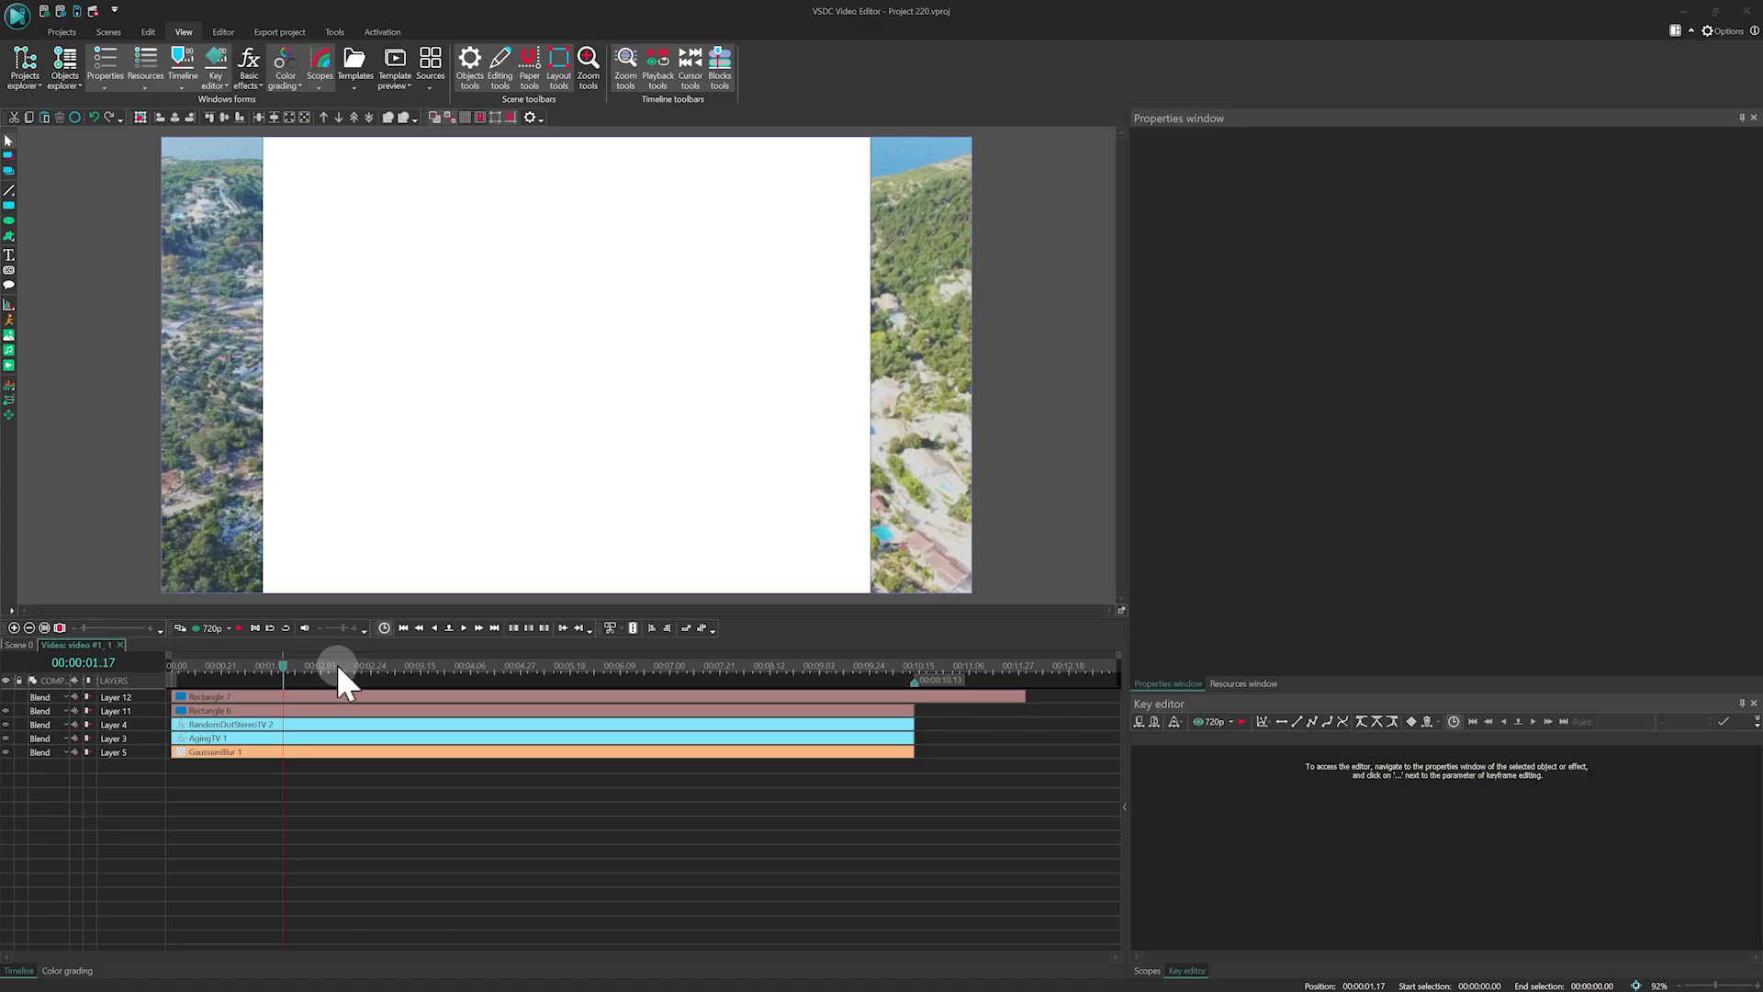
Set the rectangle's brush colour to black.
click(334, 711)
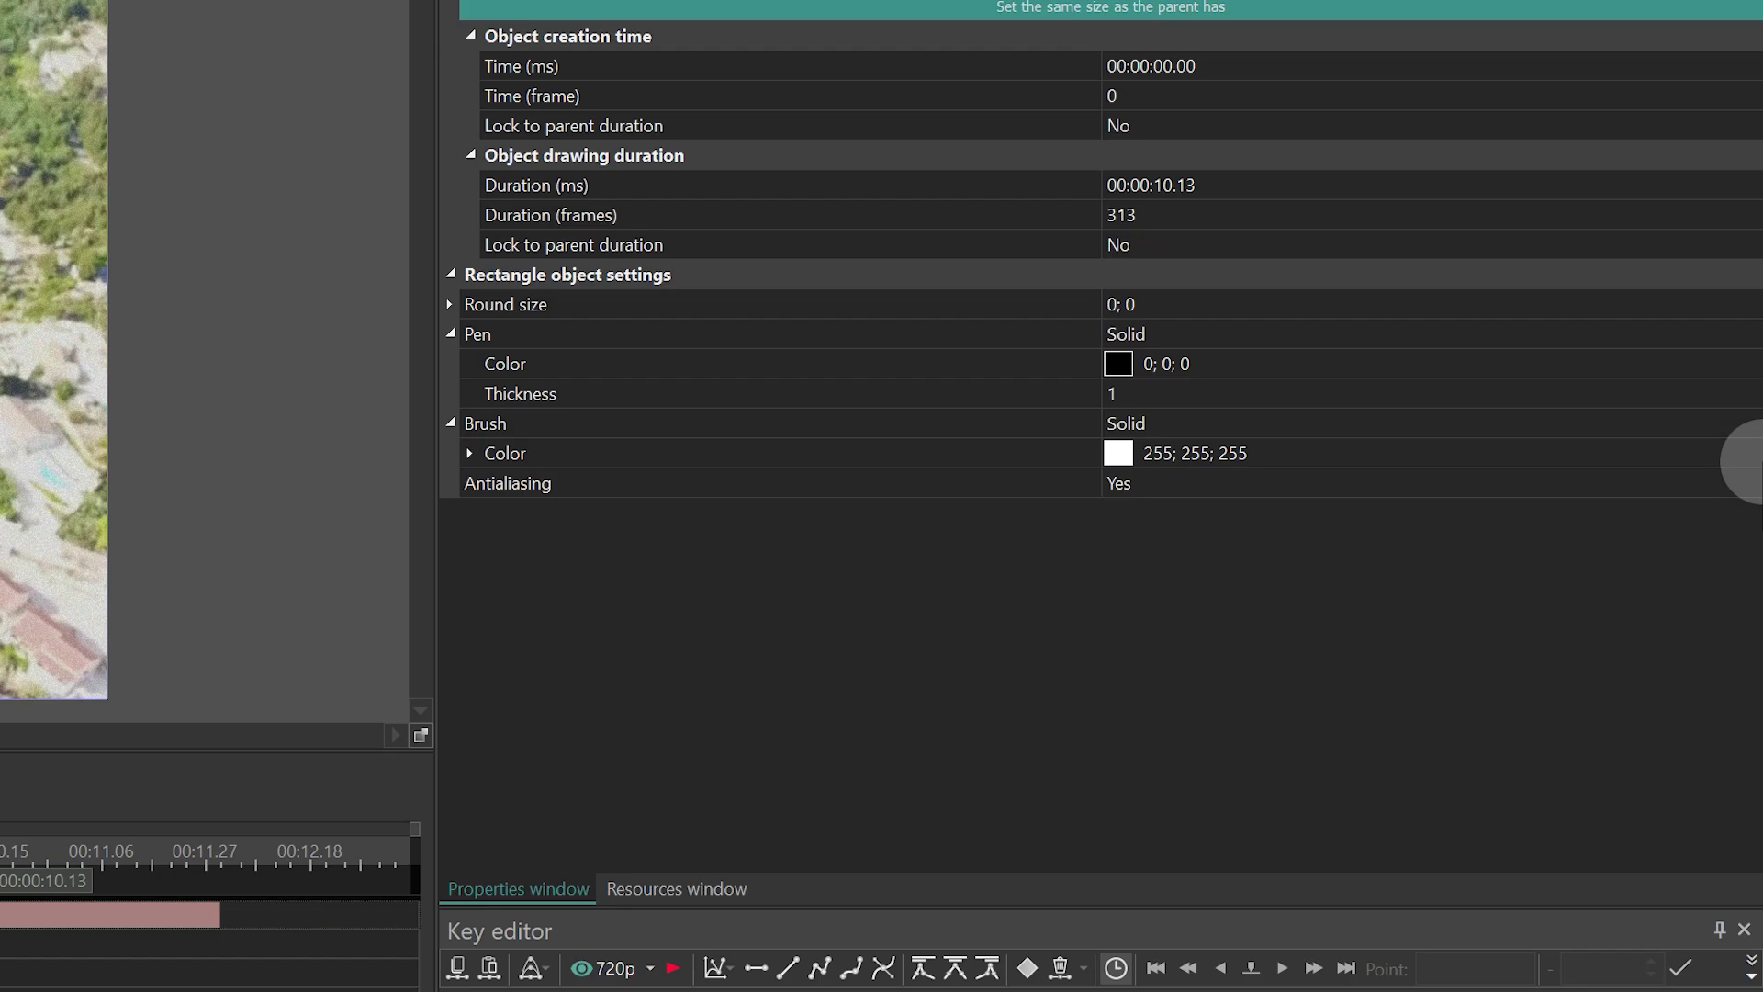
click(1757, 475)
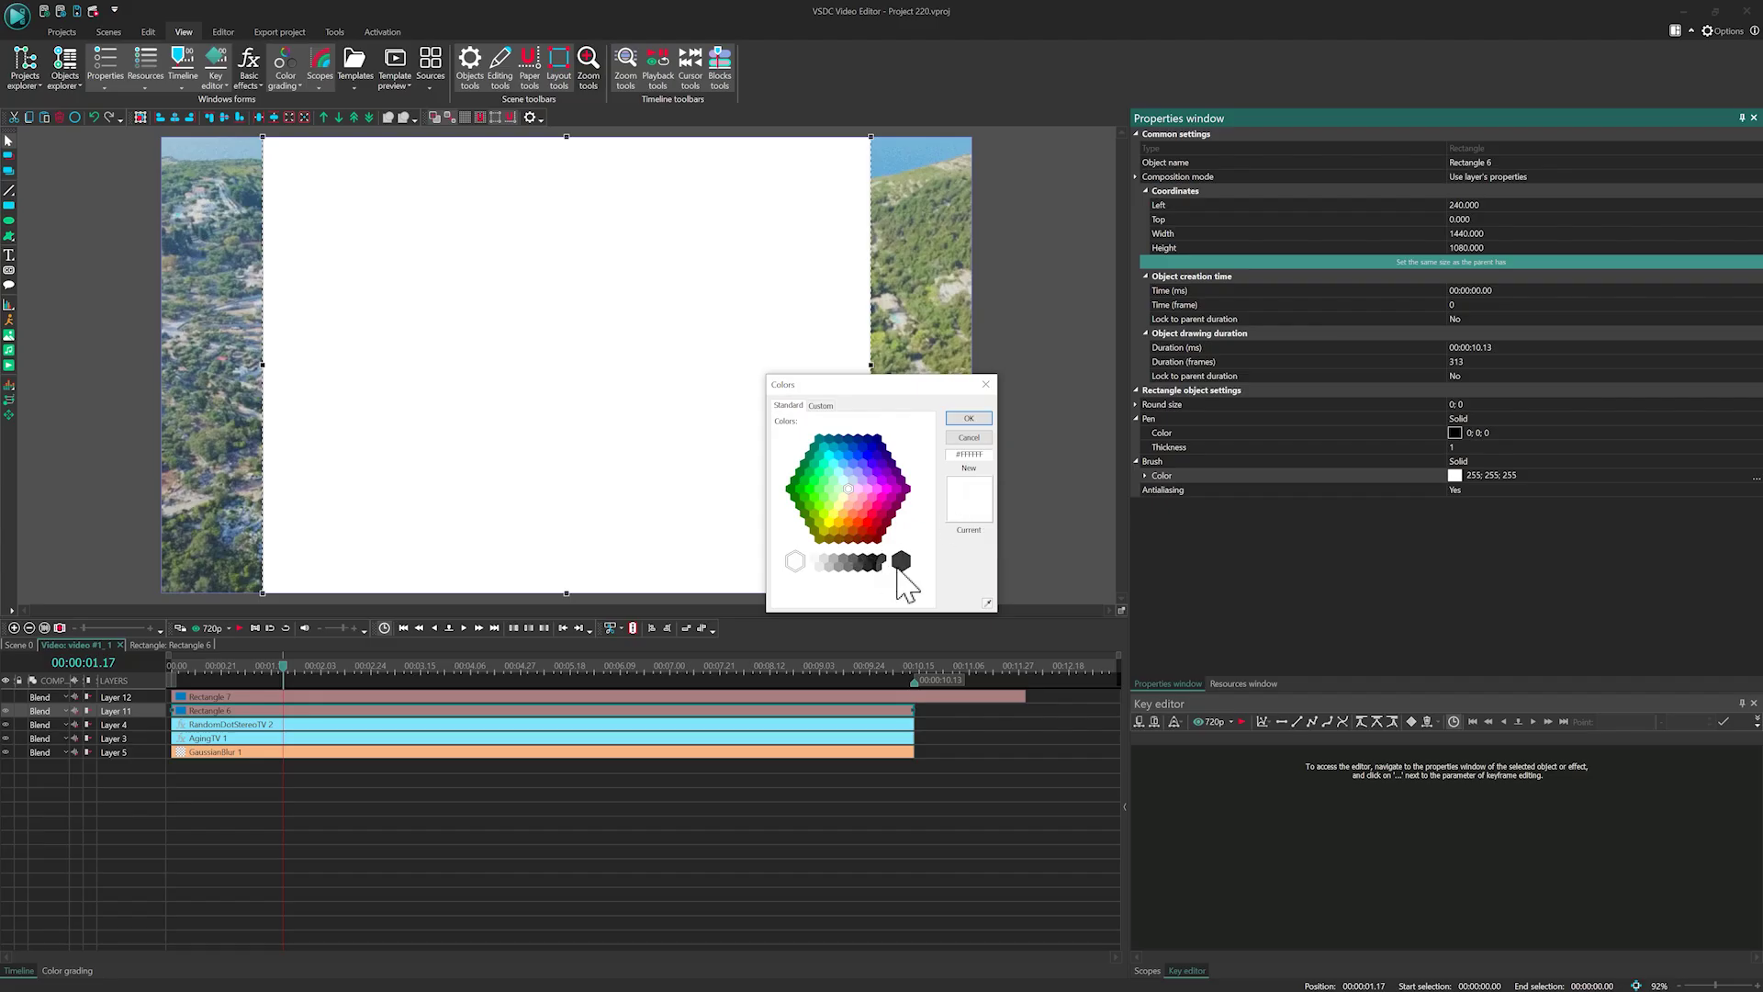
click(968, 418)
Round the rectangle's corners to 40; 40.
double_click(1451, 404)
text(40)
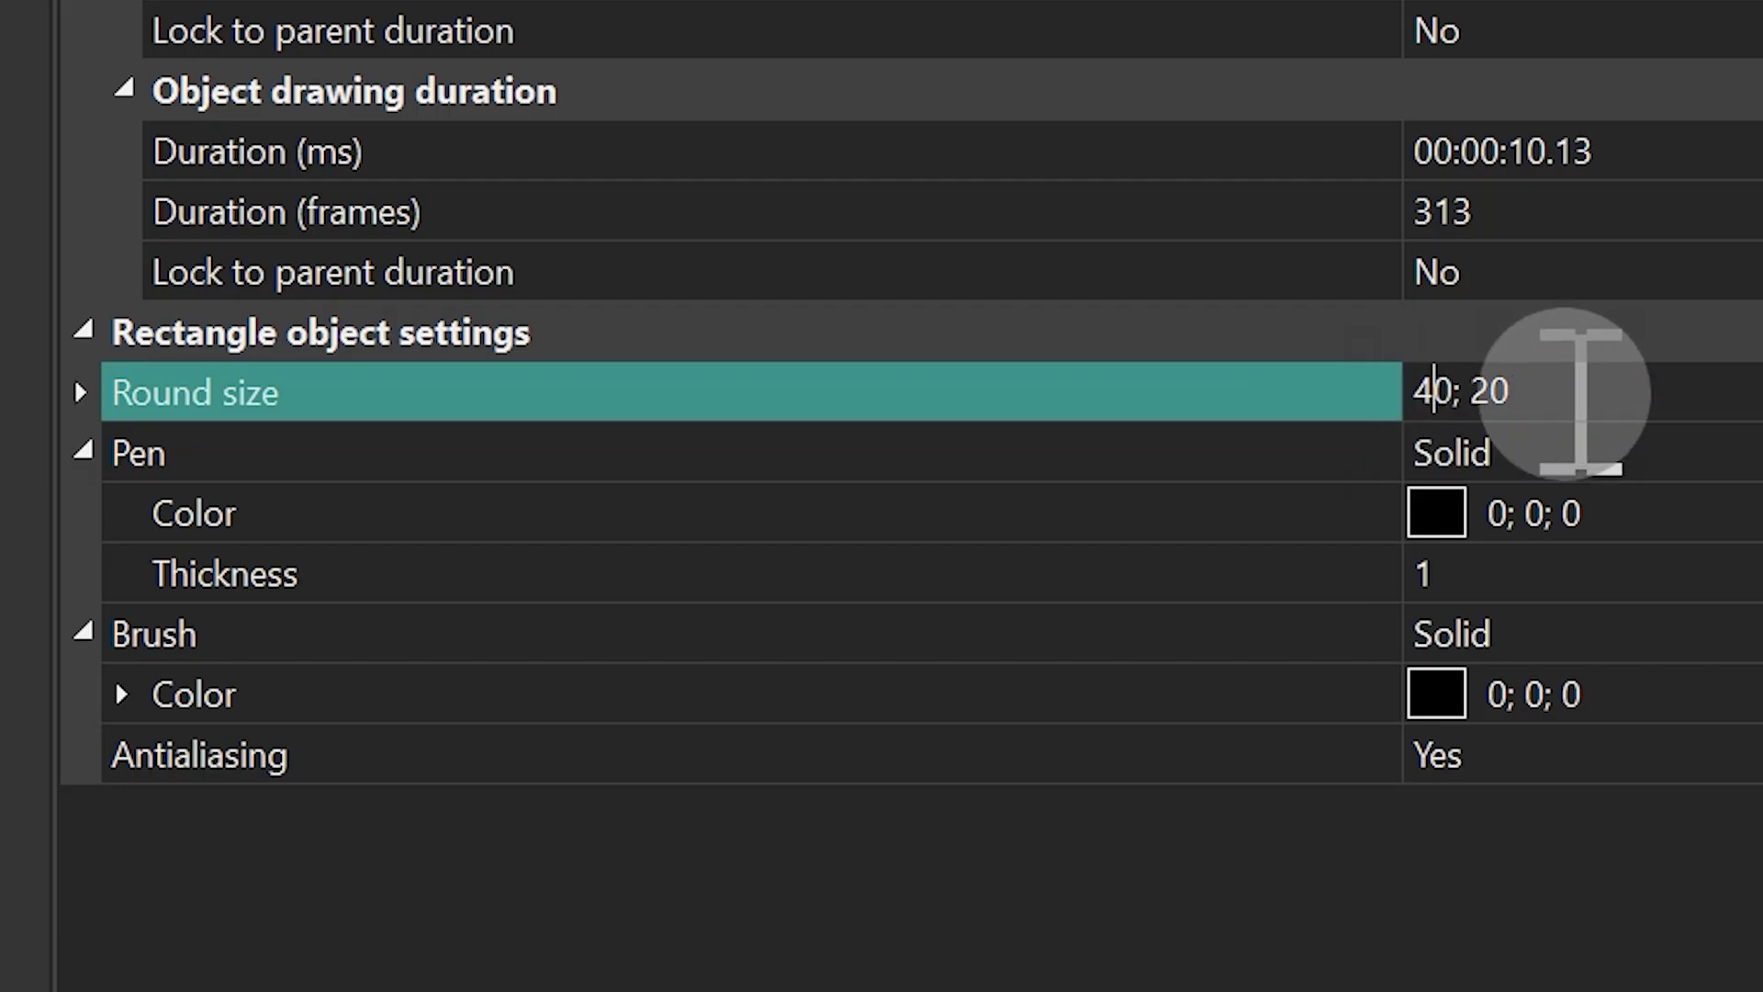
double_click(1493, 390)
text(40)
key(Return)
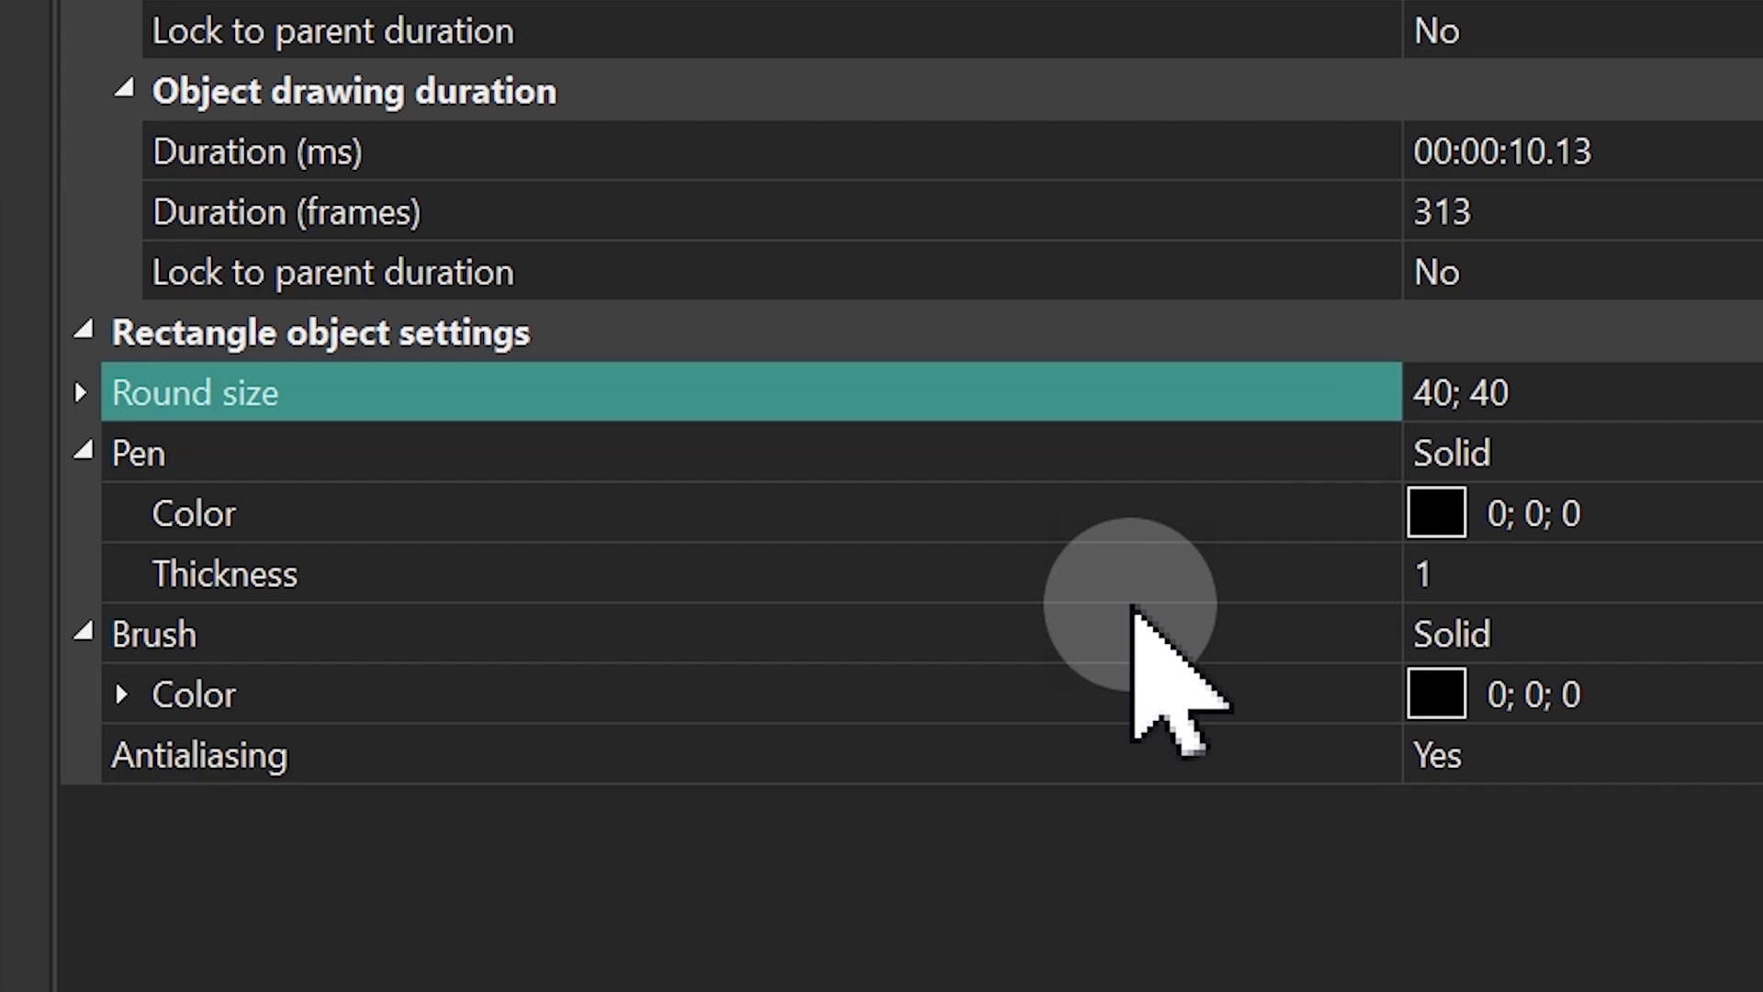
click(623, 872)
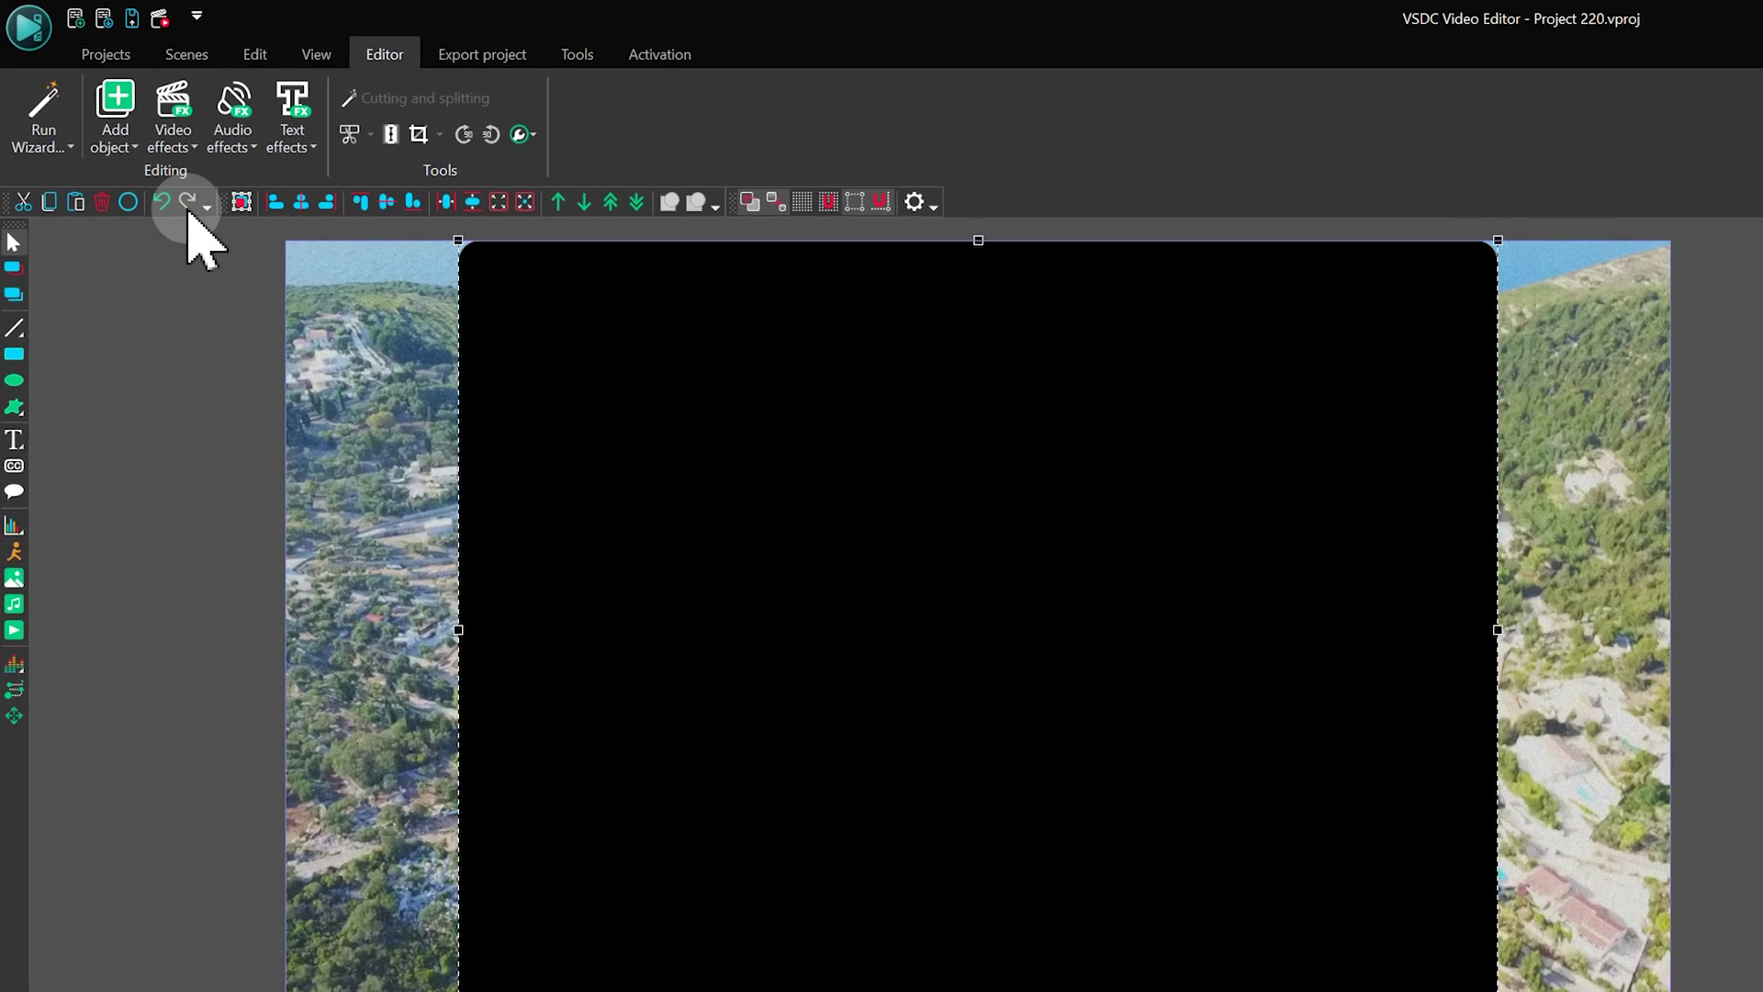
Add a full-length Gaussian blur to the rectangle: levels 15, x 30 %, y 100 %, boundaries extended.
click(172, 124)
mouse_move(373, 417)
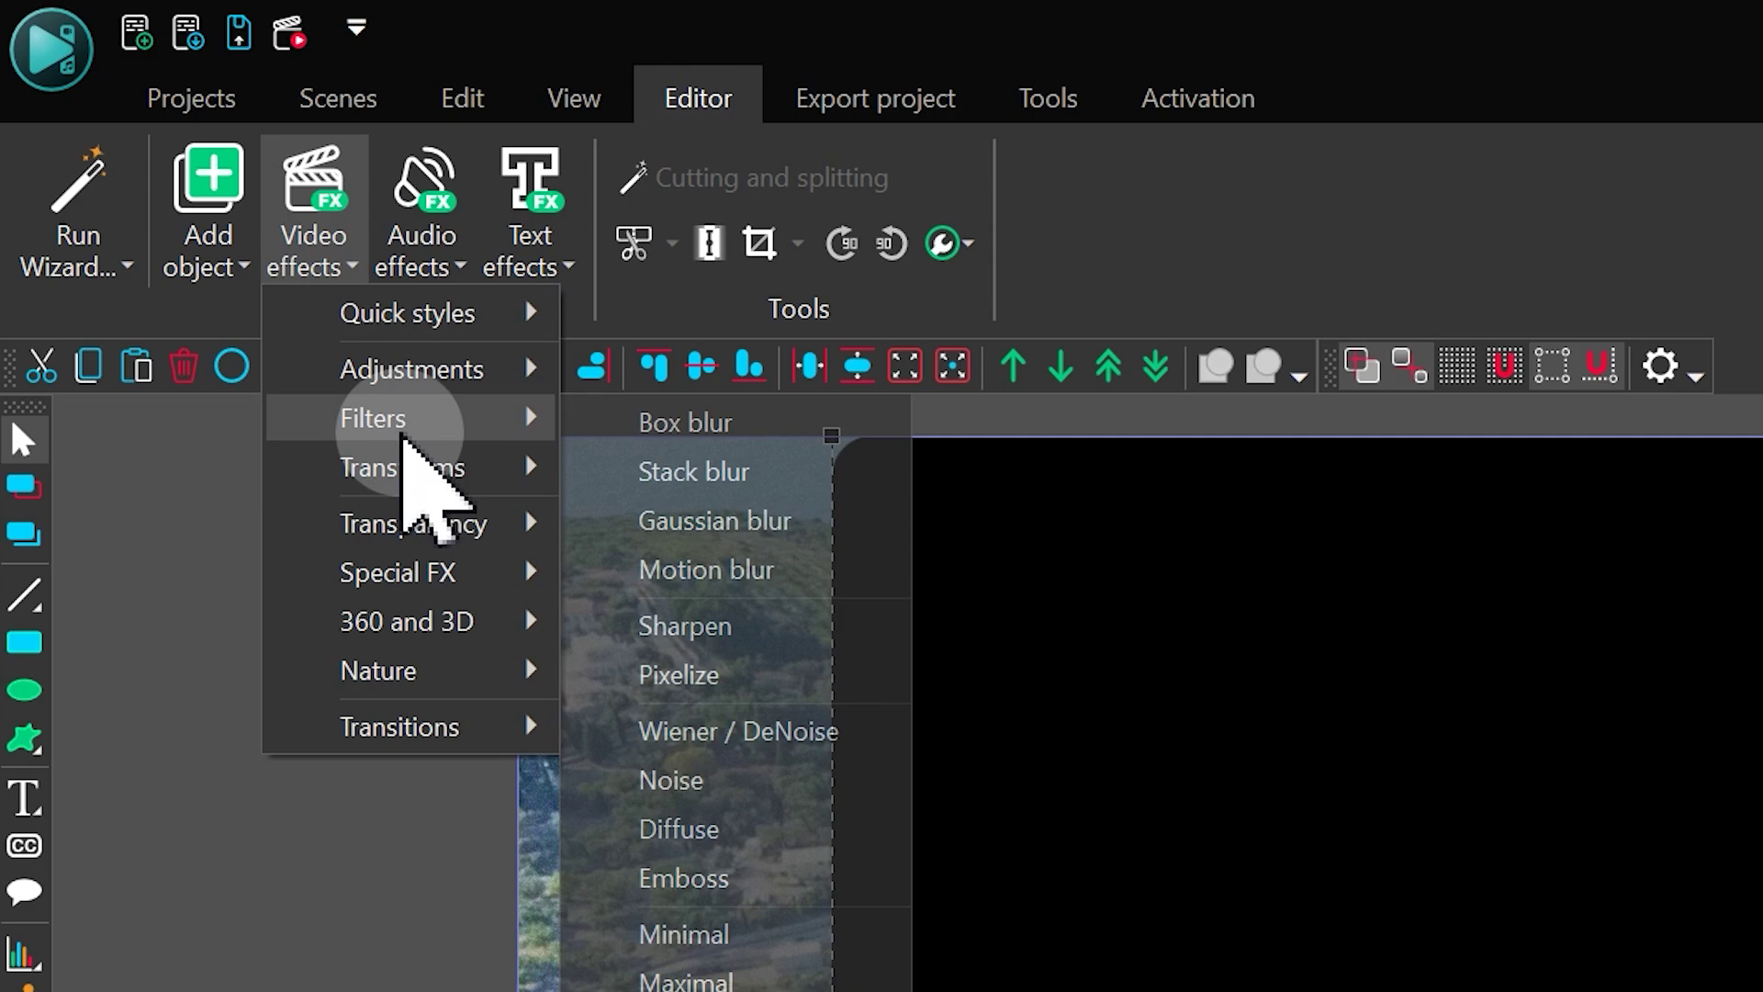
click(721, 519)
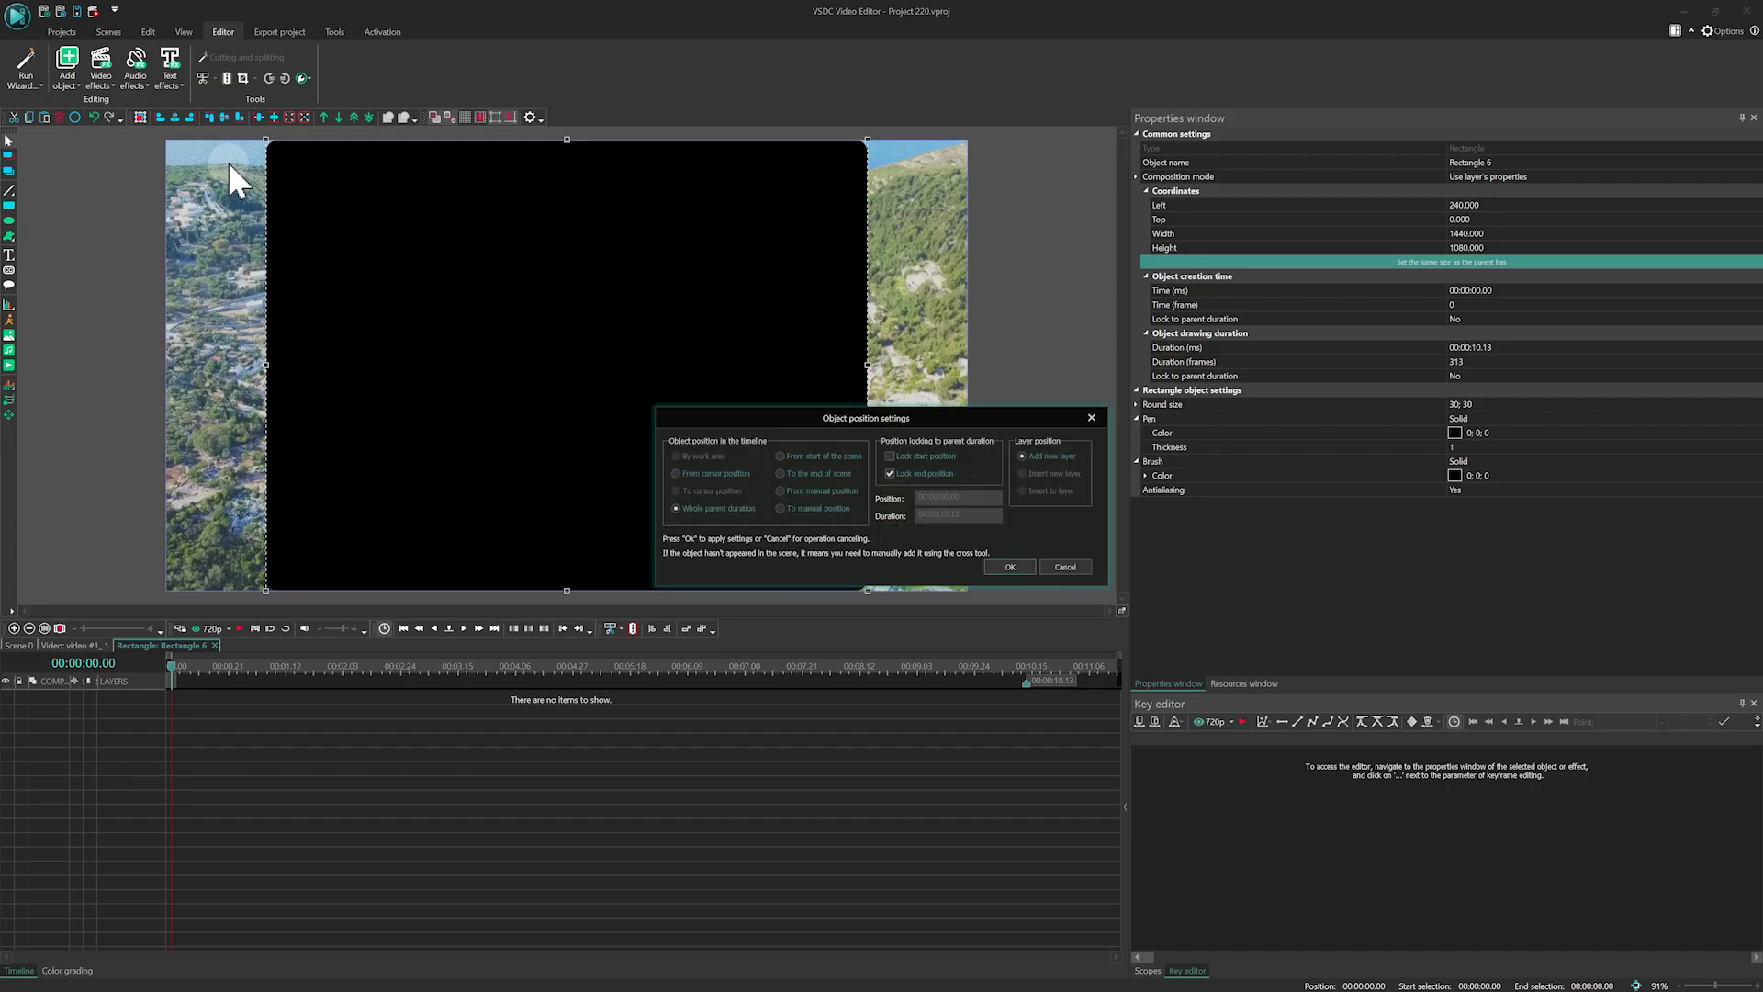
click(1001, 564)
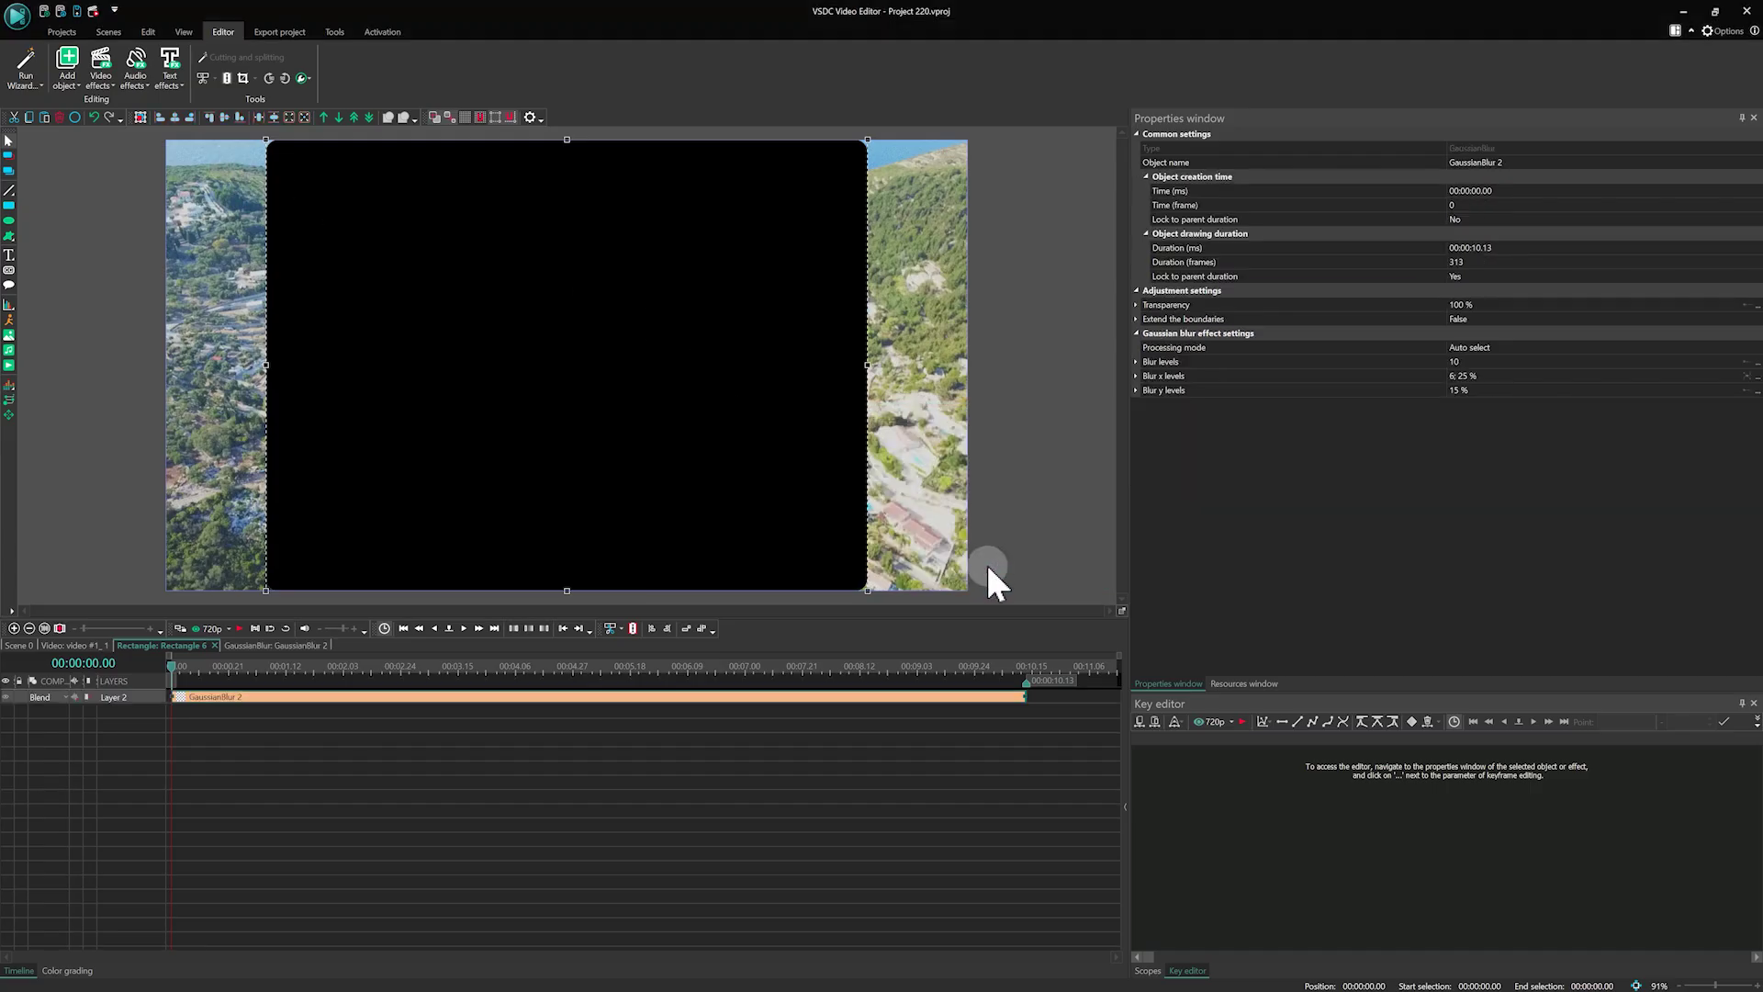
click(987, 523)
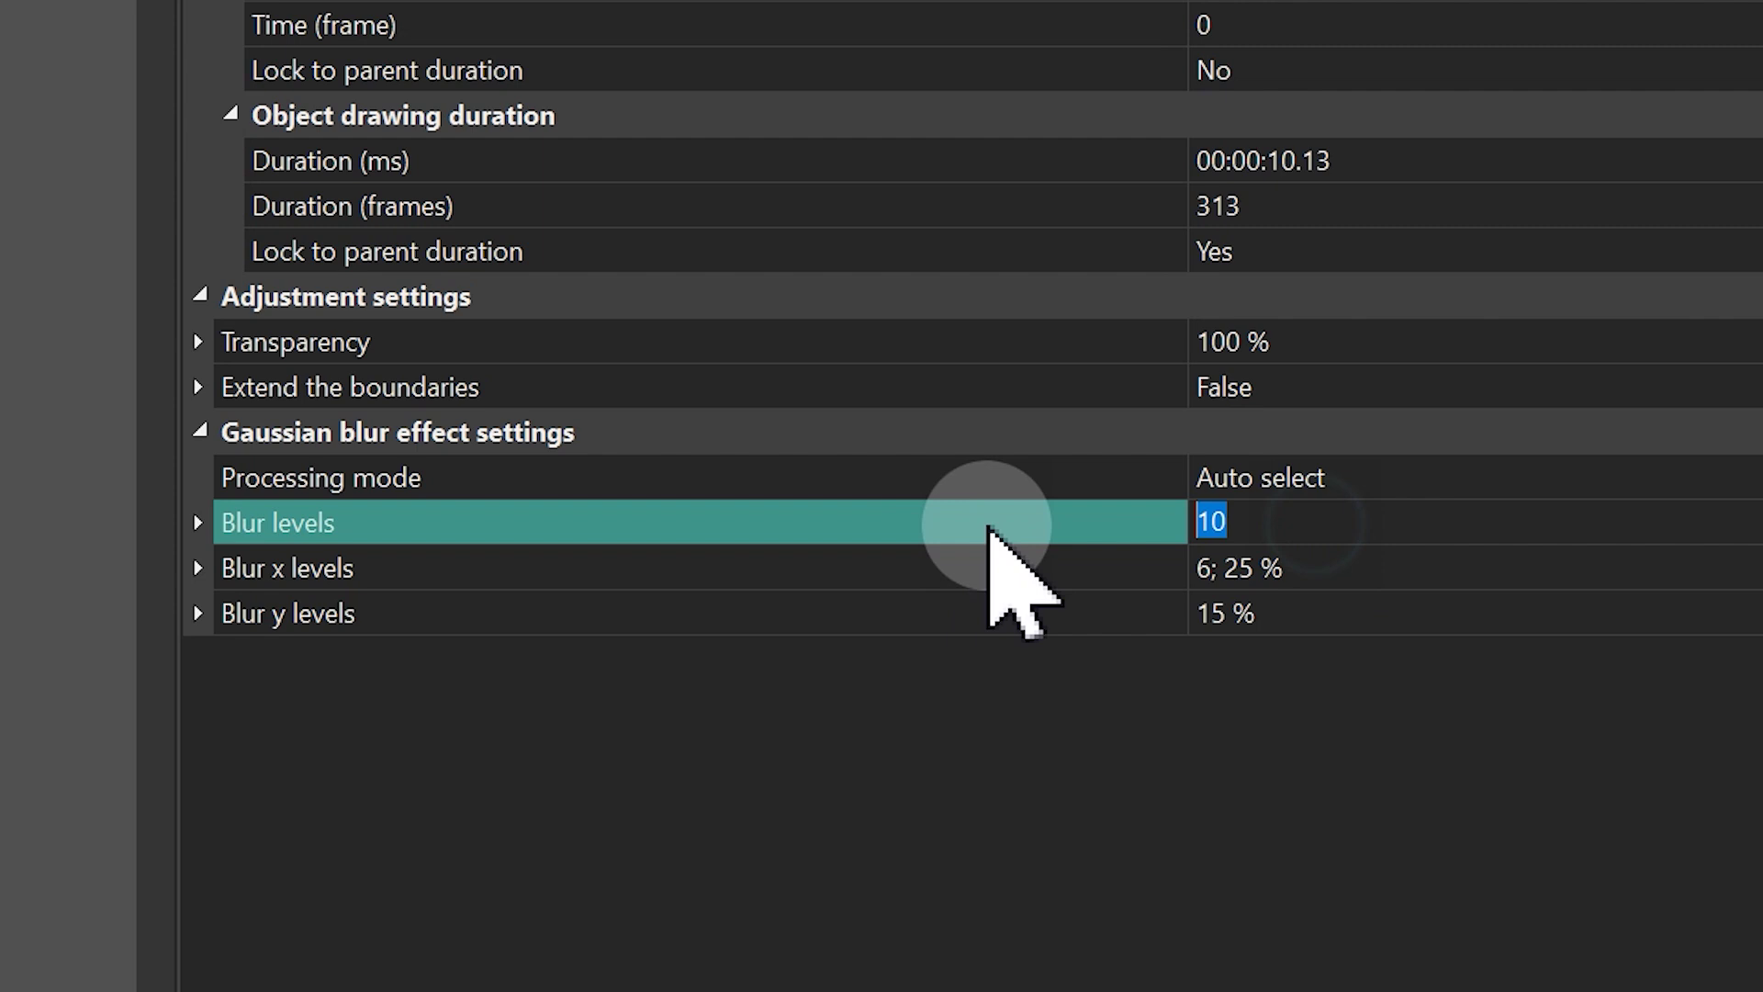
text(15)
click(1374, 564)
text(30)
click(1377, 613)
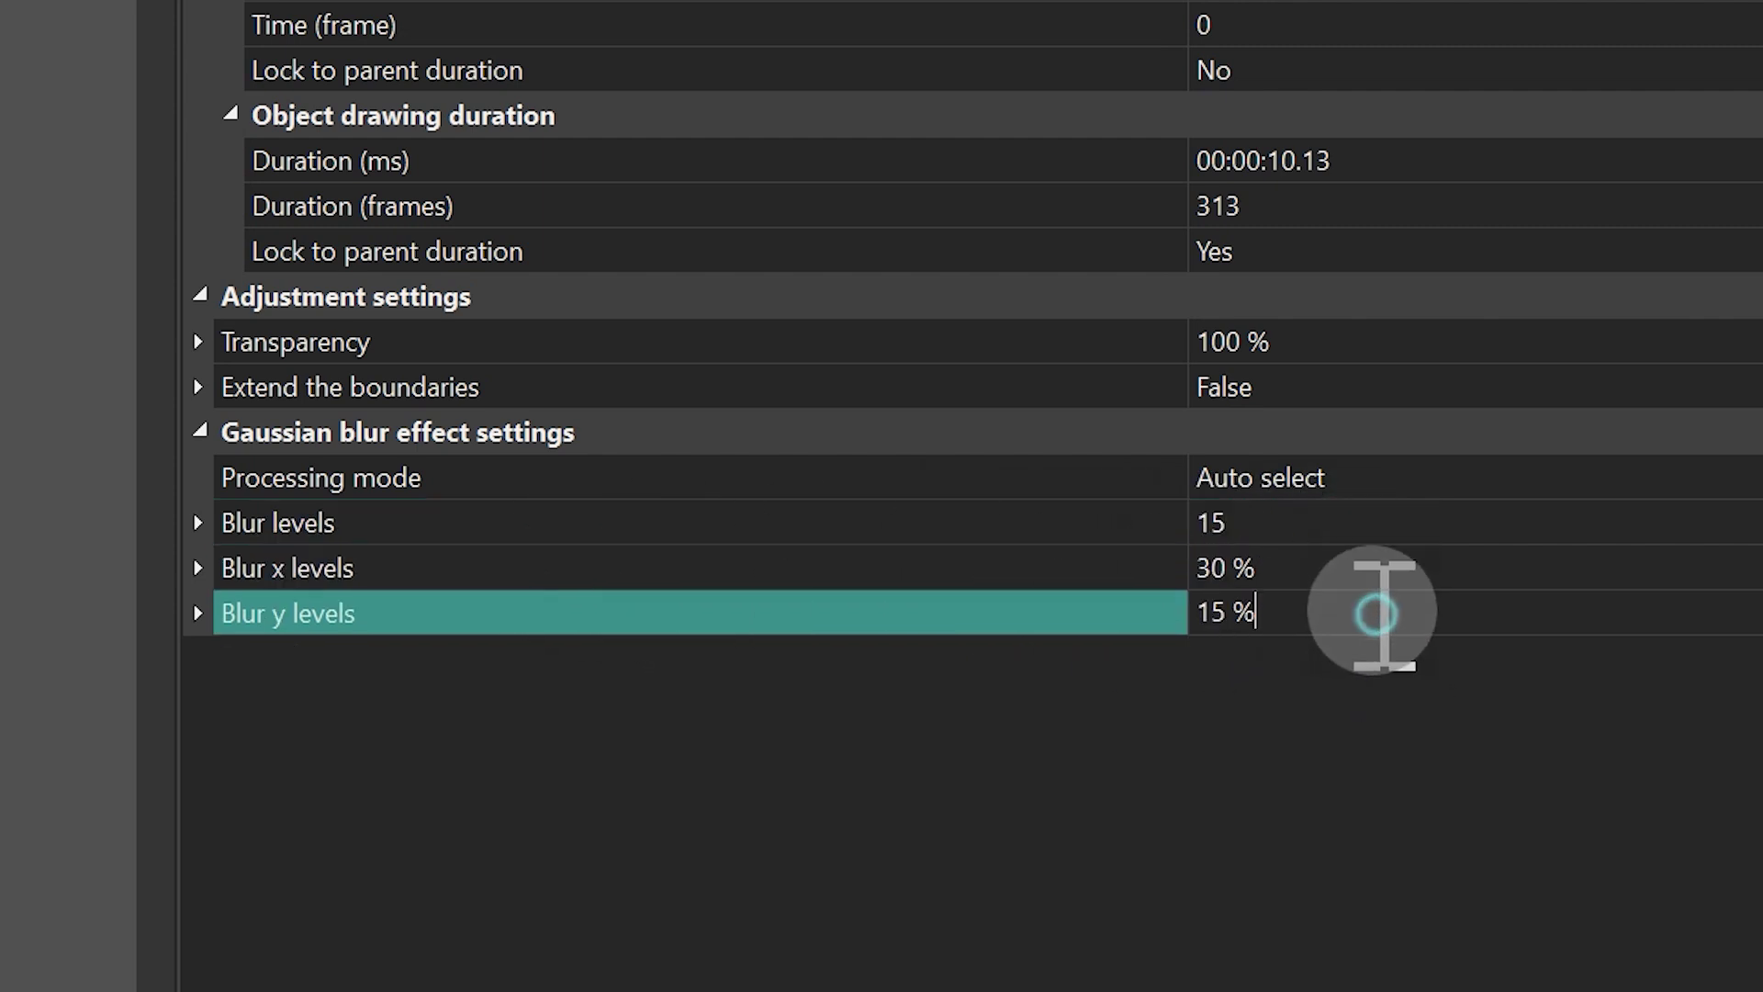
text(100)
key(Return)
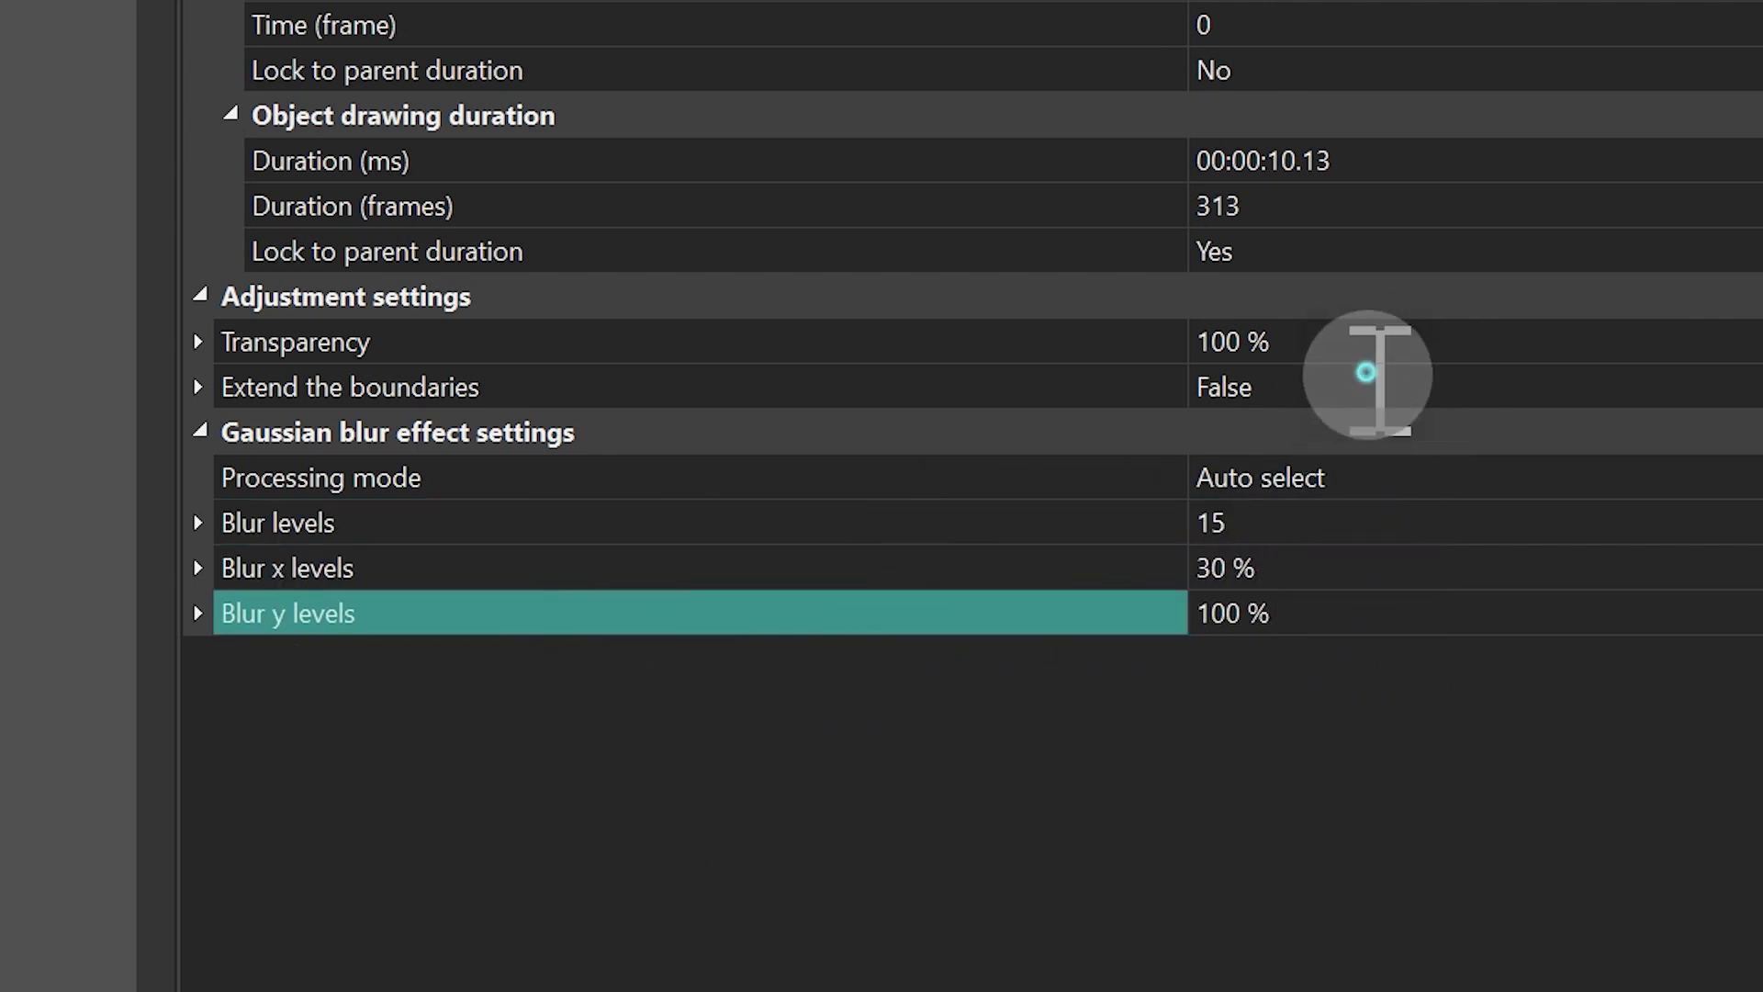
double_click(1366, 379)
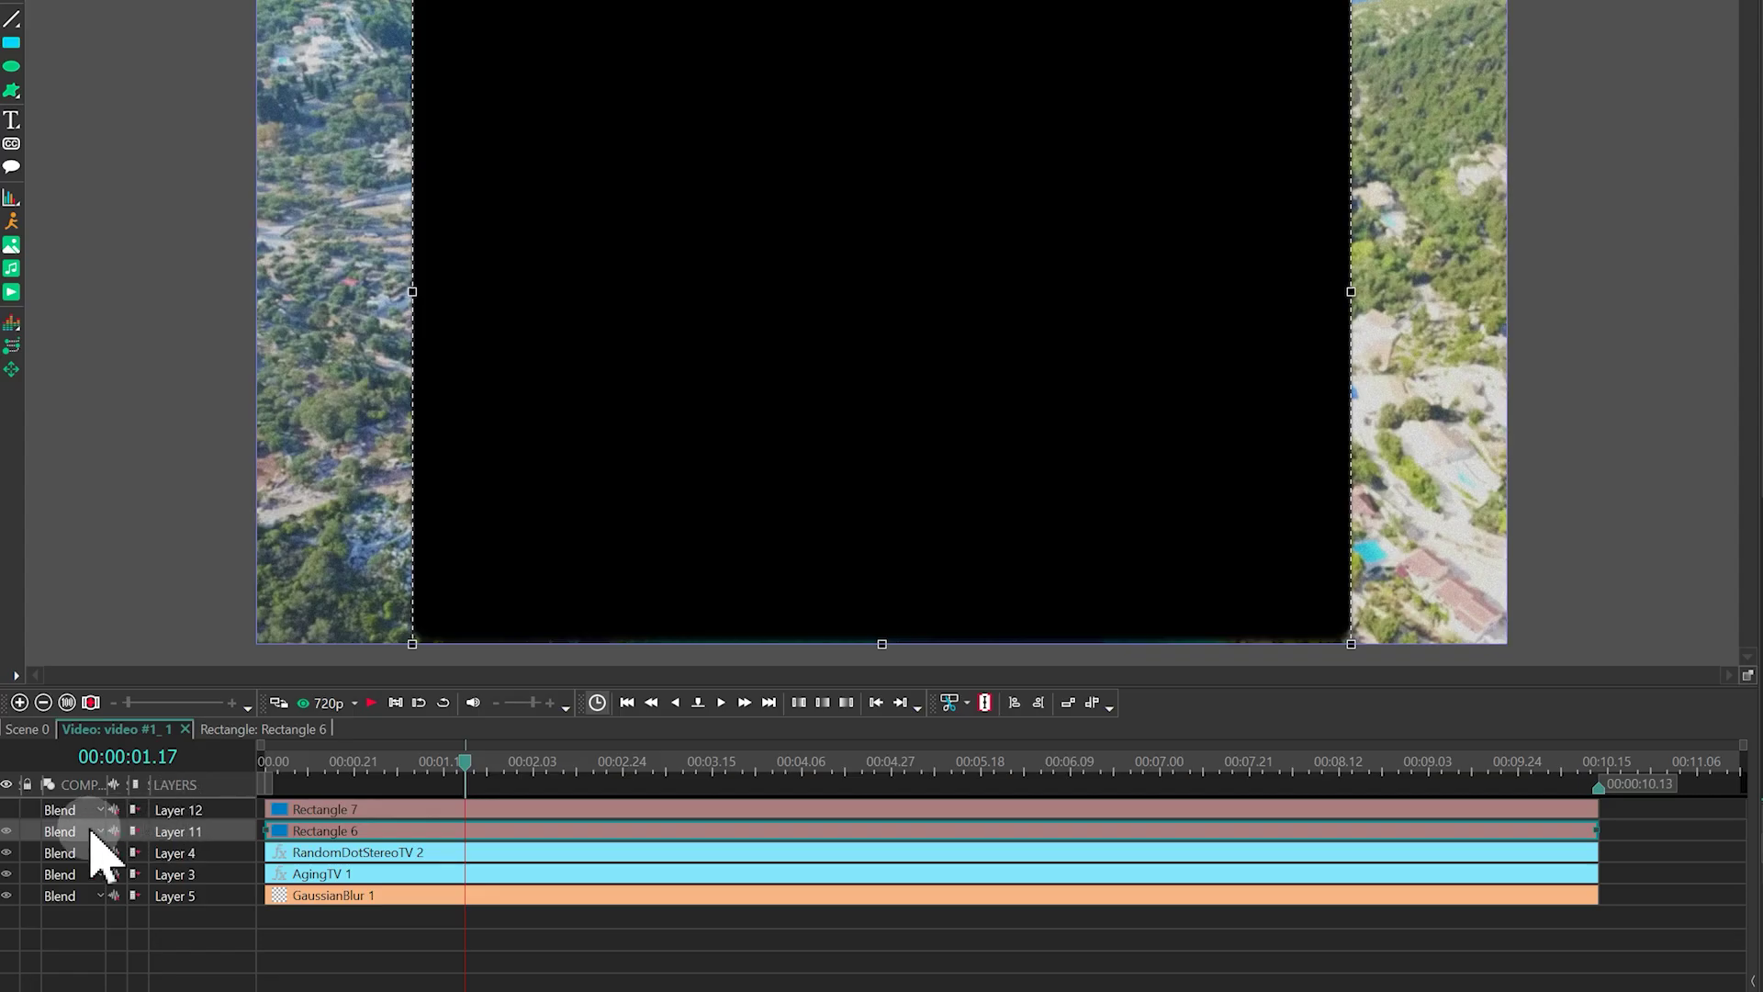
Set Layer 11's blend mode to Inverted mask and preview the soft rounded frame in playback.
click(87, 830)
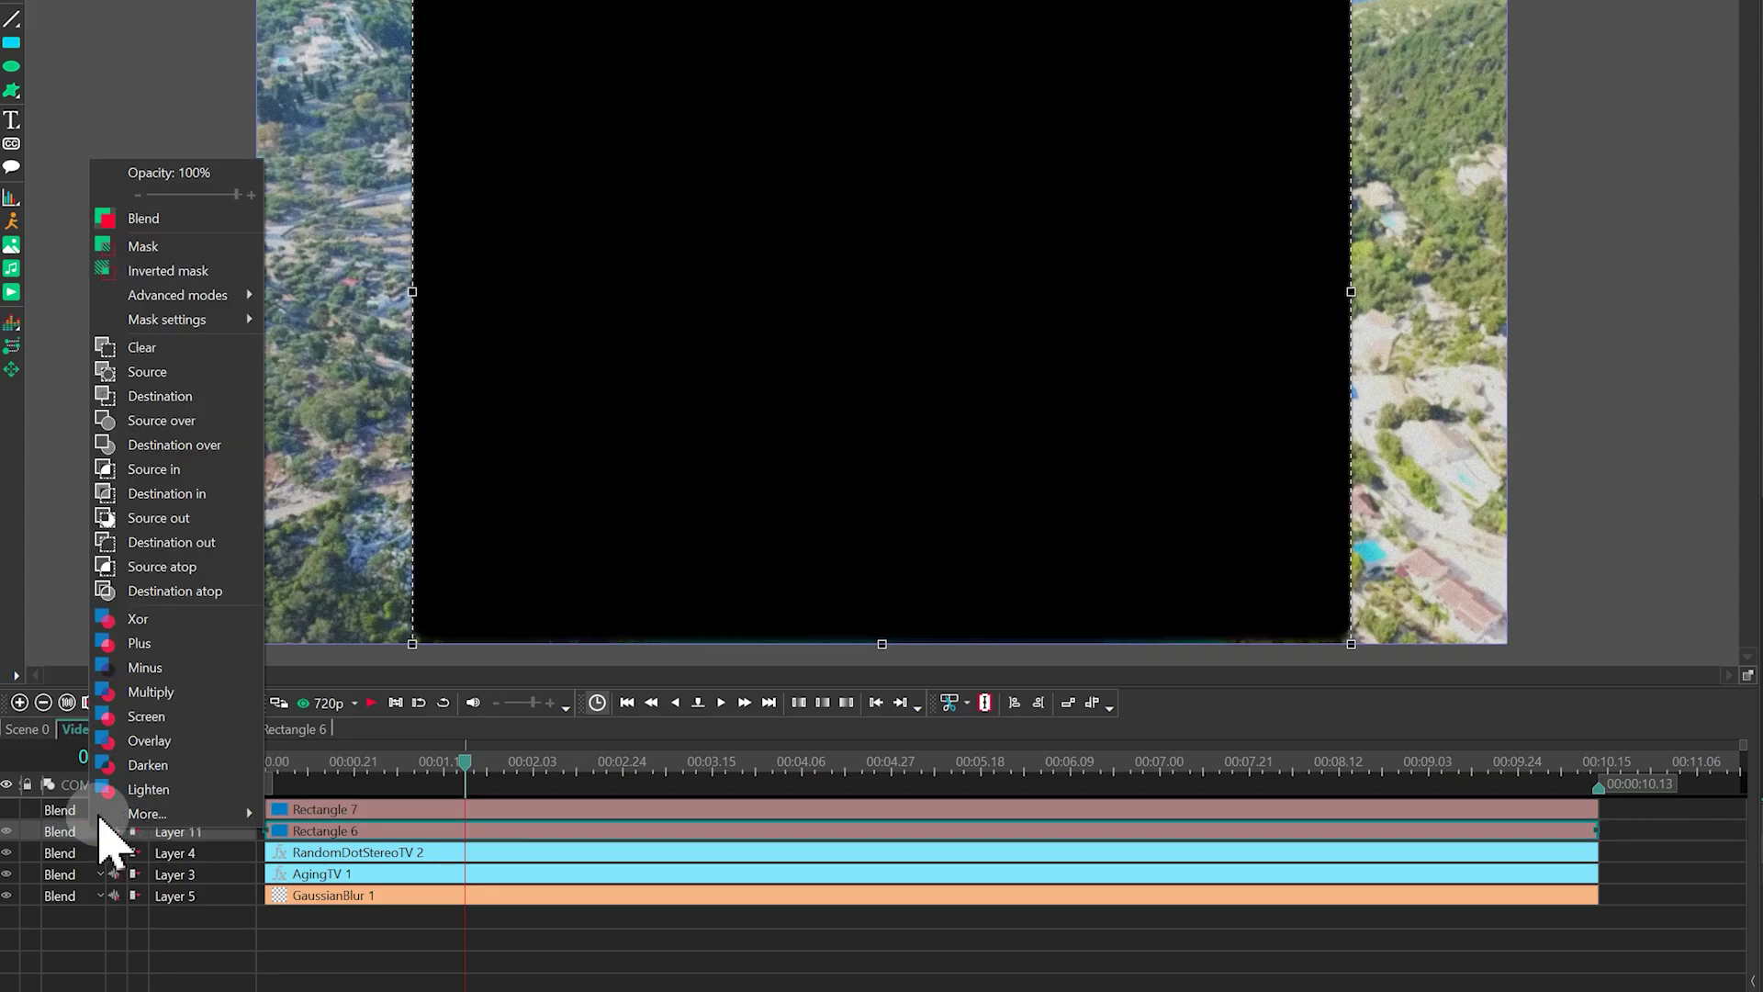
click(196, 271)
click(380, 849)
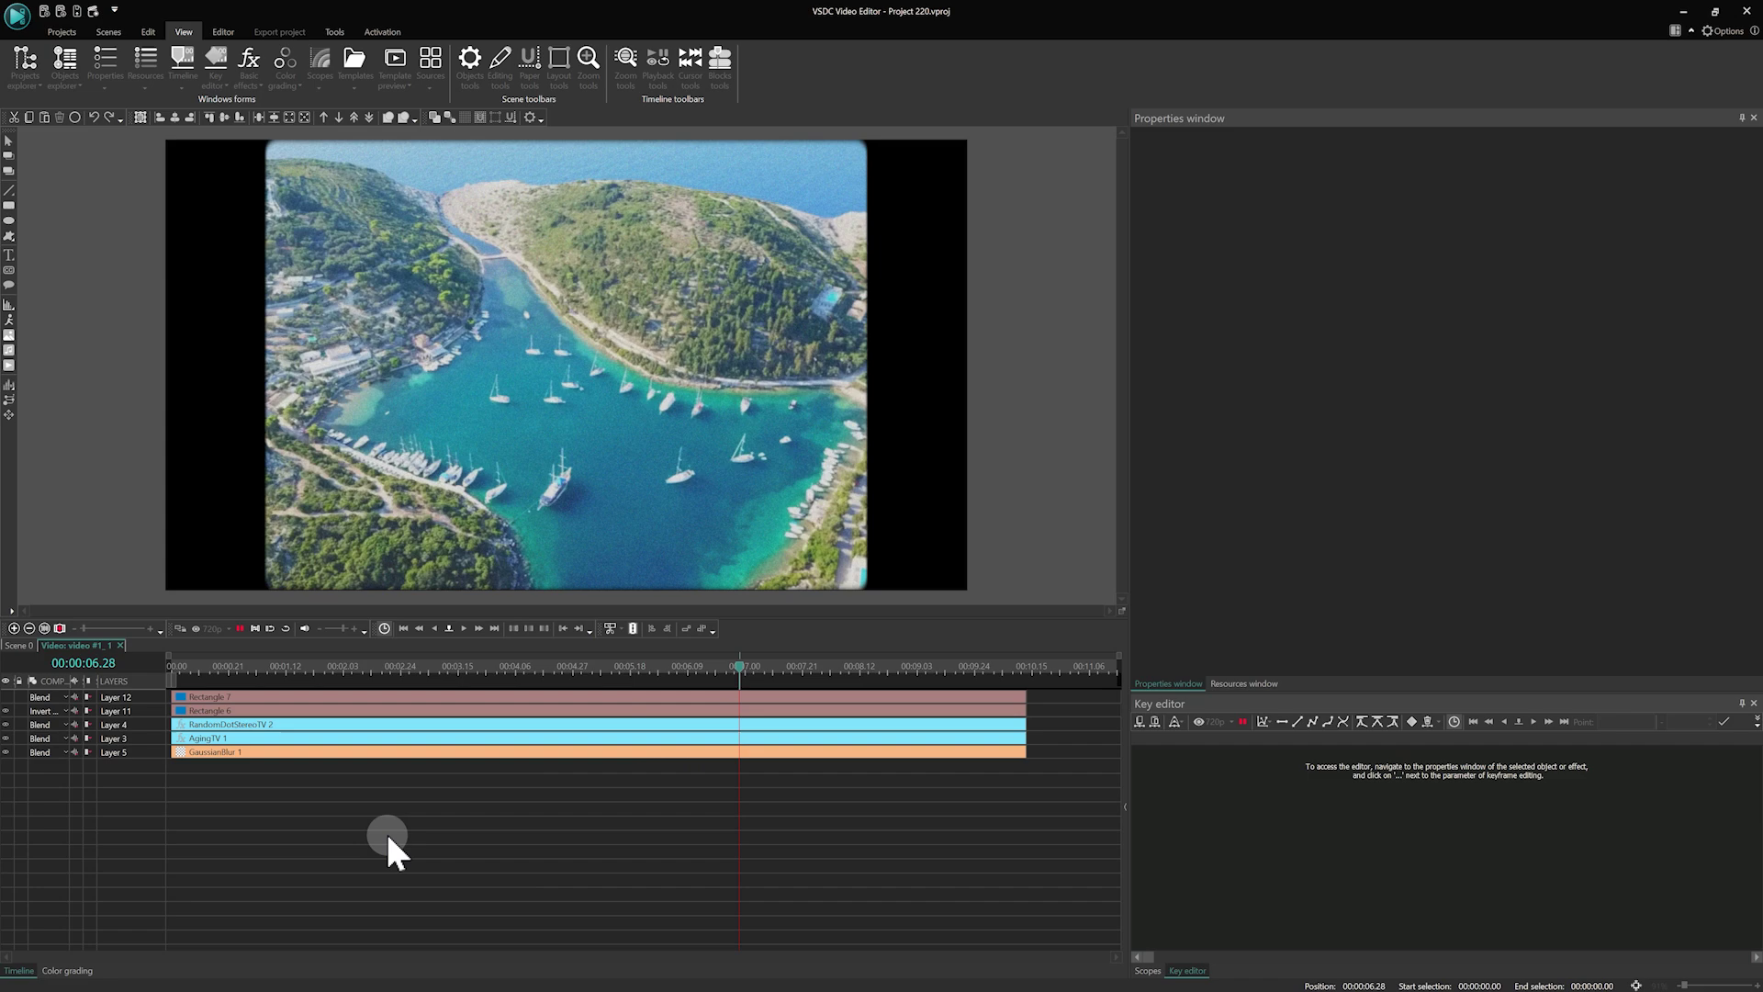
click(386, 830)
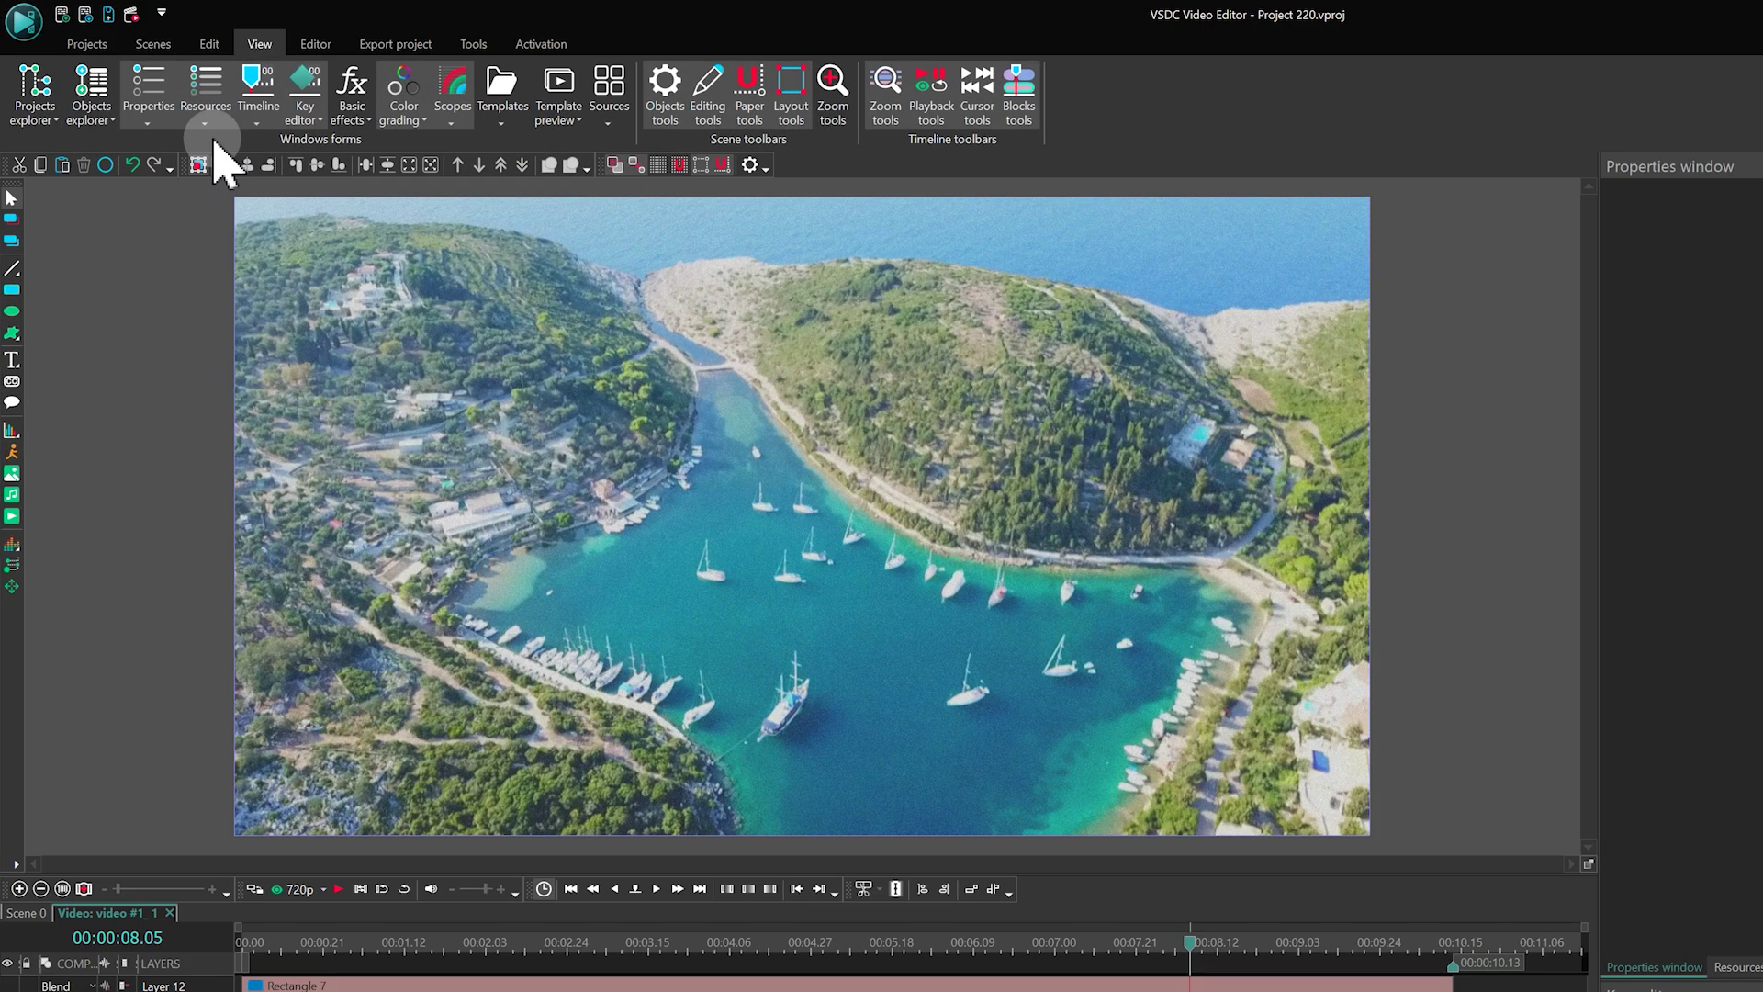
Add a Crop effect to the footage for its full duration.
click(224, 31)
click(106, 81)
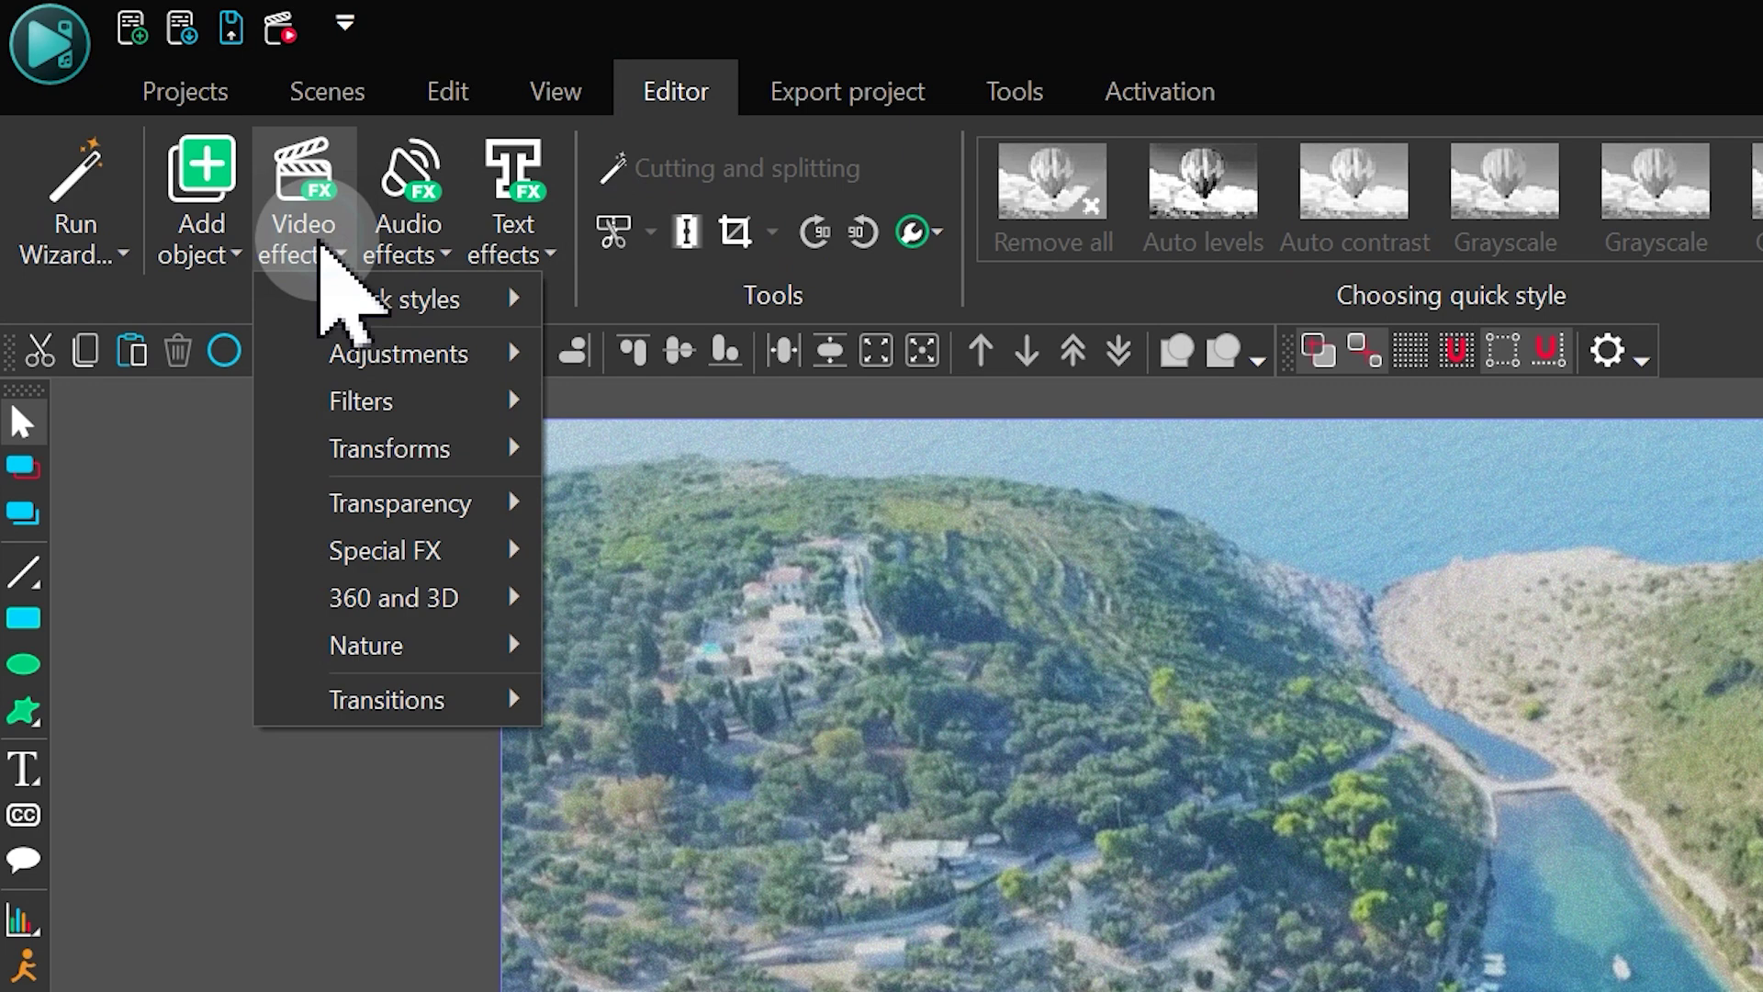
mouse_move(390, 449)
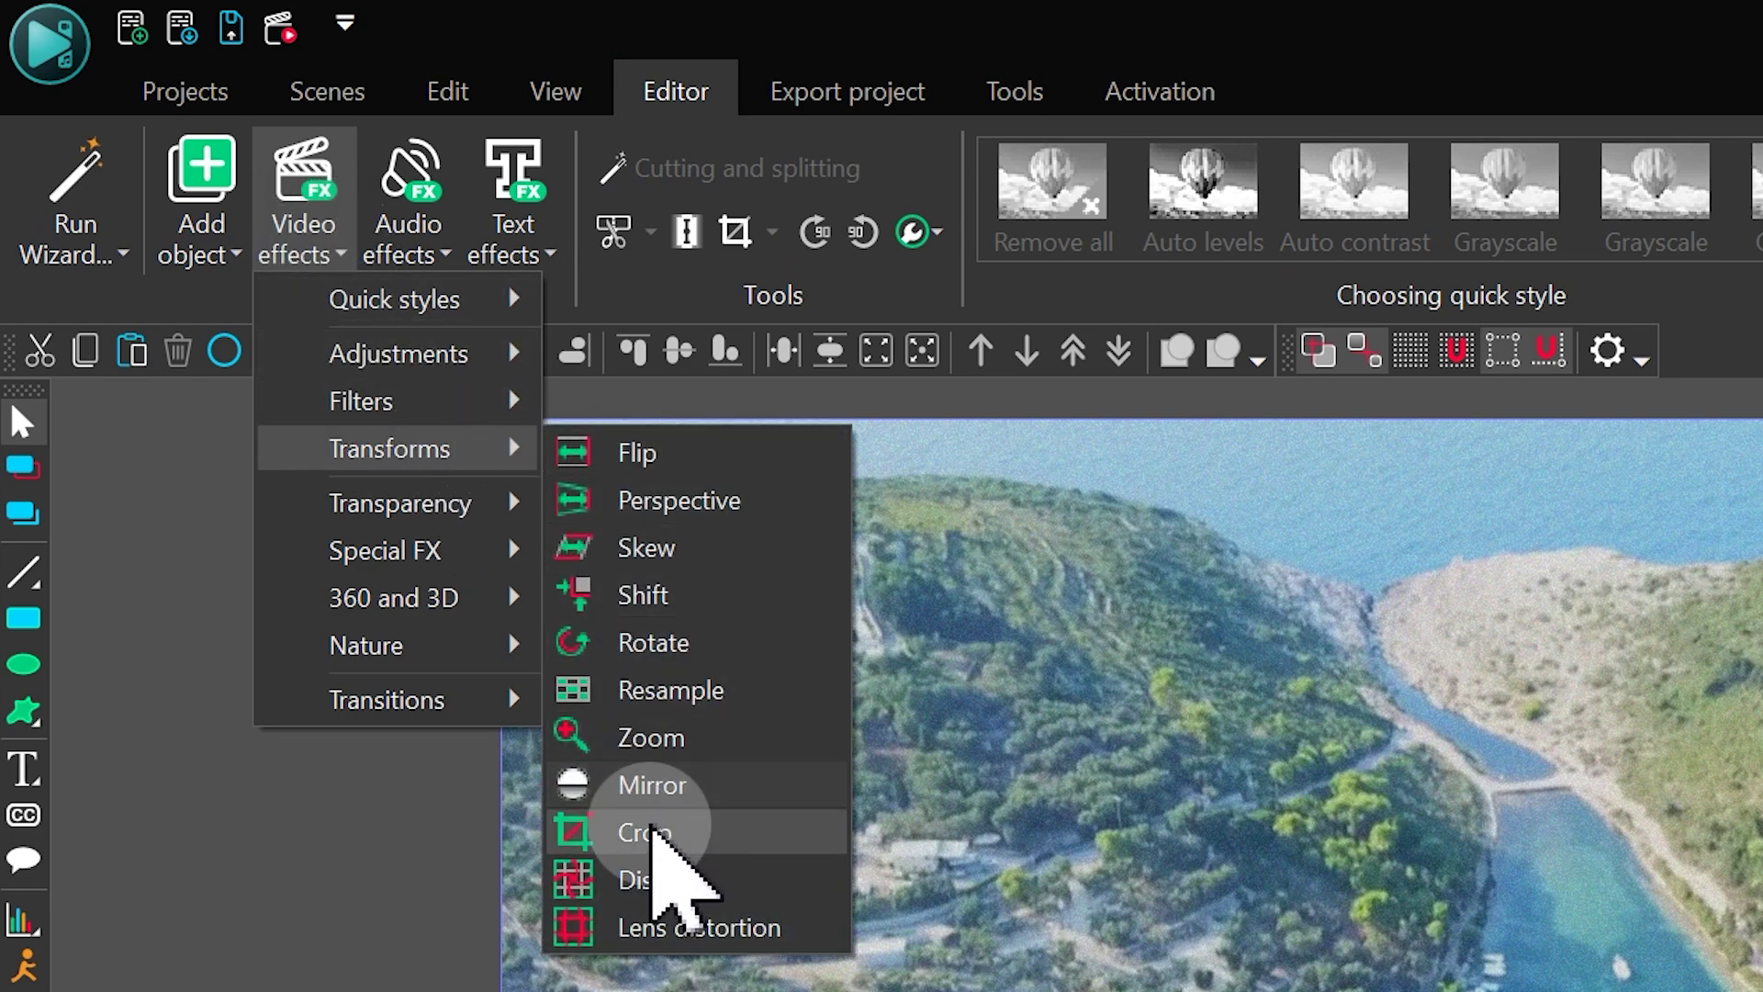
click(652, 831)
click(992, 567)
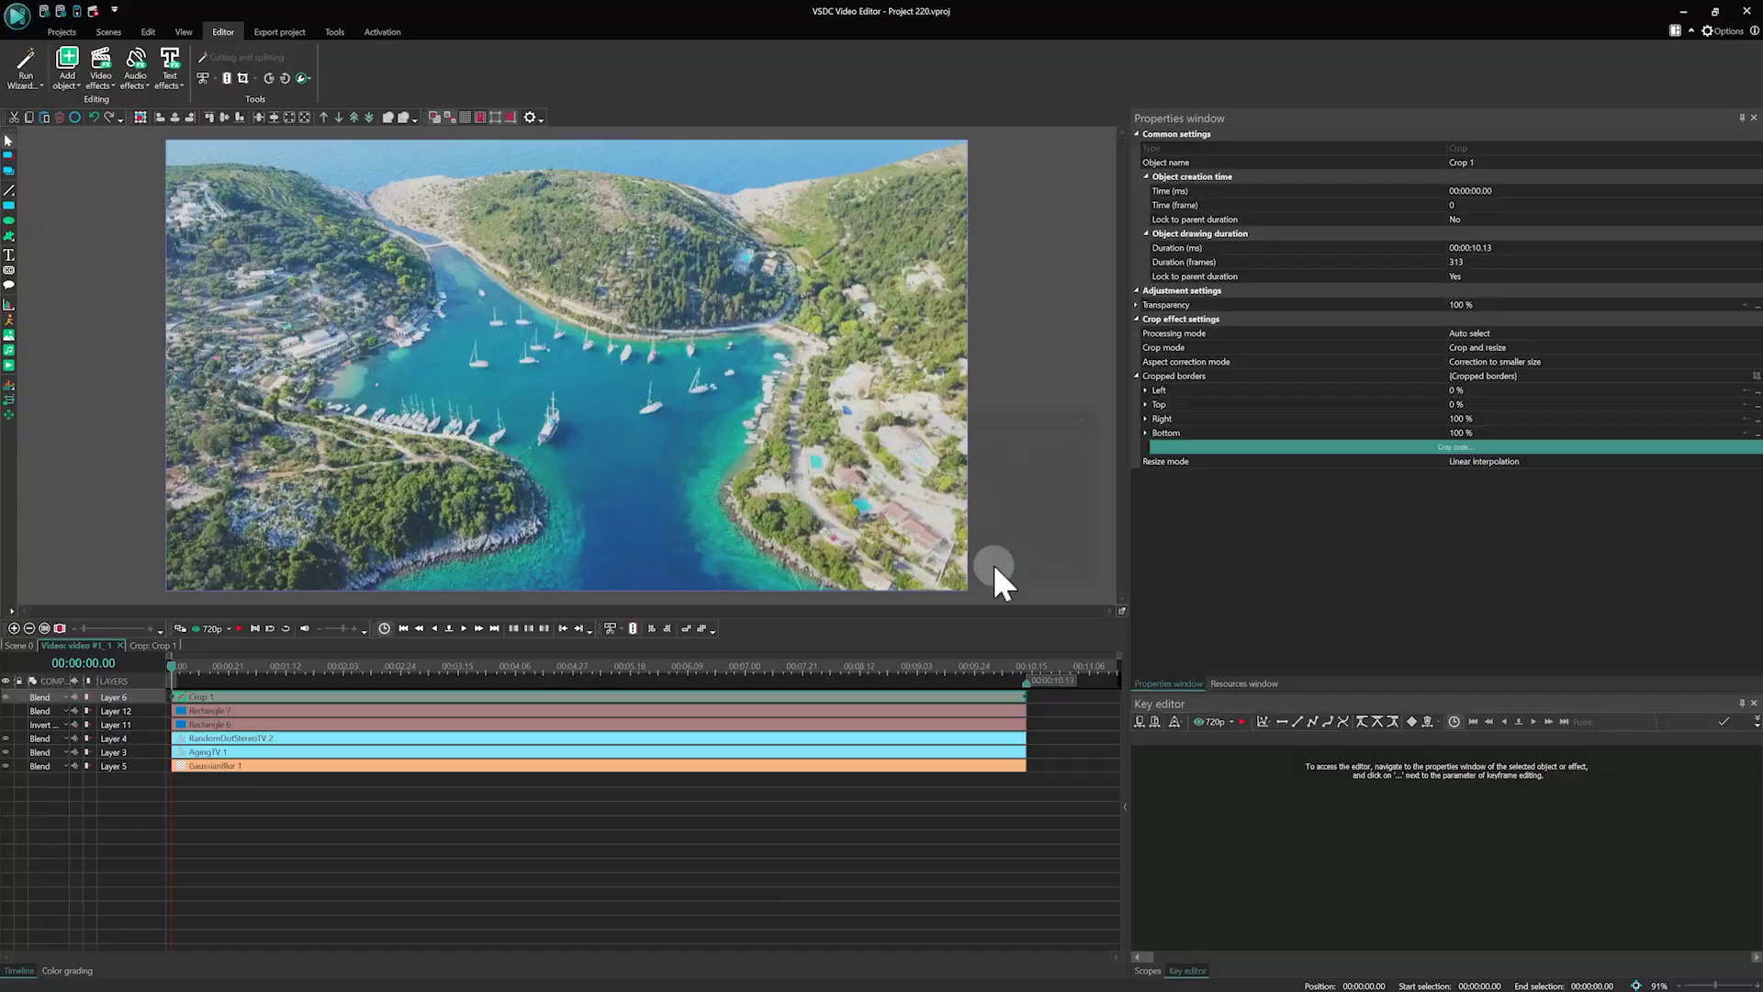
Set the crop to Left 20 %, Right 80 %, Crop borders mode, and apply it.
click(748, 581)
text(20)
click(1102, 649)
key(ctrl+a)
text(8)
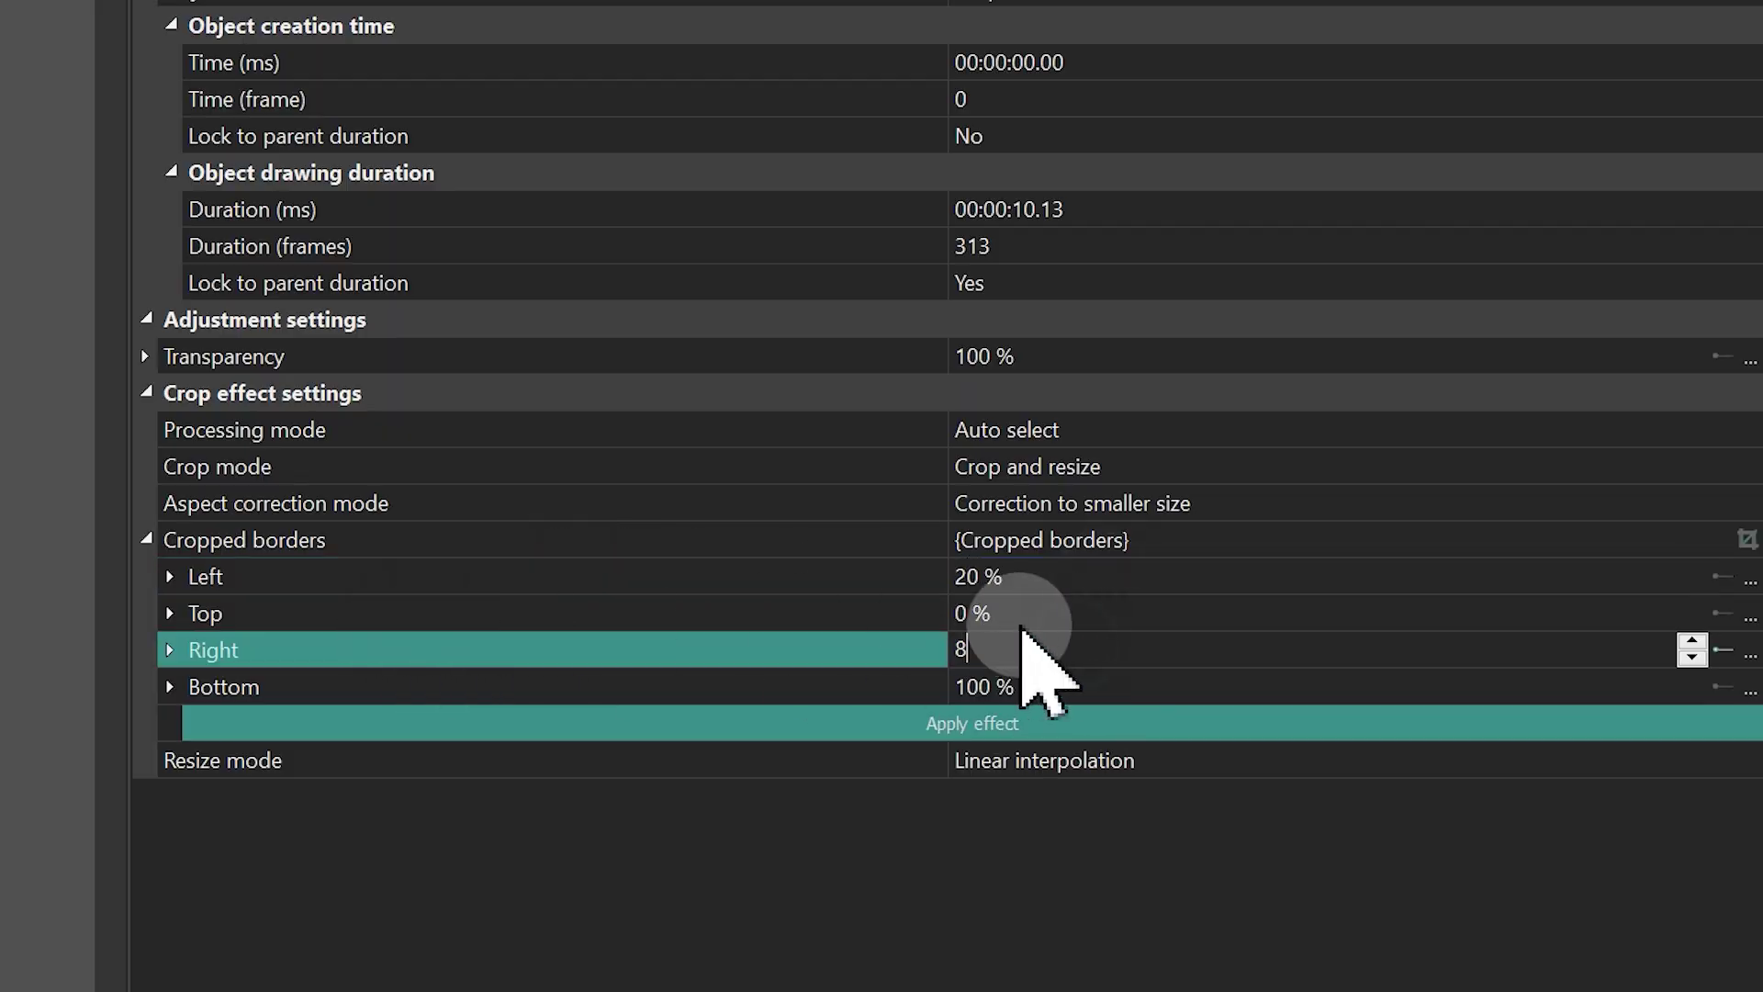
text(0)
key(Return)
click(1558, 468)
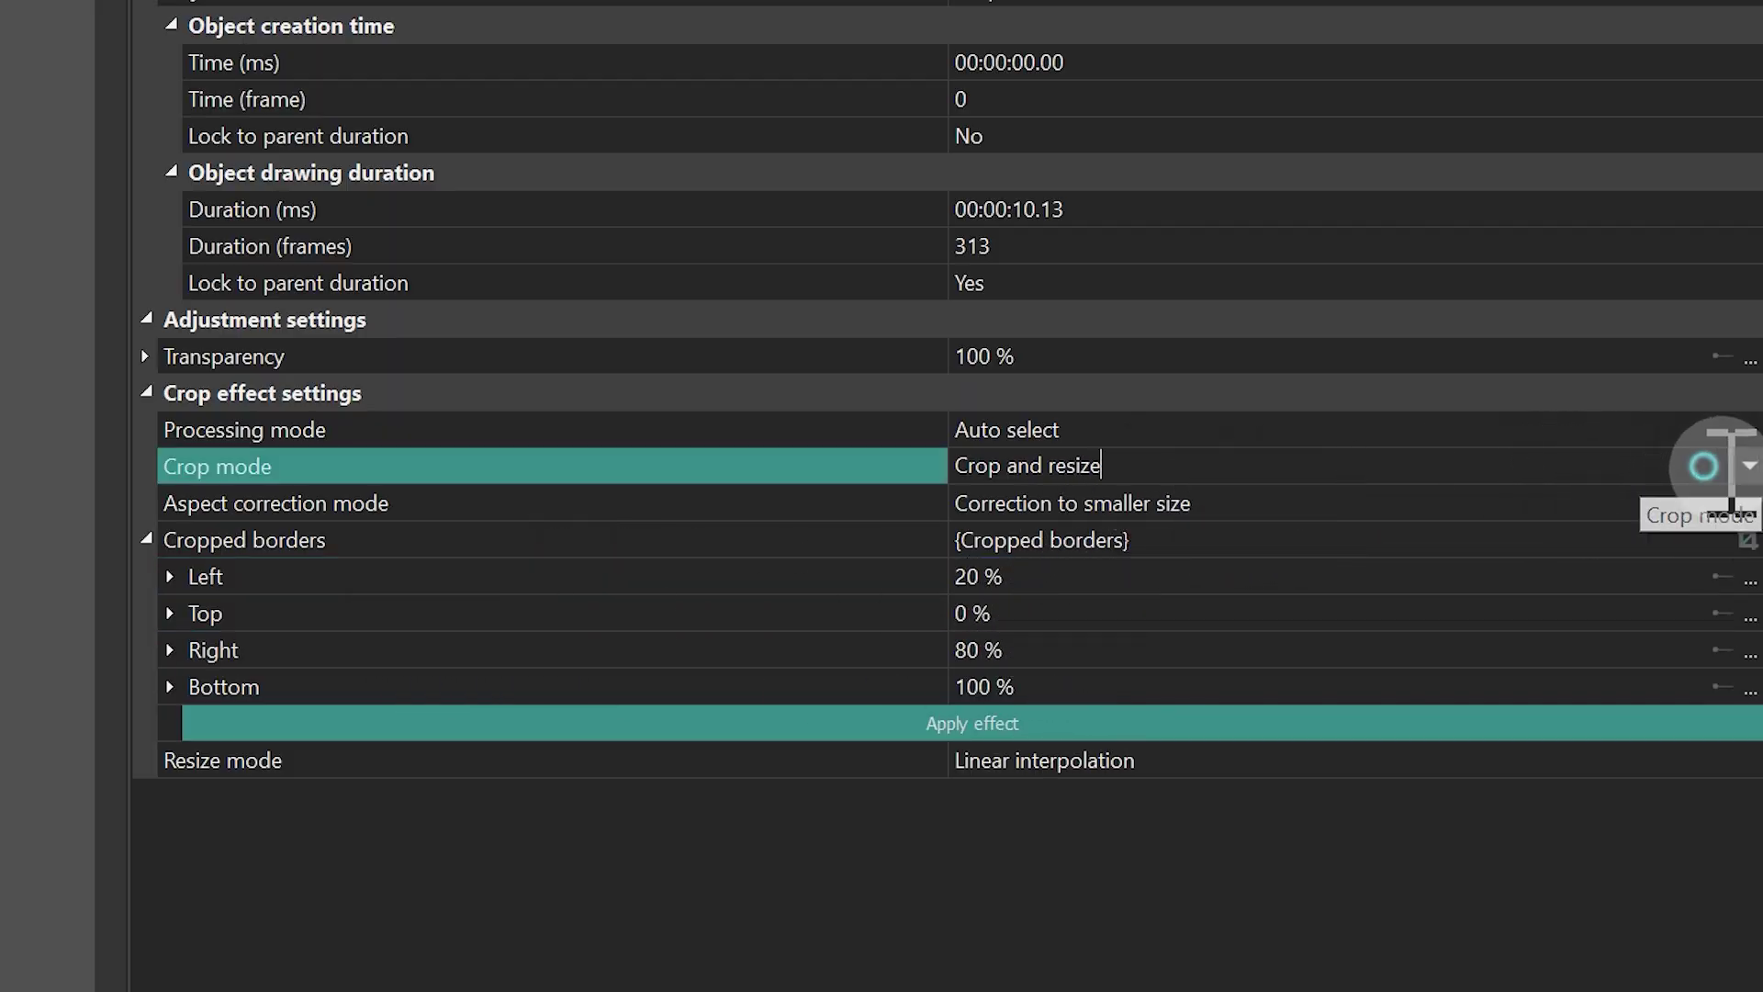
click(1747, 466)
click(1056, 542)
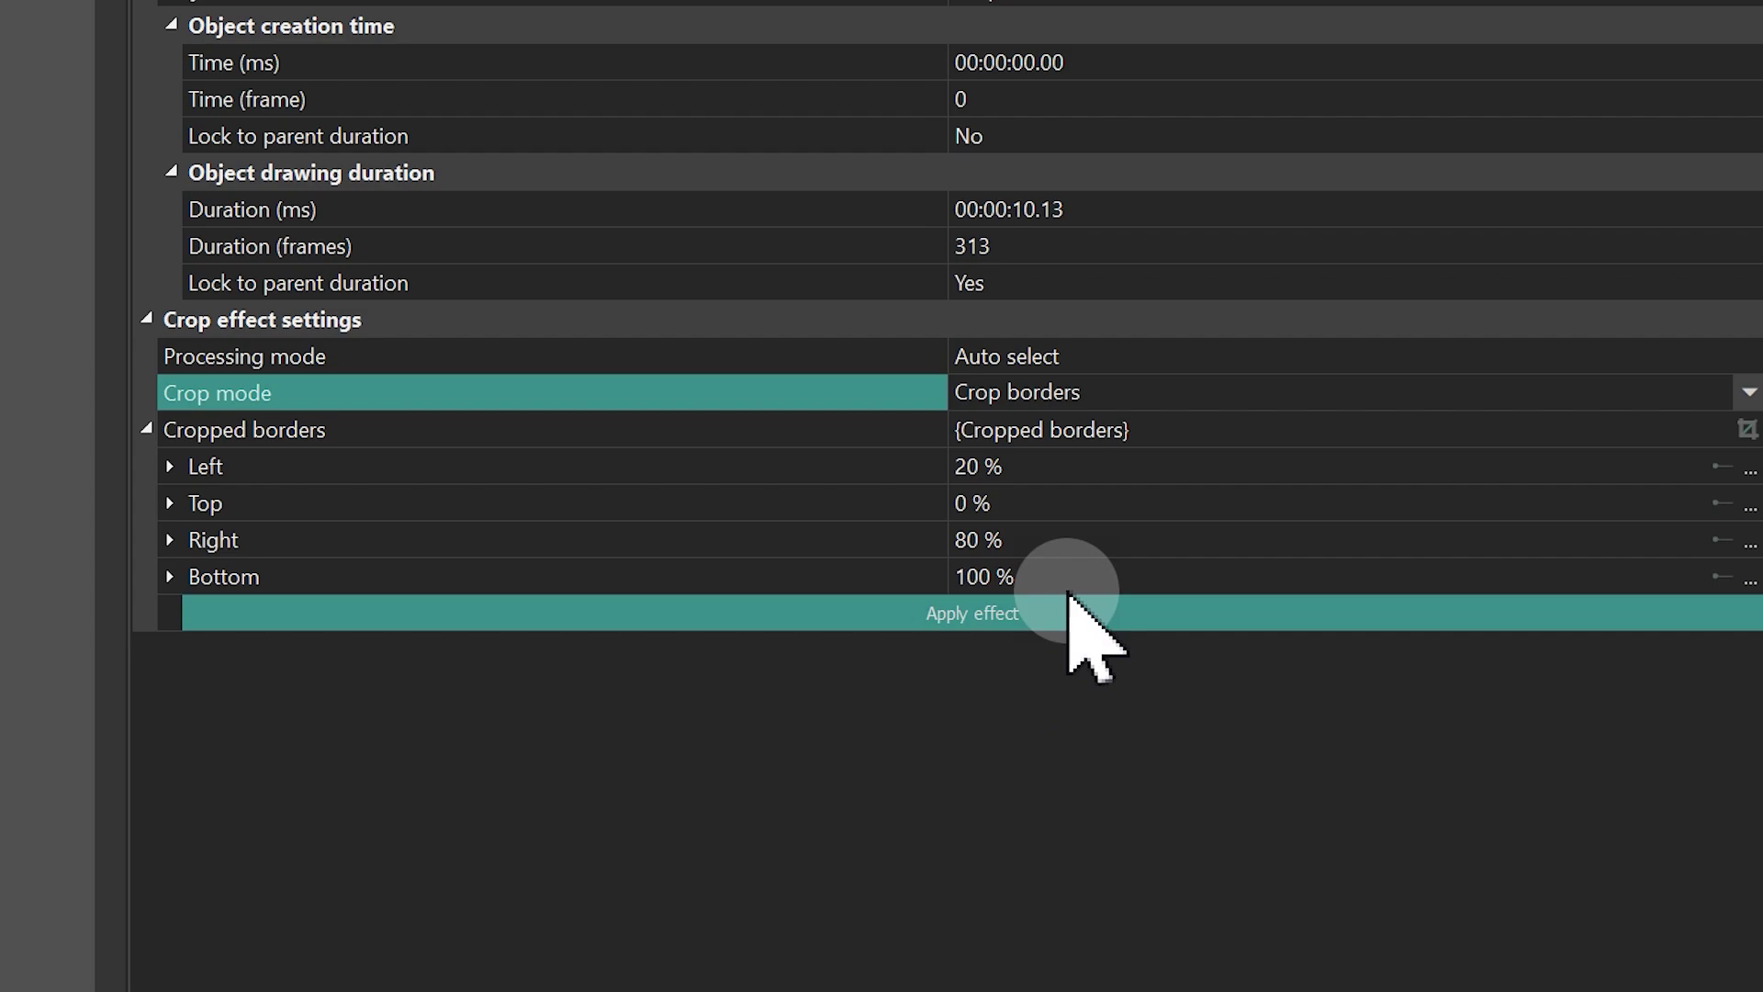
click(1063, 610)
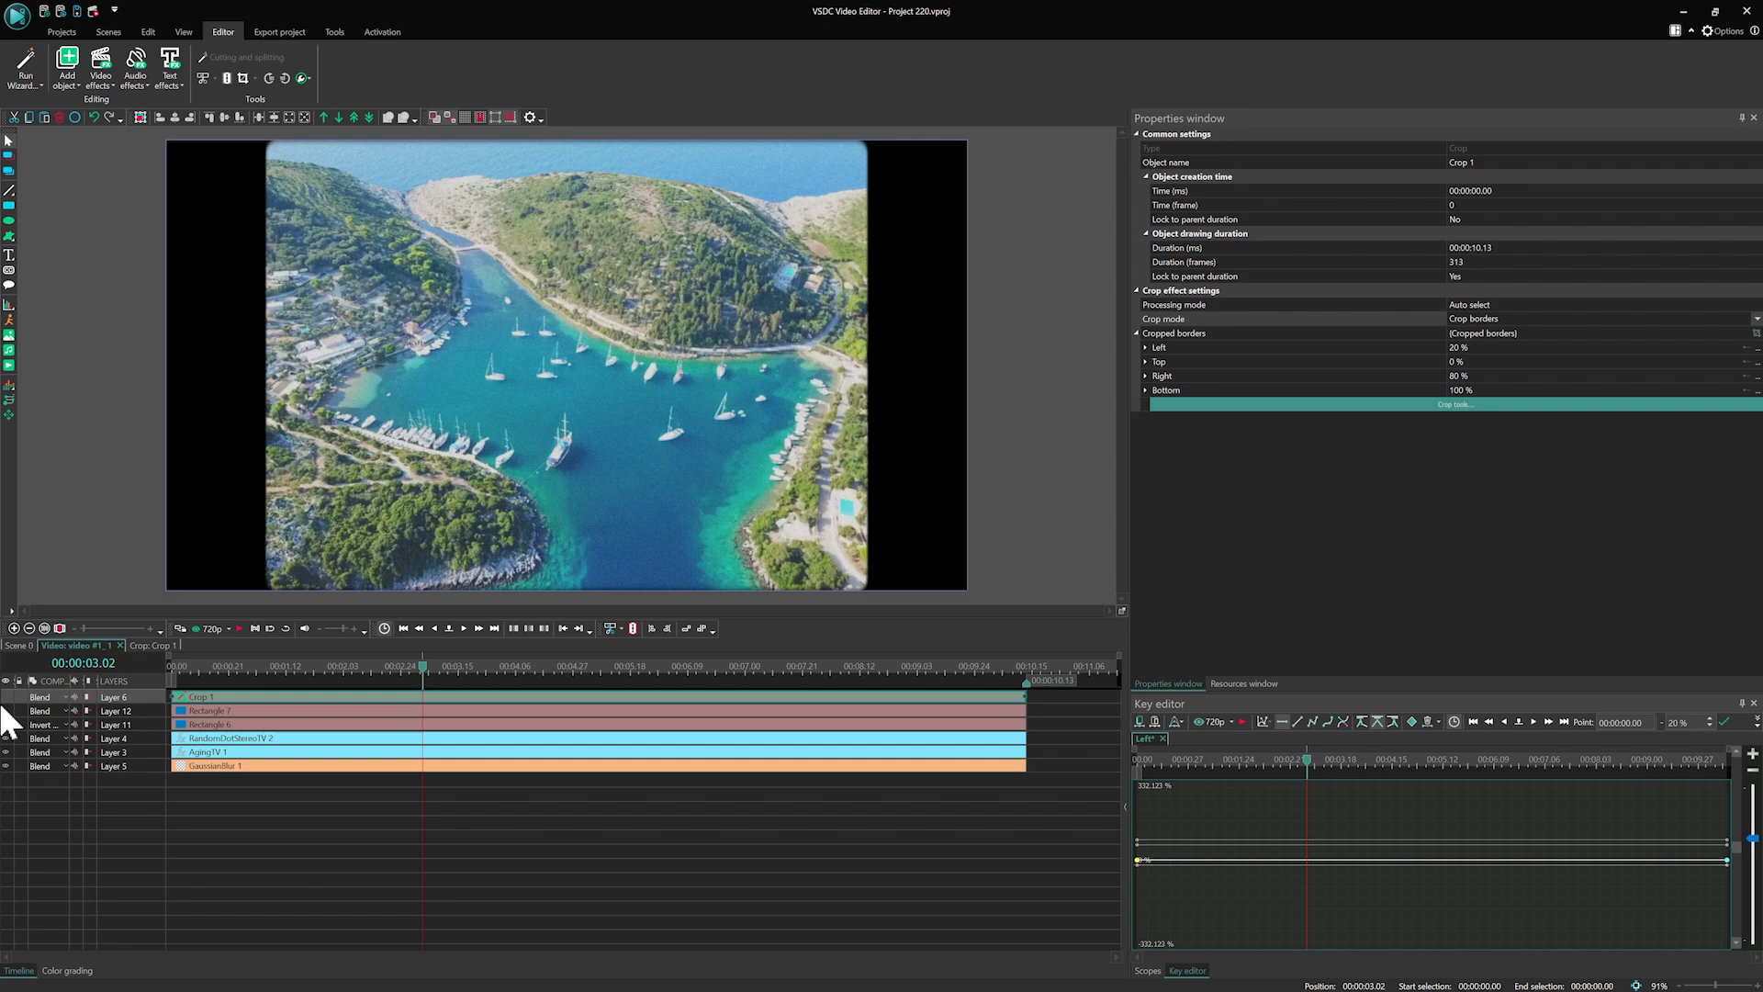
Convert all drone clips into a scene-sized Sprite 1, not a container, showing effects, and open it.
click(26, 645)
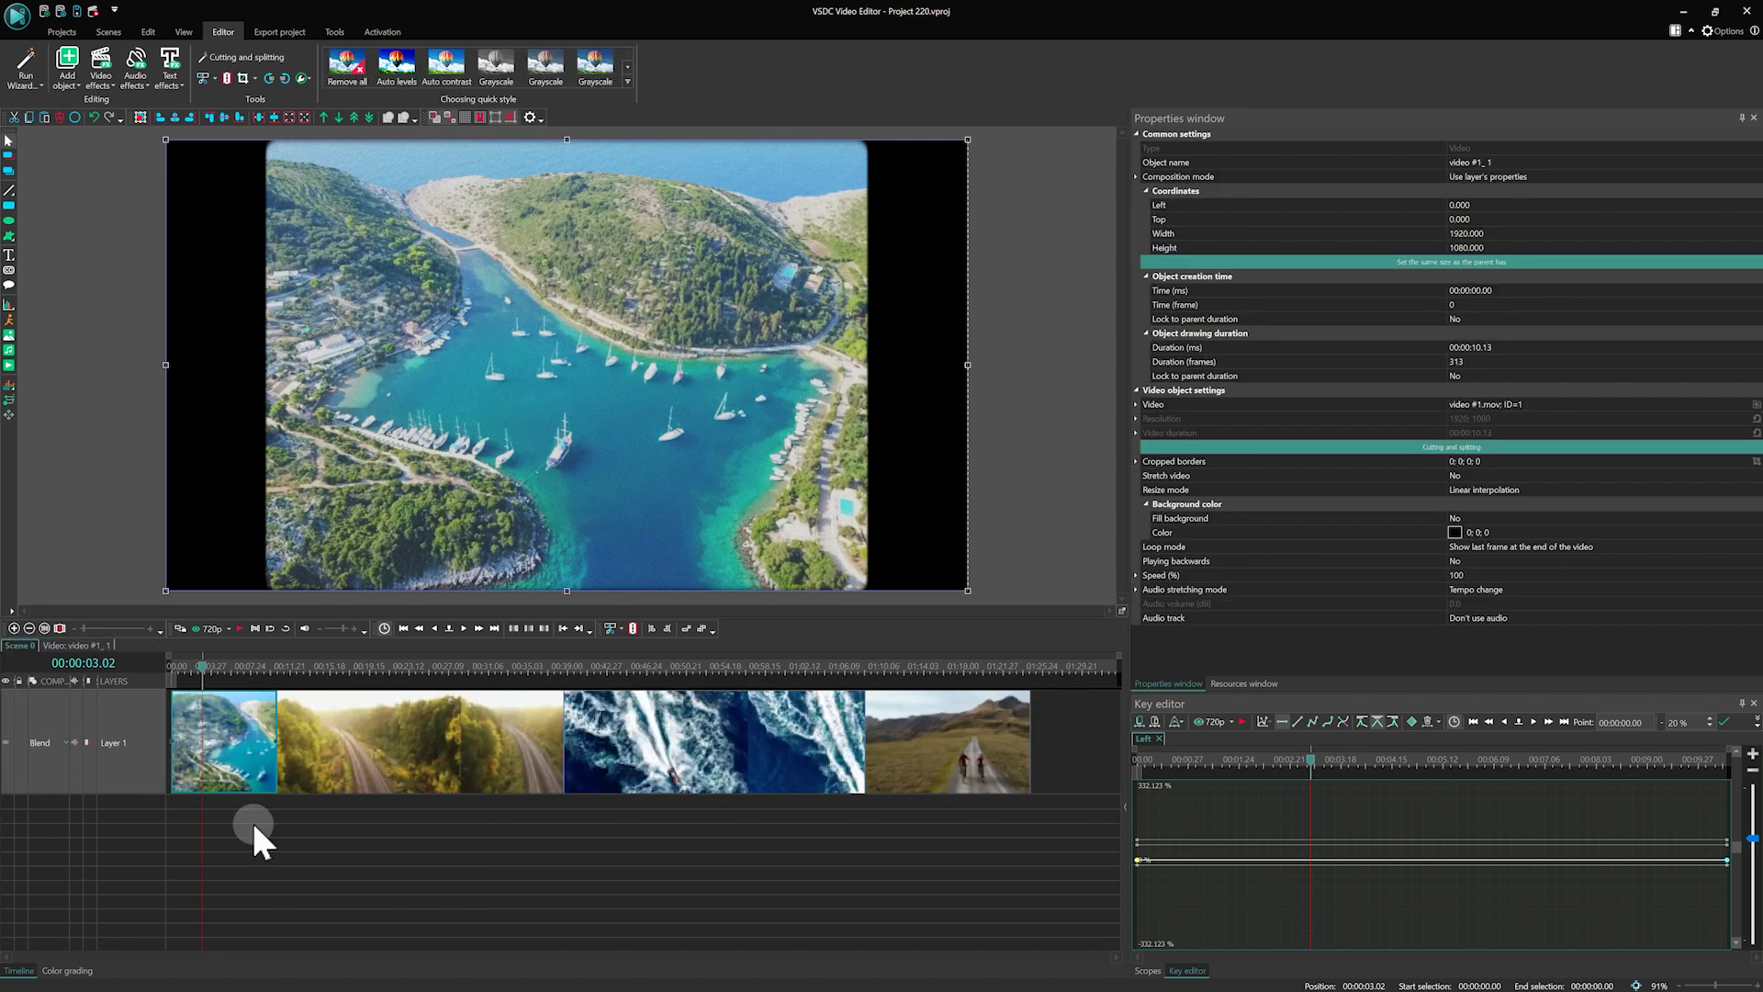
drag(219, 827, 1001, 739)
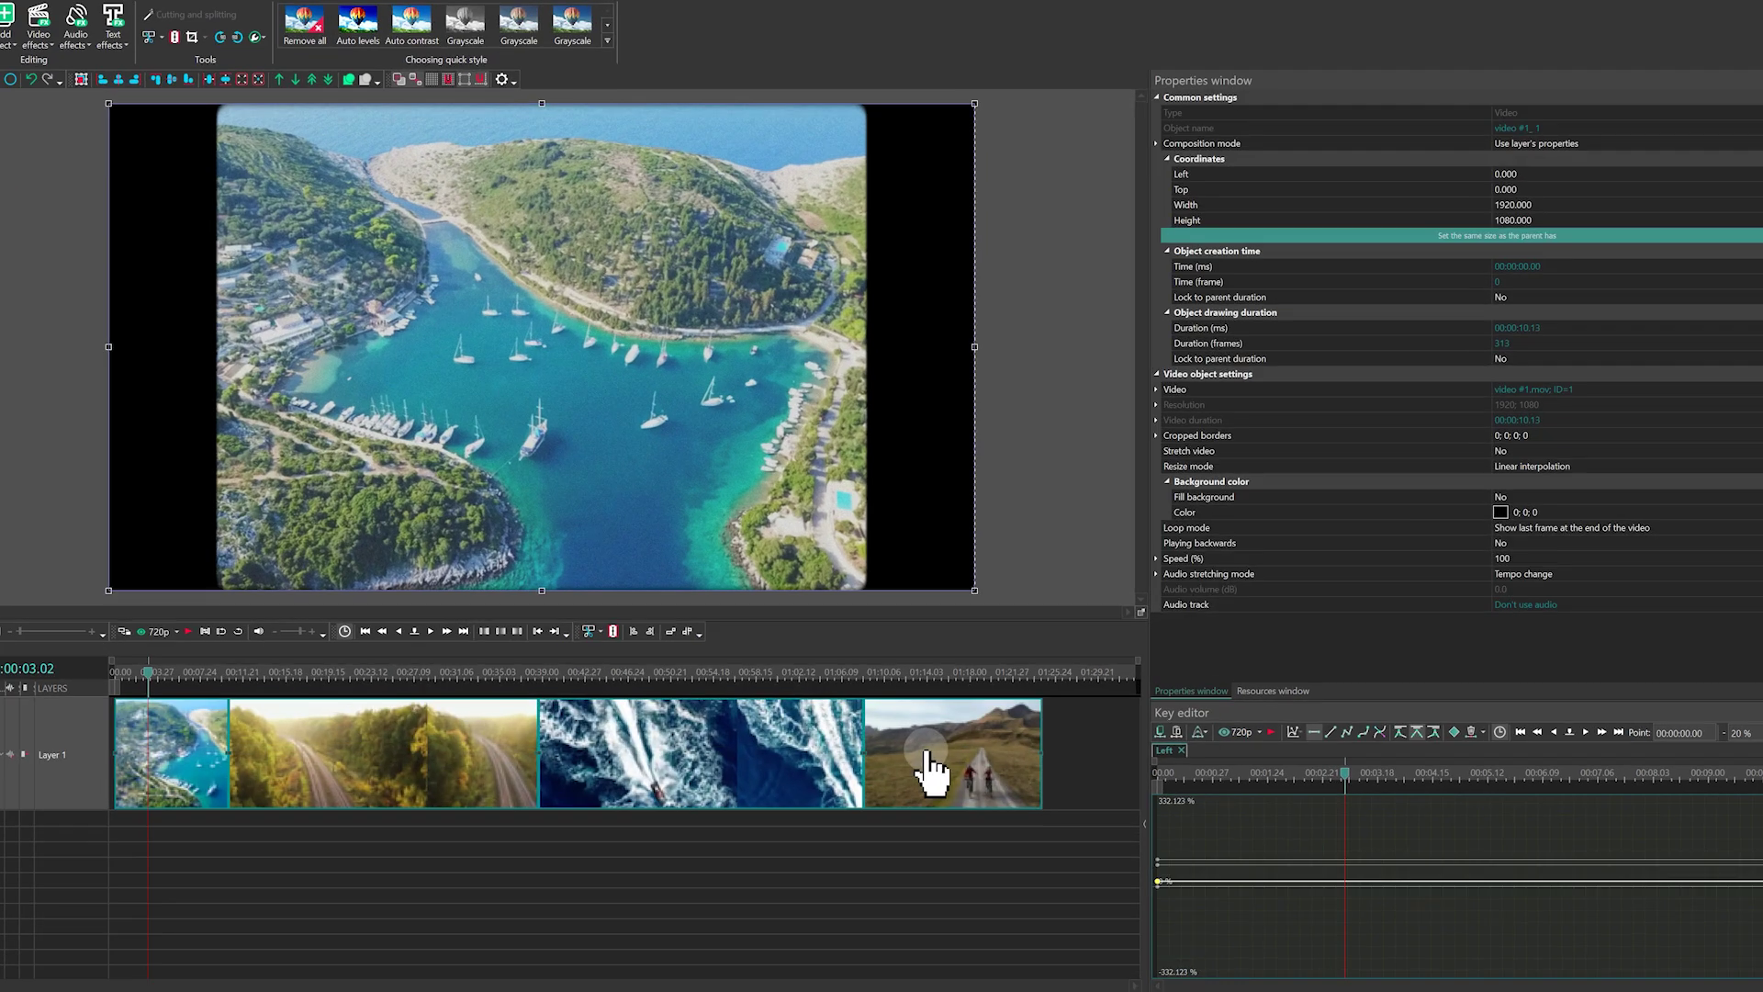
right_click(960, 746)
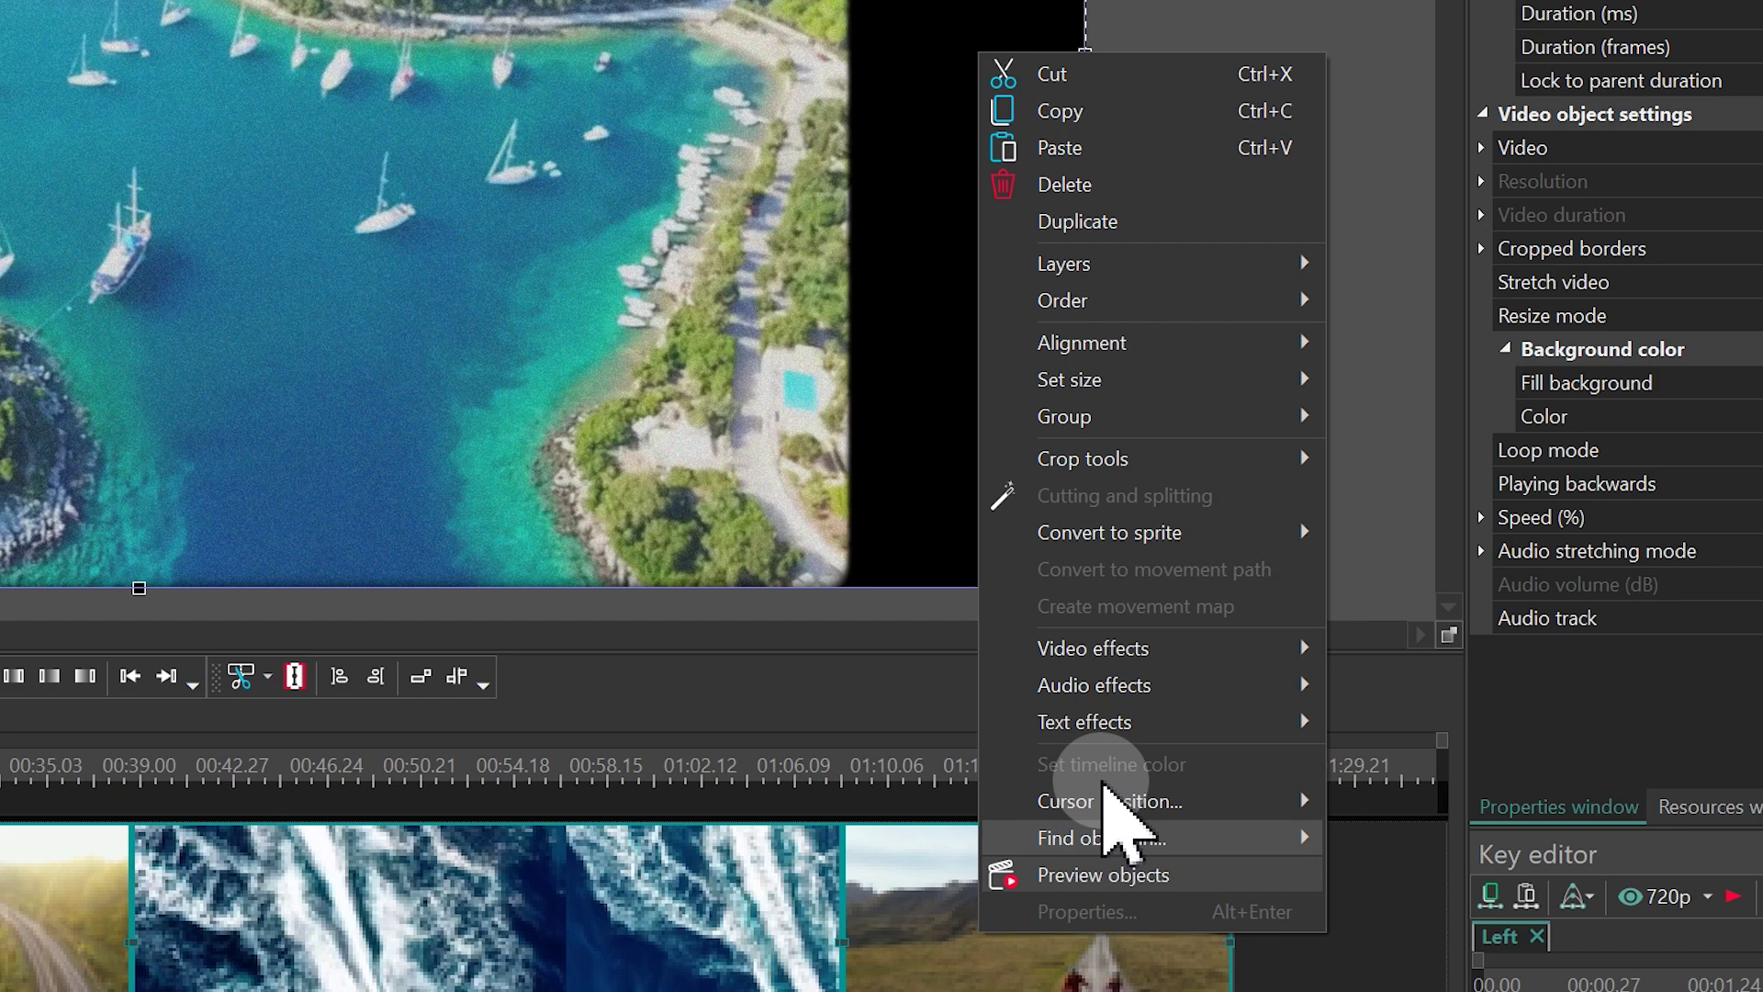
mouse_move(1109, 531)
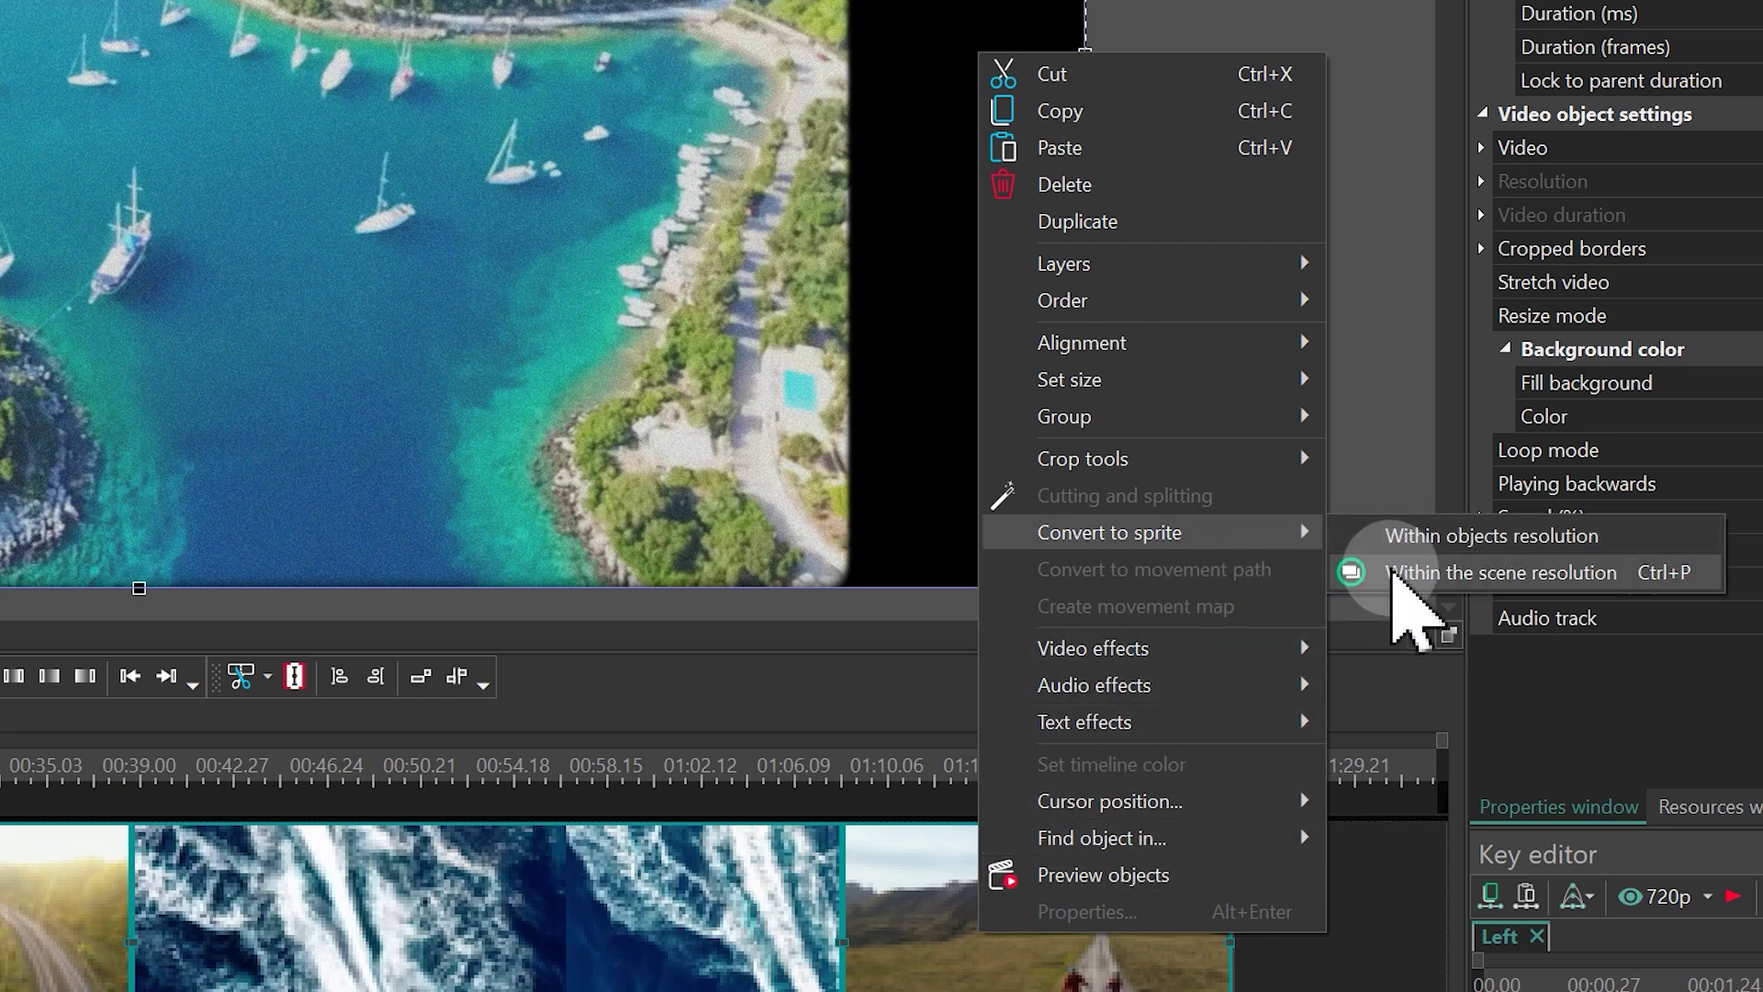
click(1391, 579)
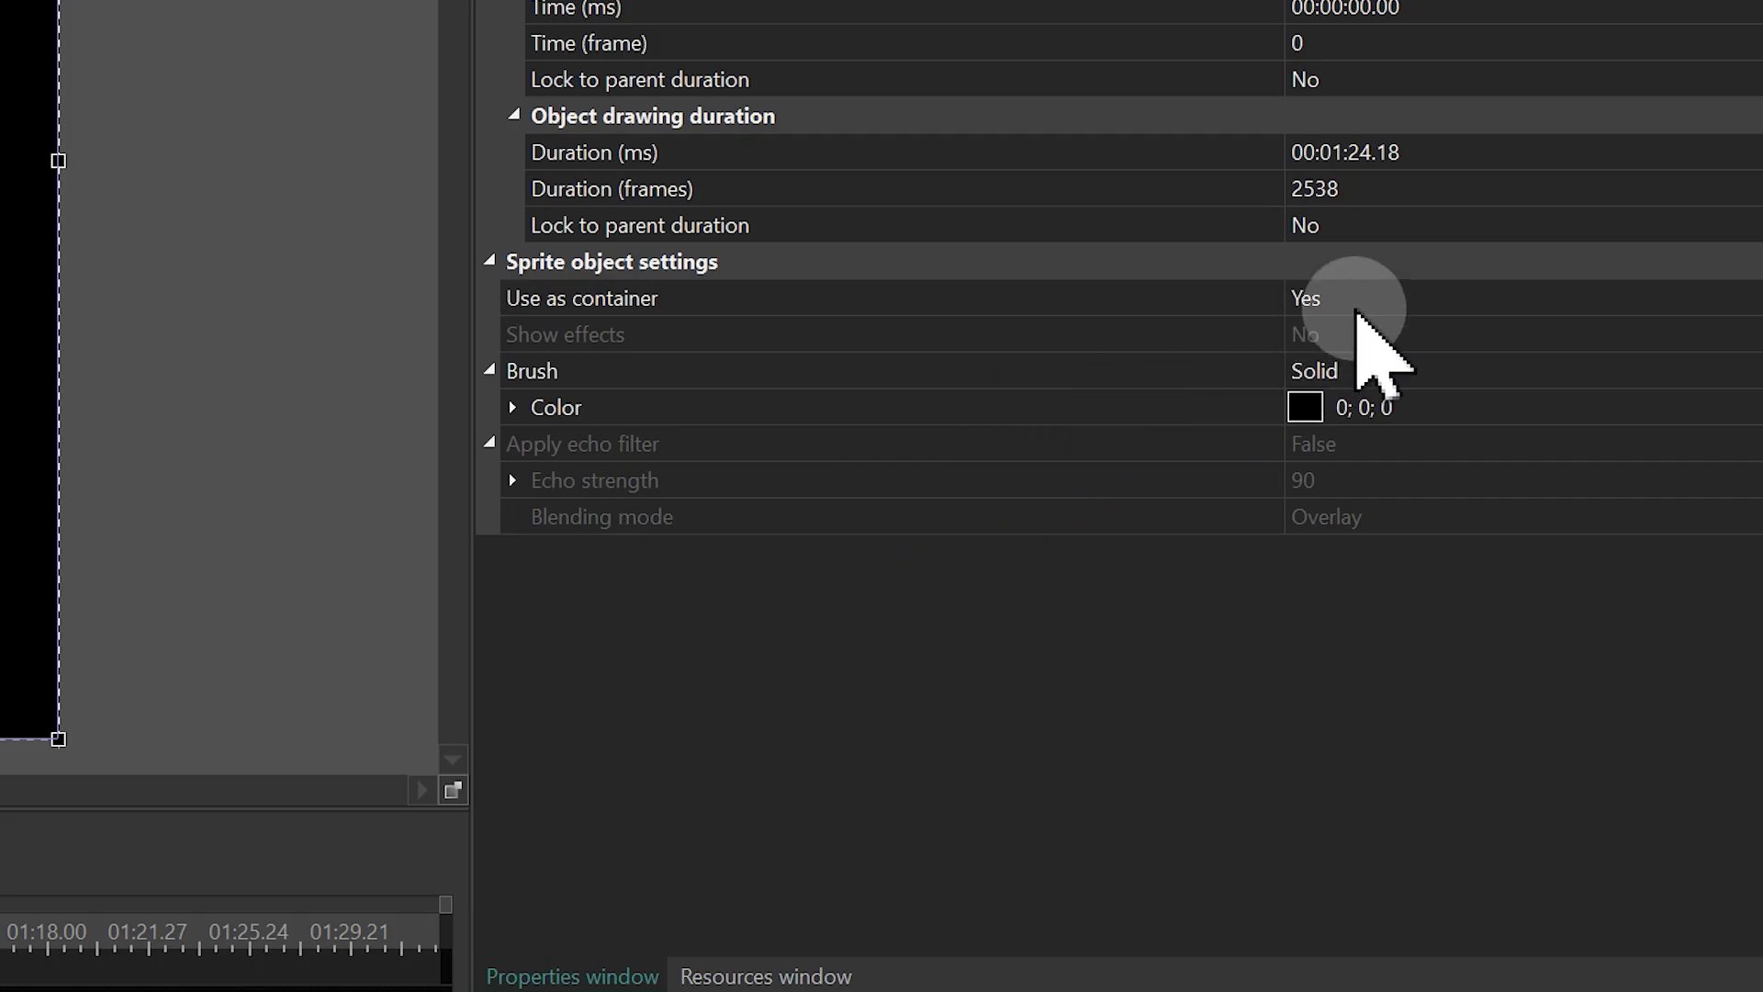
double_click(1357, 303)
double_click(1340, 338)
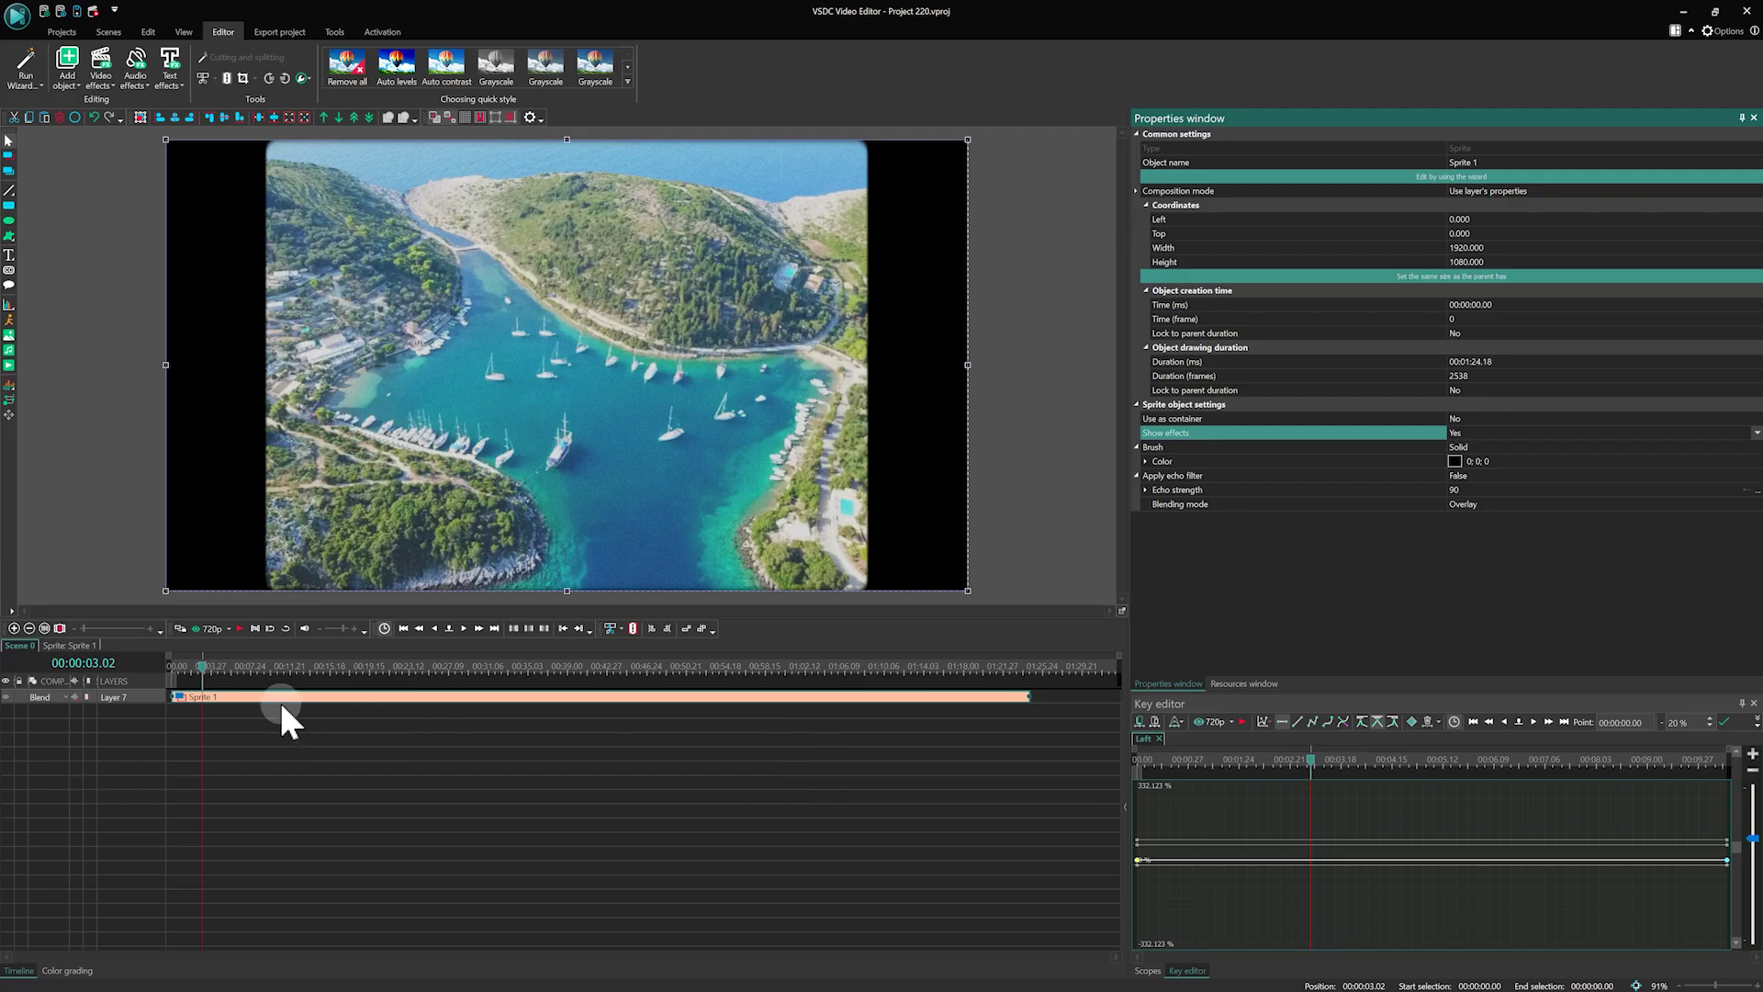
double_click(276, 697)
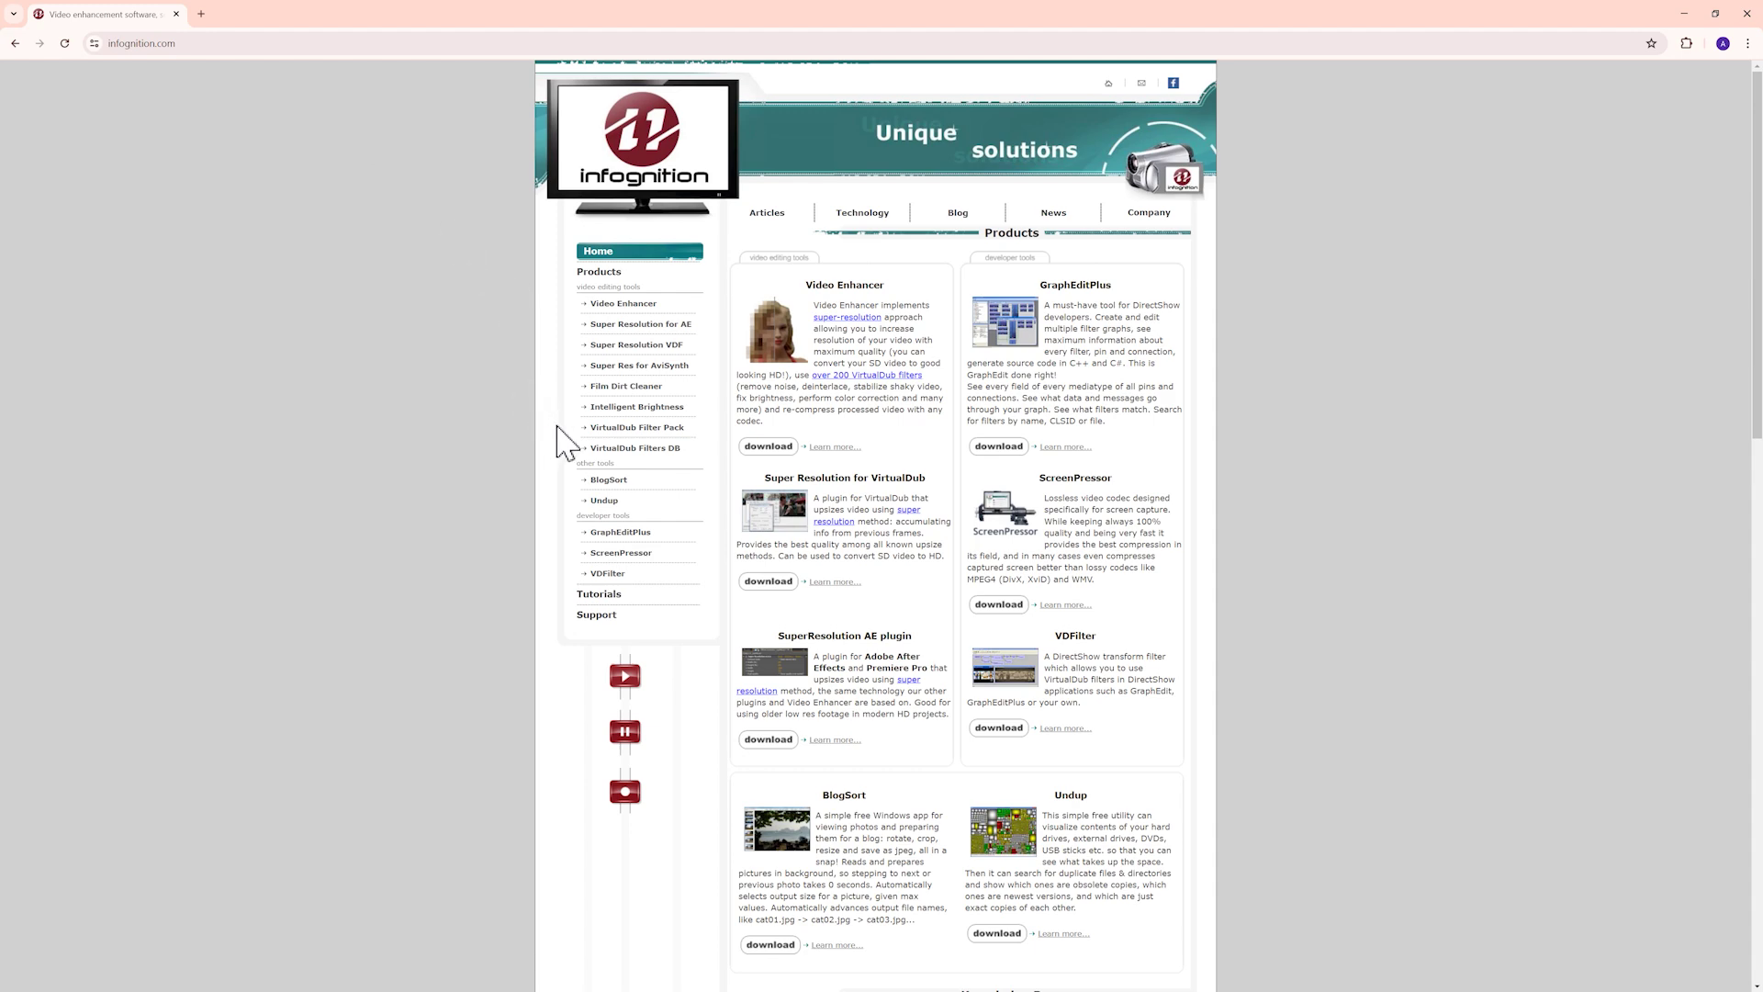
Download MSU Old cinema from Infognition's VirtualDub Filters DB video effects list.
click(613, 450)
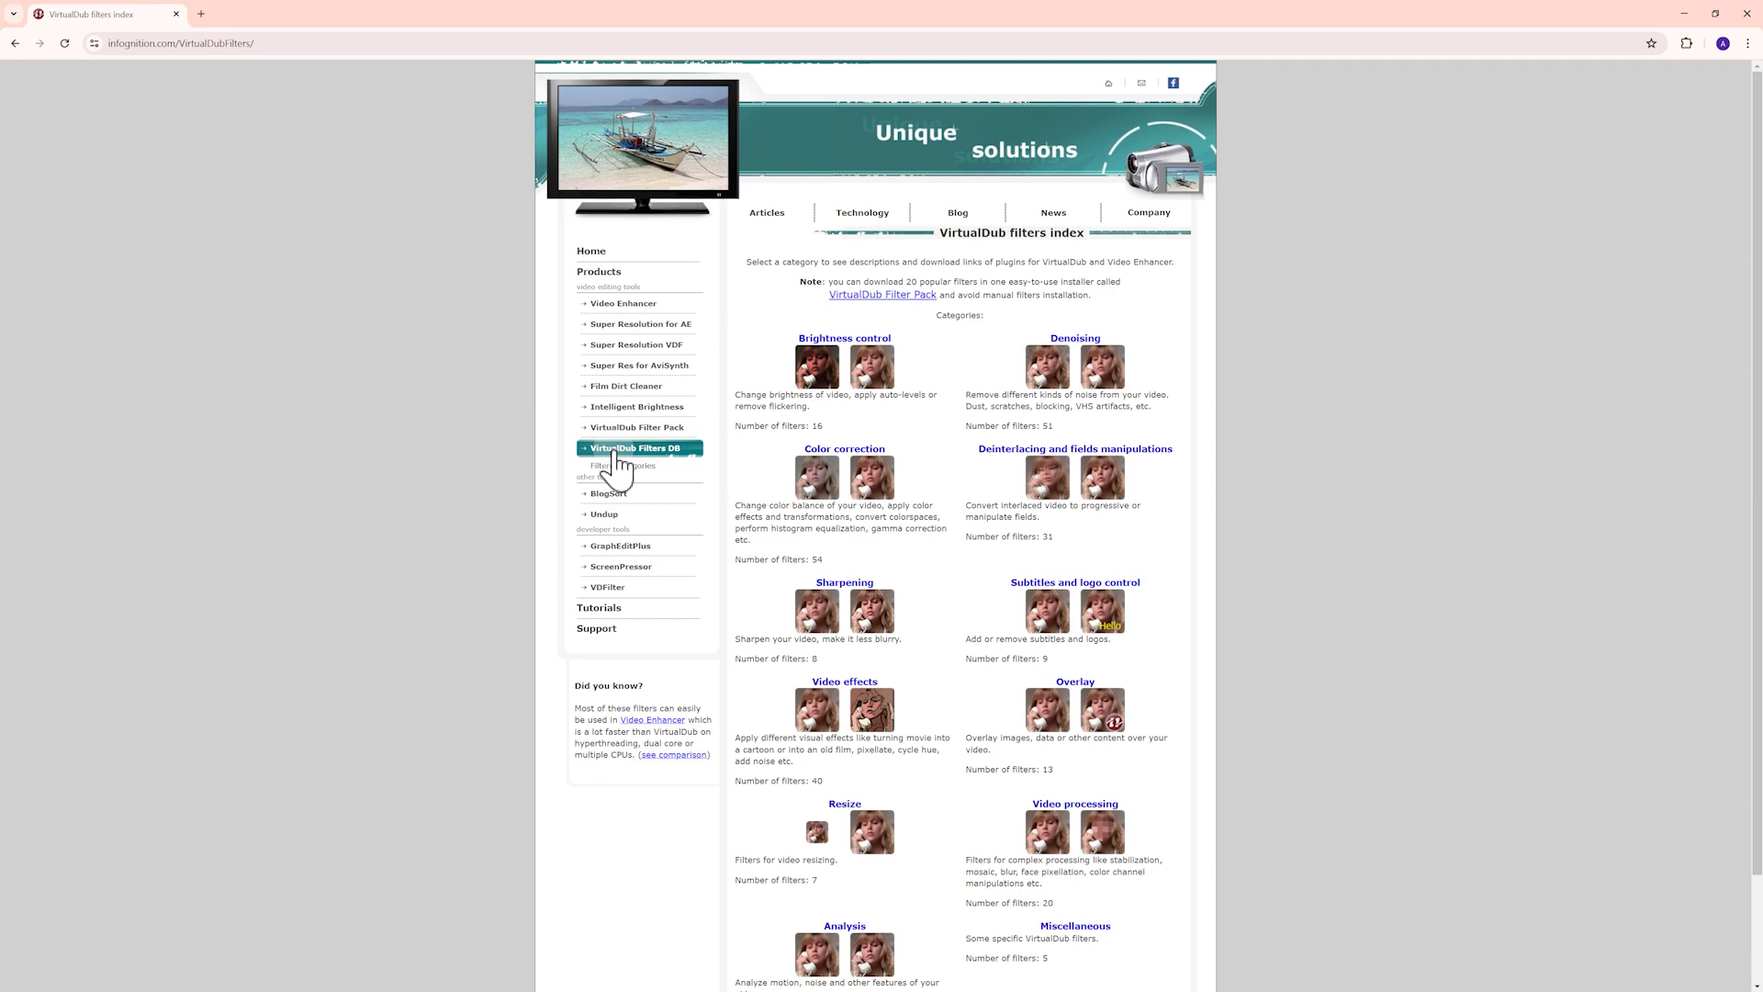
click(845, 684)
scroll(851, 690, down, 2)
scroll(850, 679, down, 2)
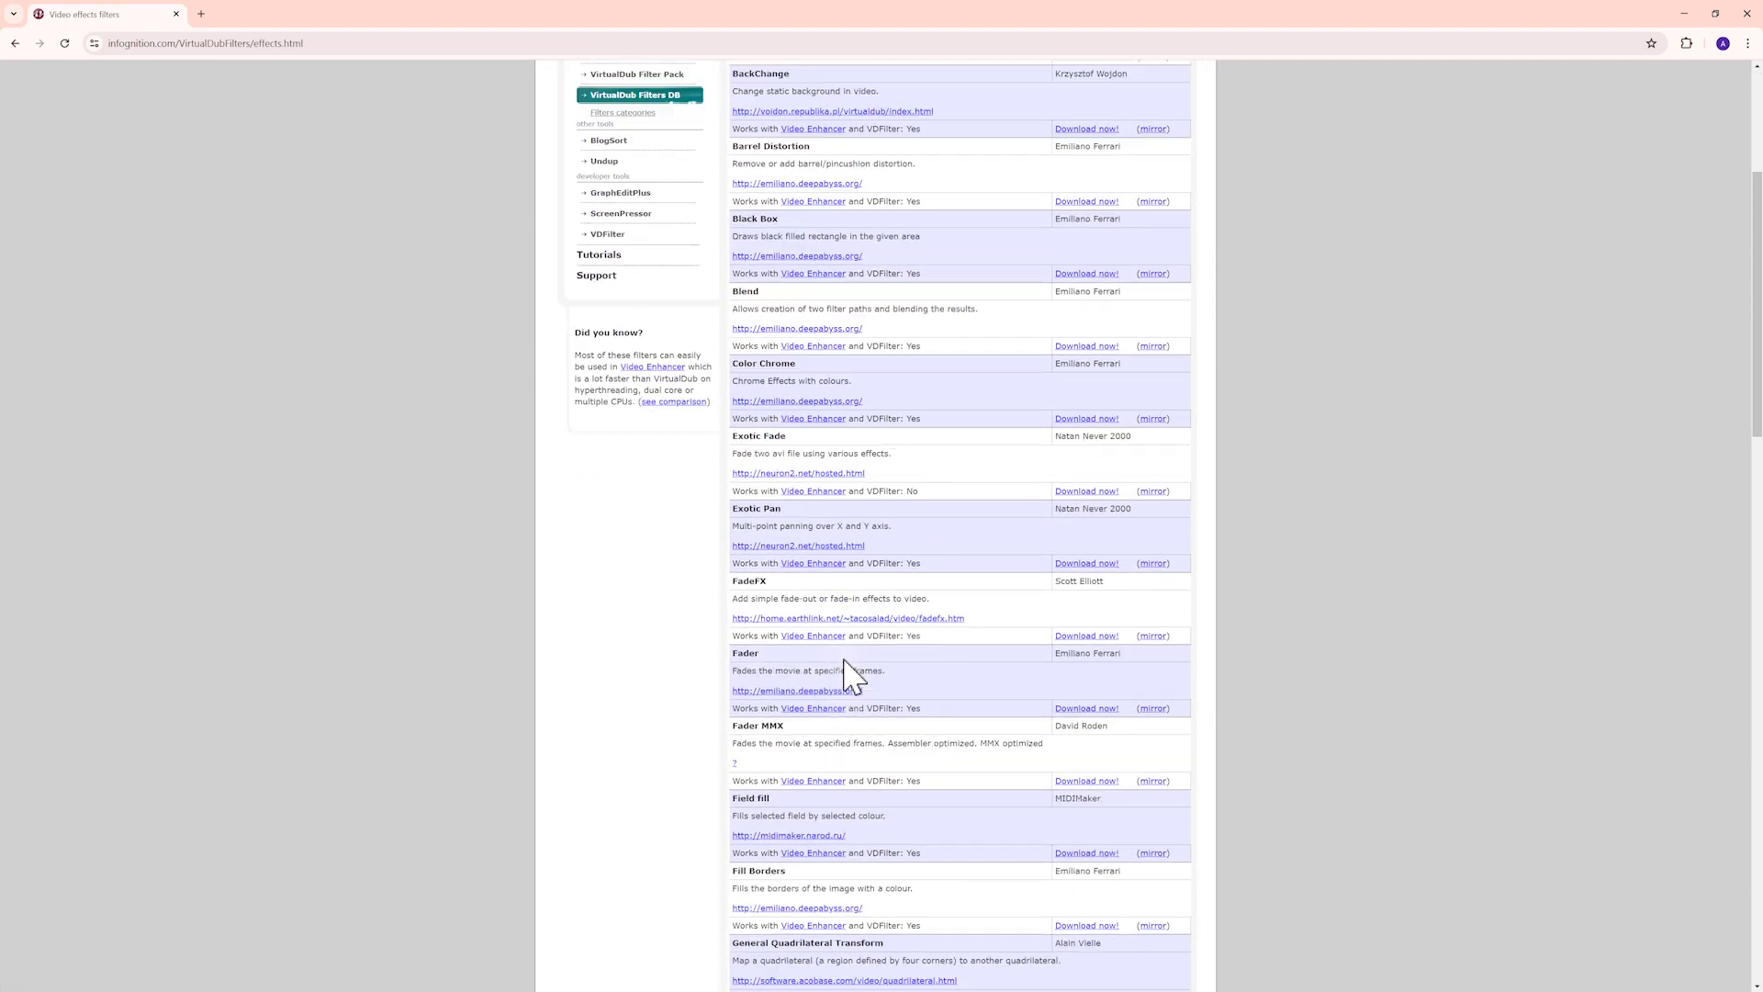
scroll(851, 665, down, 2)
scroll(851, 652, down, 2)
scroll(851, 641, down, 2)
scroll(851, 643, down, 1)
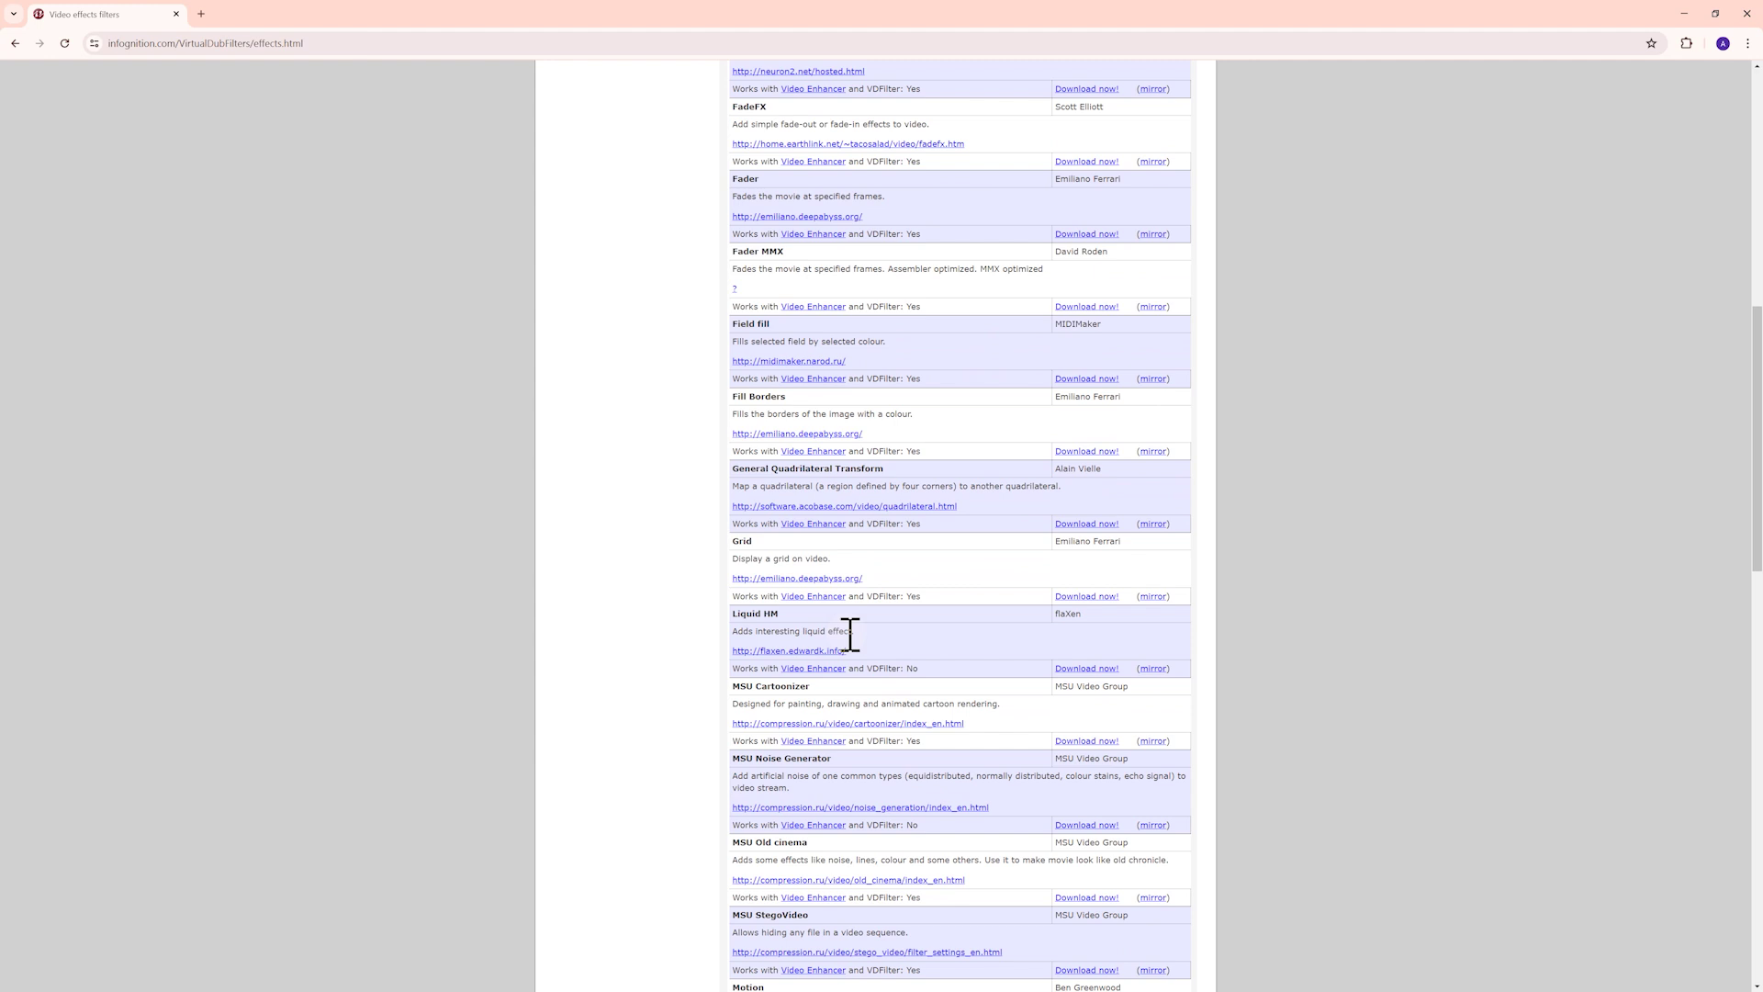
scroll(850, 641, down, 1)
scroll(850, 637, down, 1)
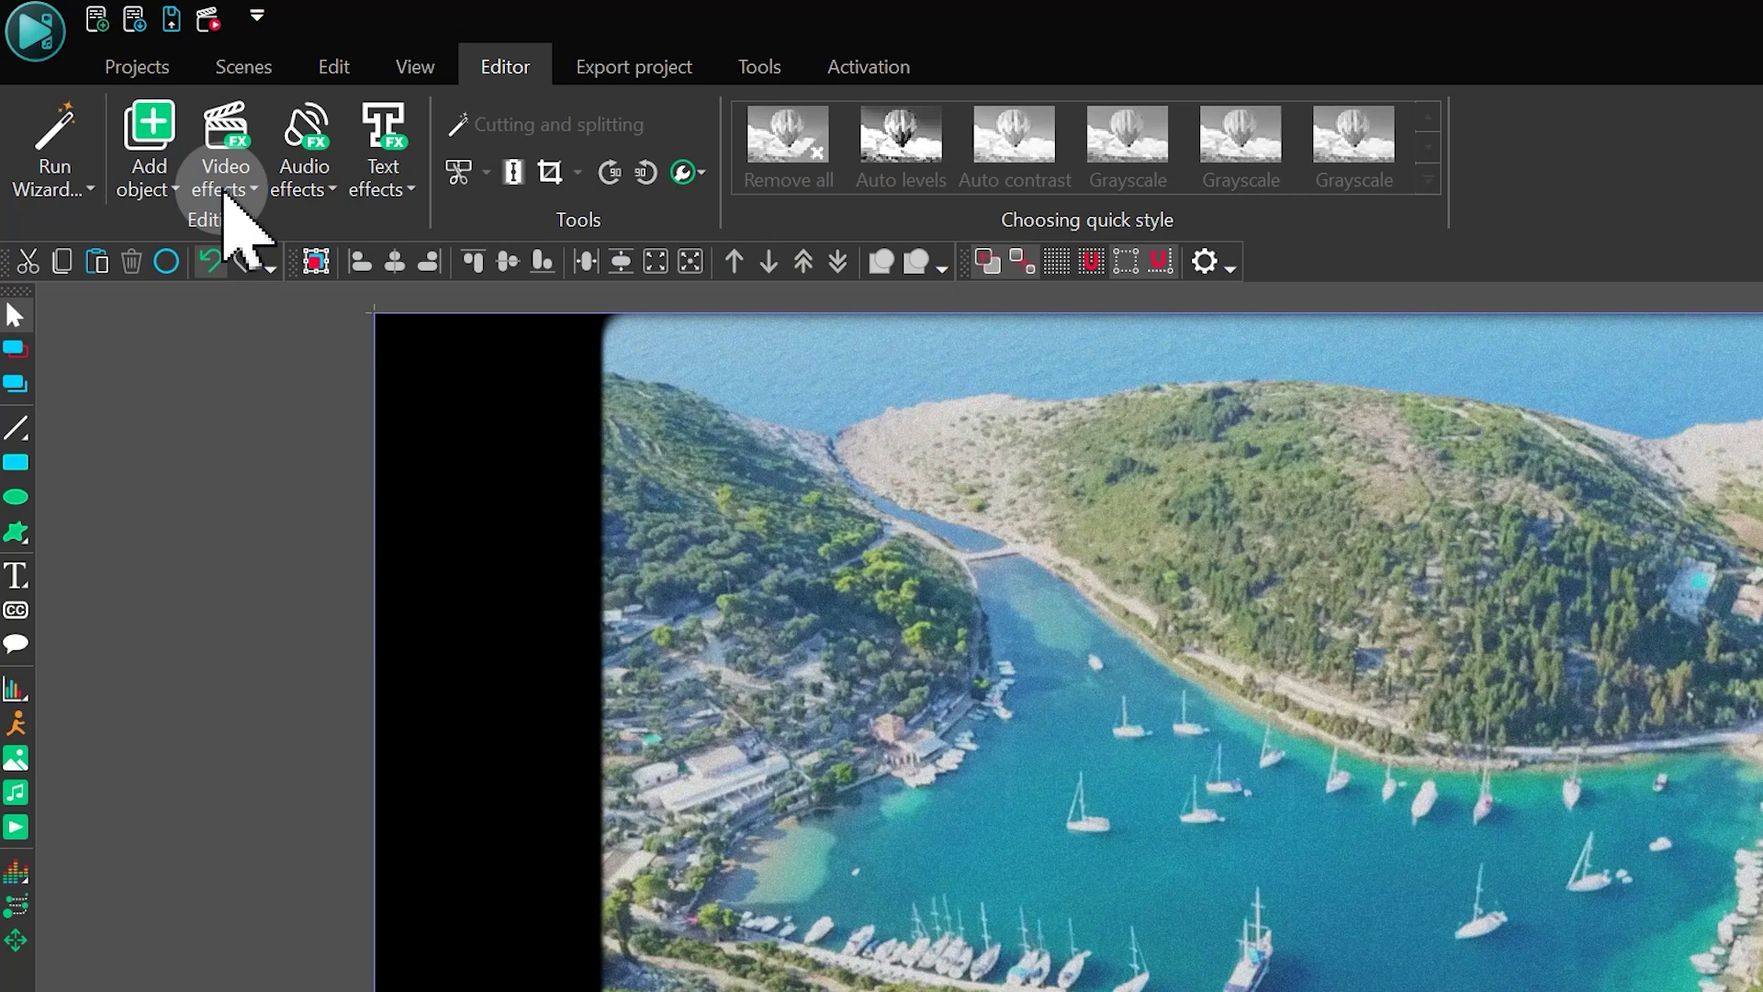
Add a VirtualDub filter effect and load msu_oldcinema_20.vdf into it.
click(101, 70)
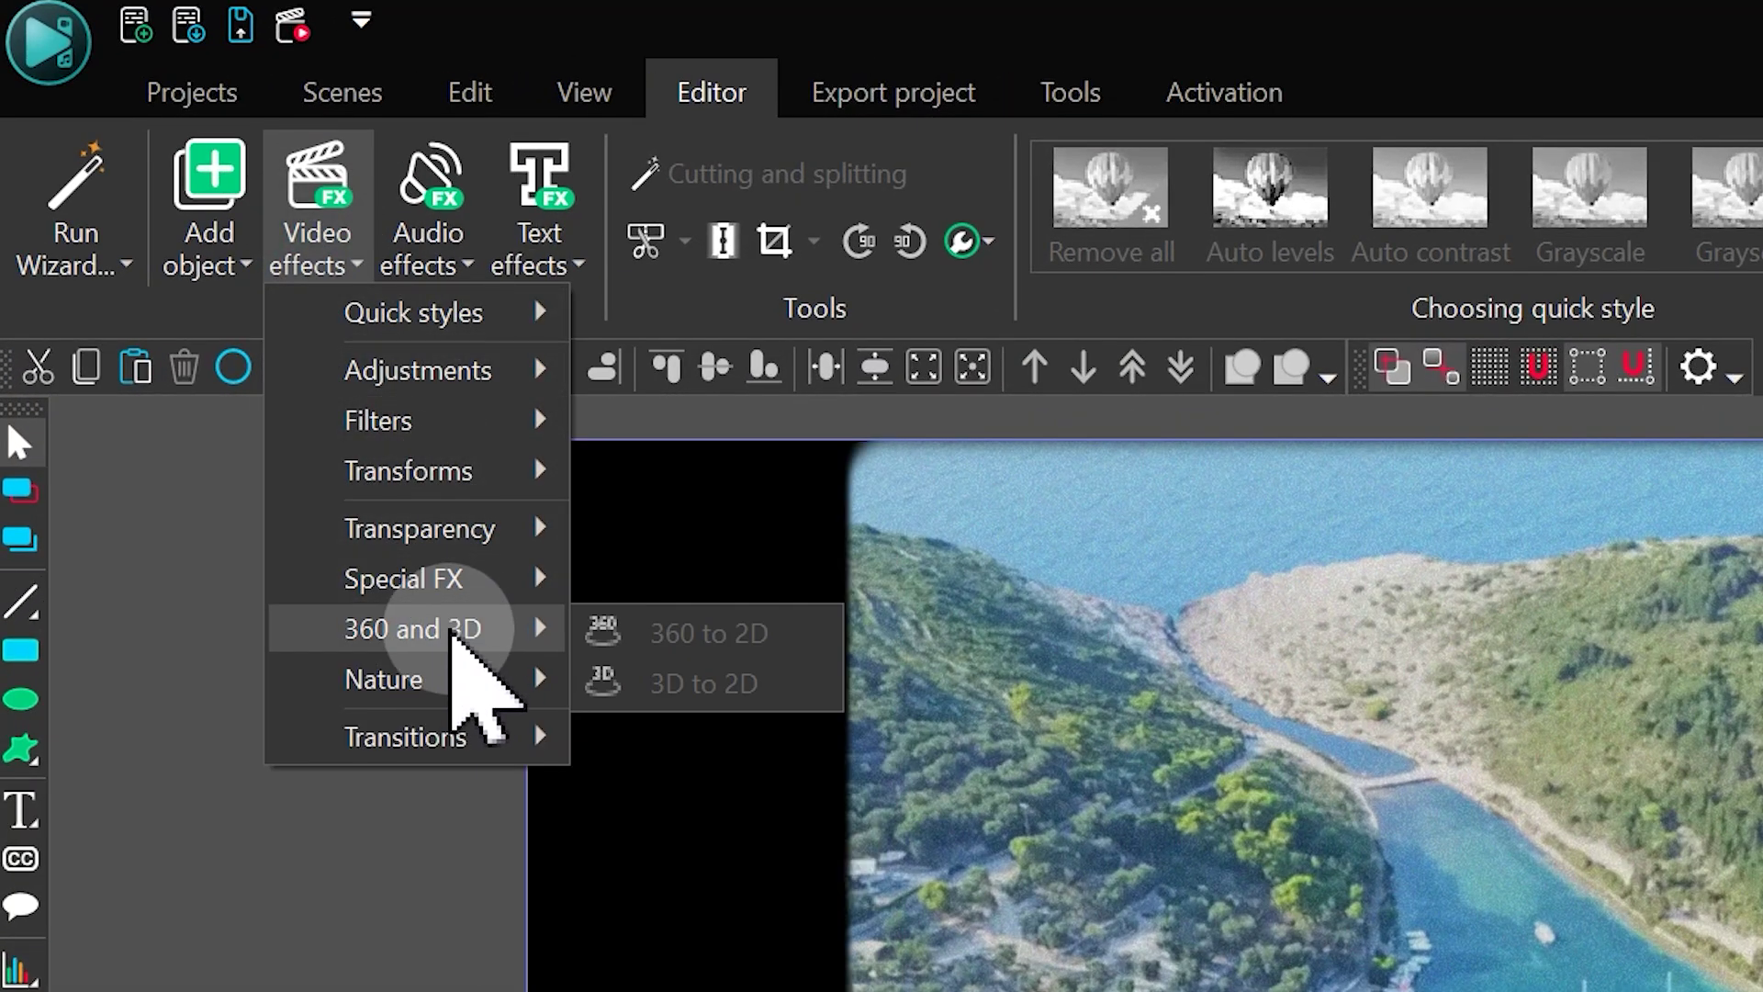
mouse_move(404, 579)
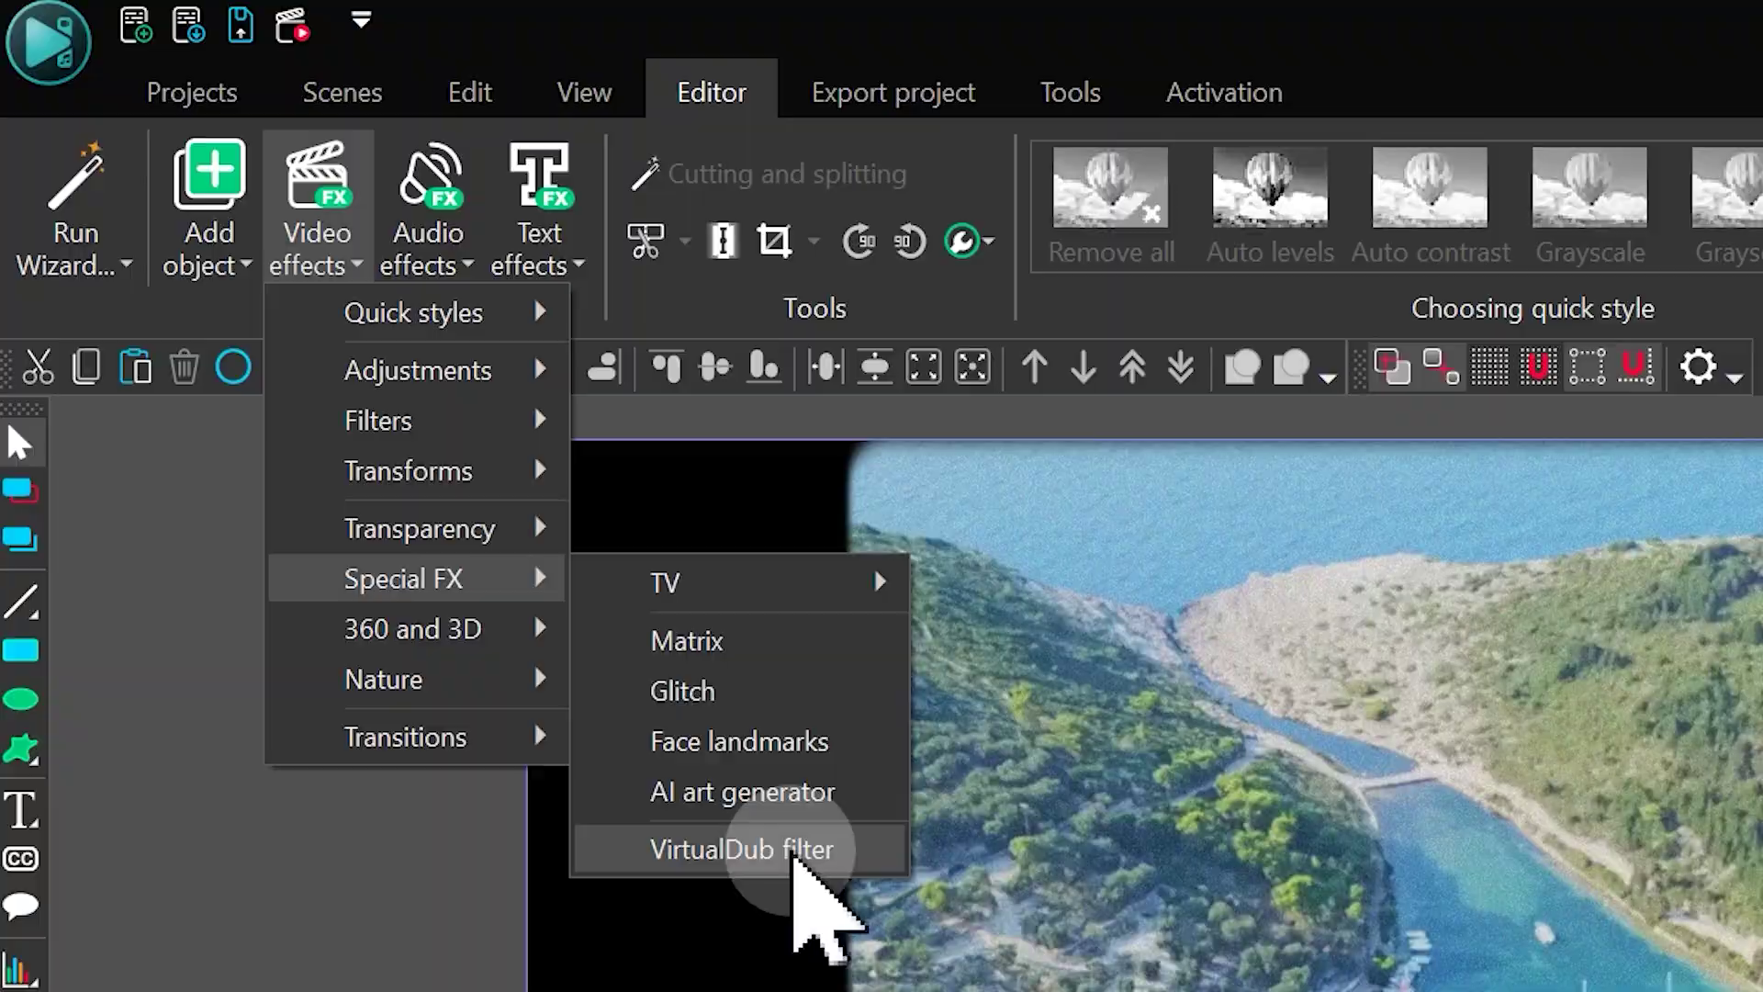
click(795, 853)
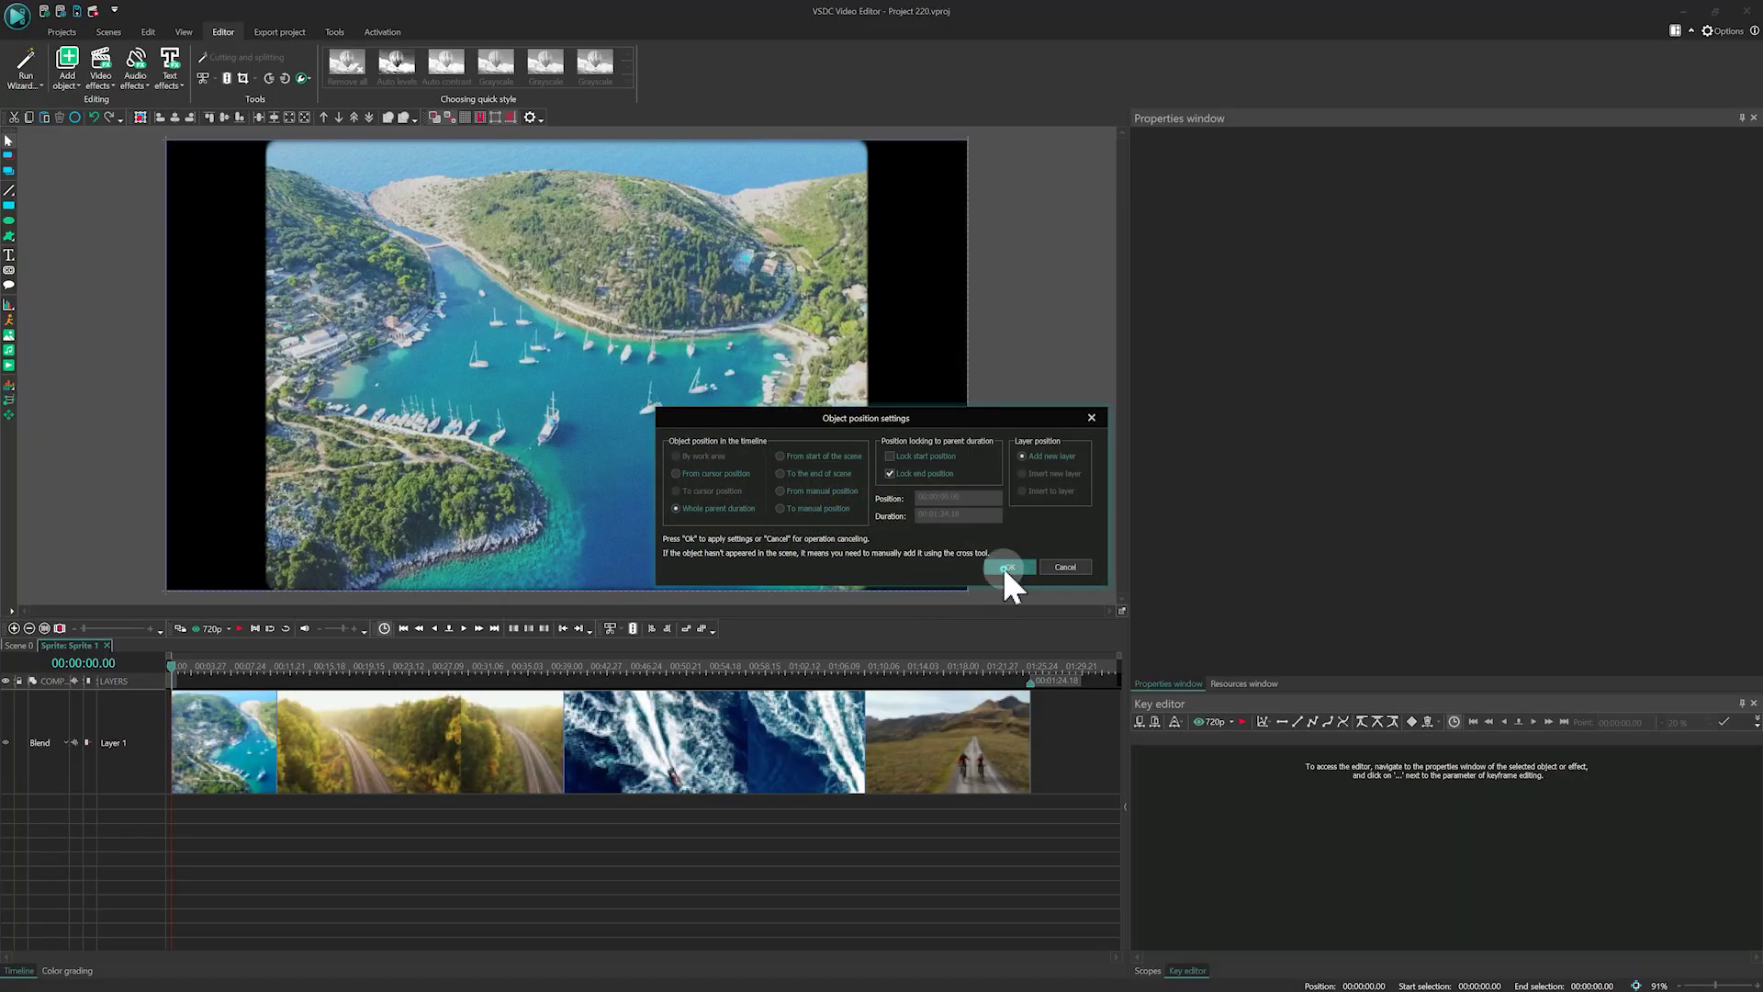
click(1005, 566)
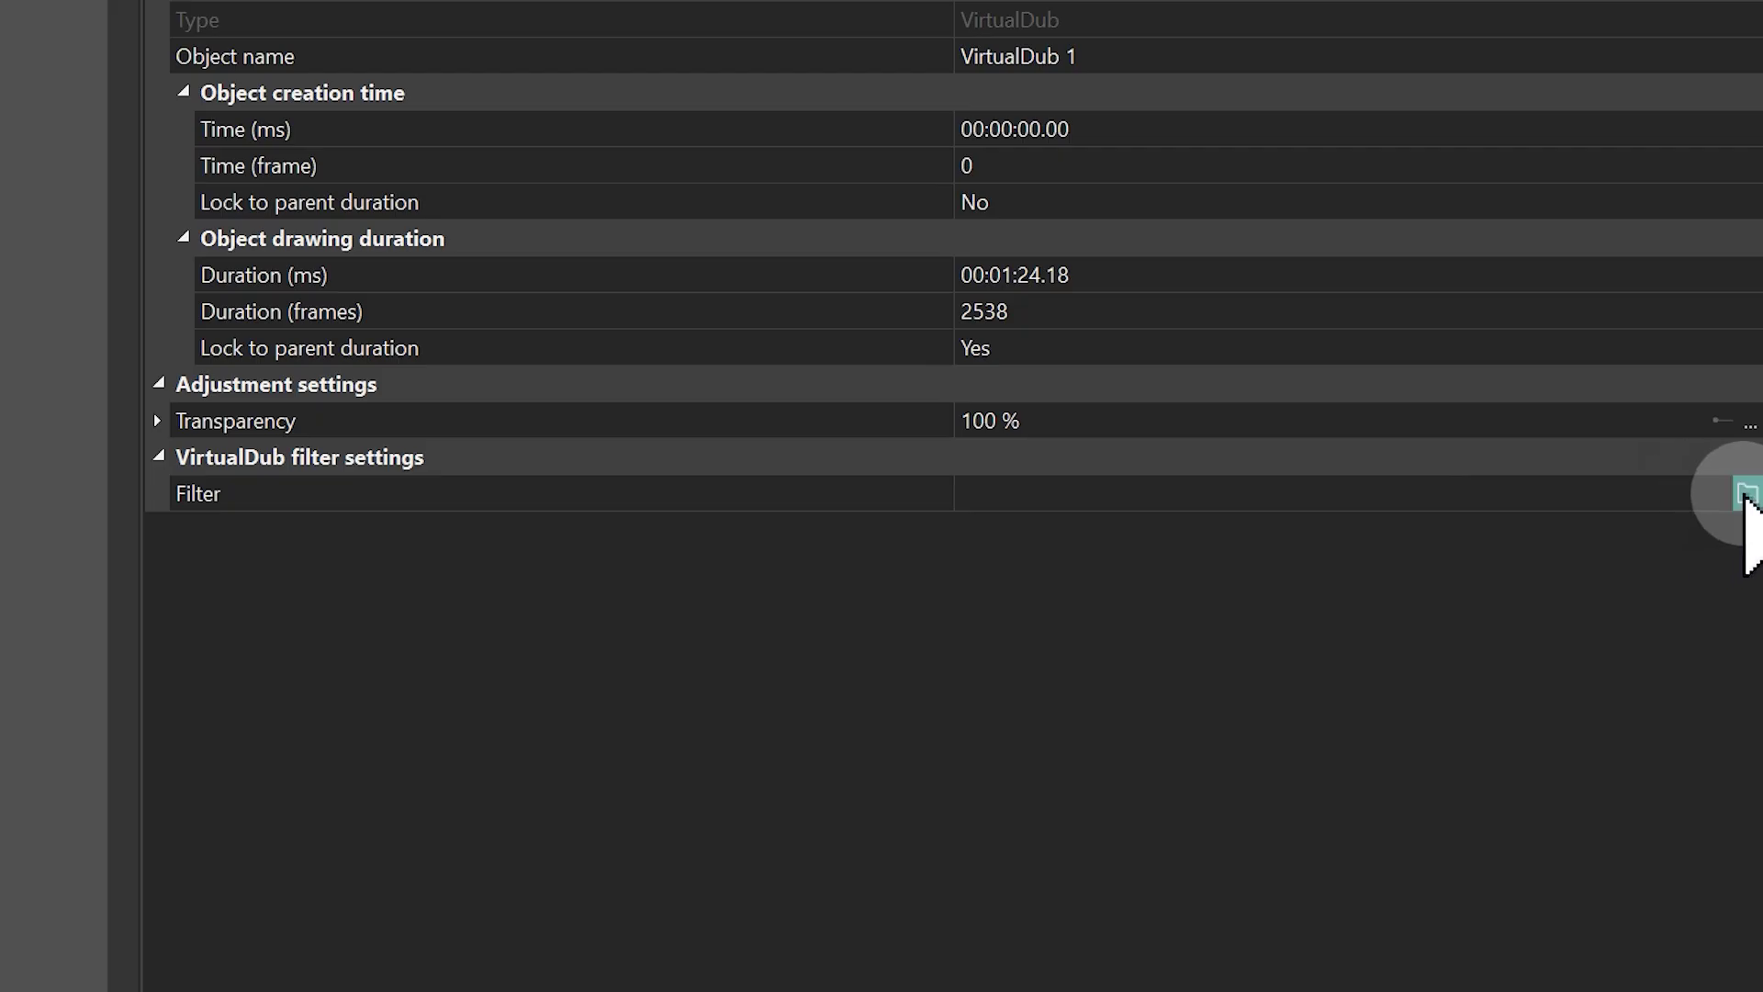
click(1745, 496)
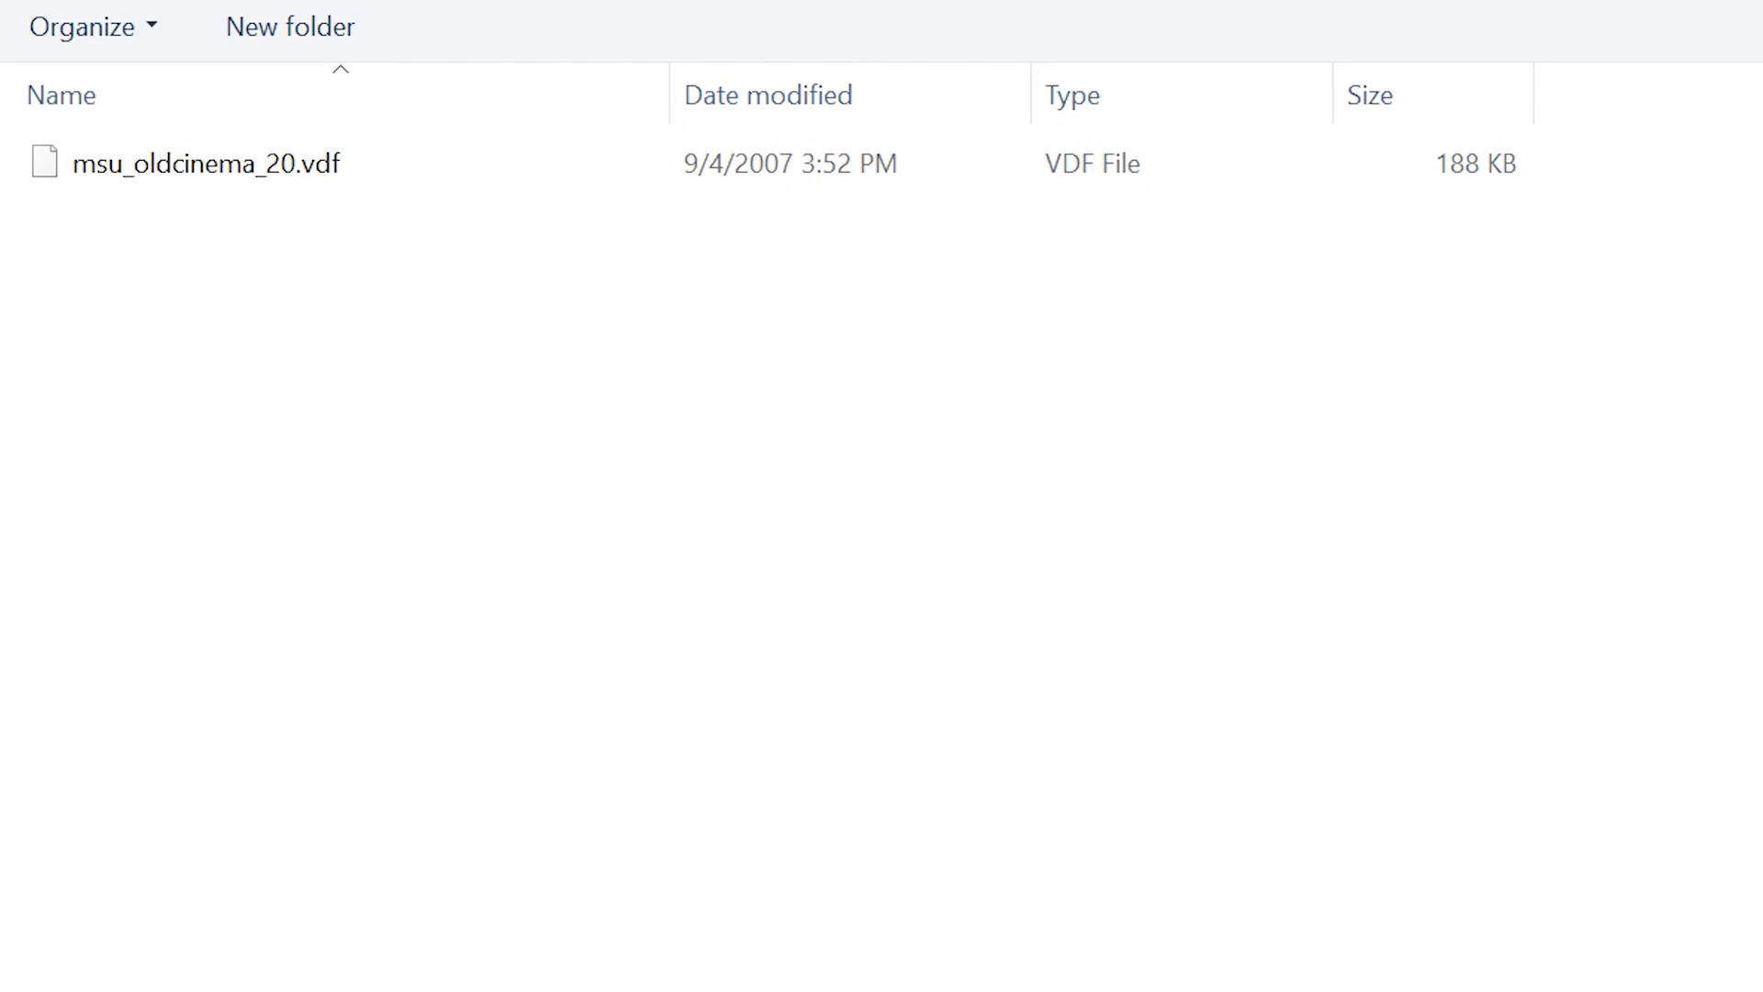
click(447, 162)
double_click(447, 162)
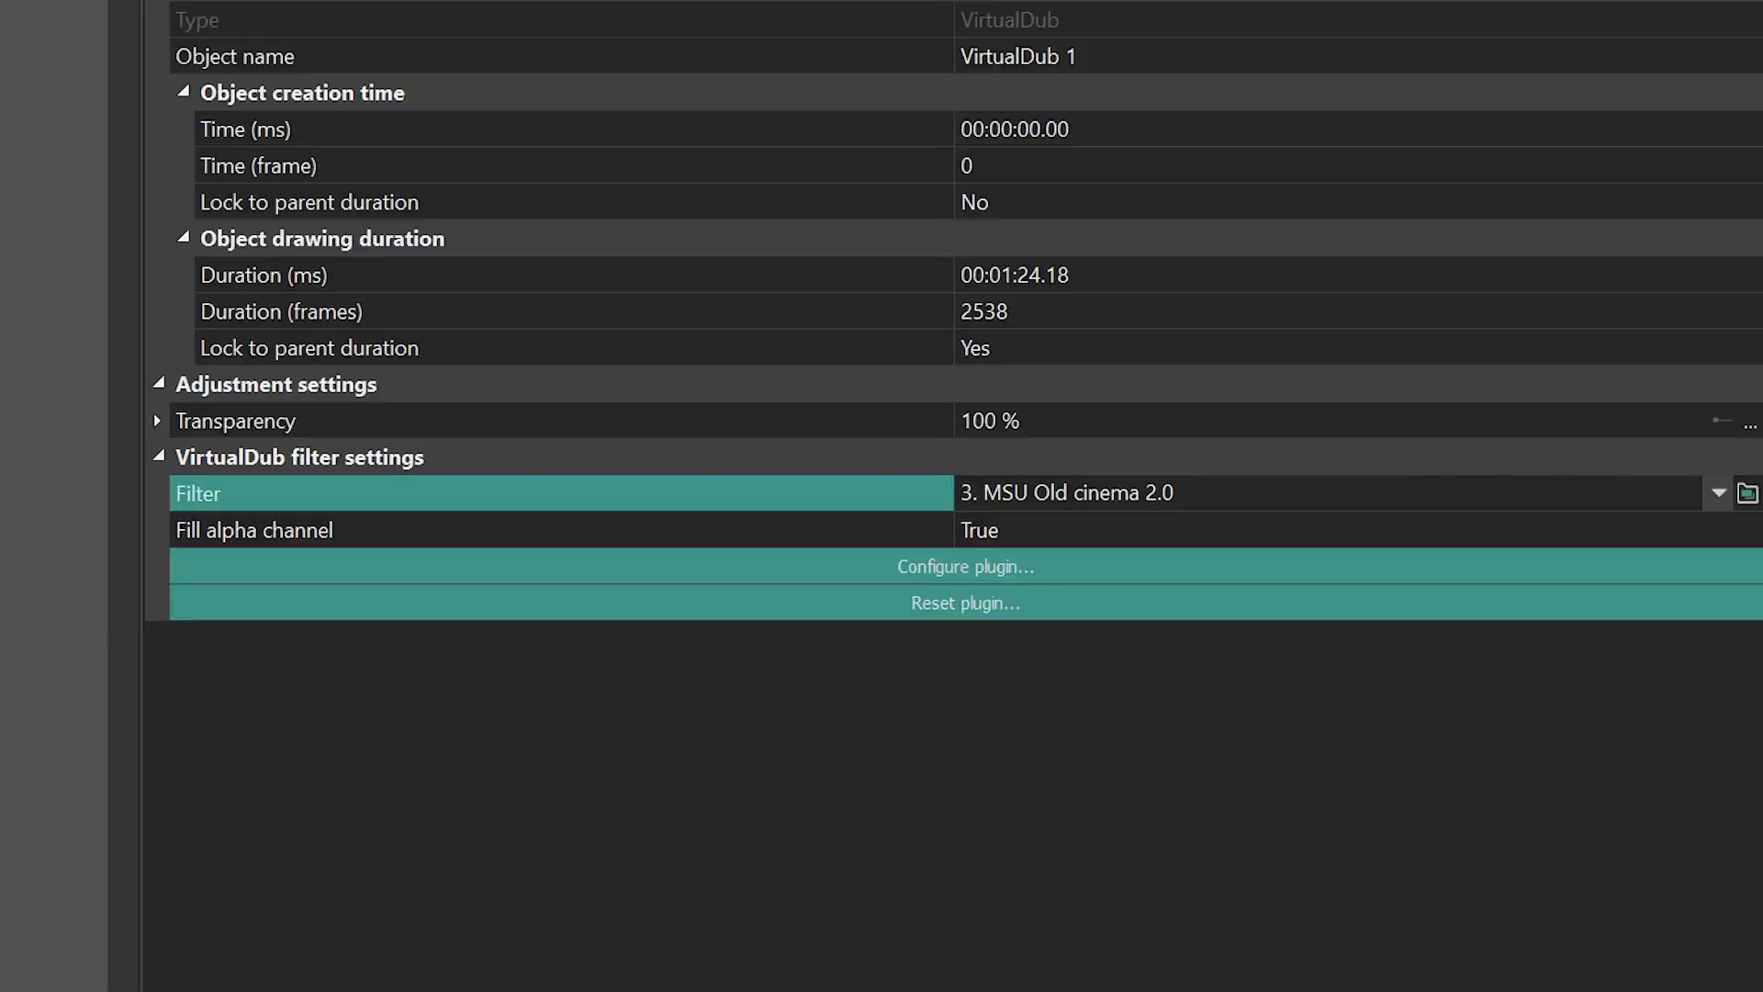
click(1138, 566)
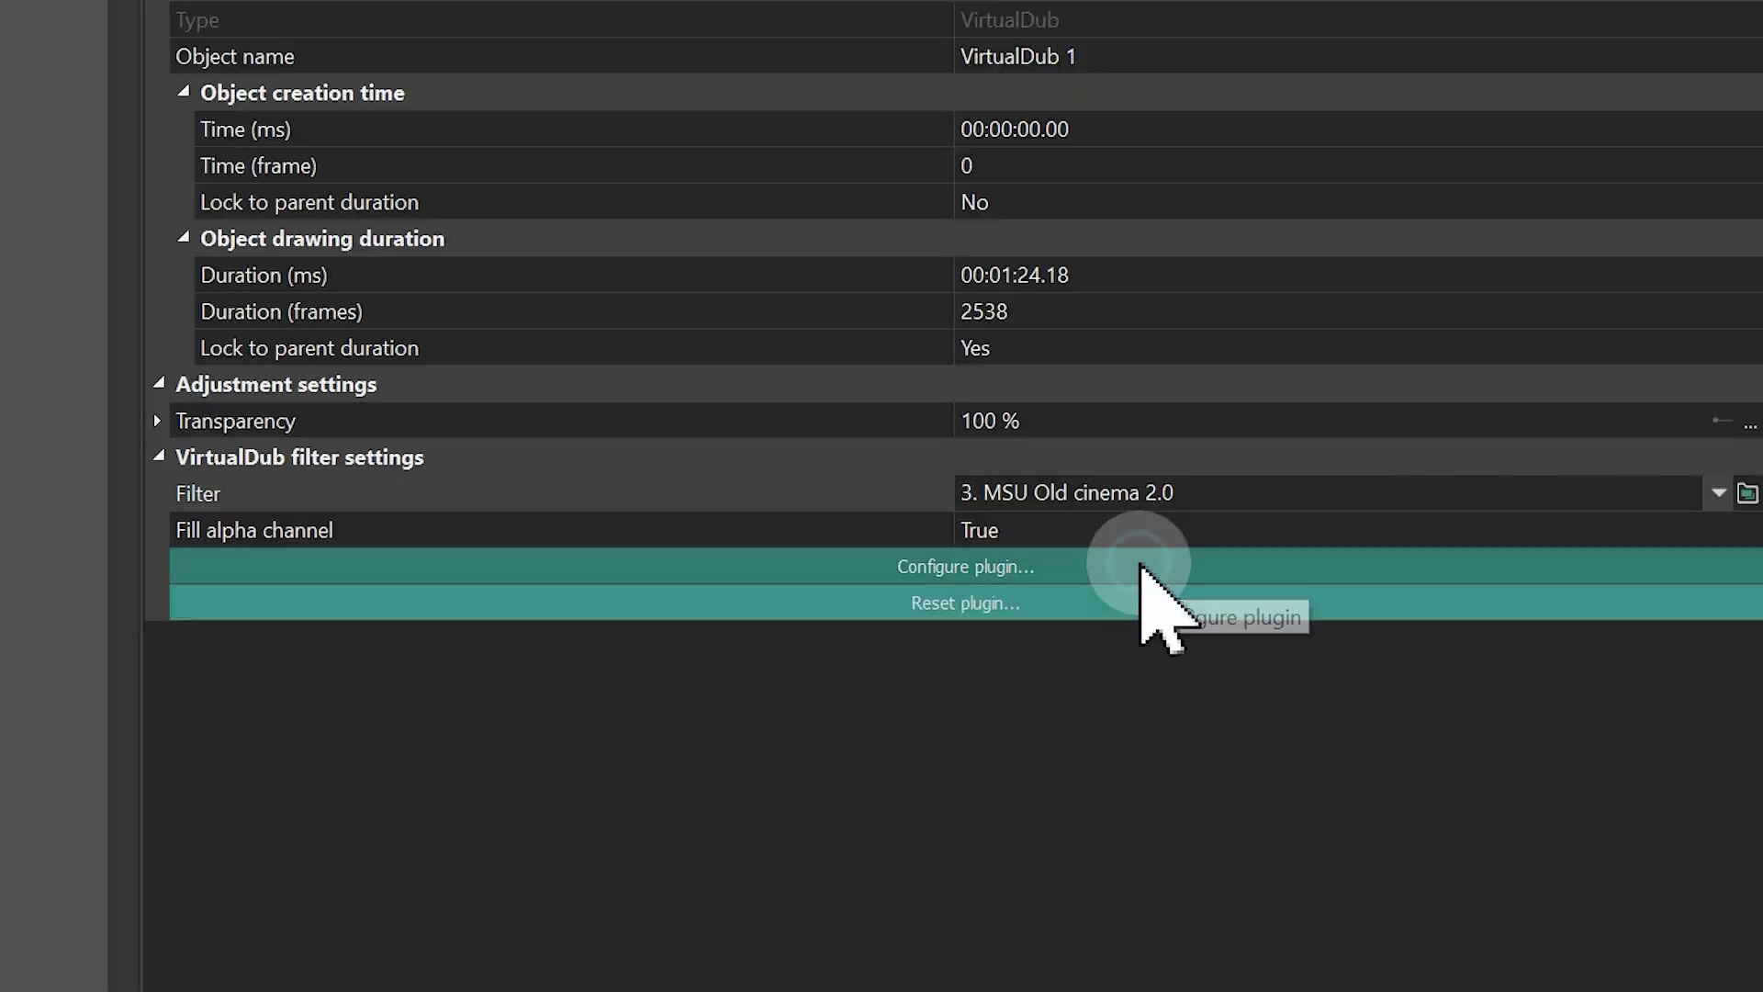
Configure the old cinema filter with the 'Modern video with yellow shift' preset.
click(882, 566)
click(971, 342)
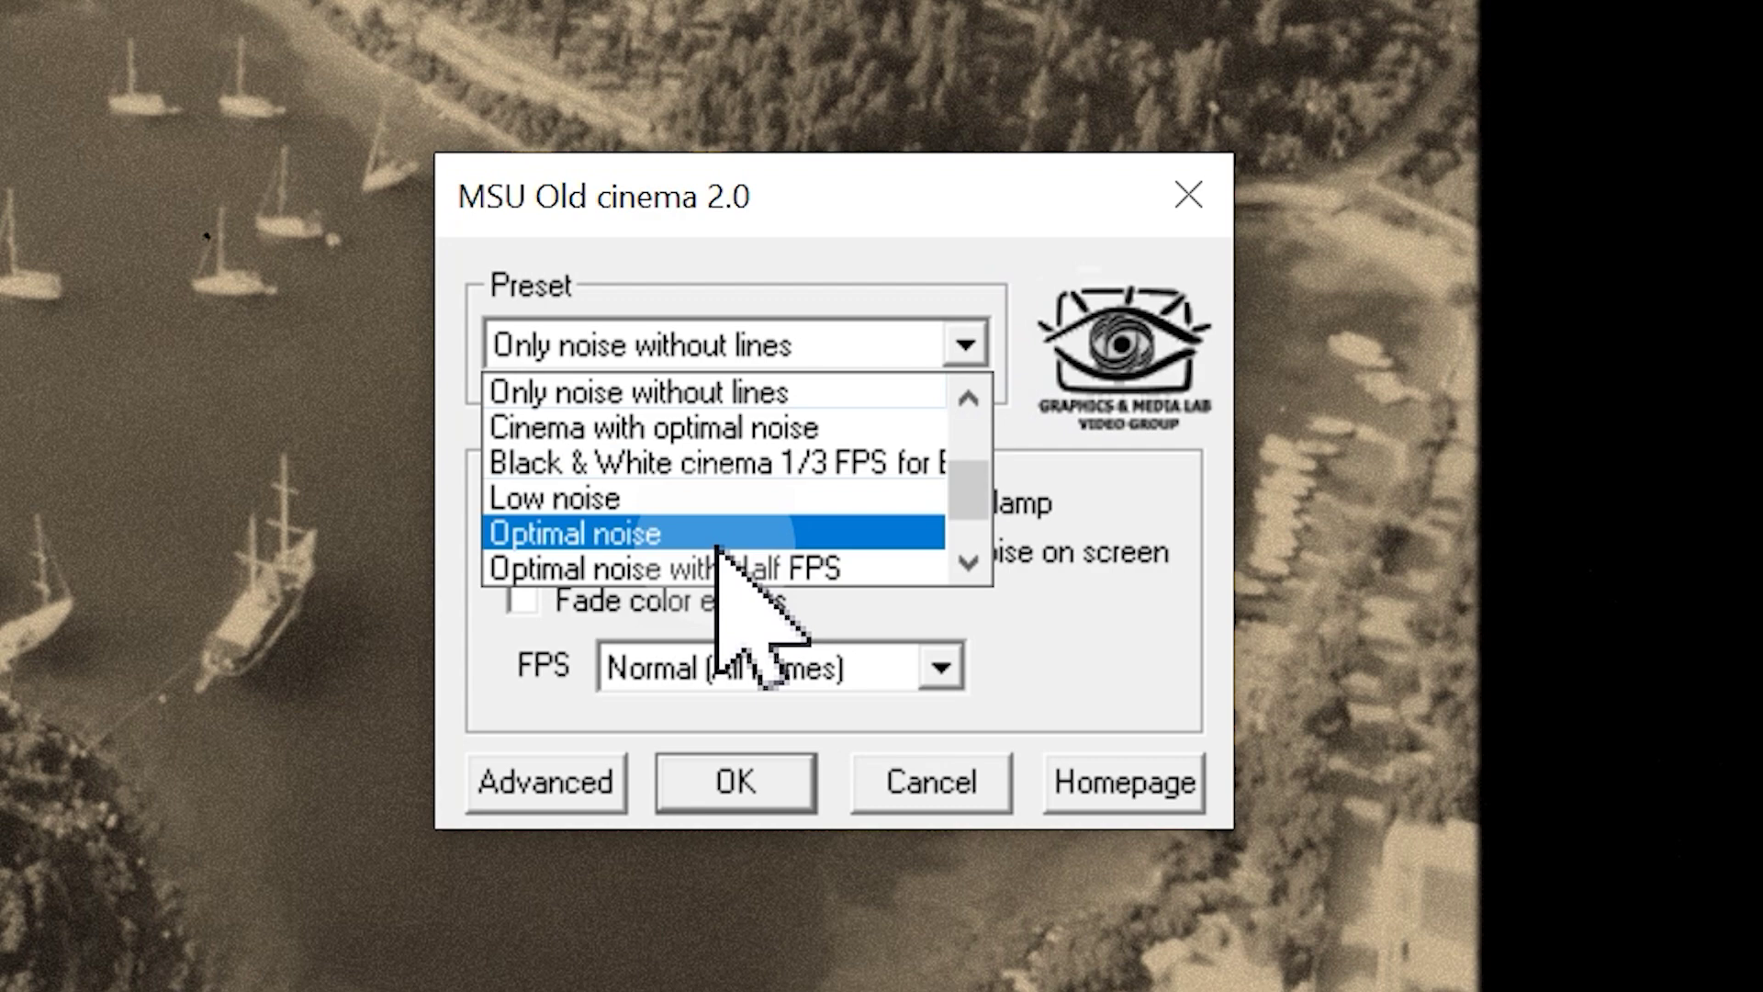
click(707, 567)
click(964, 343)
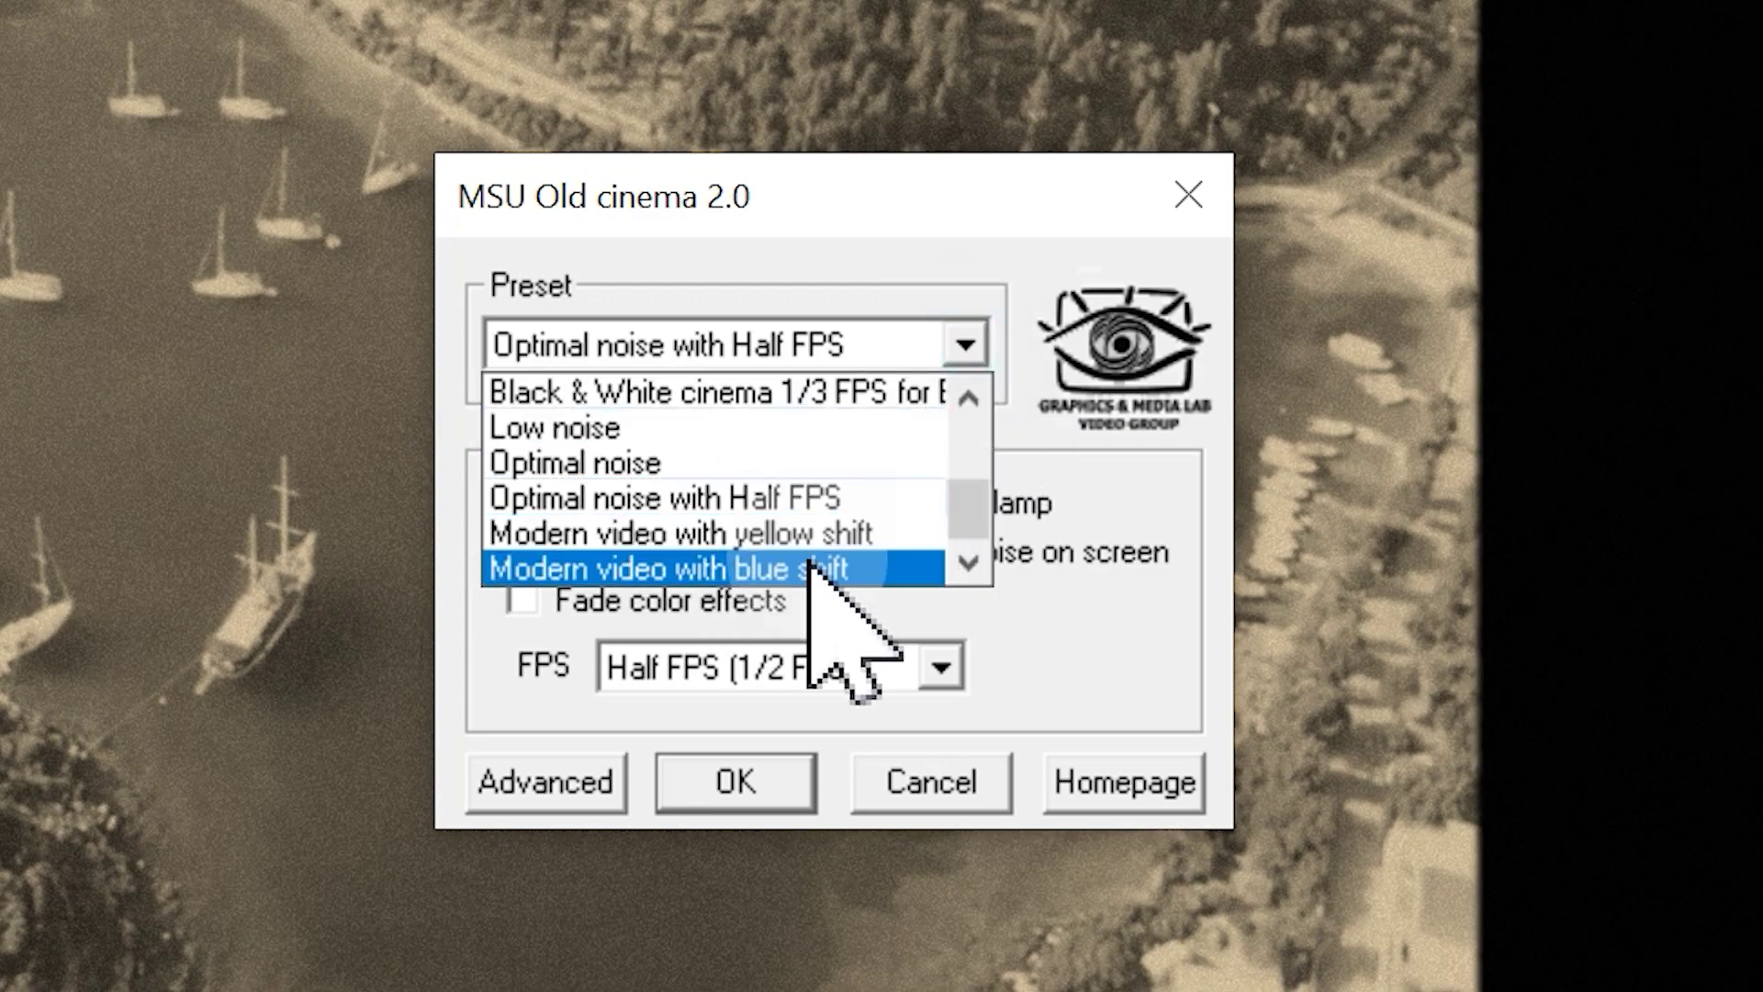
scroll(827, 515, up, 5)
scroll(918, 395, down, 2)
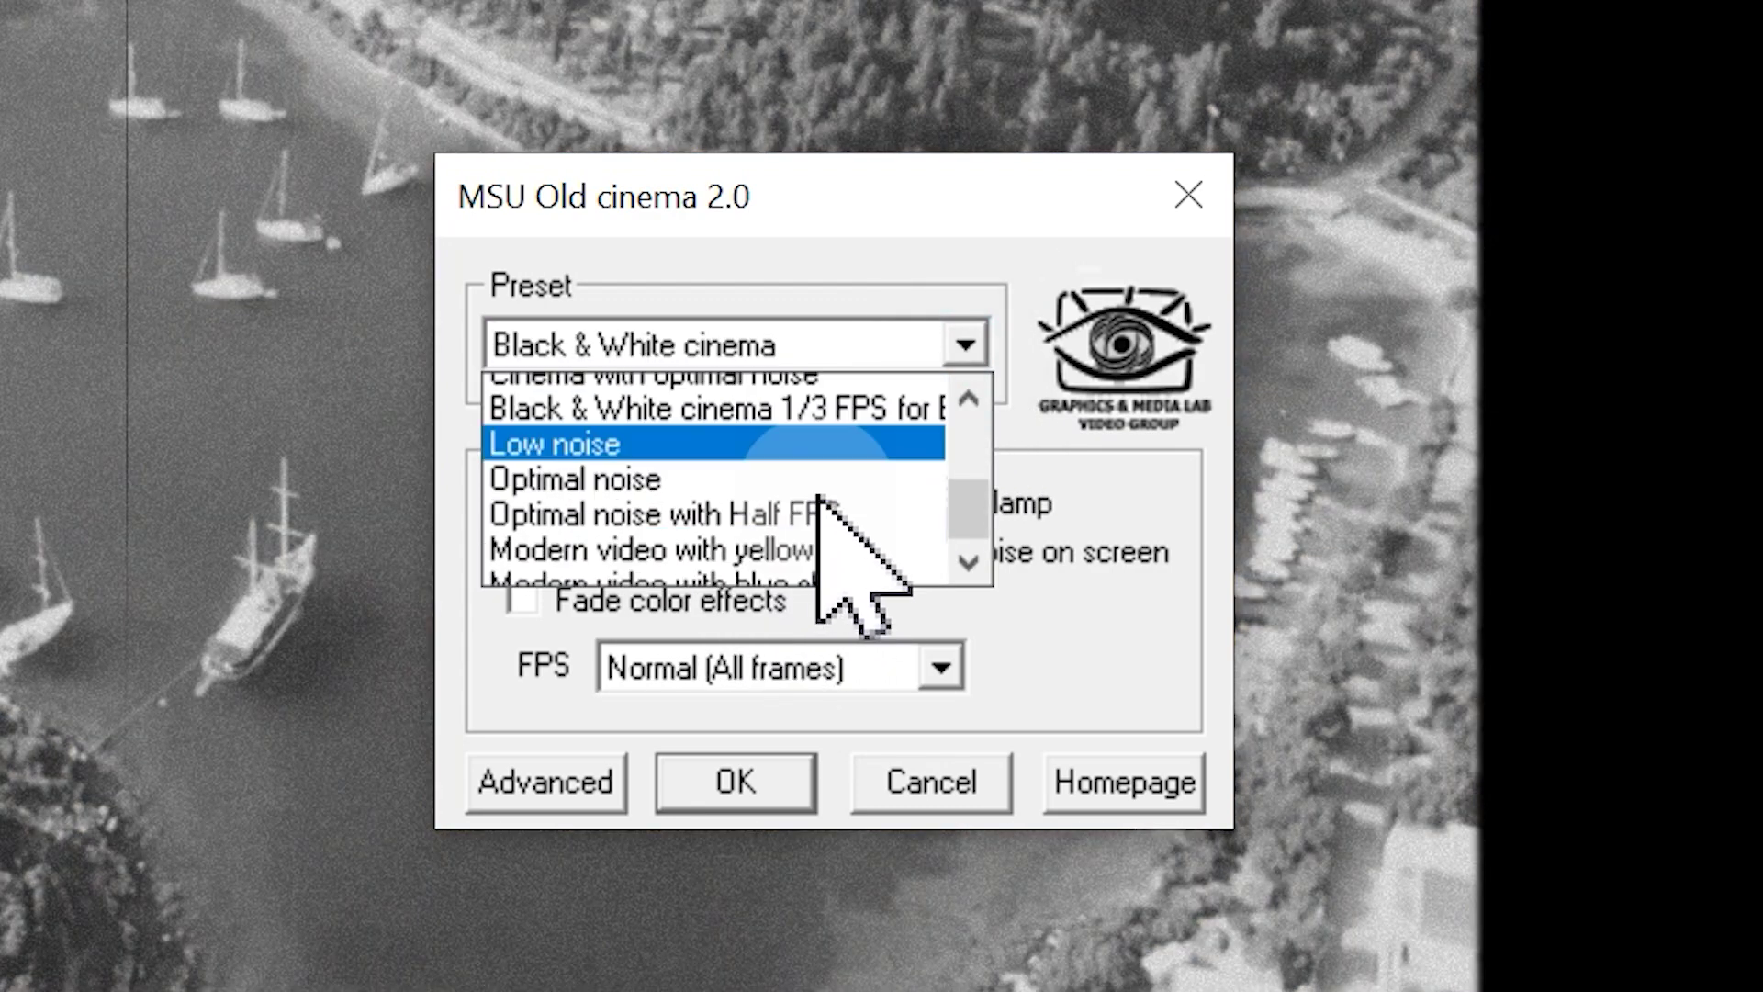
click(764, 529)
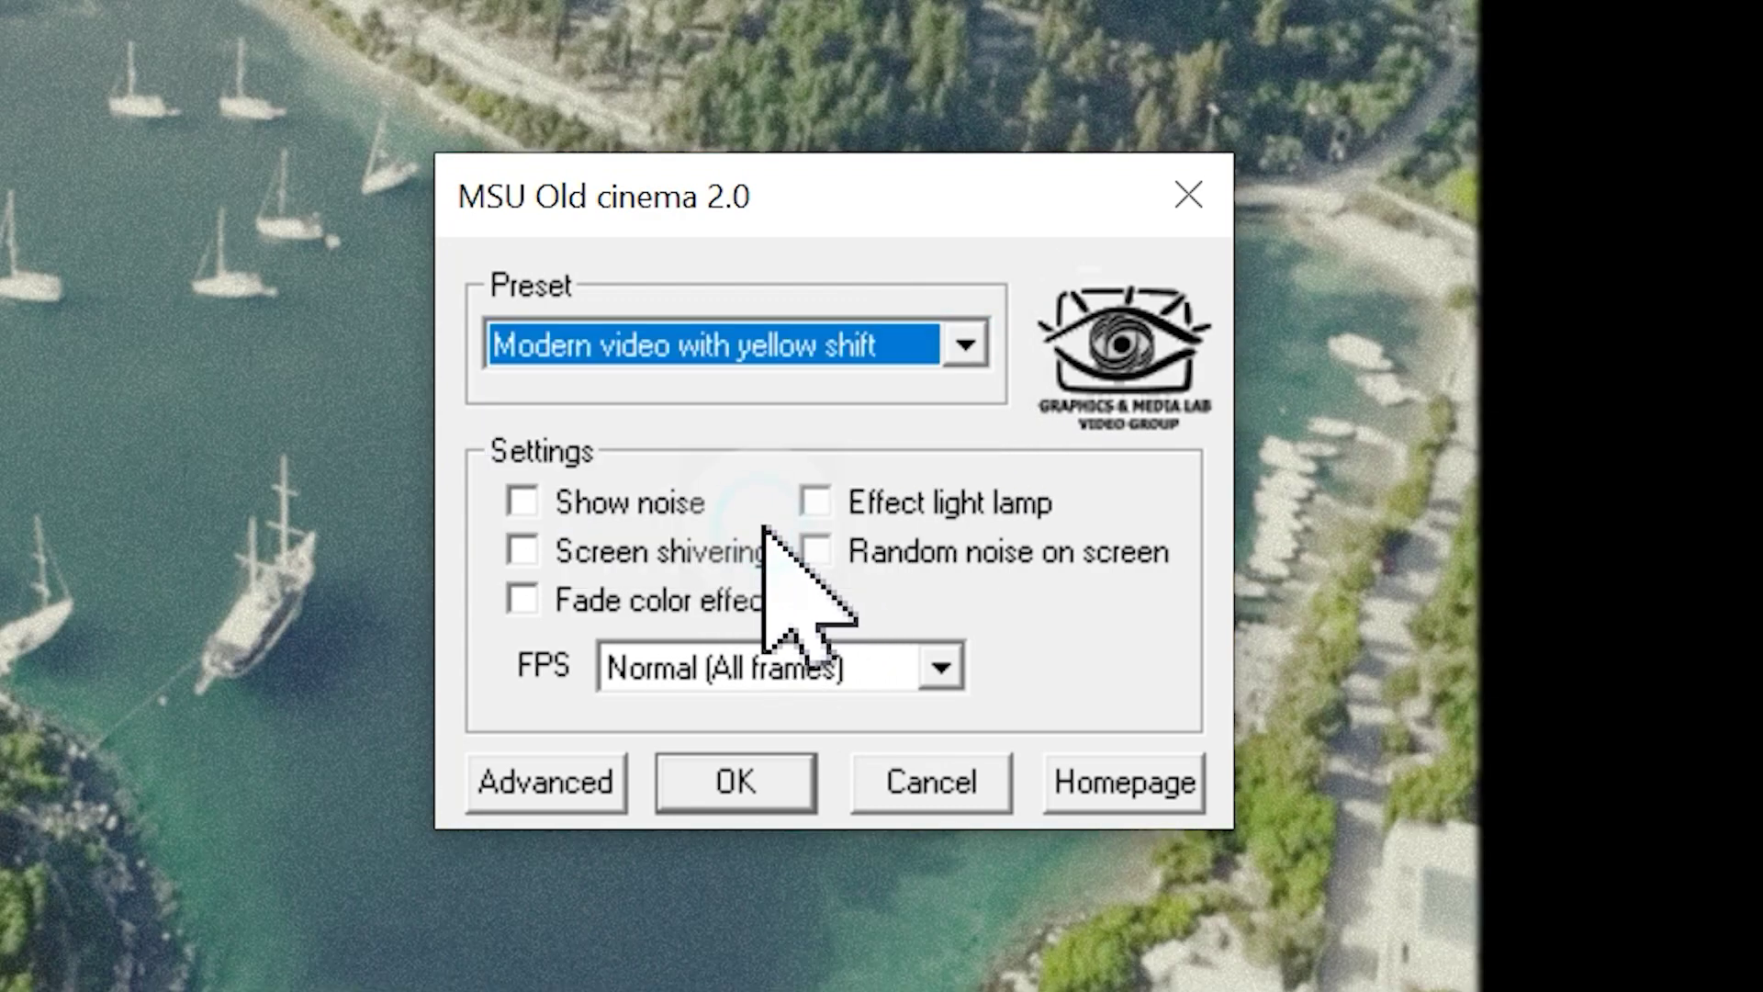
click(755, 792)
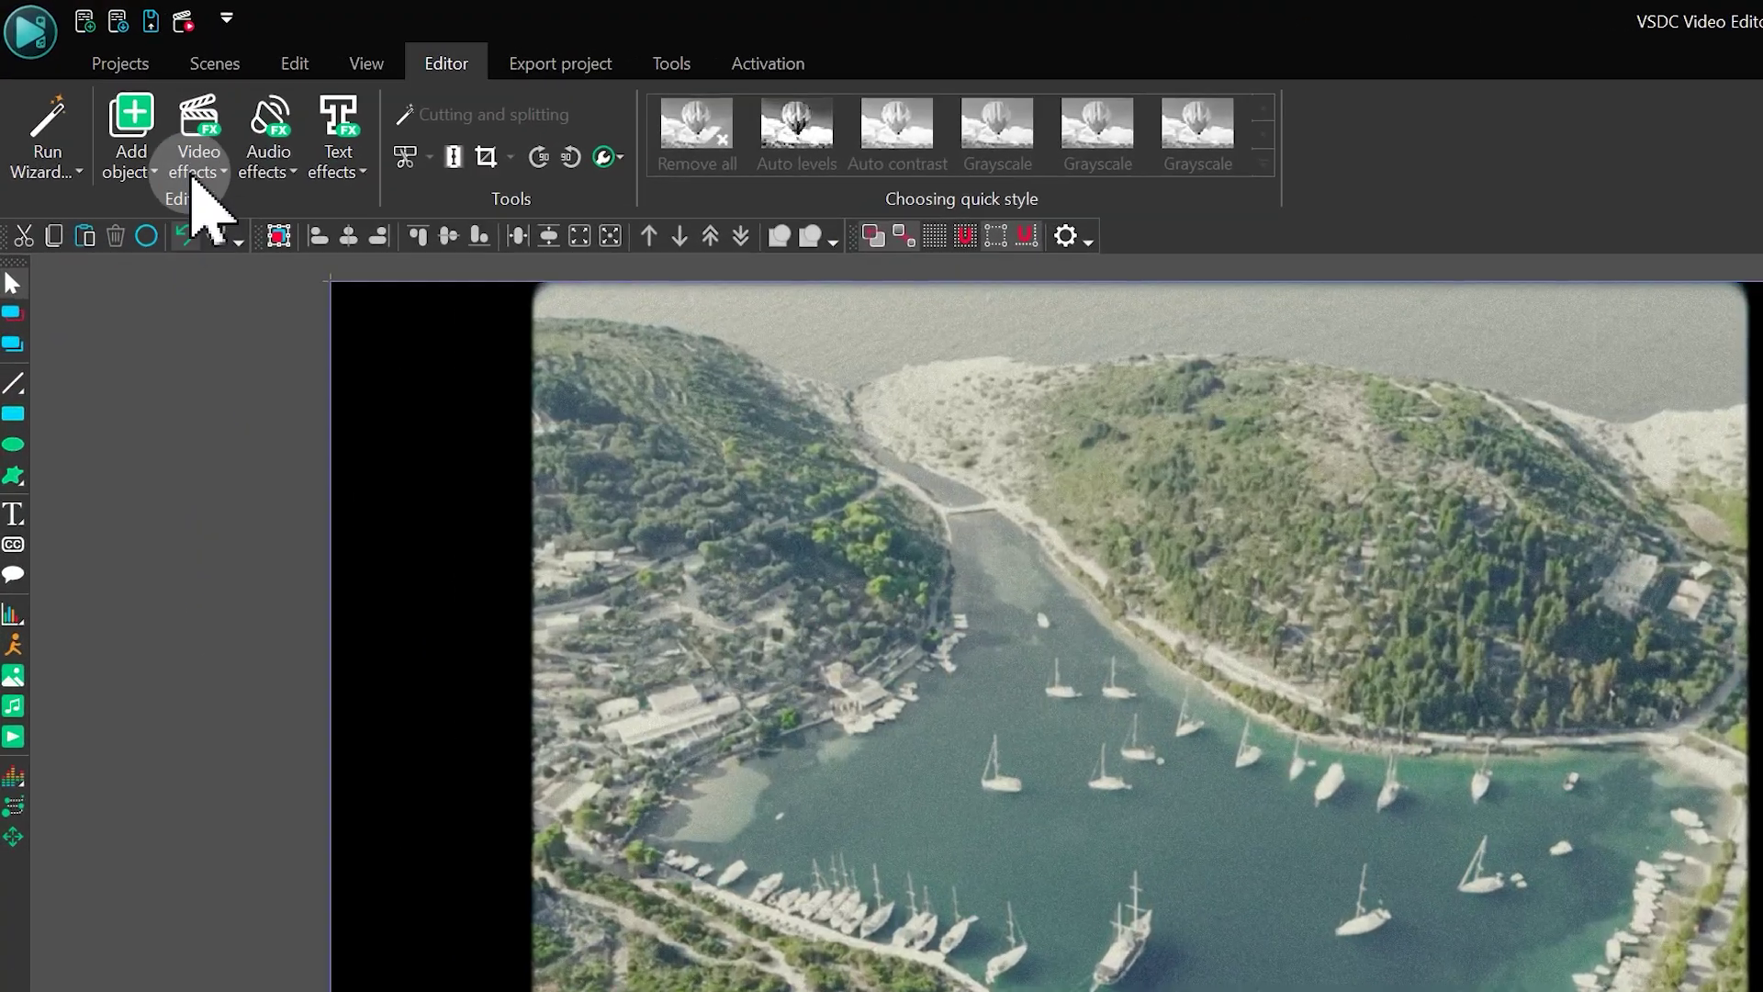
Add a full-length Color grading effect layer to the clip.
click(241, 194)
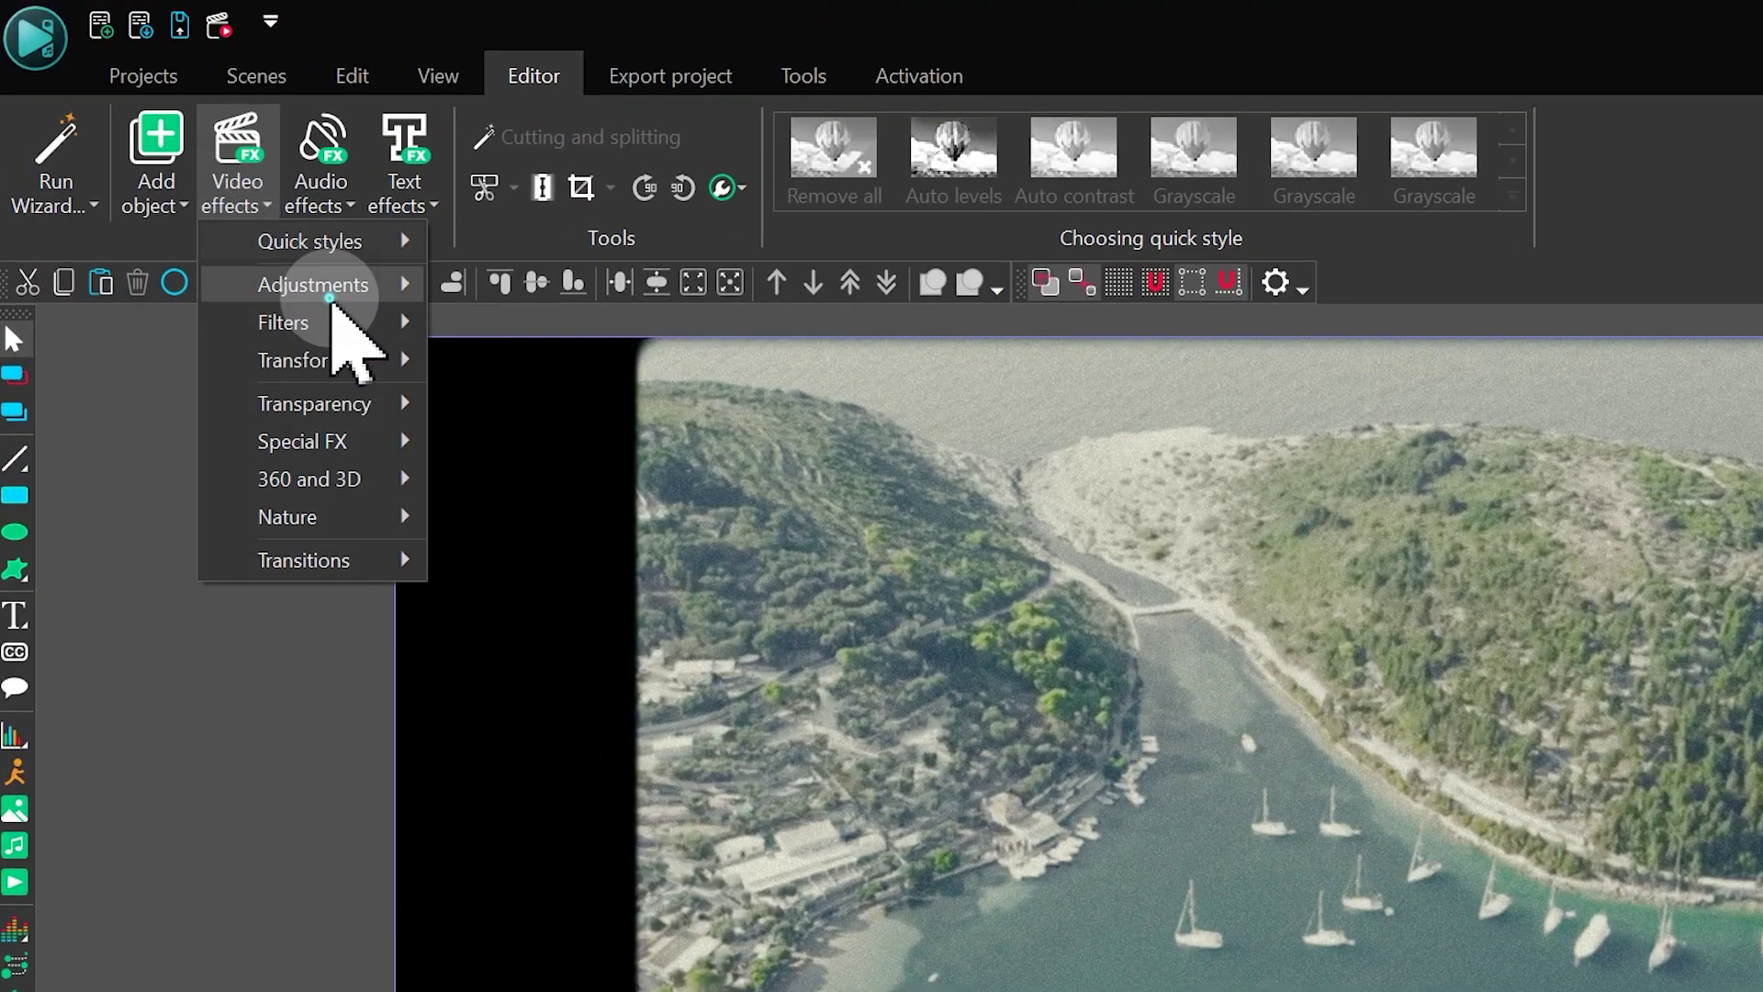
mouse_move(312, 284)
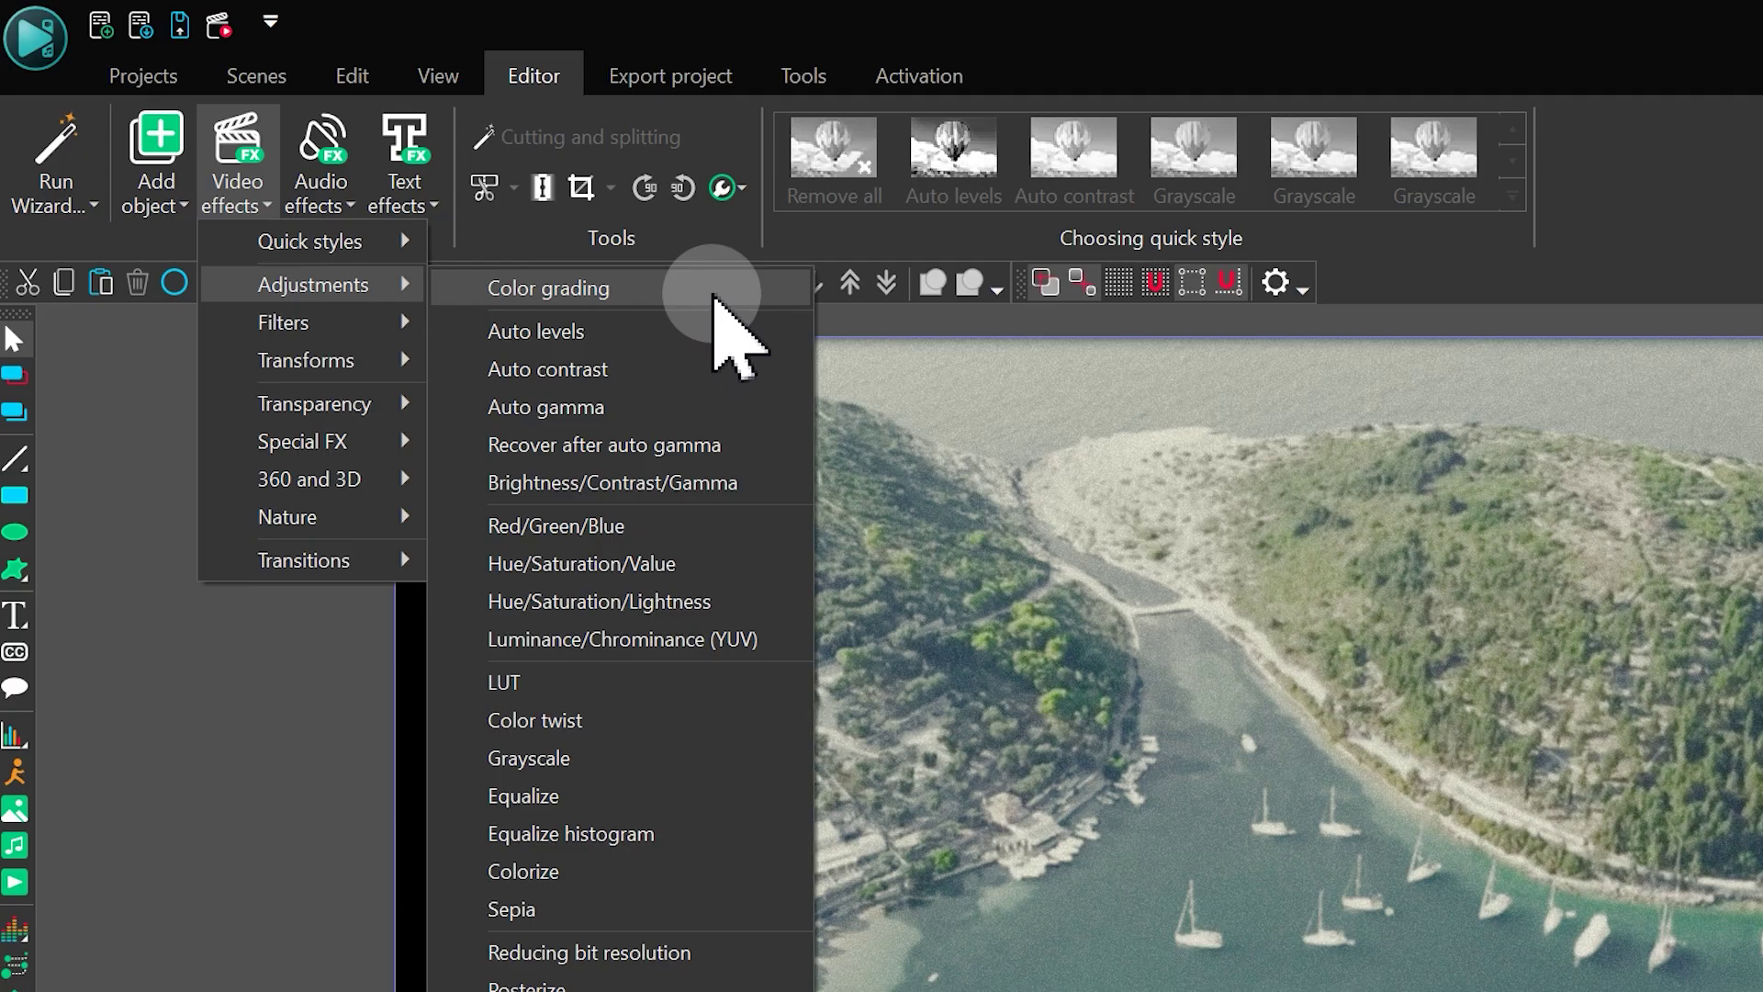
click(714, 296)
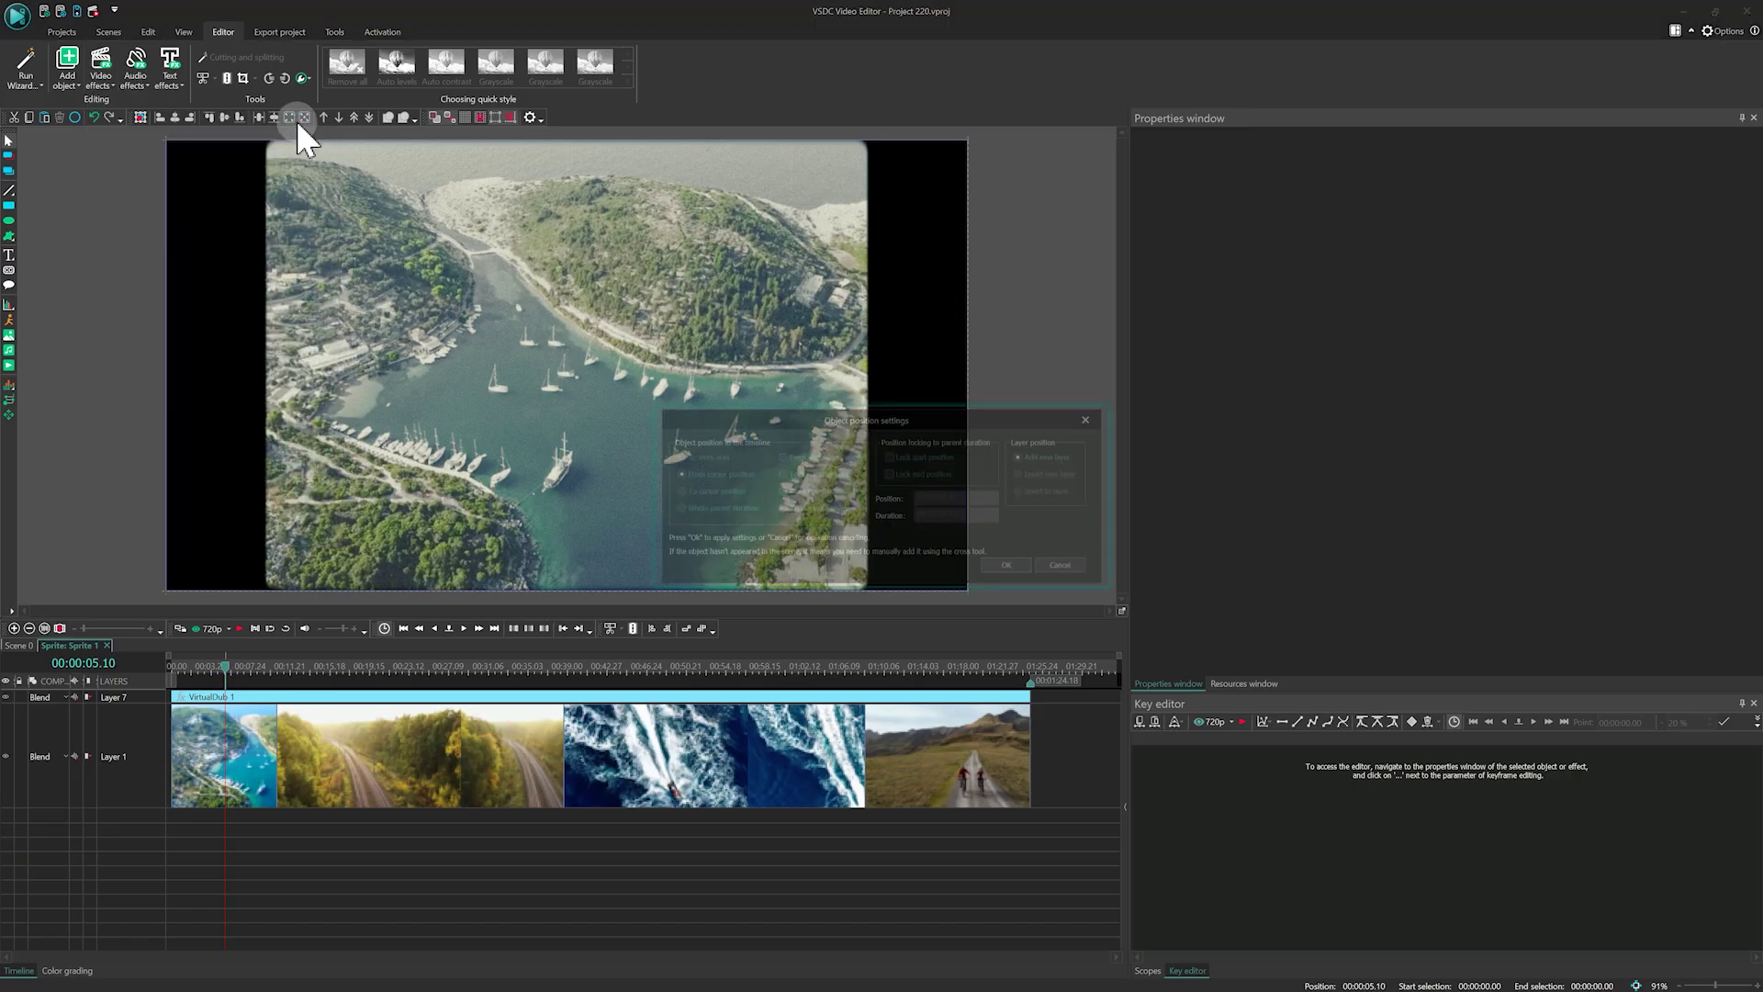
click(1007, 568)
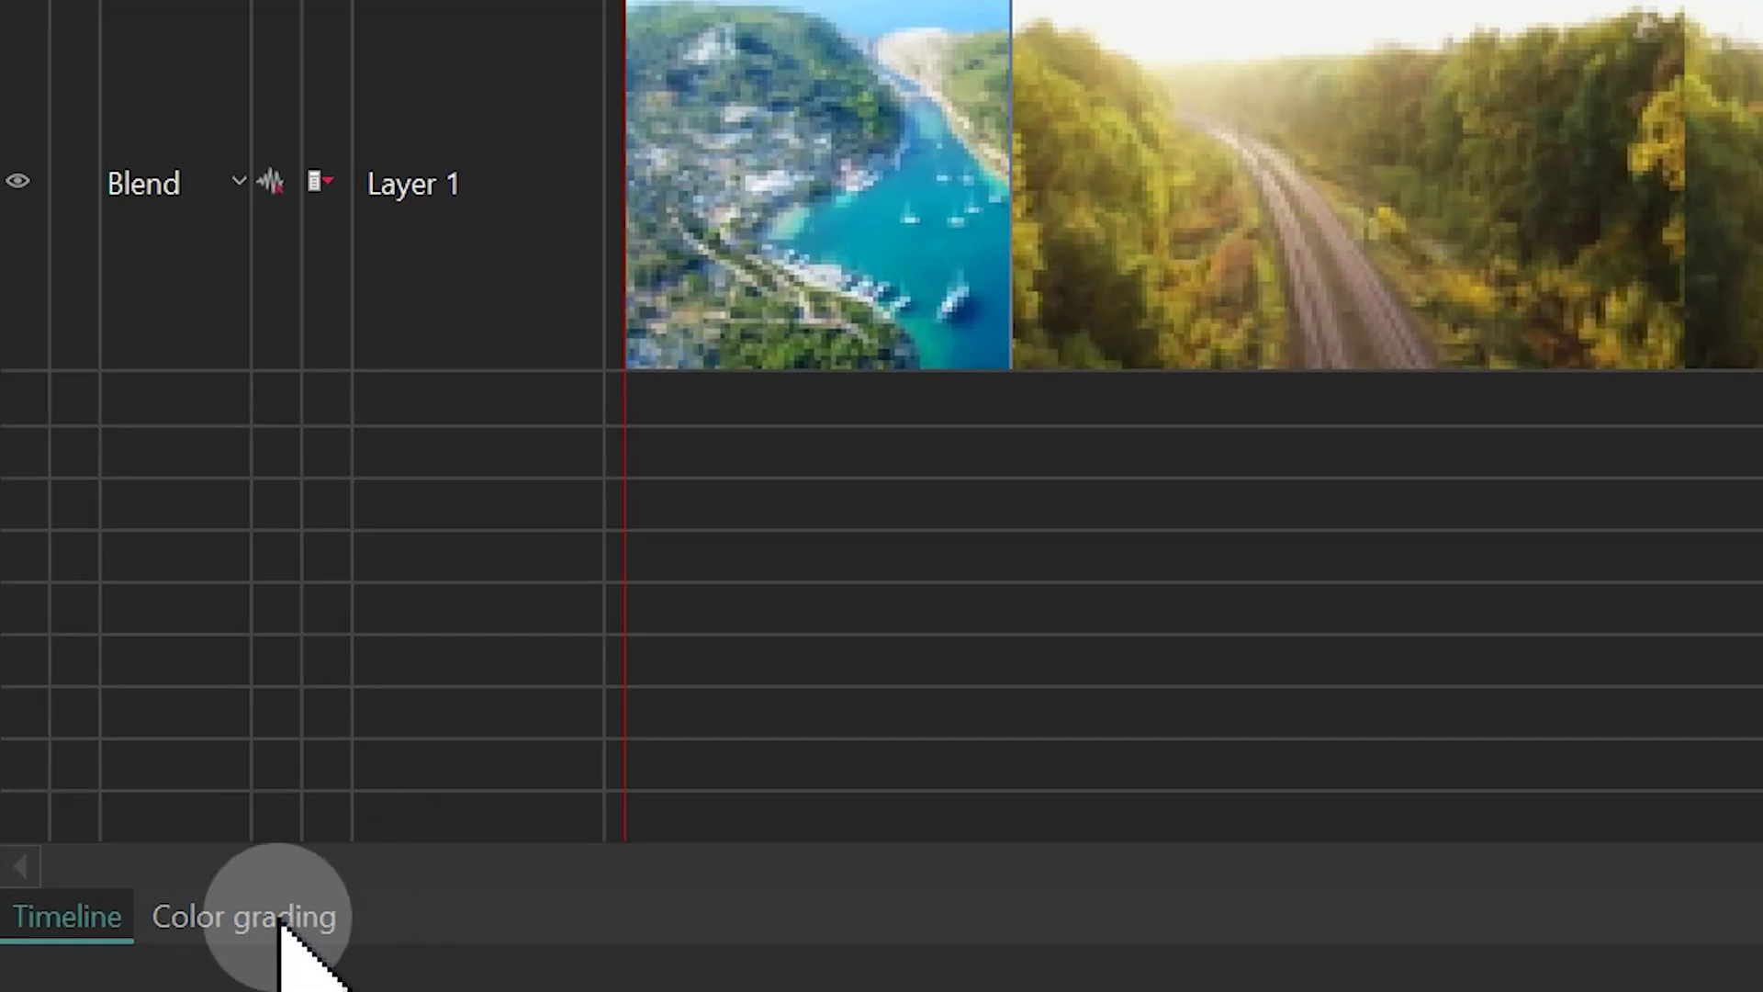
click(280, 925)
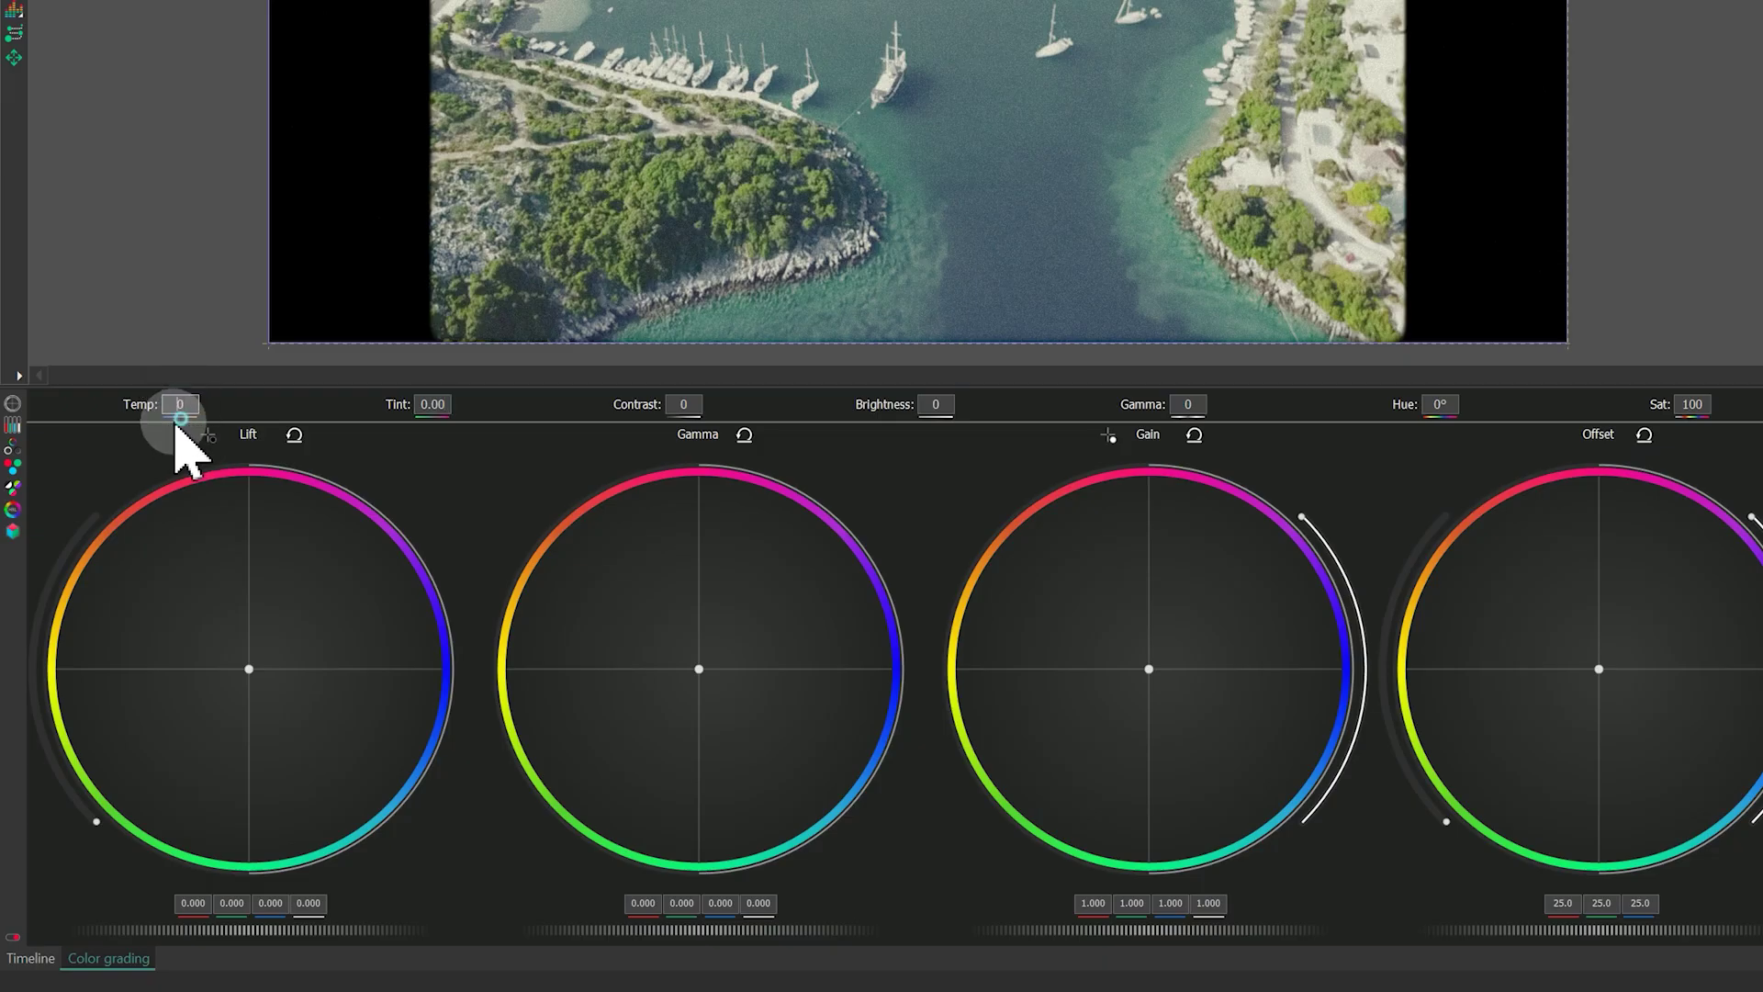
Grade with temperature 50, contrast 5, brightness 15, saturation 60, and a slight lift tint.
double_click(167, 405)
text(50)
double_click(684, 405)
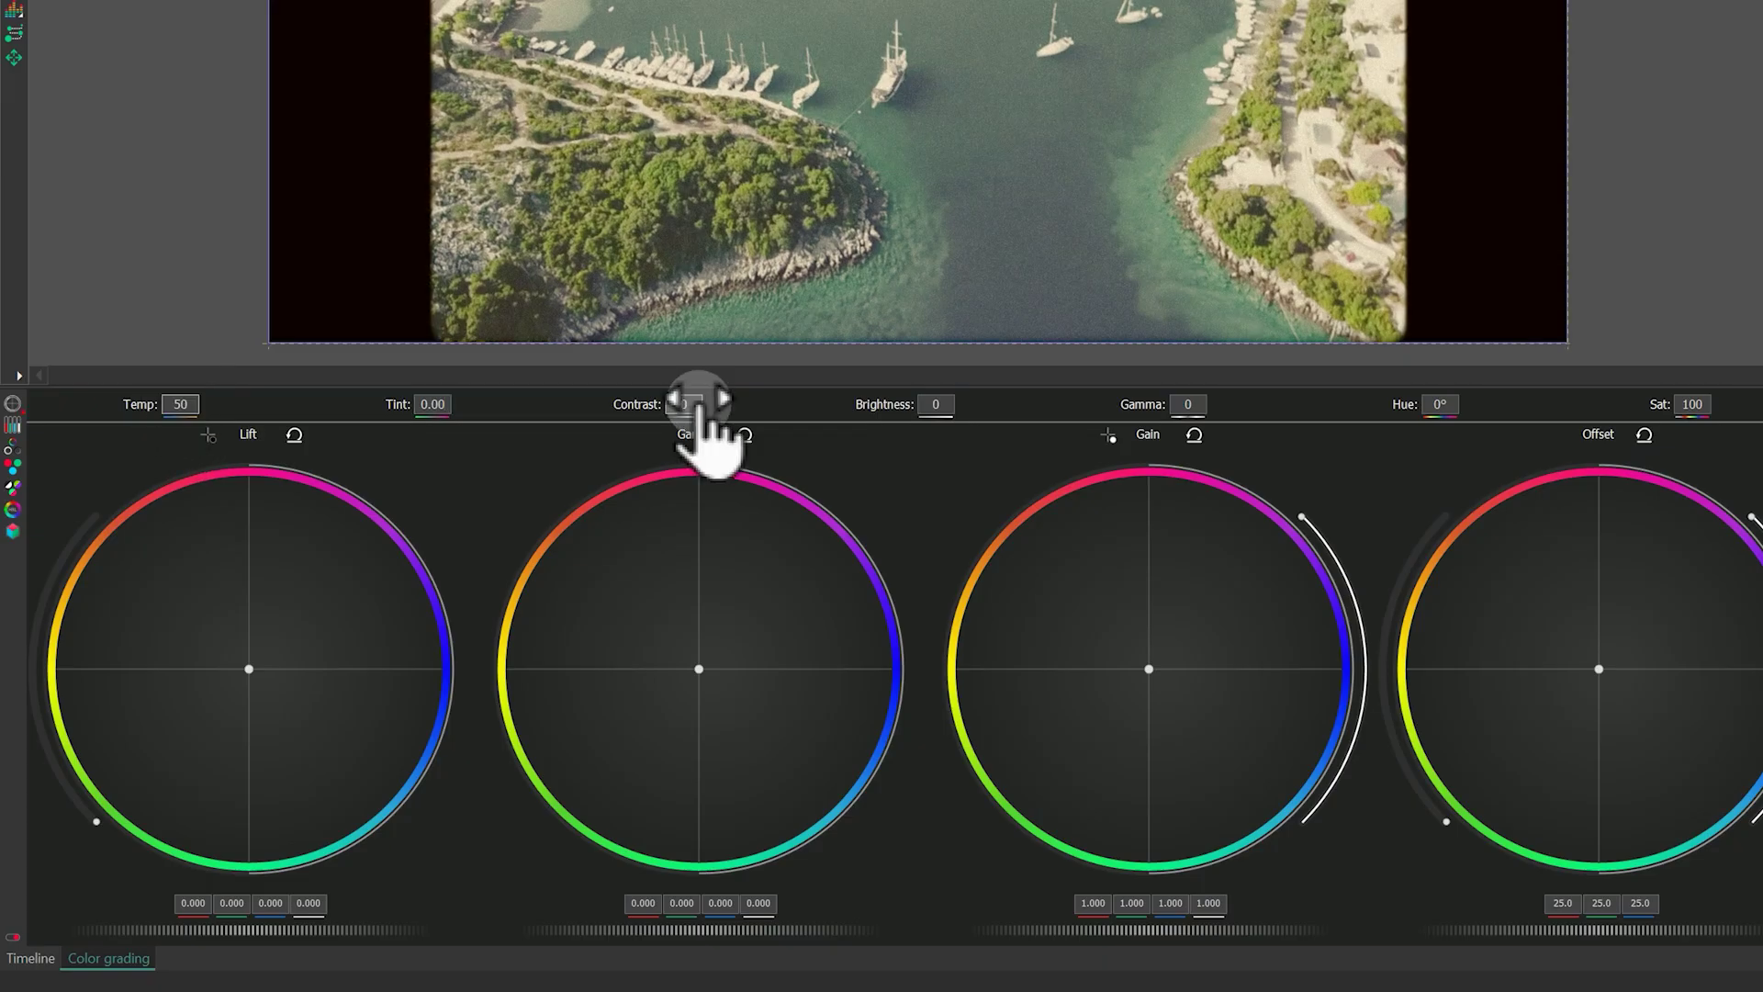
text(5)
click(652, 409)
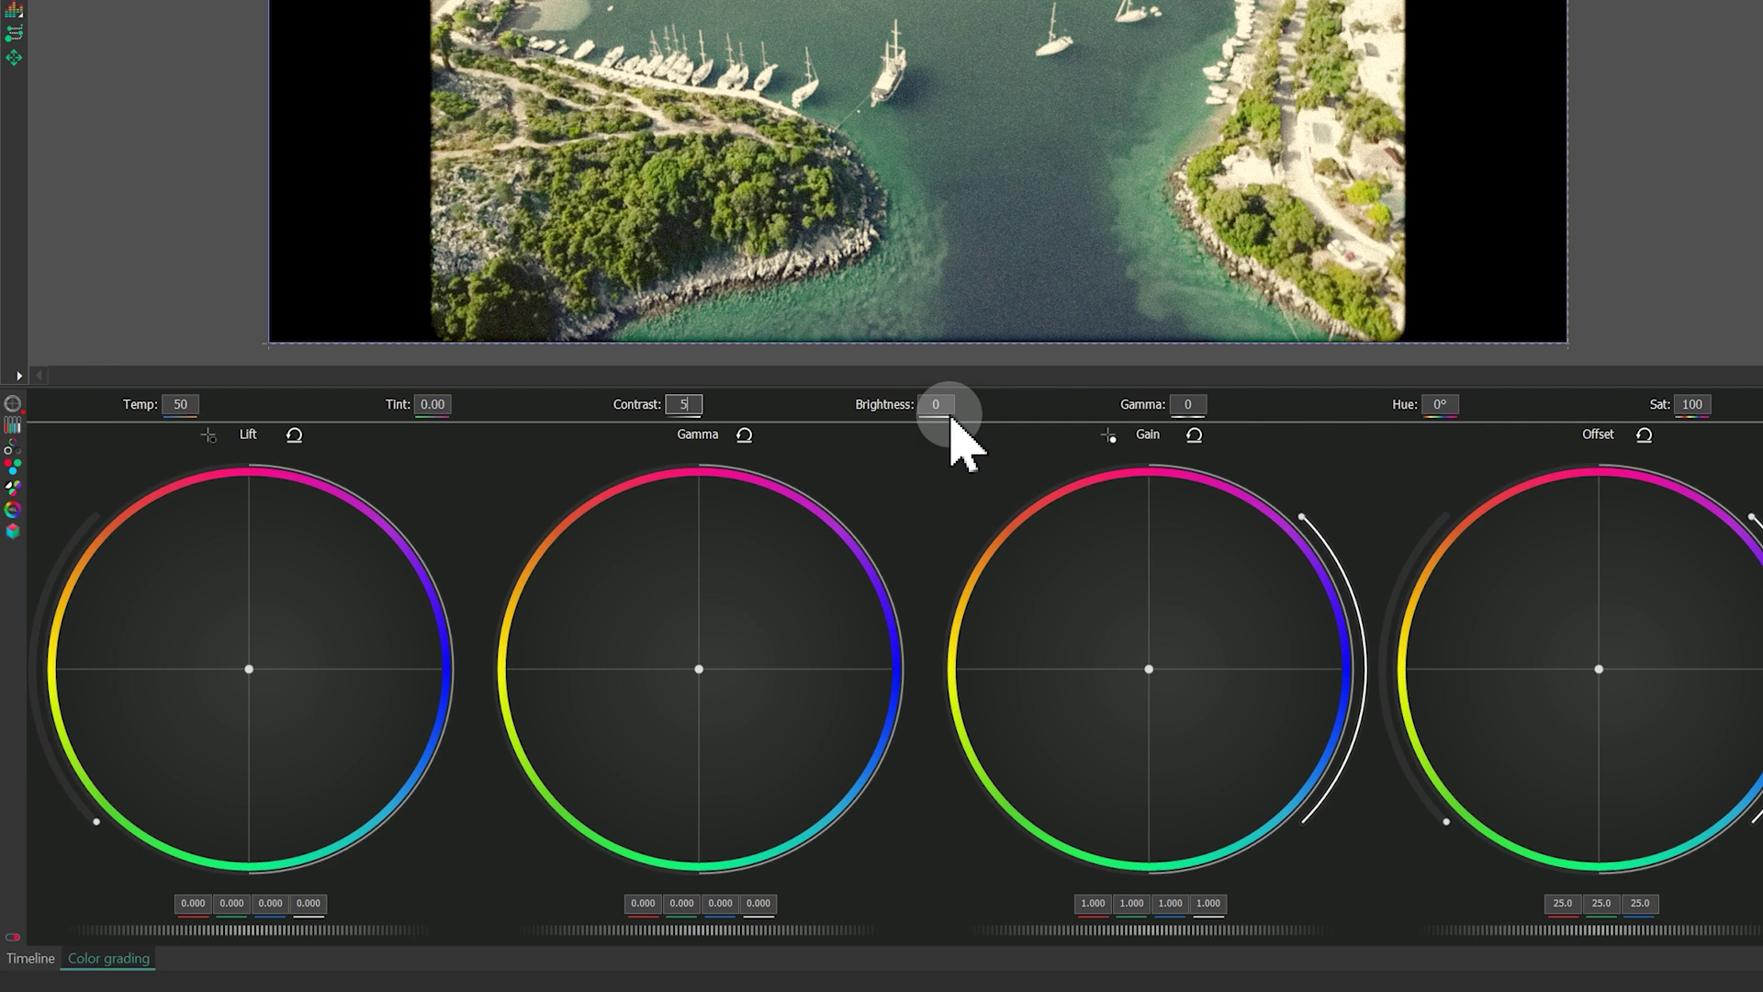
click(944, 404)
double_click(937, 404)
text(15)
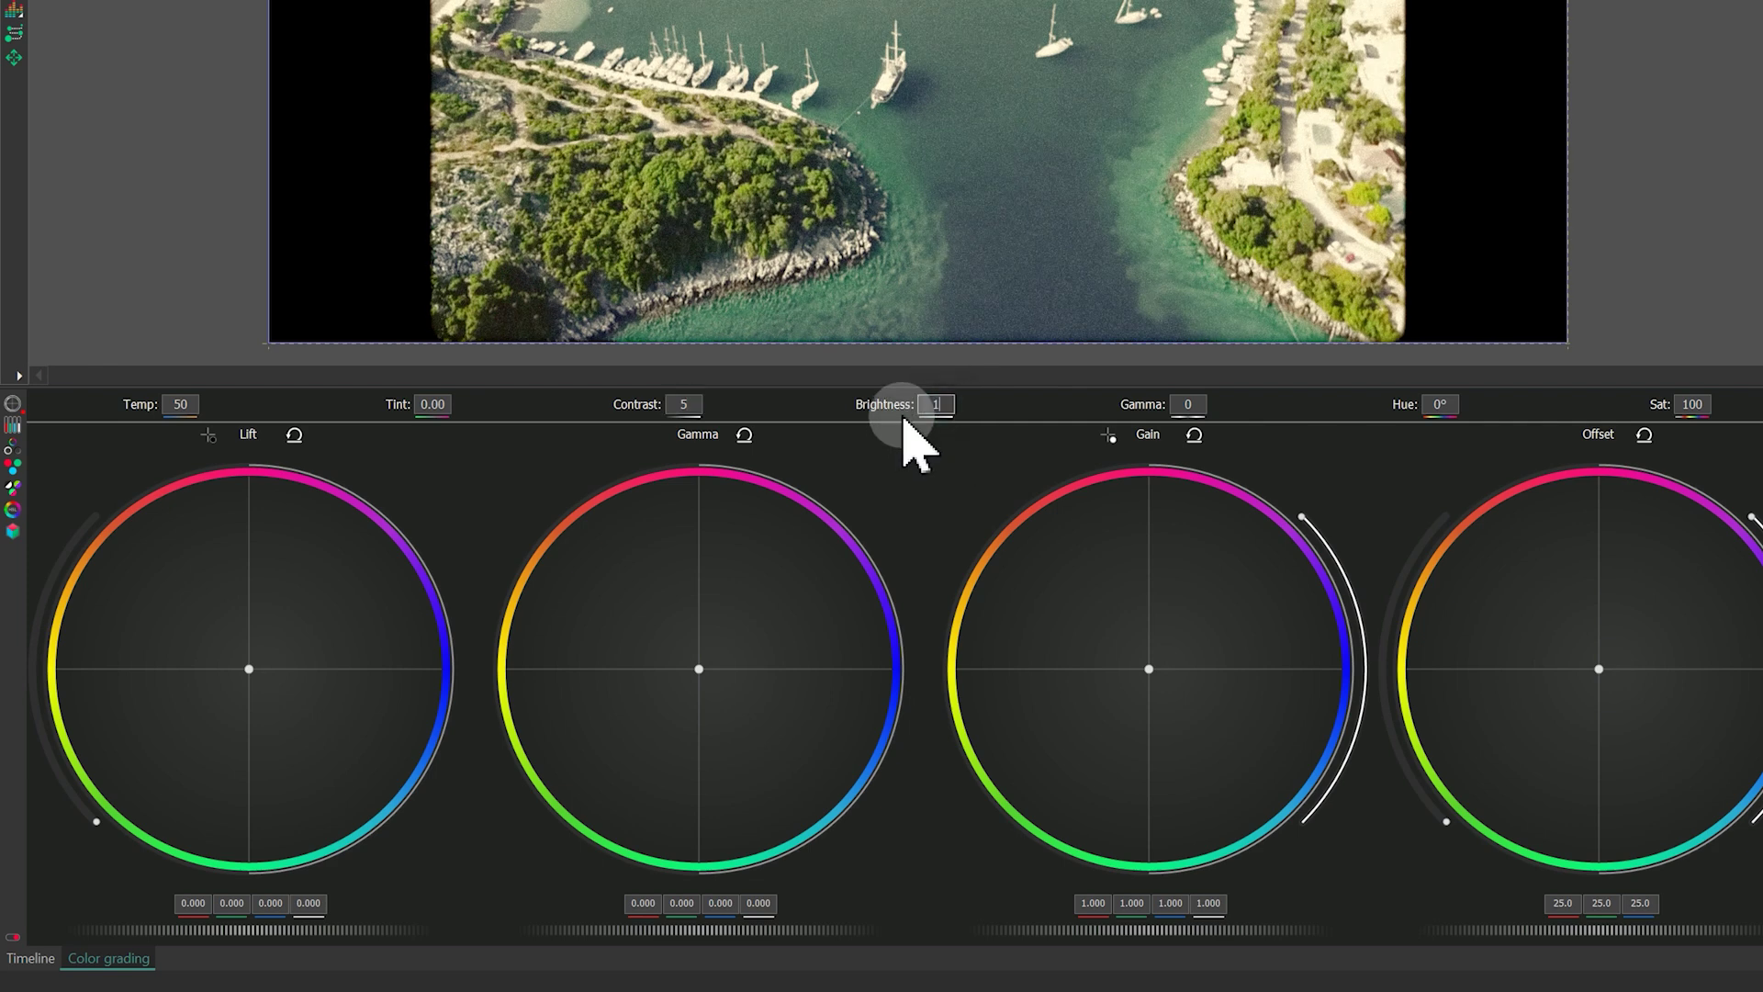
key(Return)
double_click(1692, 404)
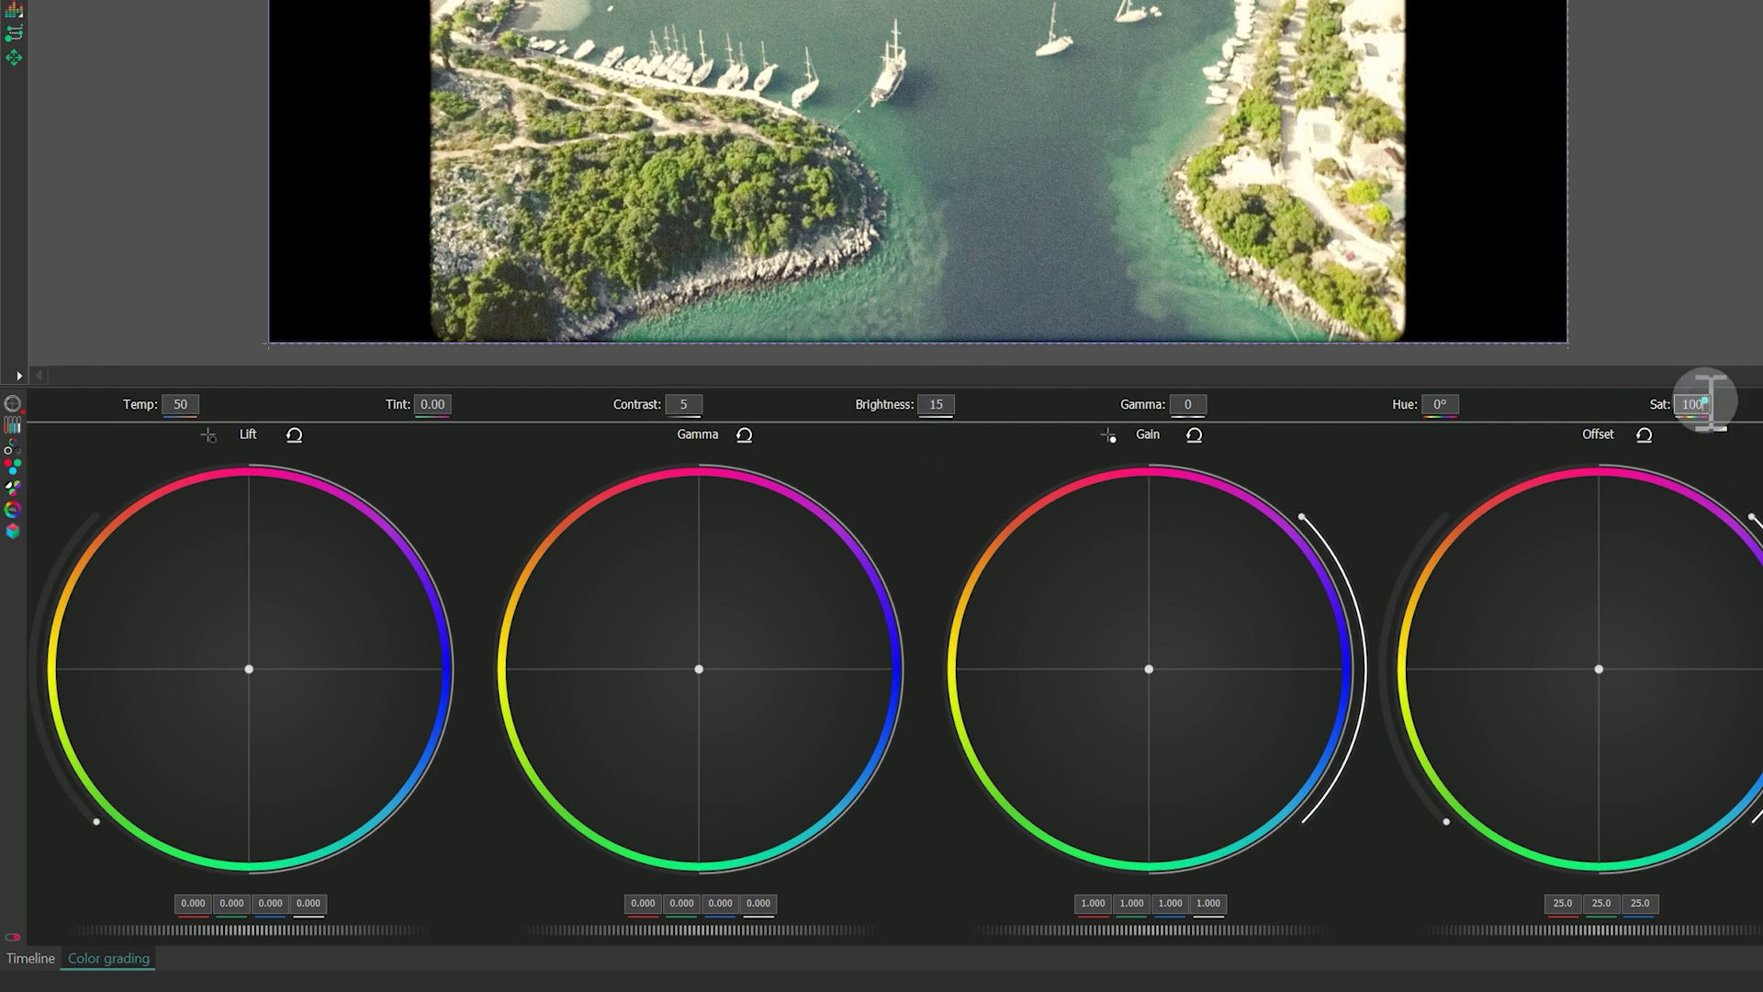
text(60)
key(Return)
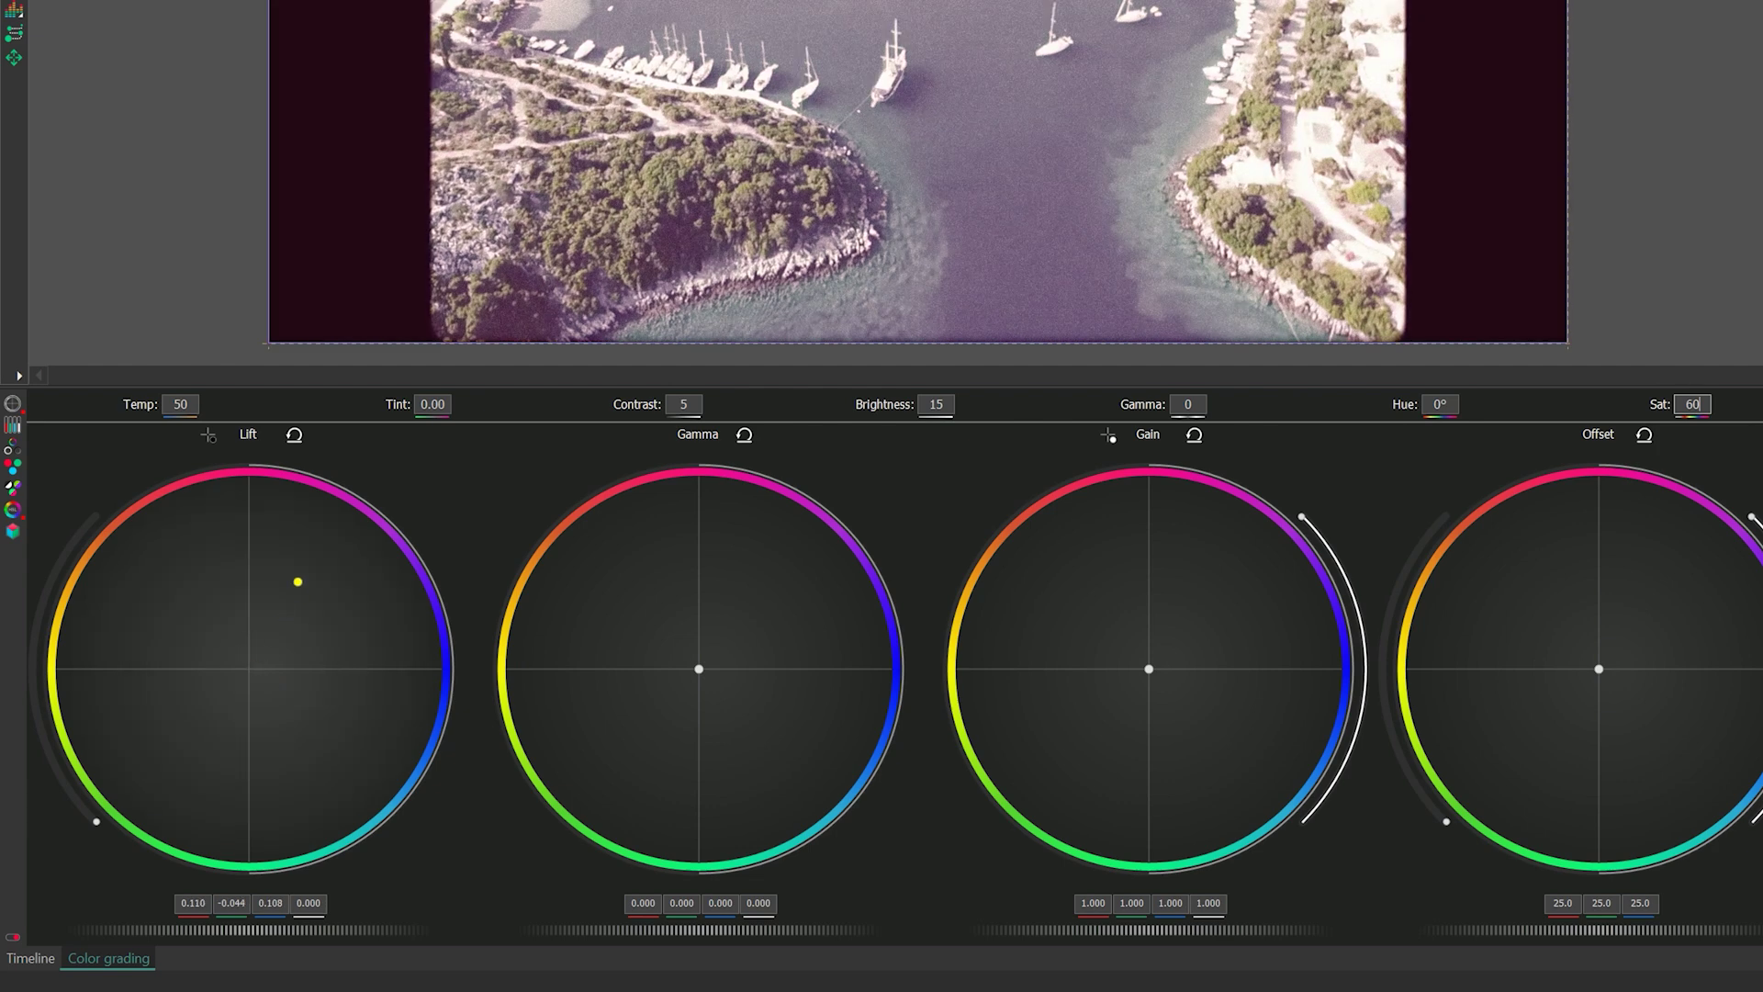
mouse_move(247, 668)
mouse_down()
mouse_move(296, 605)
mouse_move(269, 630)
mouse_up()
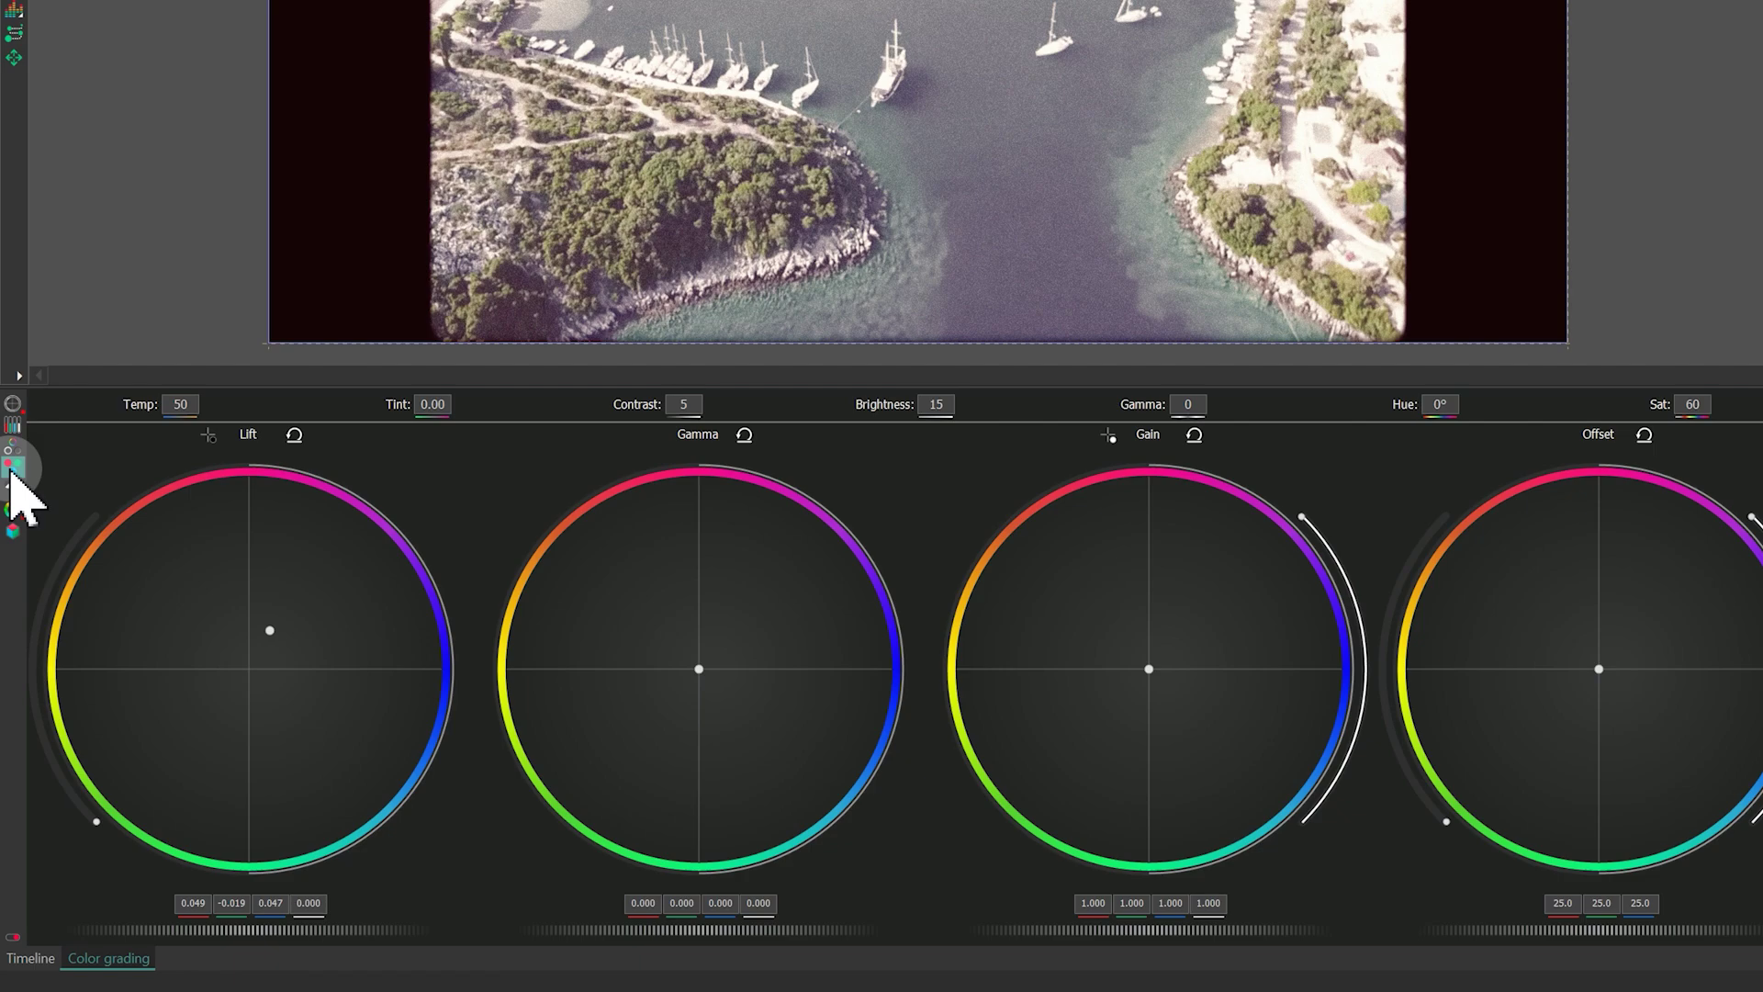
Pull in the master curve endpoints, shift green's top point left, and lower blue's top point.
click(12, 470)
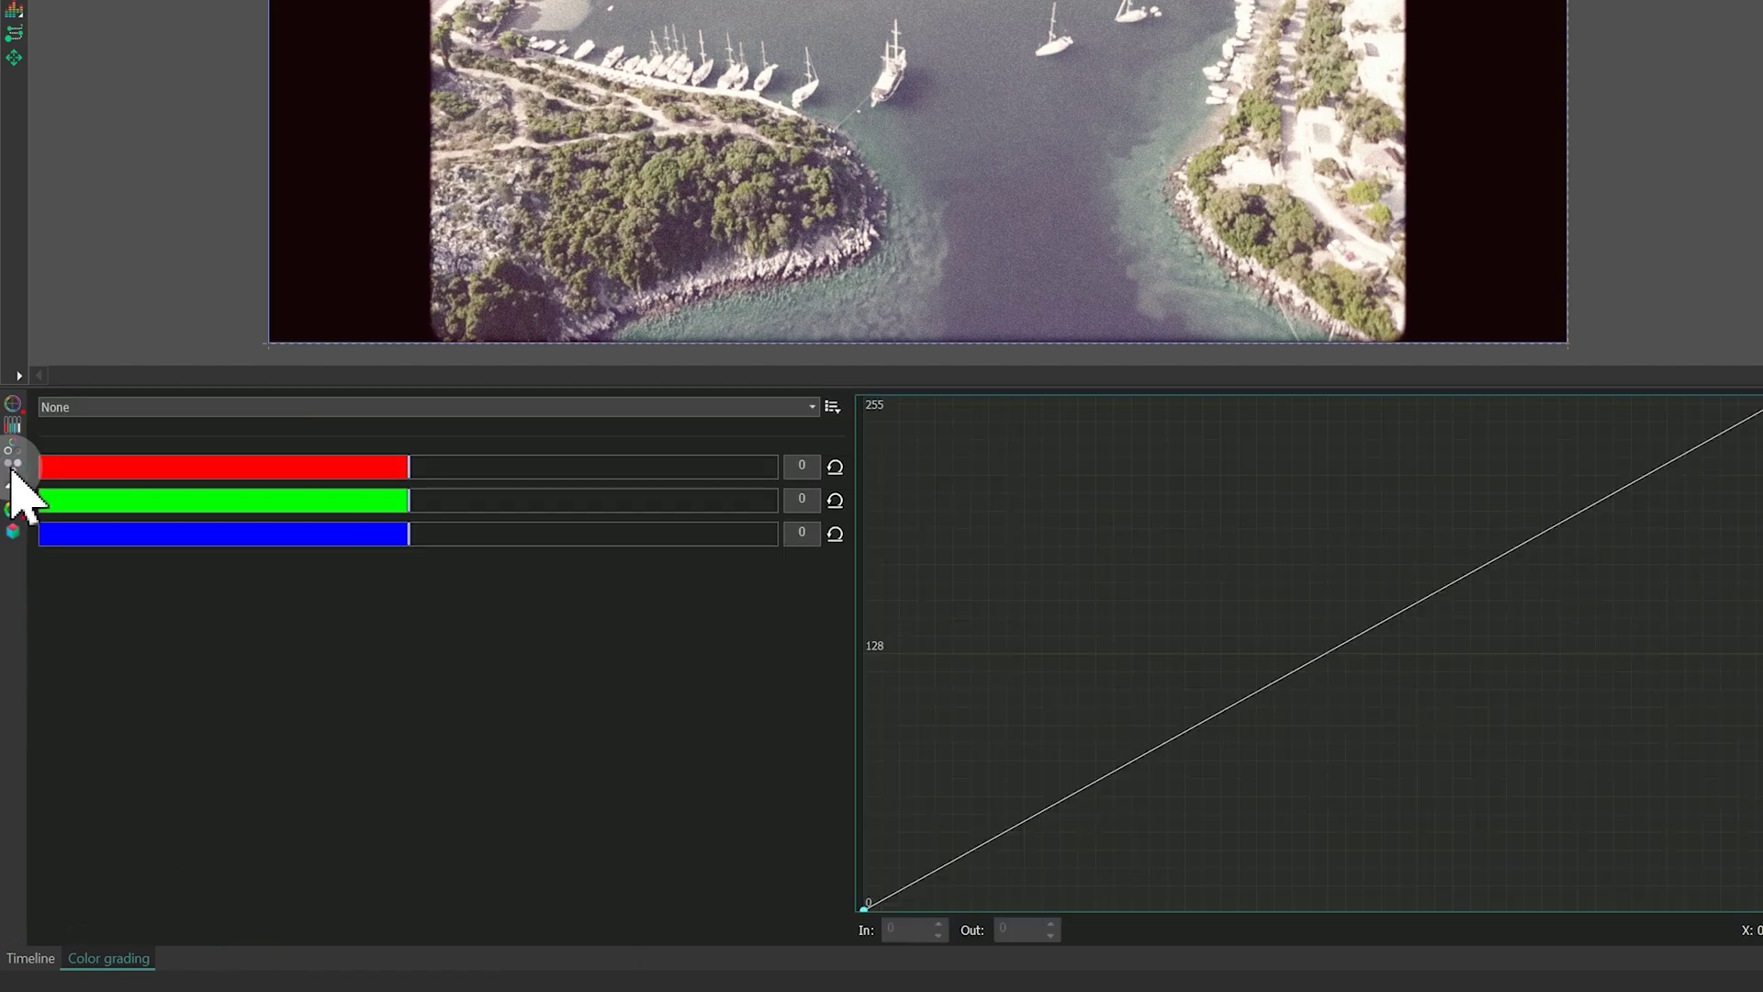
drag(1616, 132, 1480, 210)
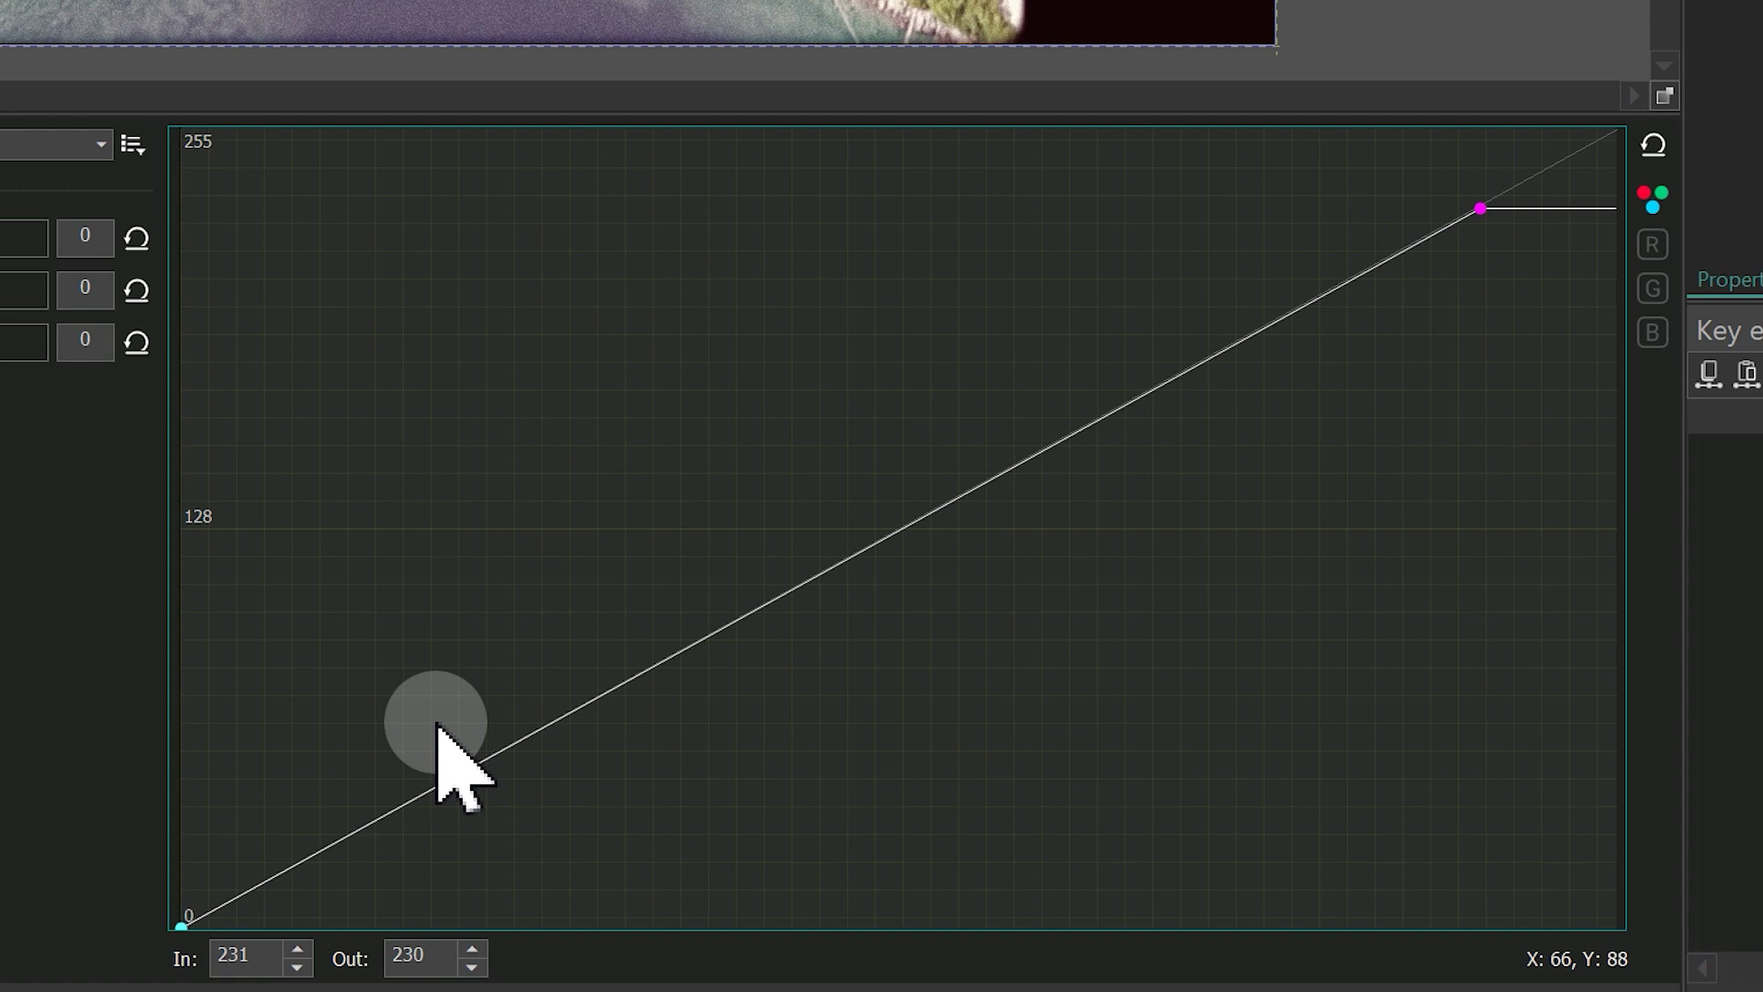
drag(187, 928, 377, 928)
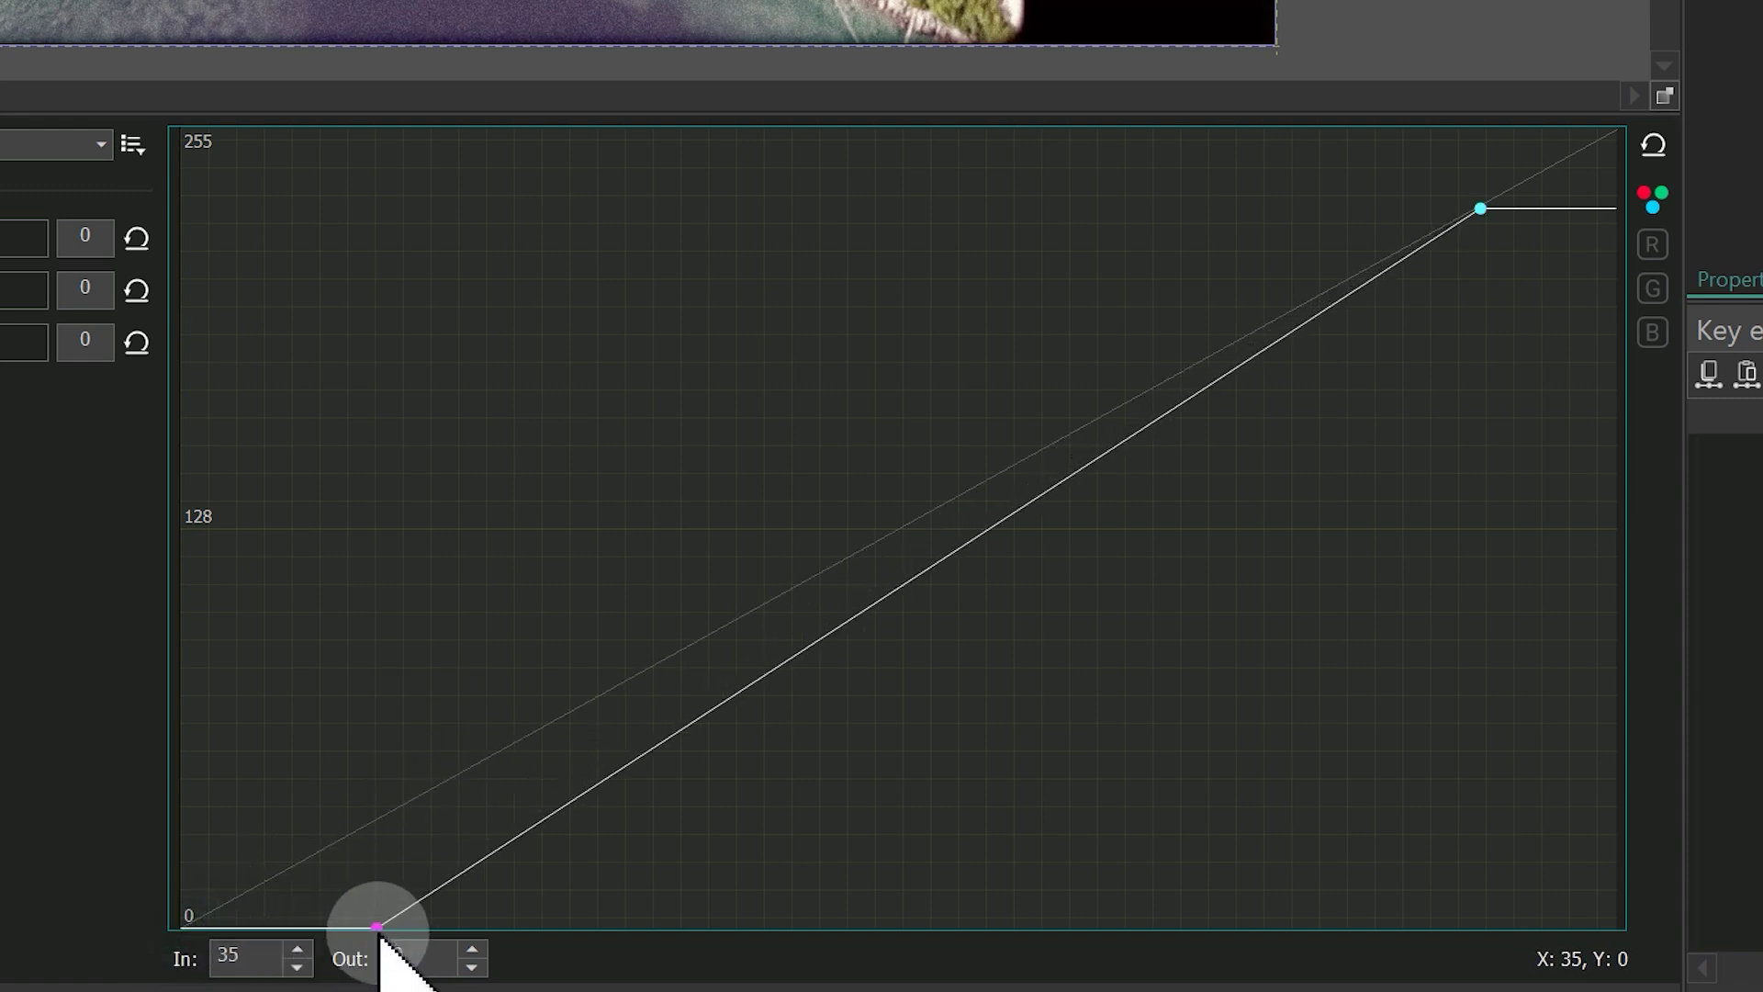
click(1653, 288)
mouse_move(1615, 134)
mouse_down()
mouse_move(1419, 146)
mouse_move(1451, 138)
mouse_up()
click(1652, 332)
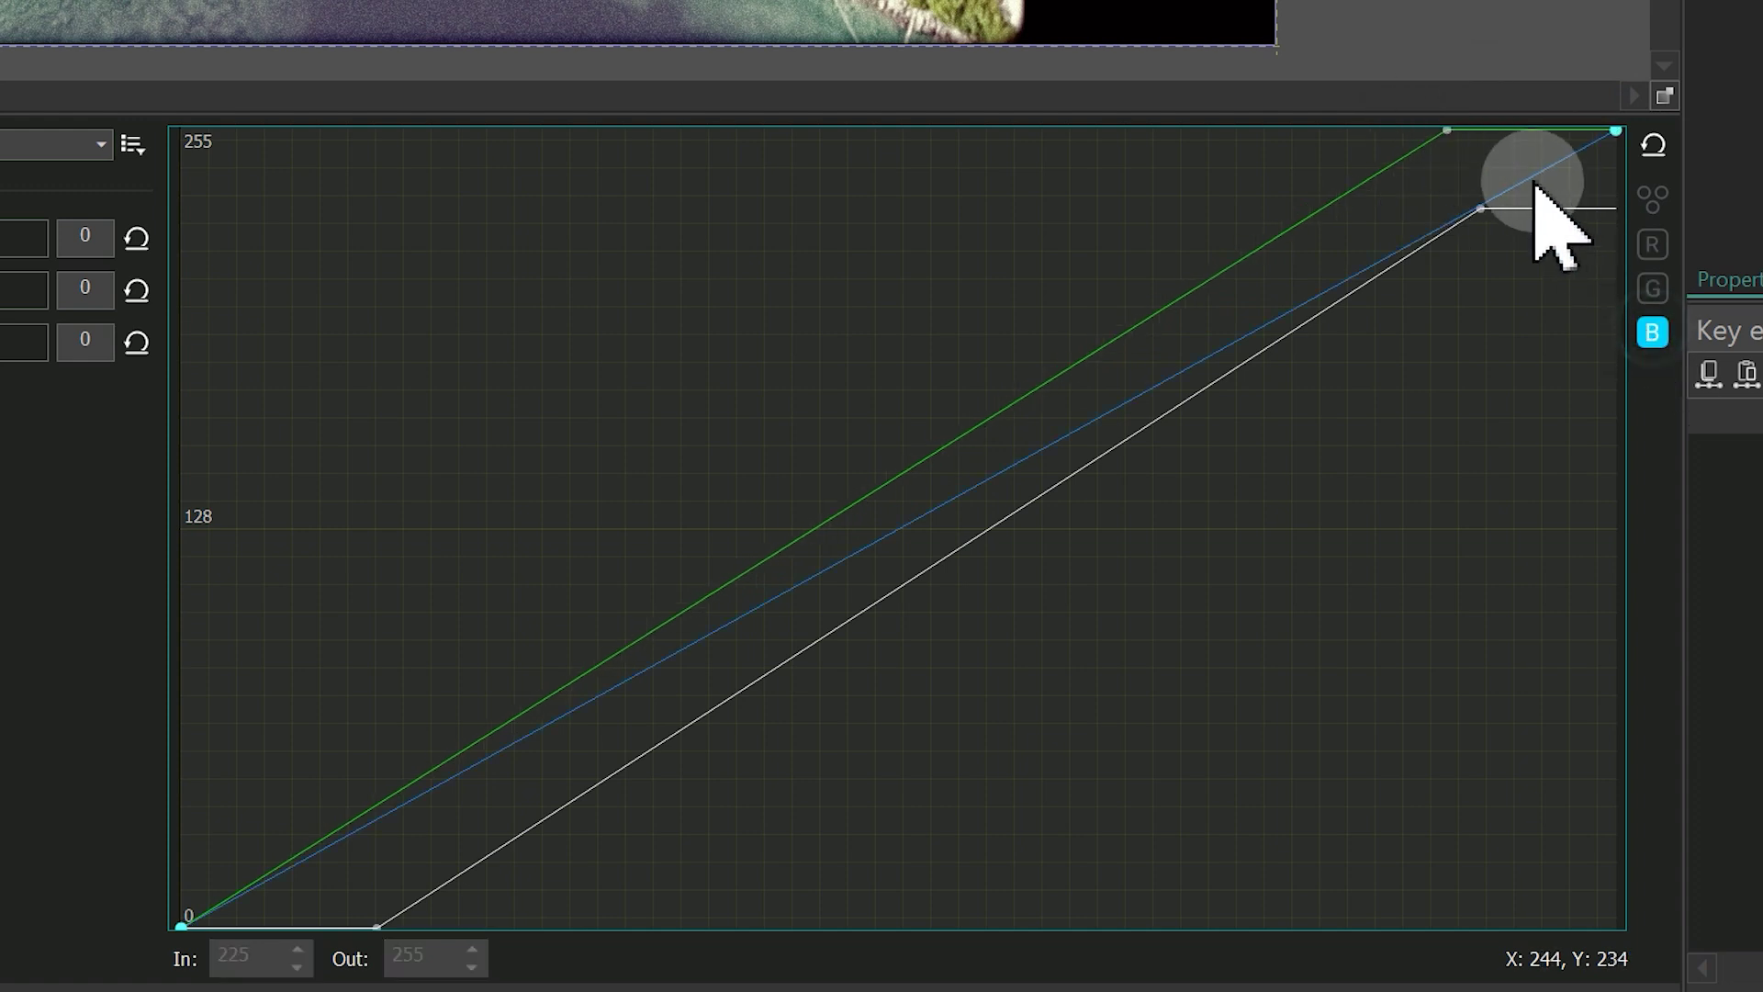
drag(1620, 135, 1641, 171)
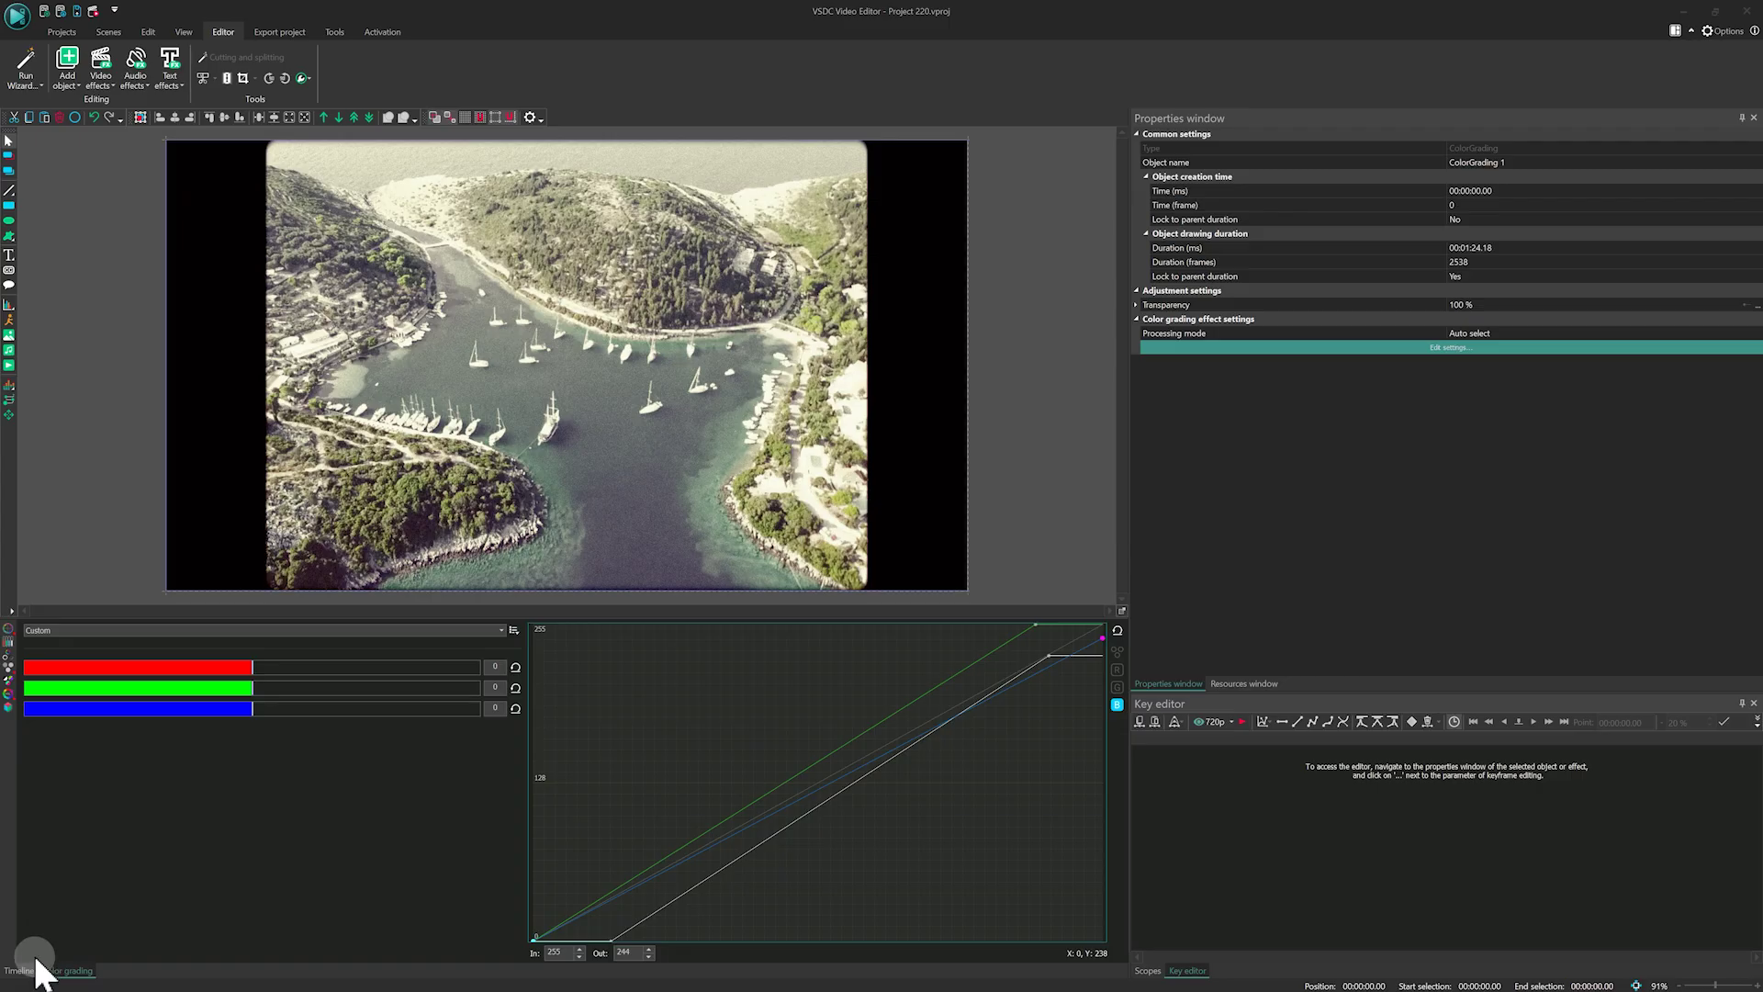
click(20, 970)
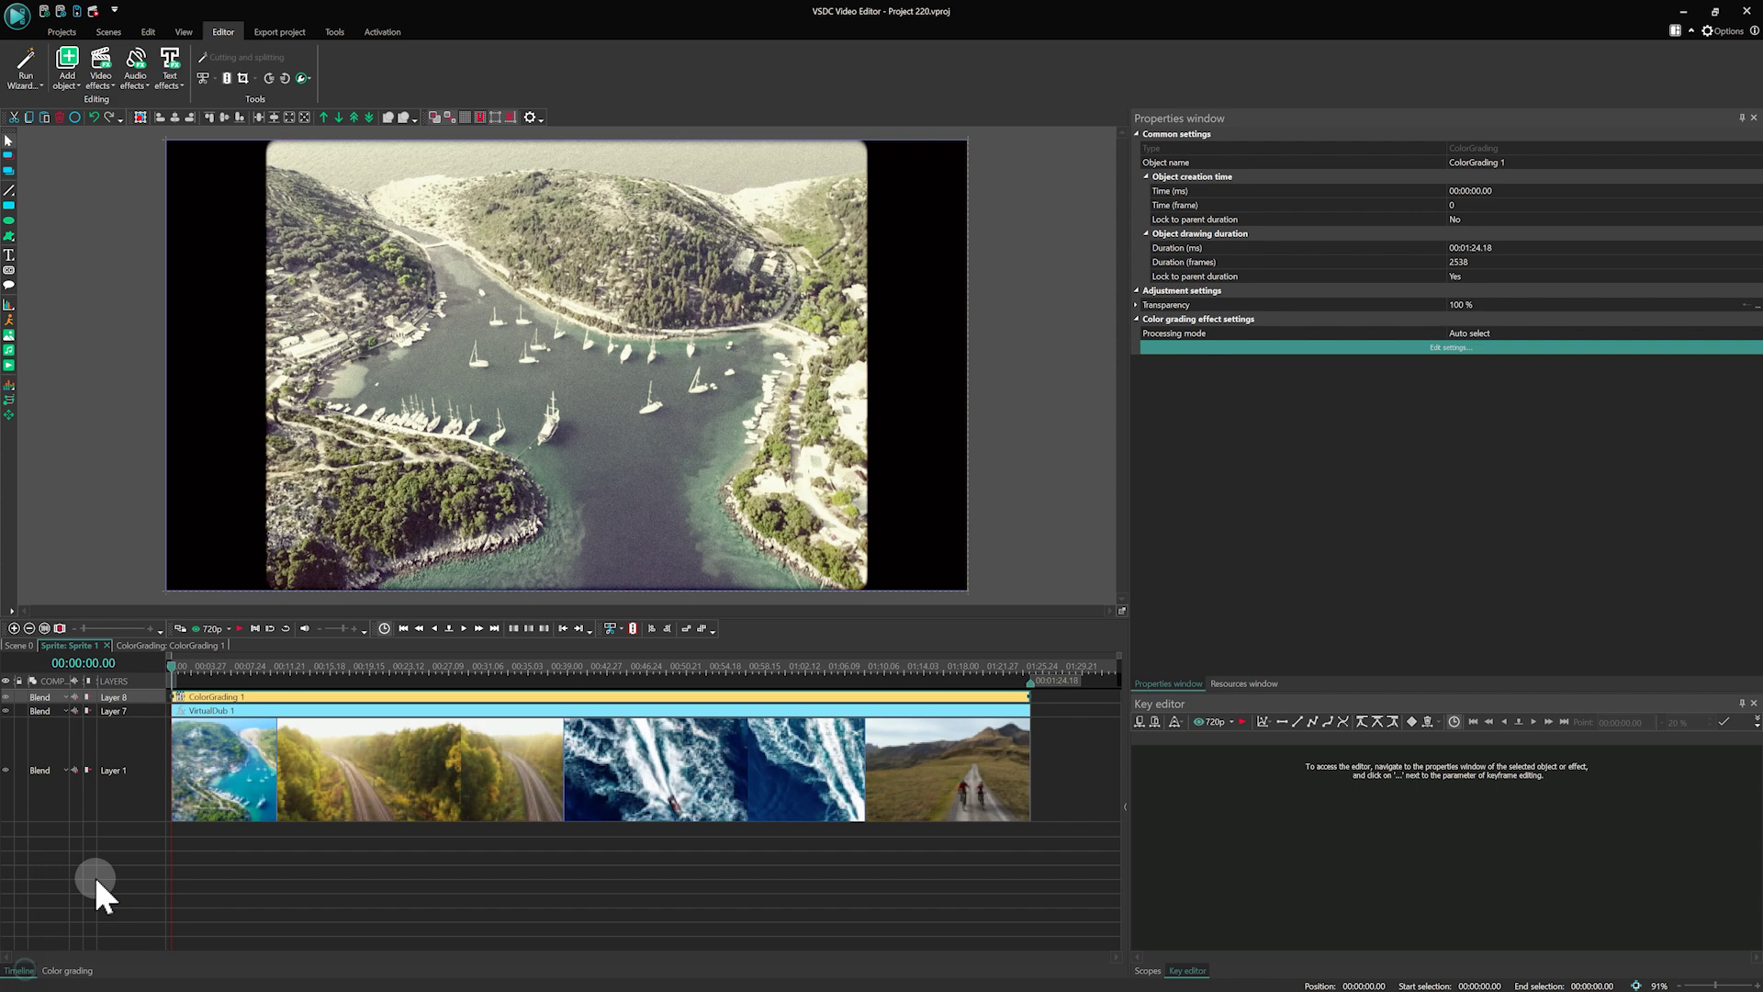
Draw an oversized ellipse past the frame, move it below colour grading, and open its fill colour.
key(space)
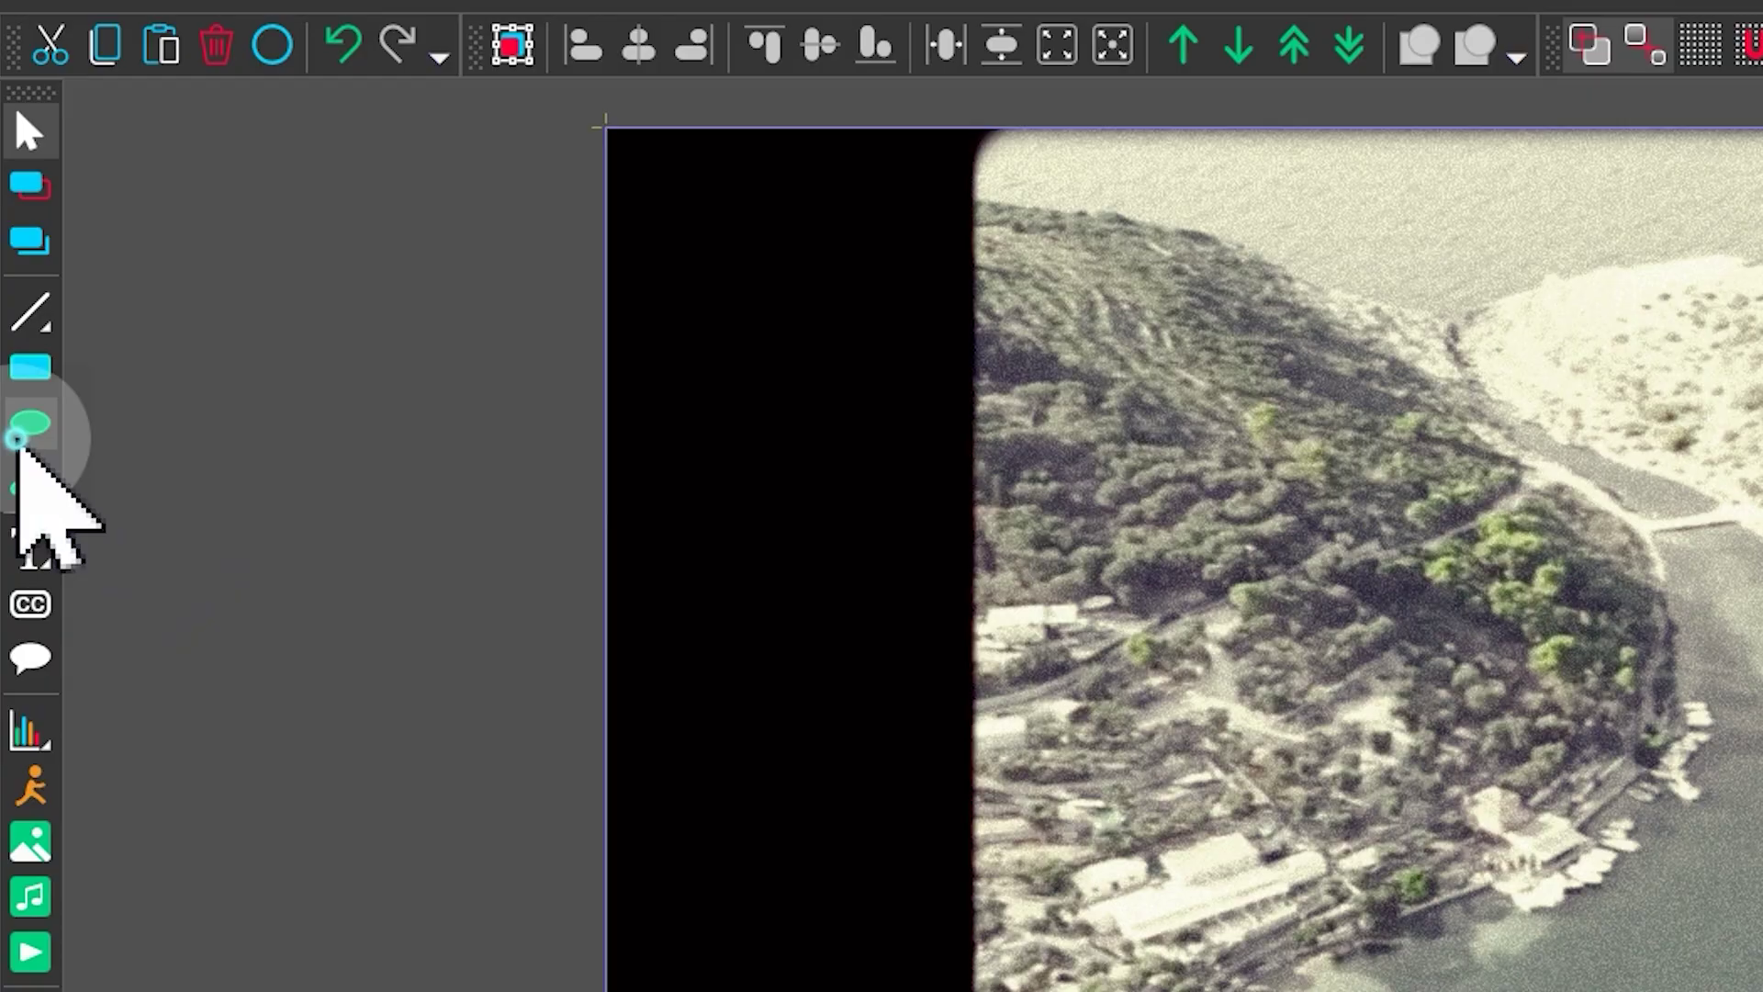
click(16, 439)
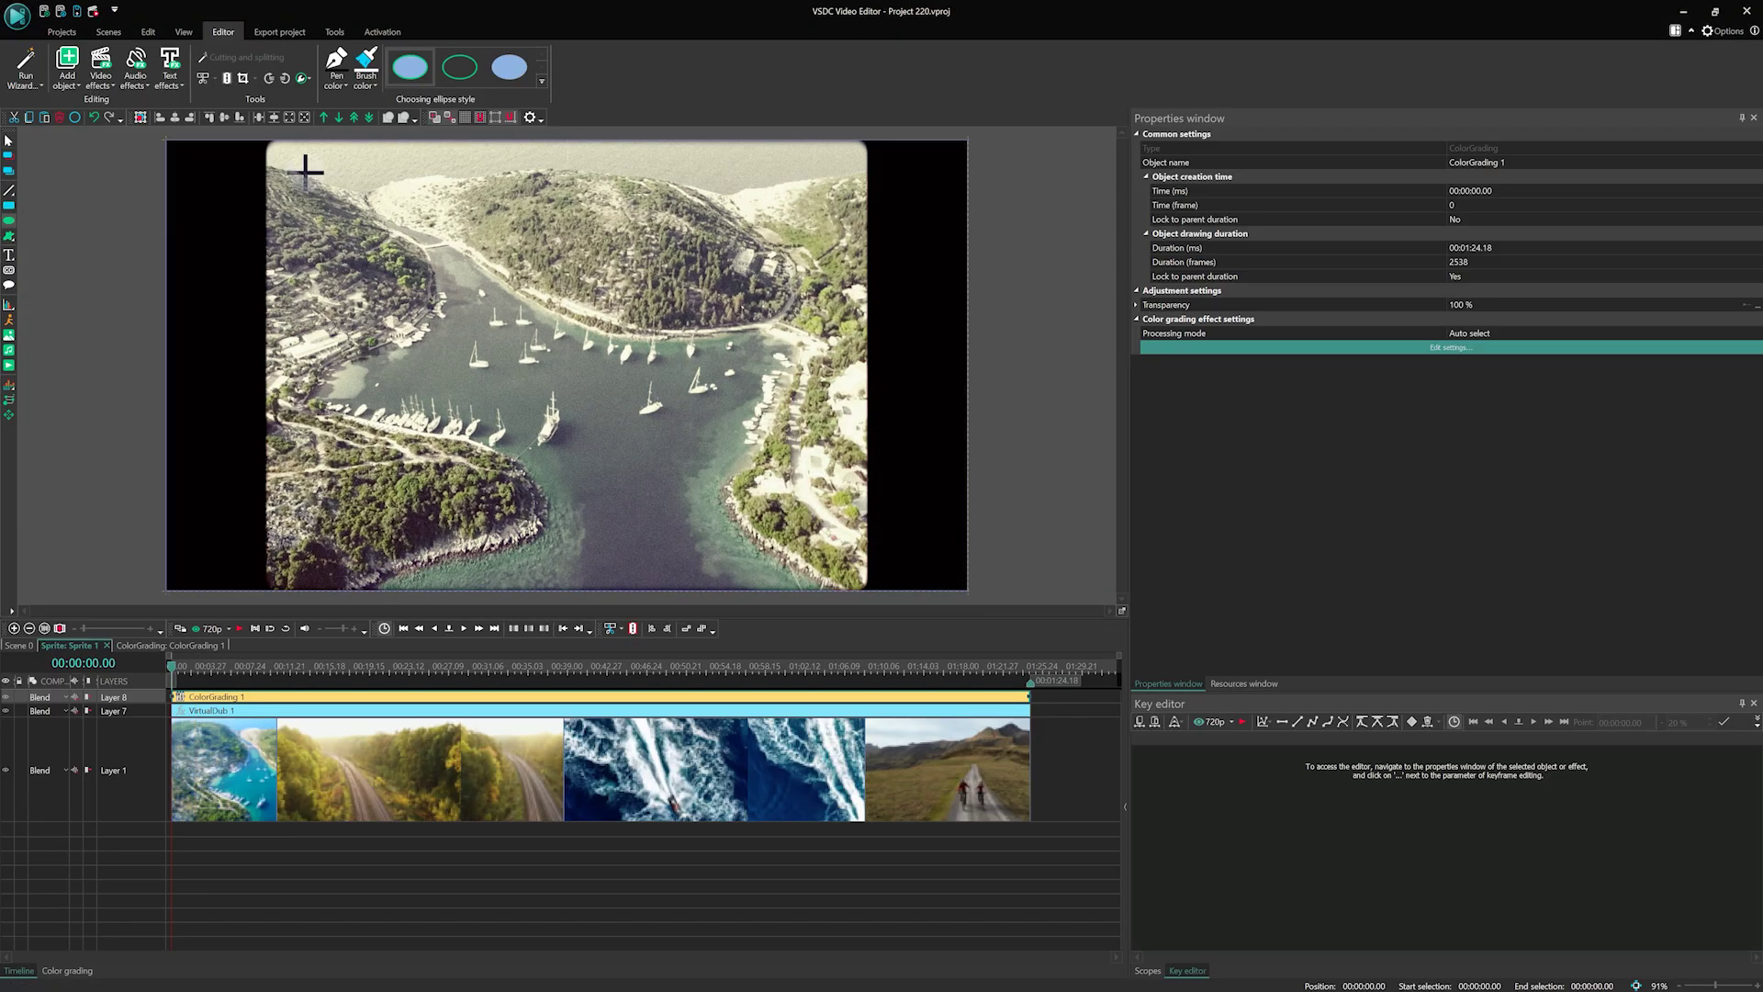
drag(262, 142, 858, 629)
scroll(1118, 260, up, 1)
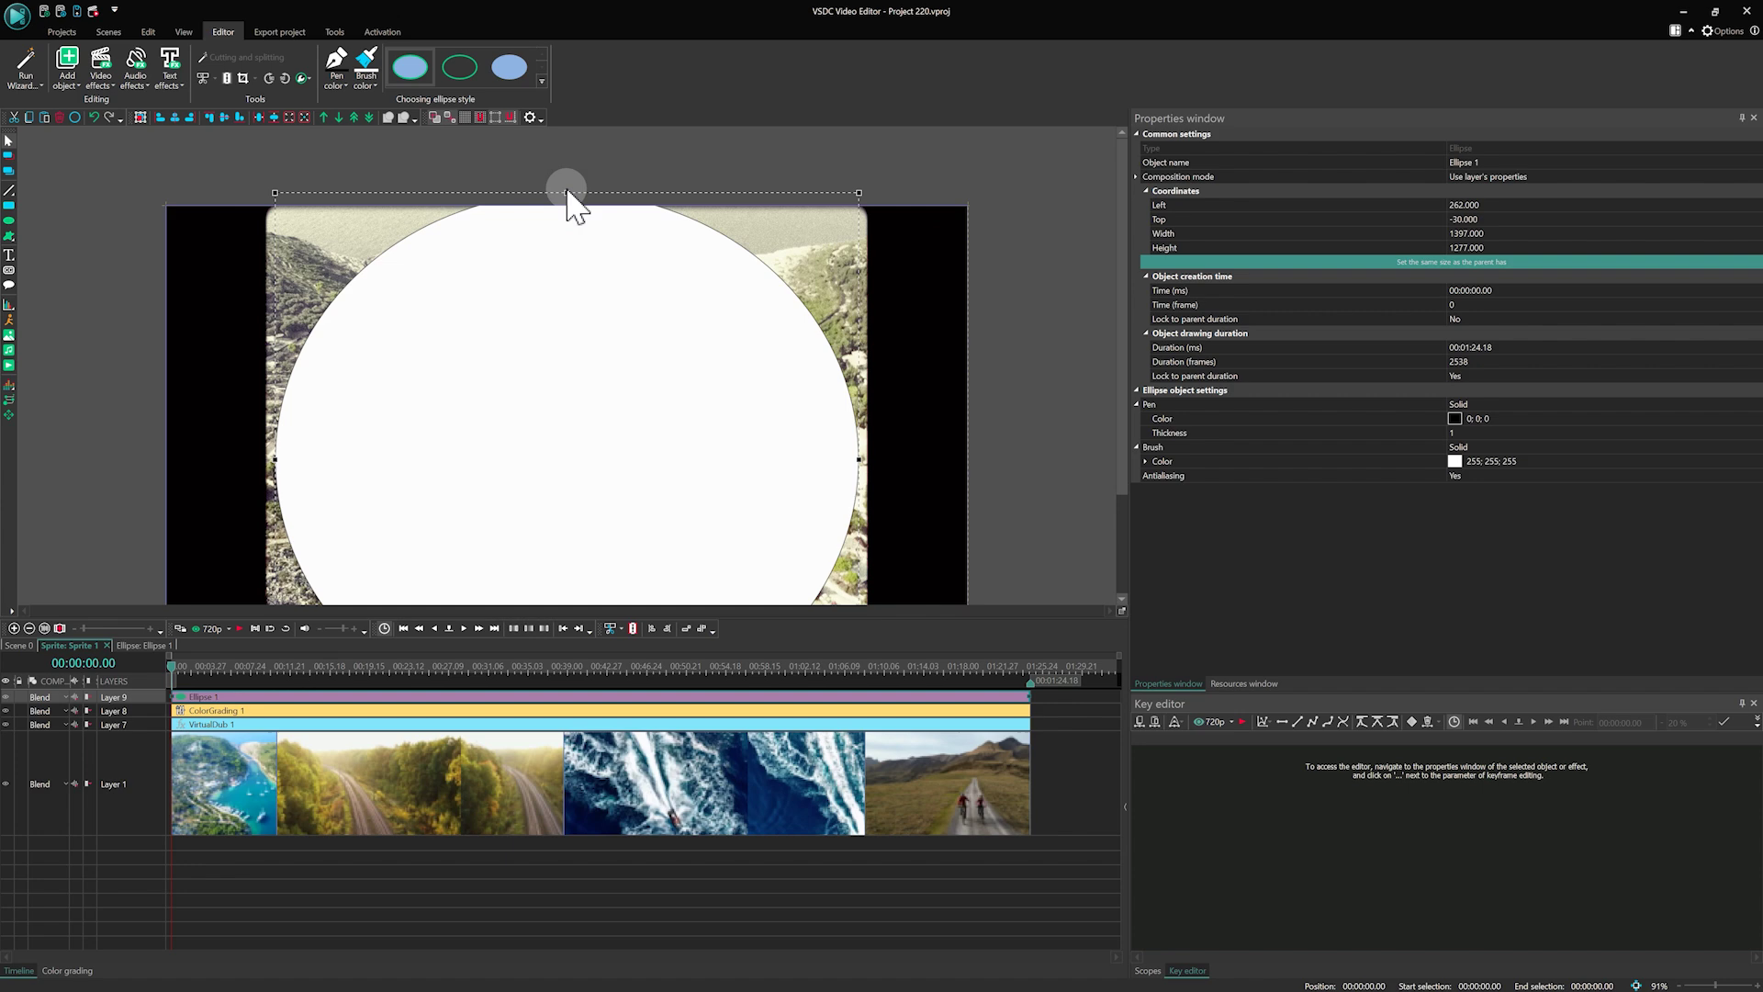
drag(570, 193, 570, 5)
drag(512, 367, 503, 477)
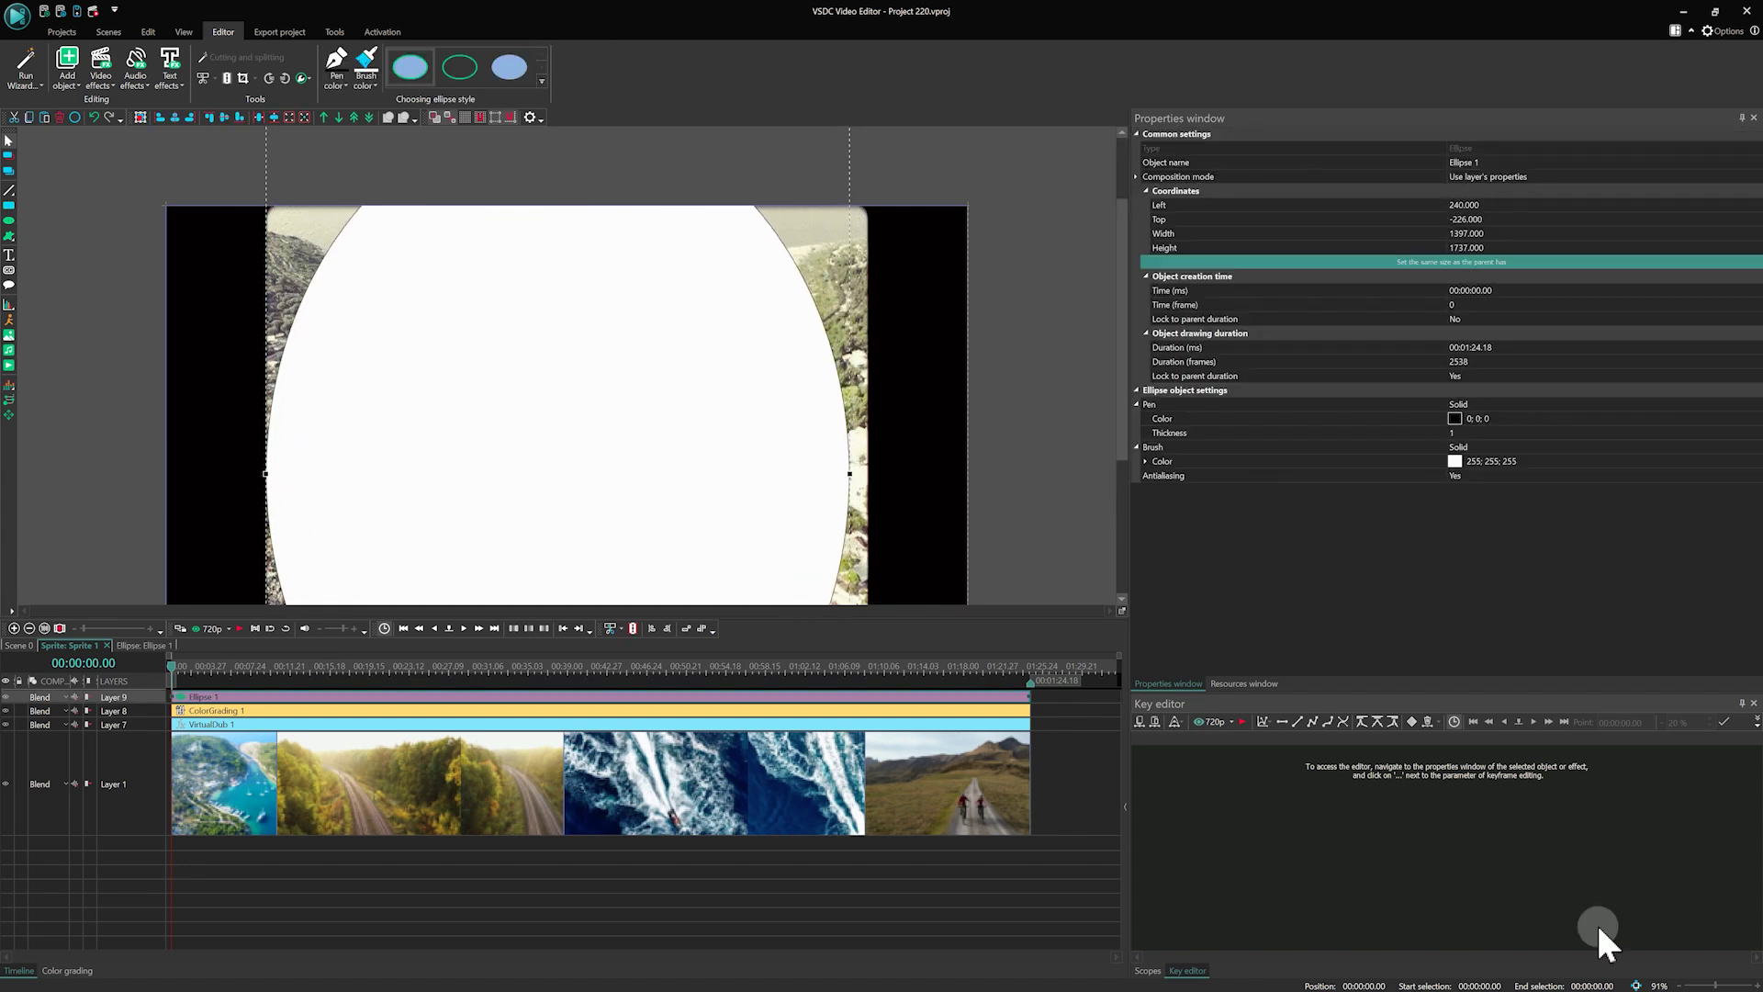
click(1714, 985)
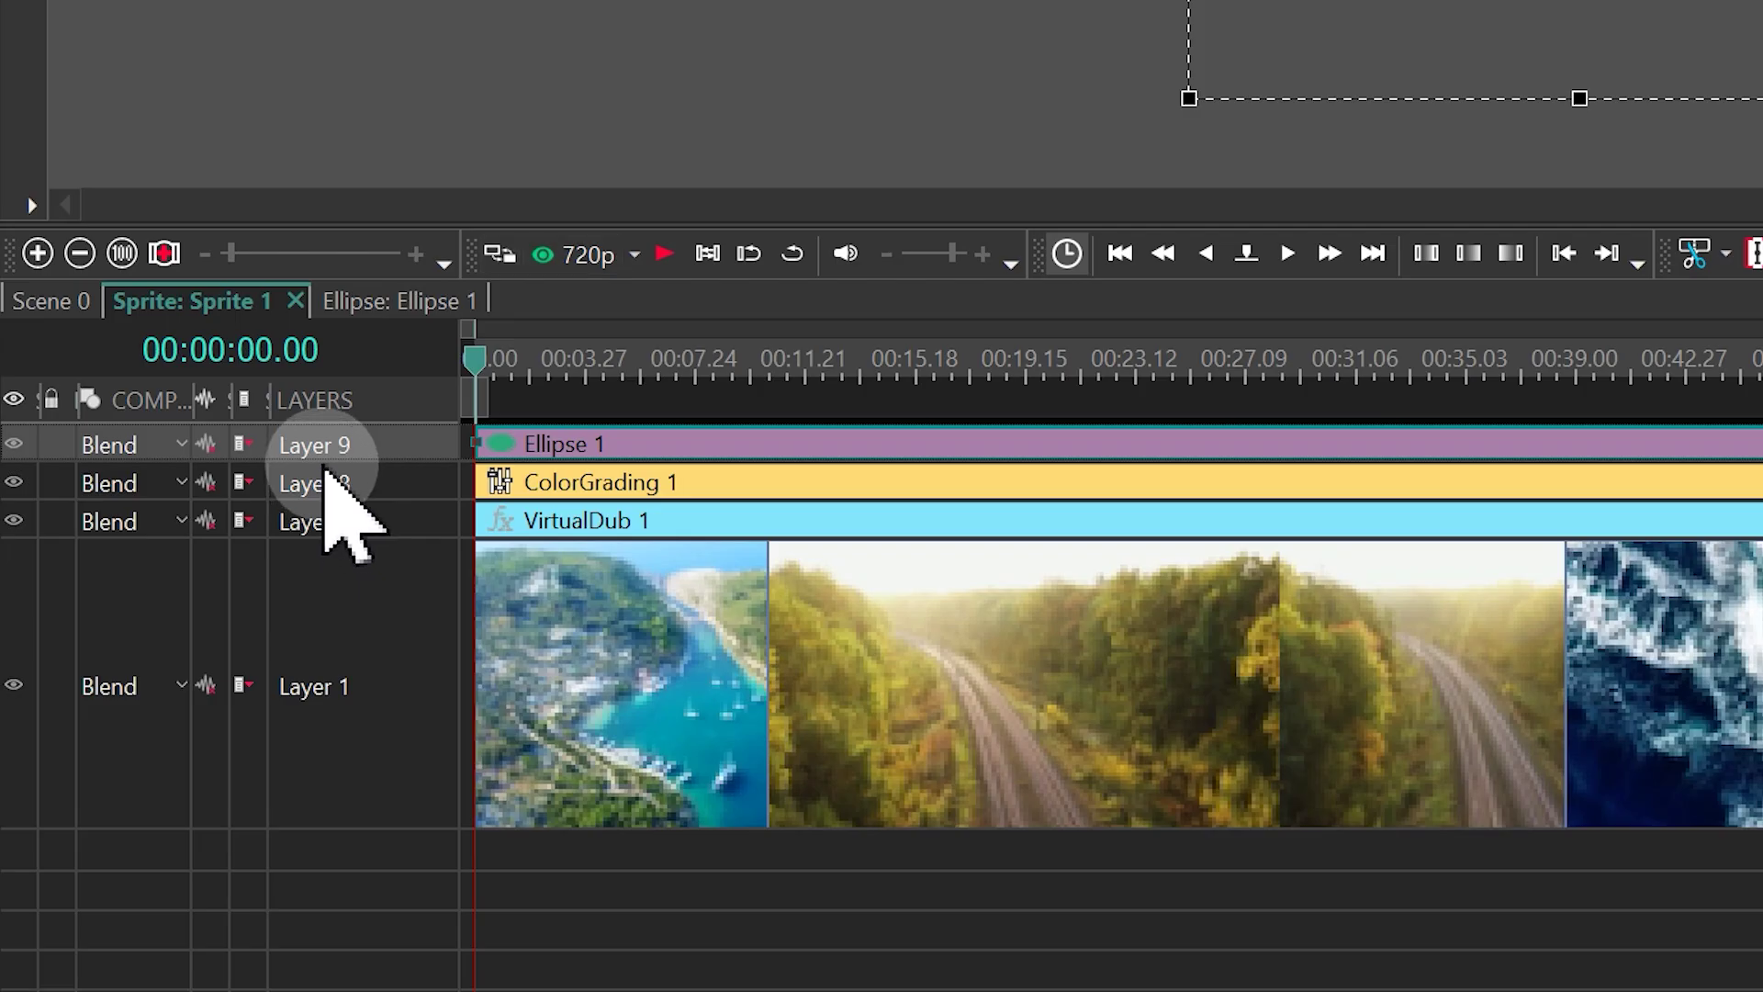
drag(119, 504, 115, 496)
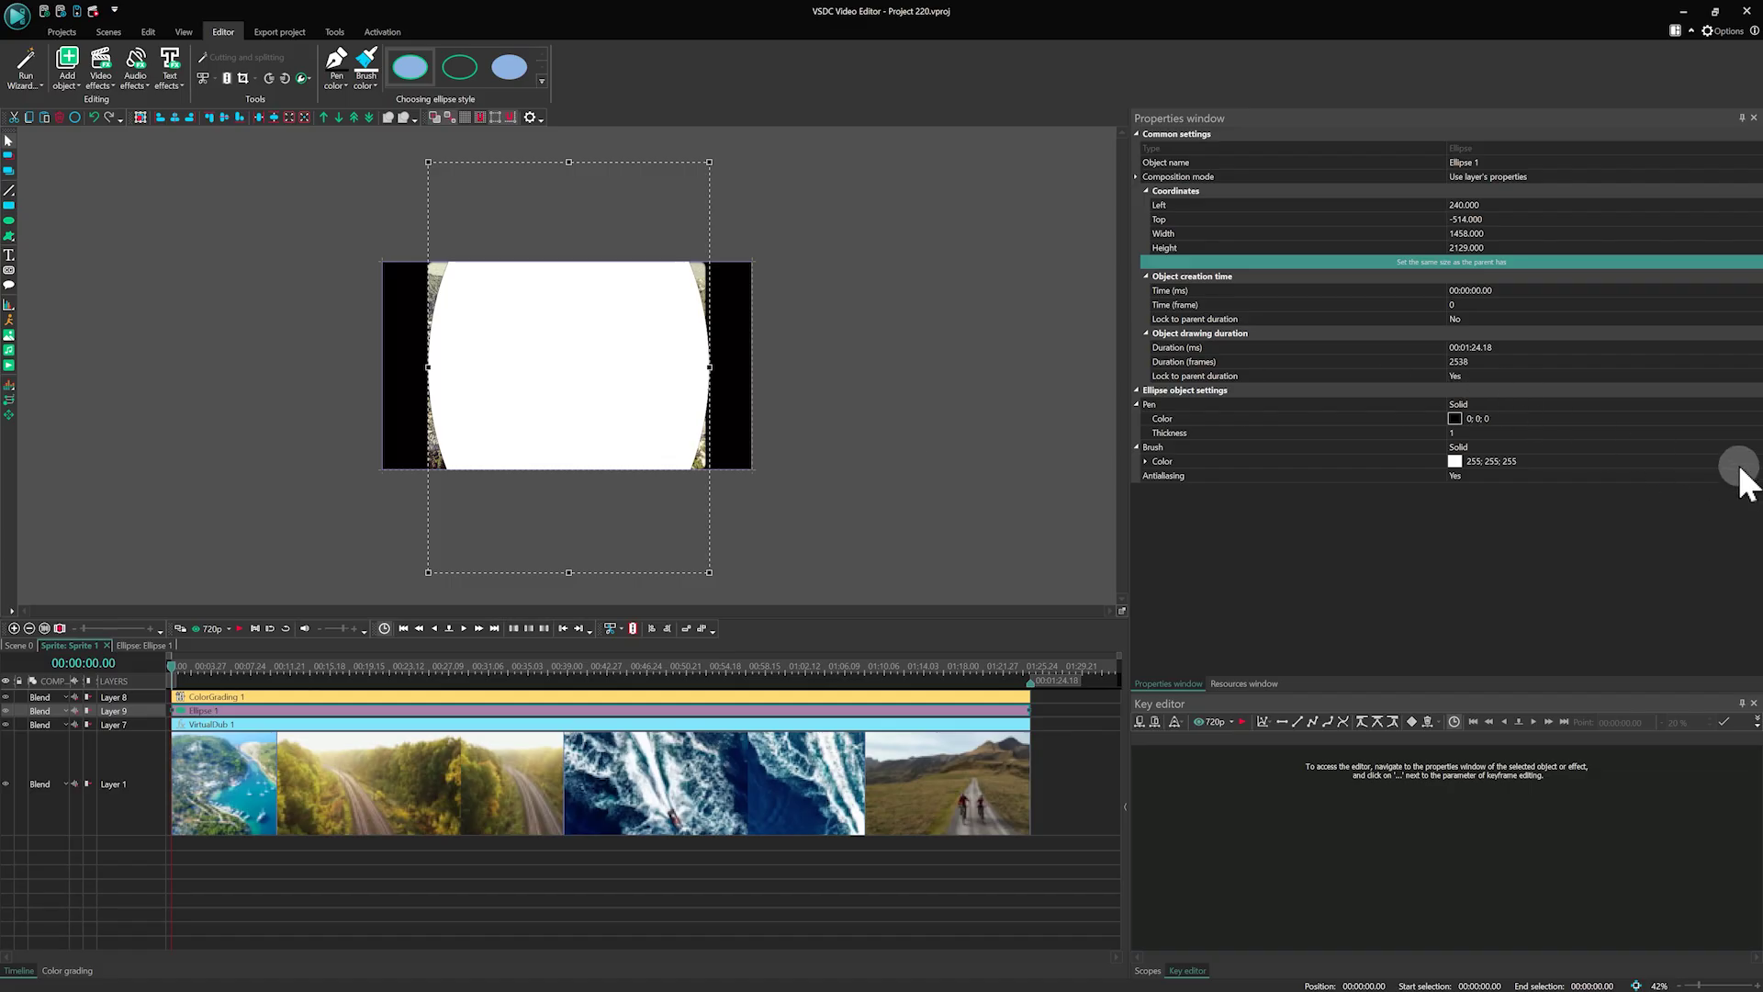
click(1740, 463)
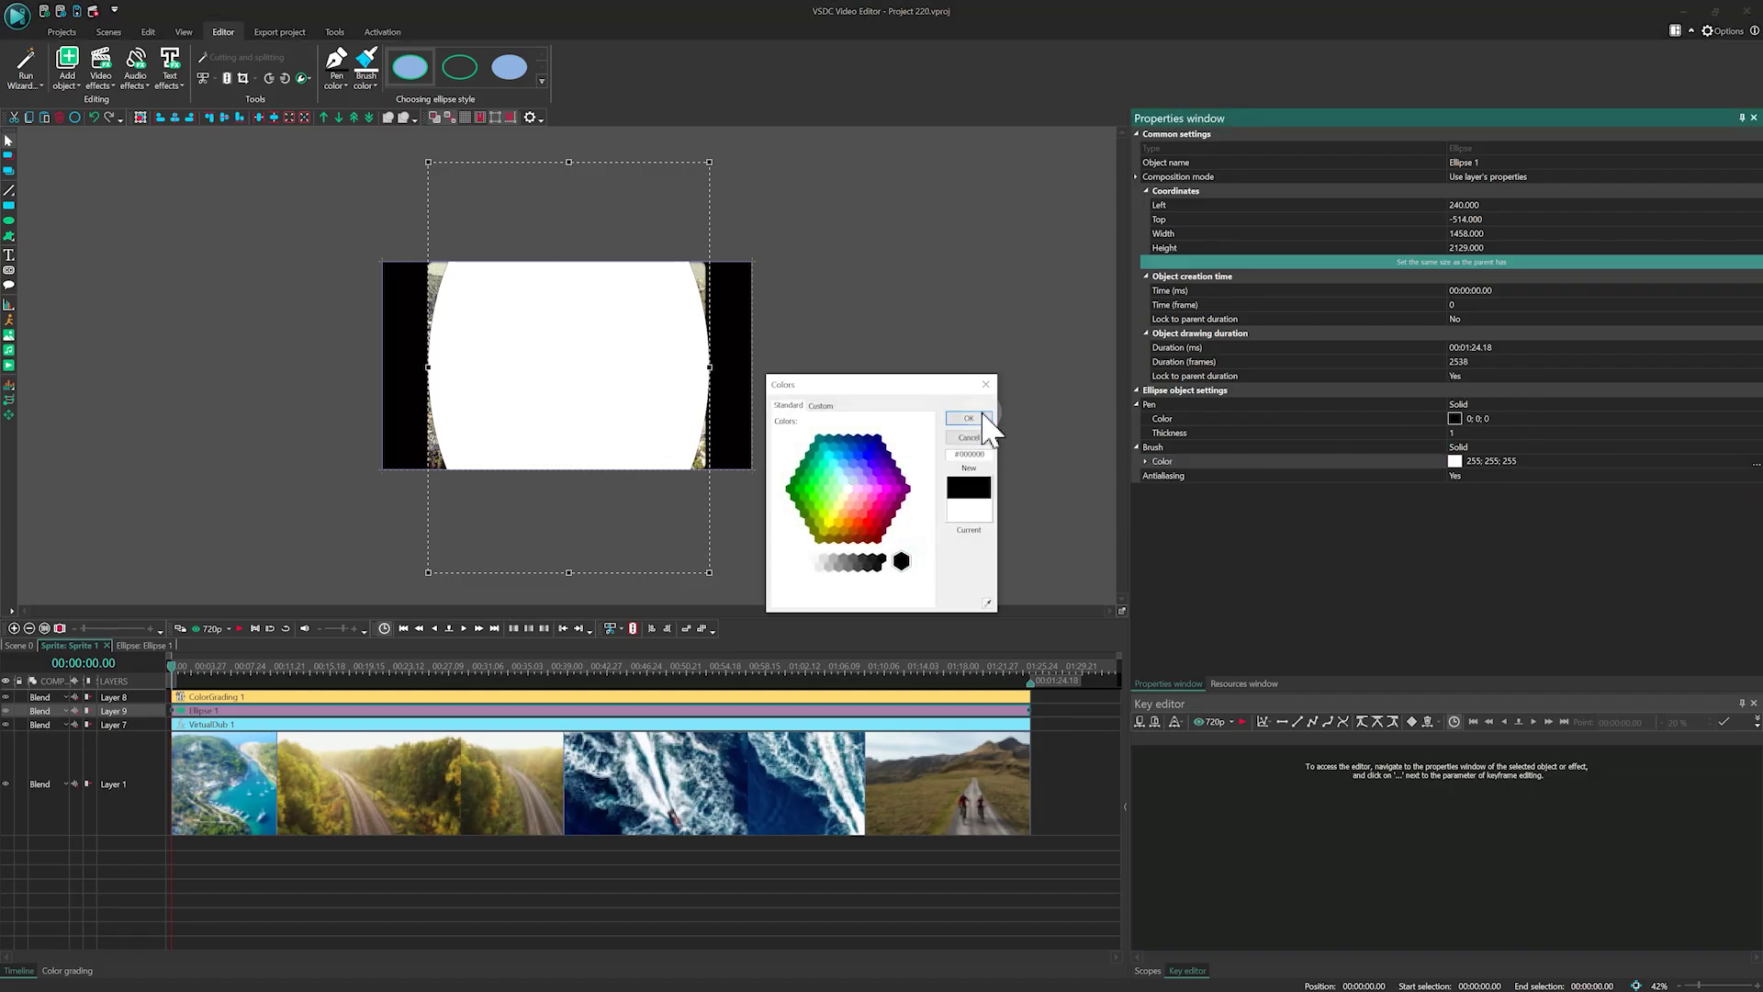
Fill the ellipse black and give it a Gaussian blur with 200 blur levels.
click(975, 419)
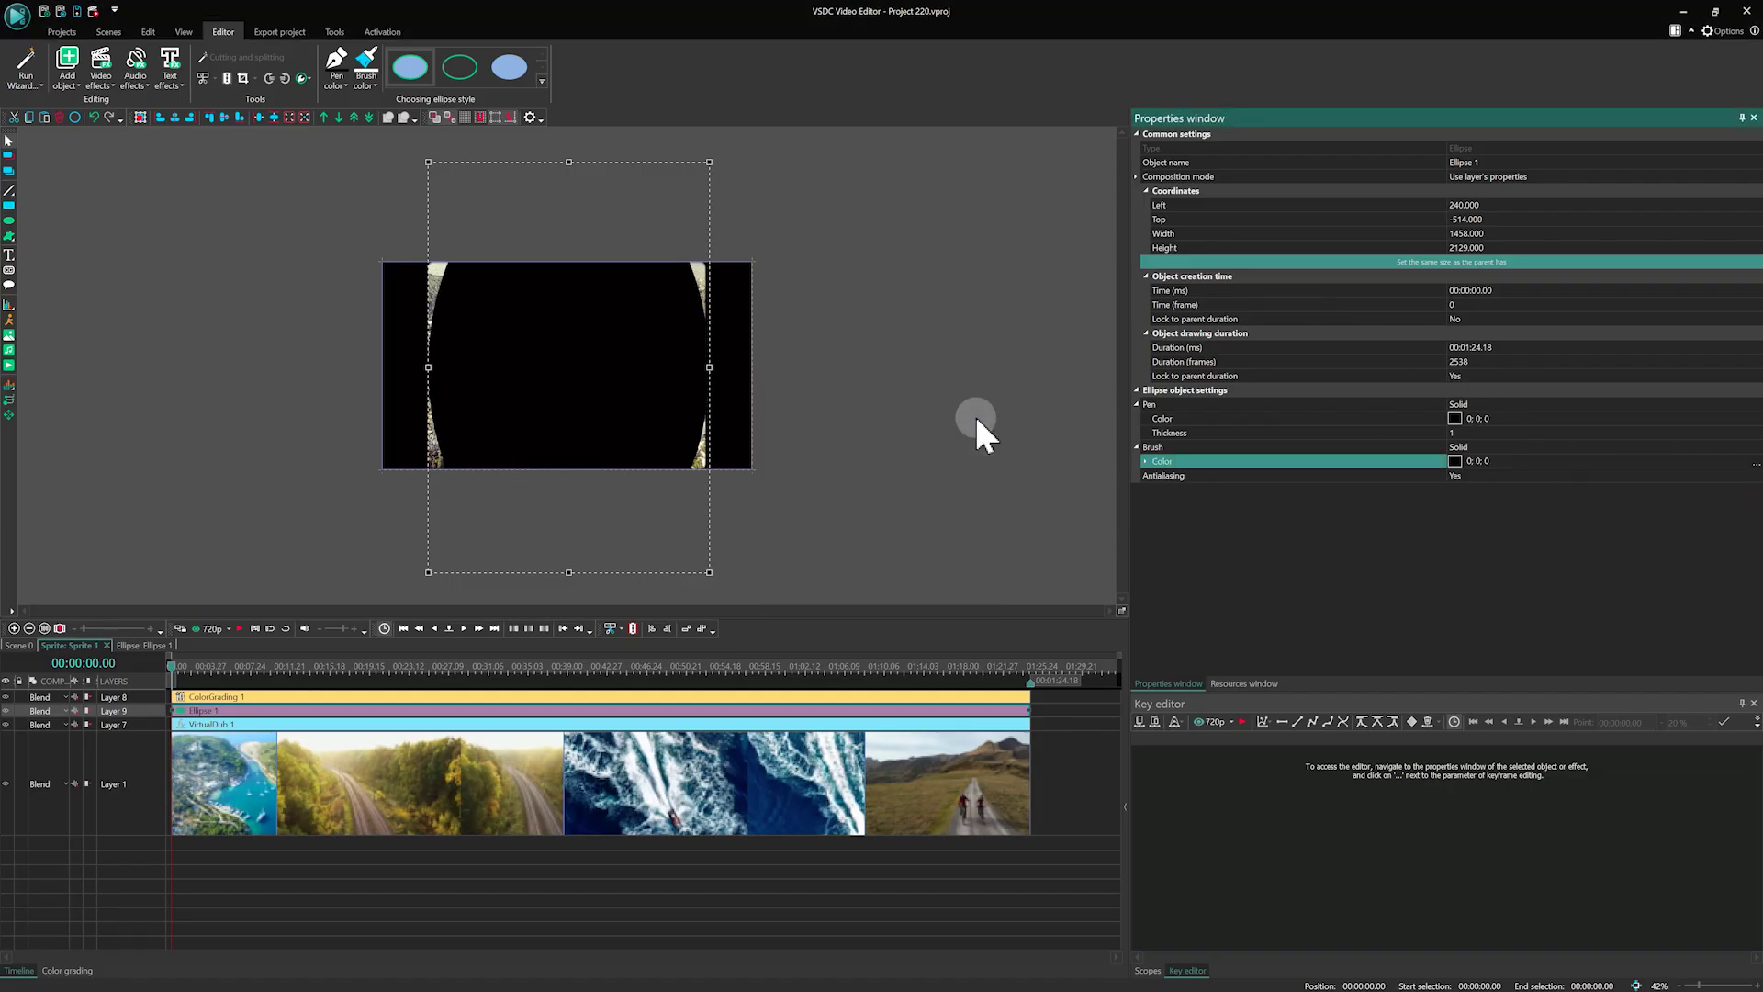
double_click(244, 711)
click(108, 81)
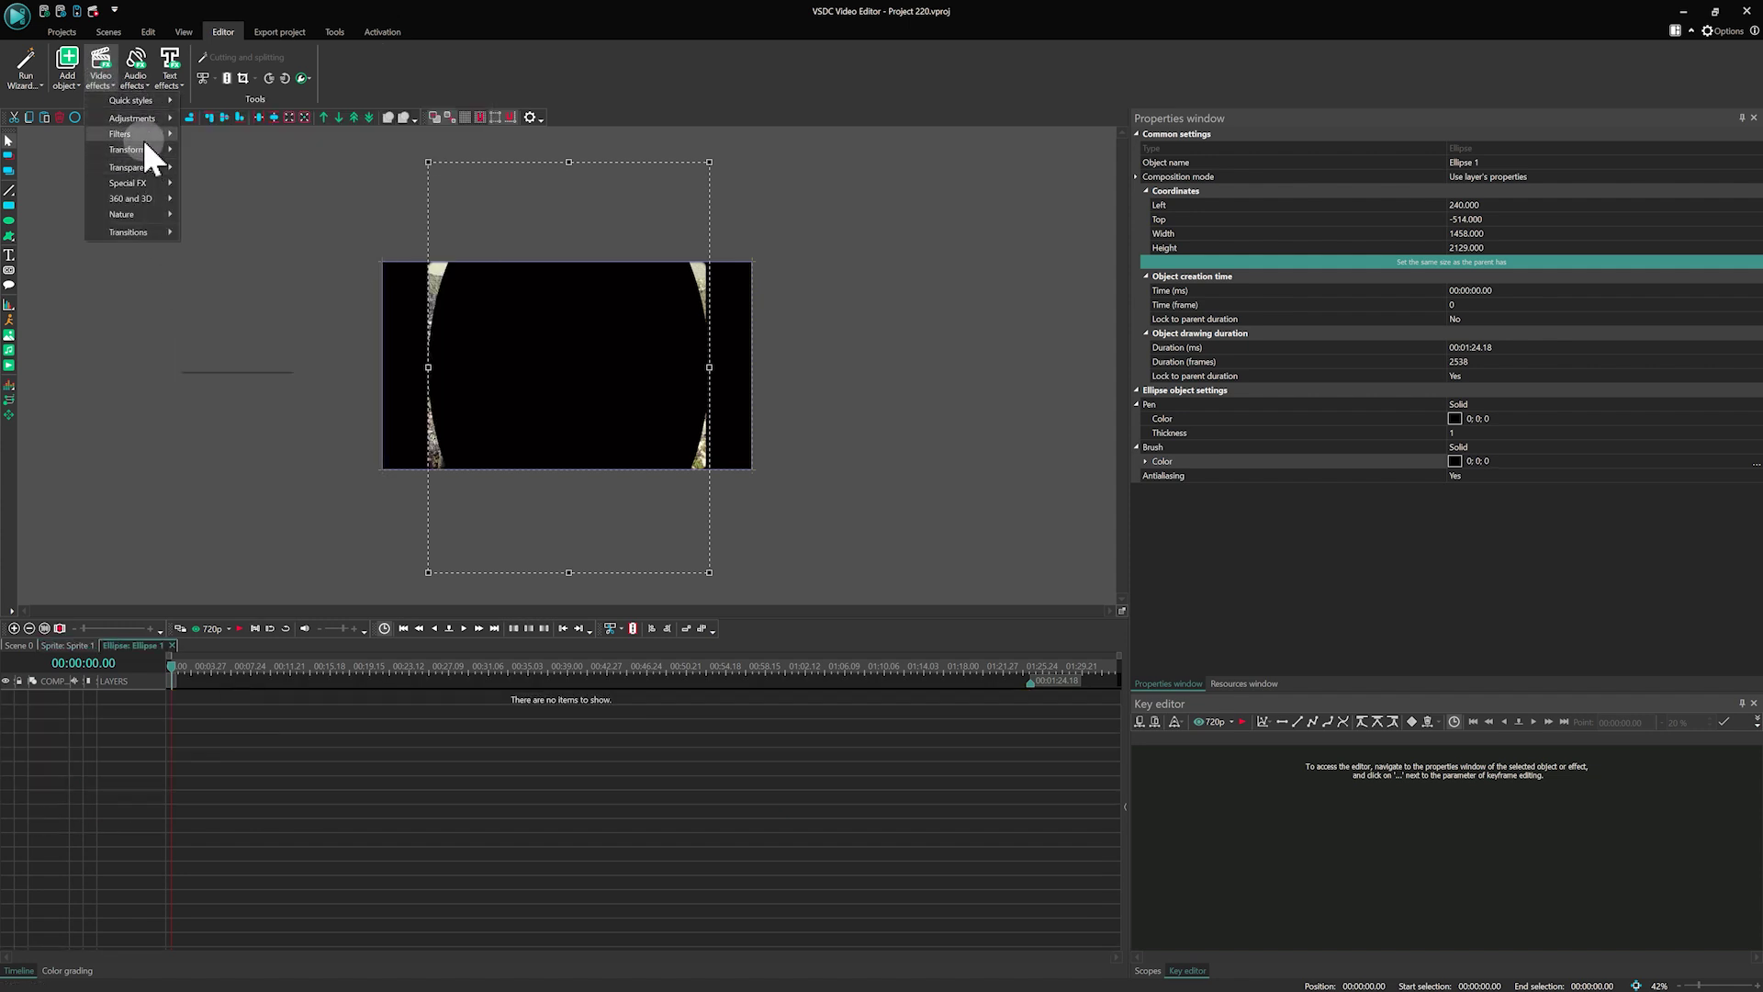
mouse_move(122, 134)
click(228, 167)
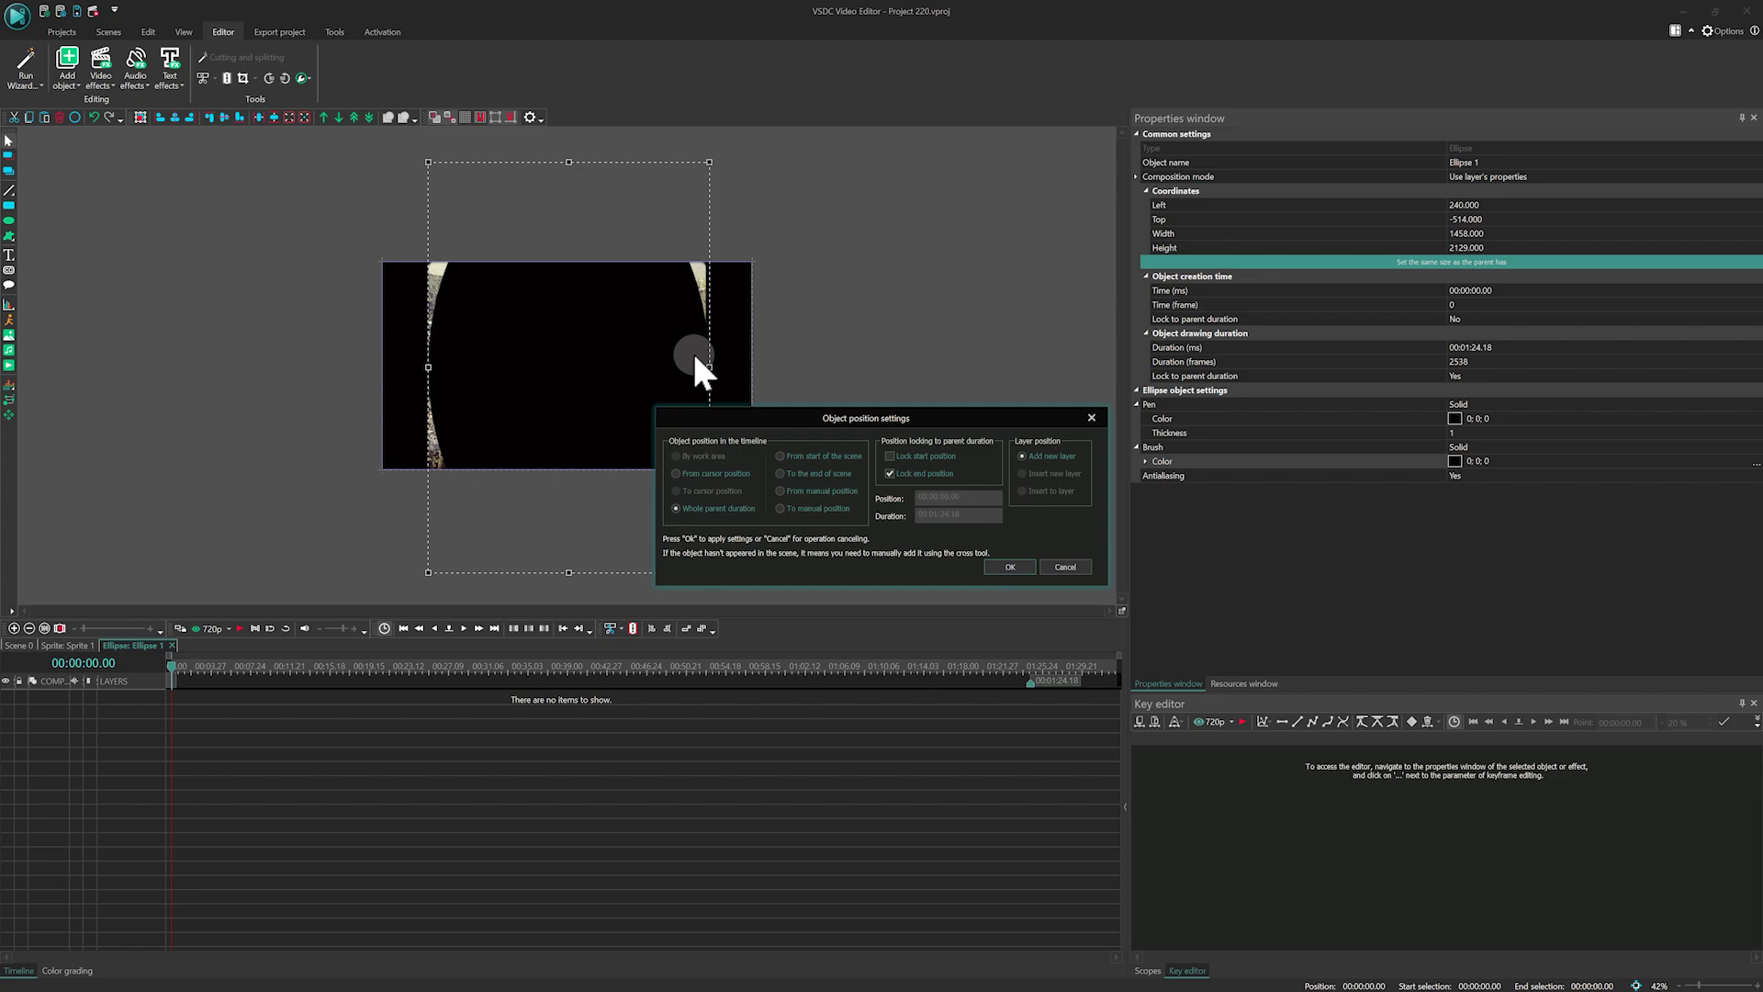
click(989, 567)
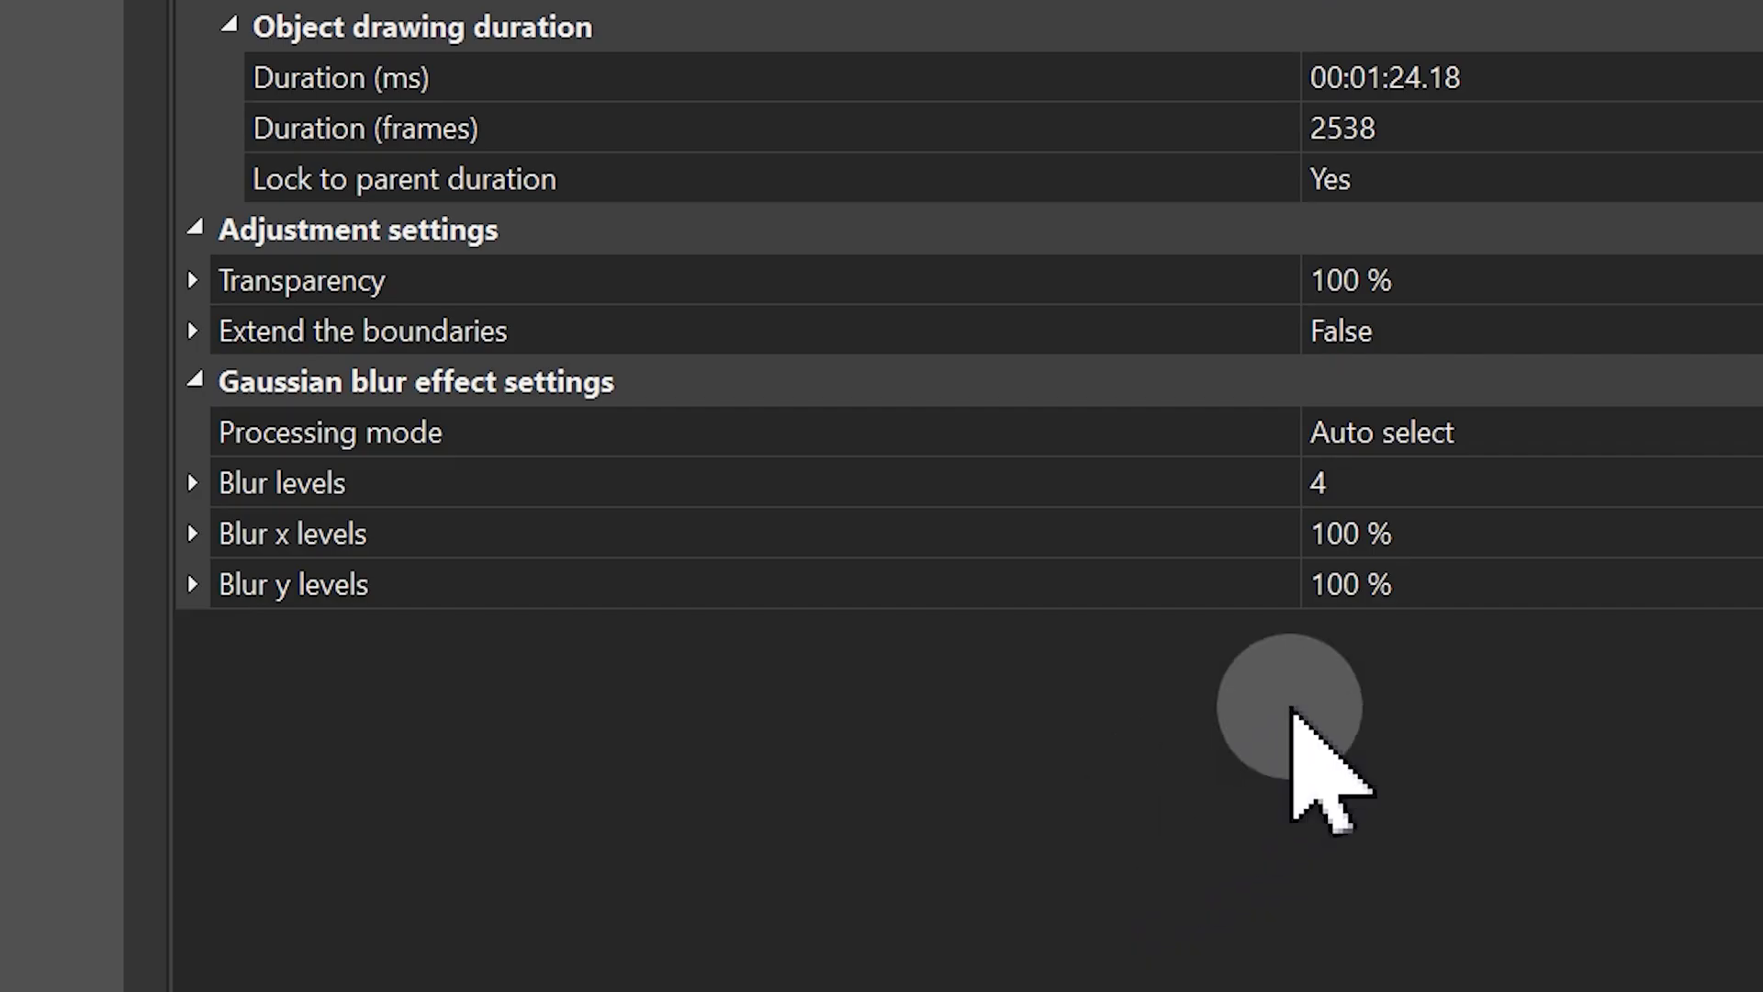
click(1491, 460)
text(200)
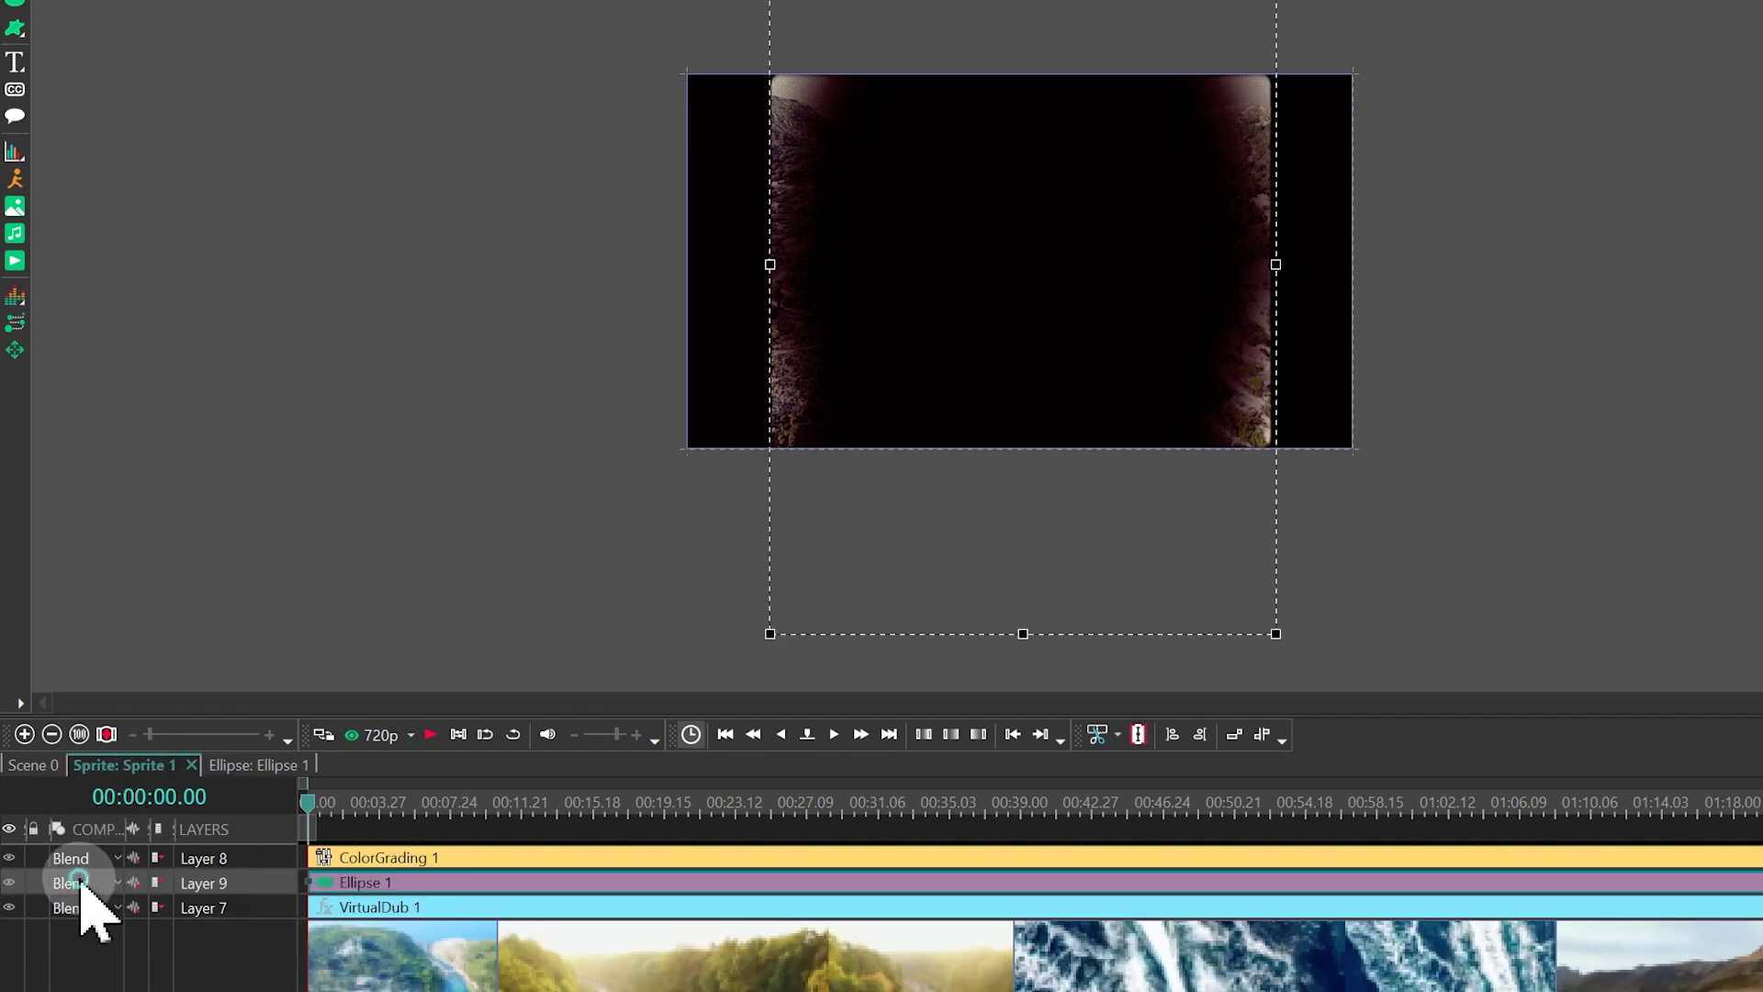
Set Layer 9's ellipse to Inverted mask blend mode and widen it slightly left.
click(81, 882)
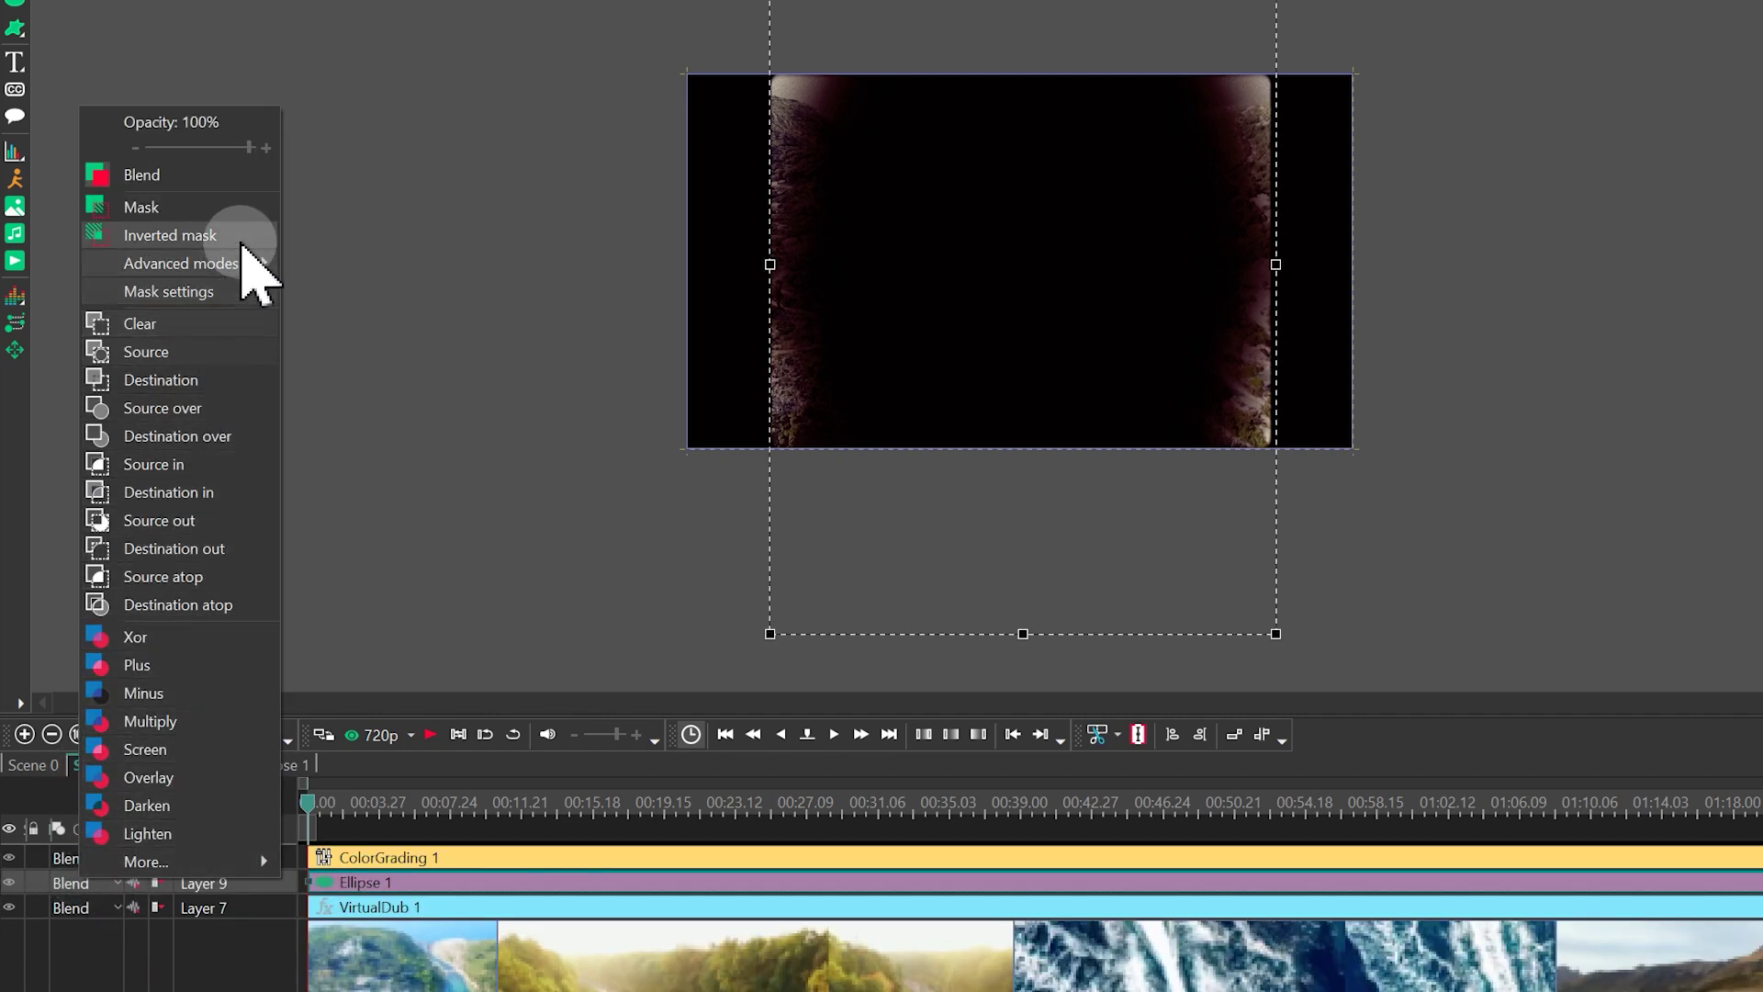
click(242, 241)
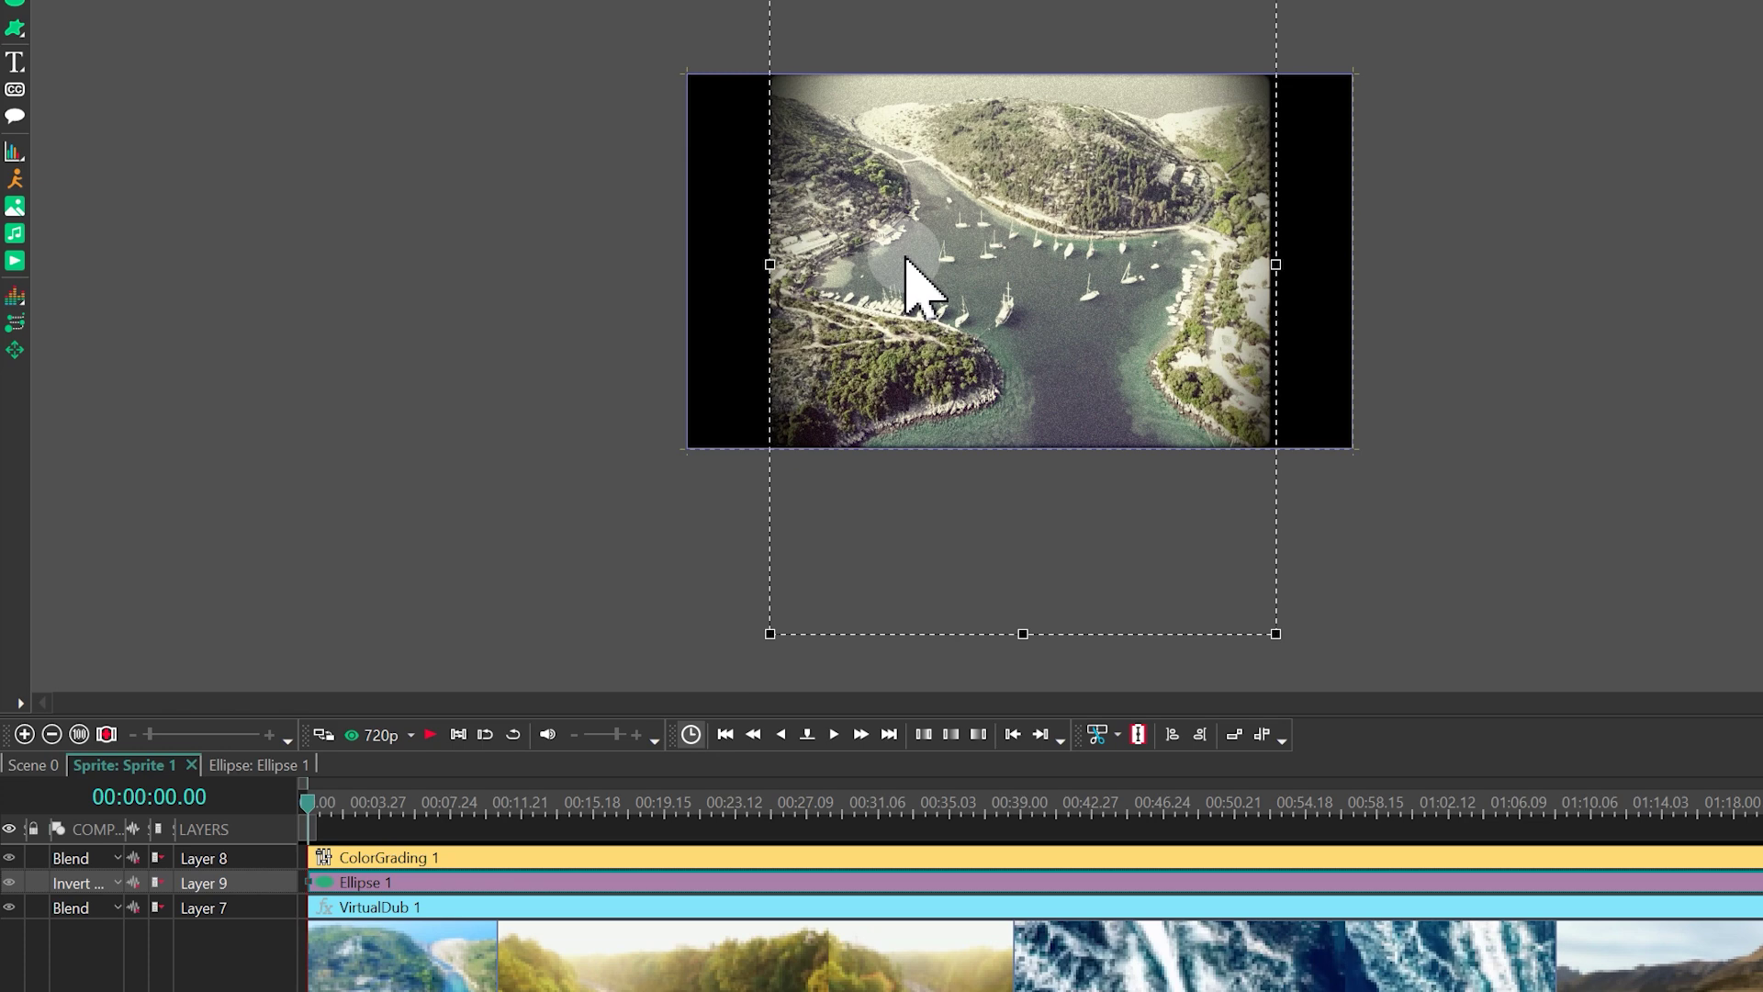
drag(770, 265, 770, 264)
Compare Destination atop, revert to Inverted mask, and lower the ellipse's top edge.
click(95, 884)
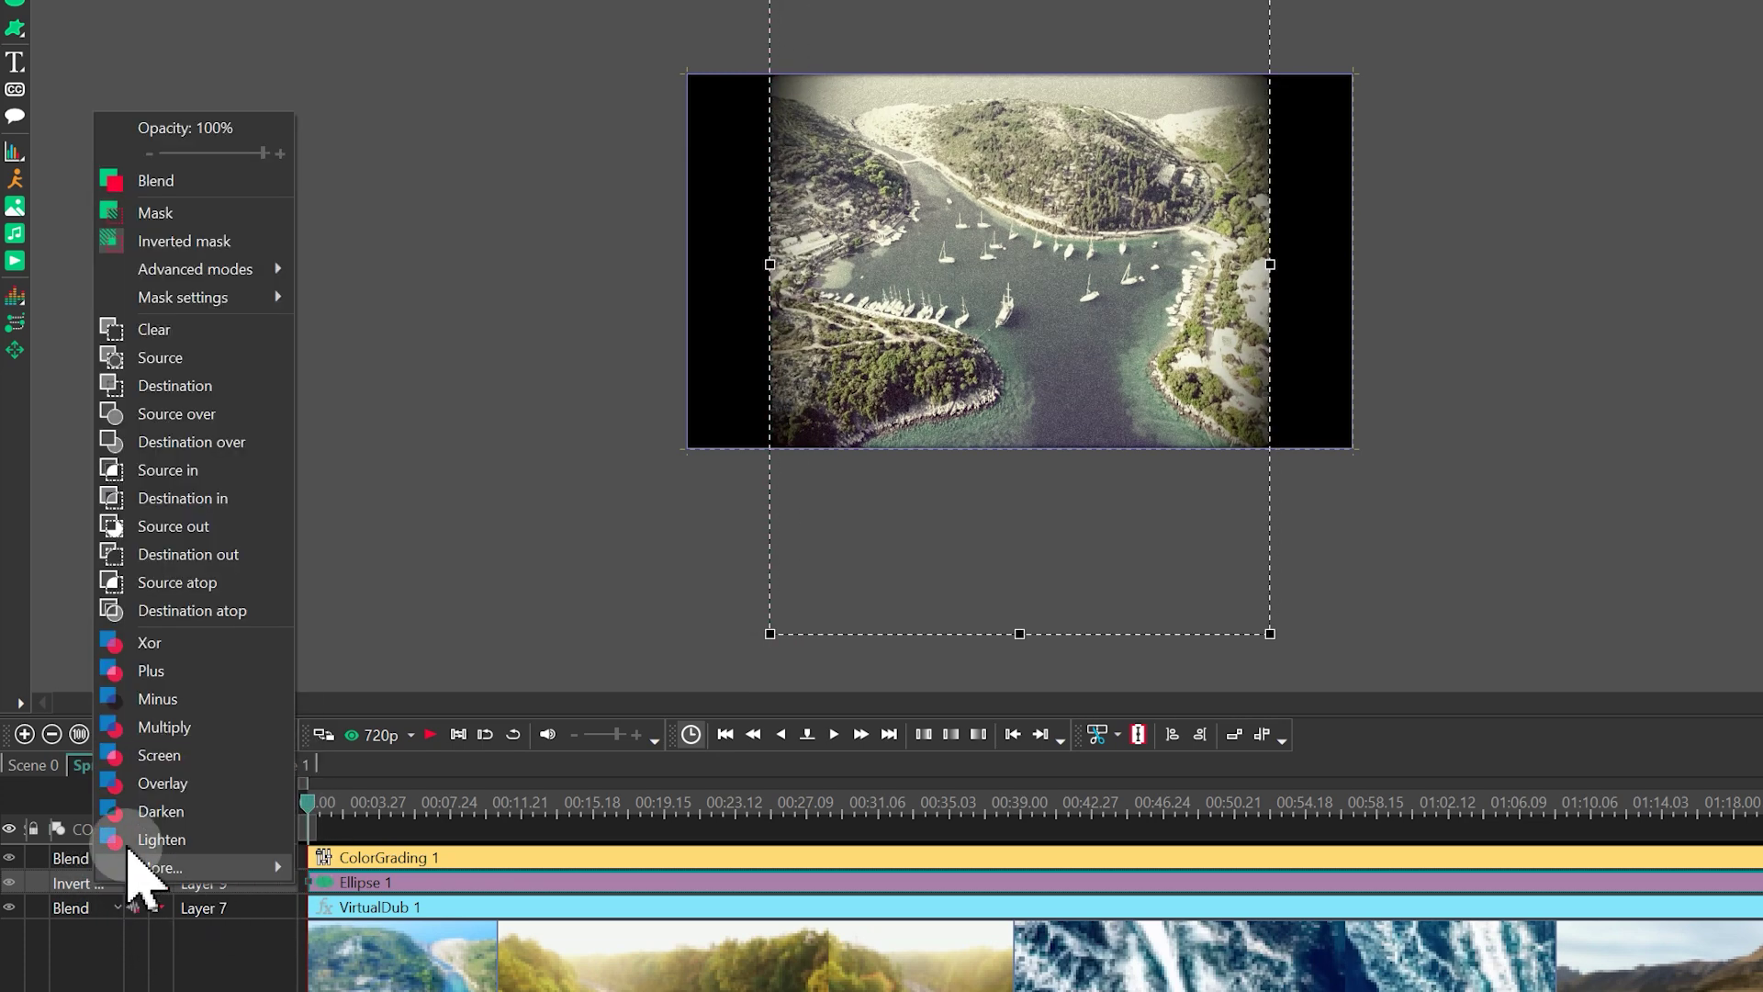
click(248, 617)
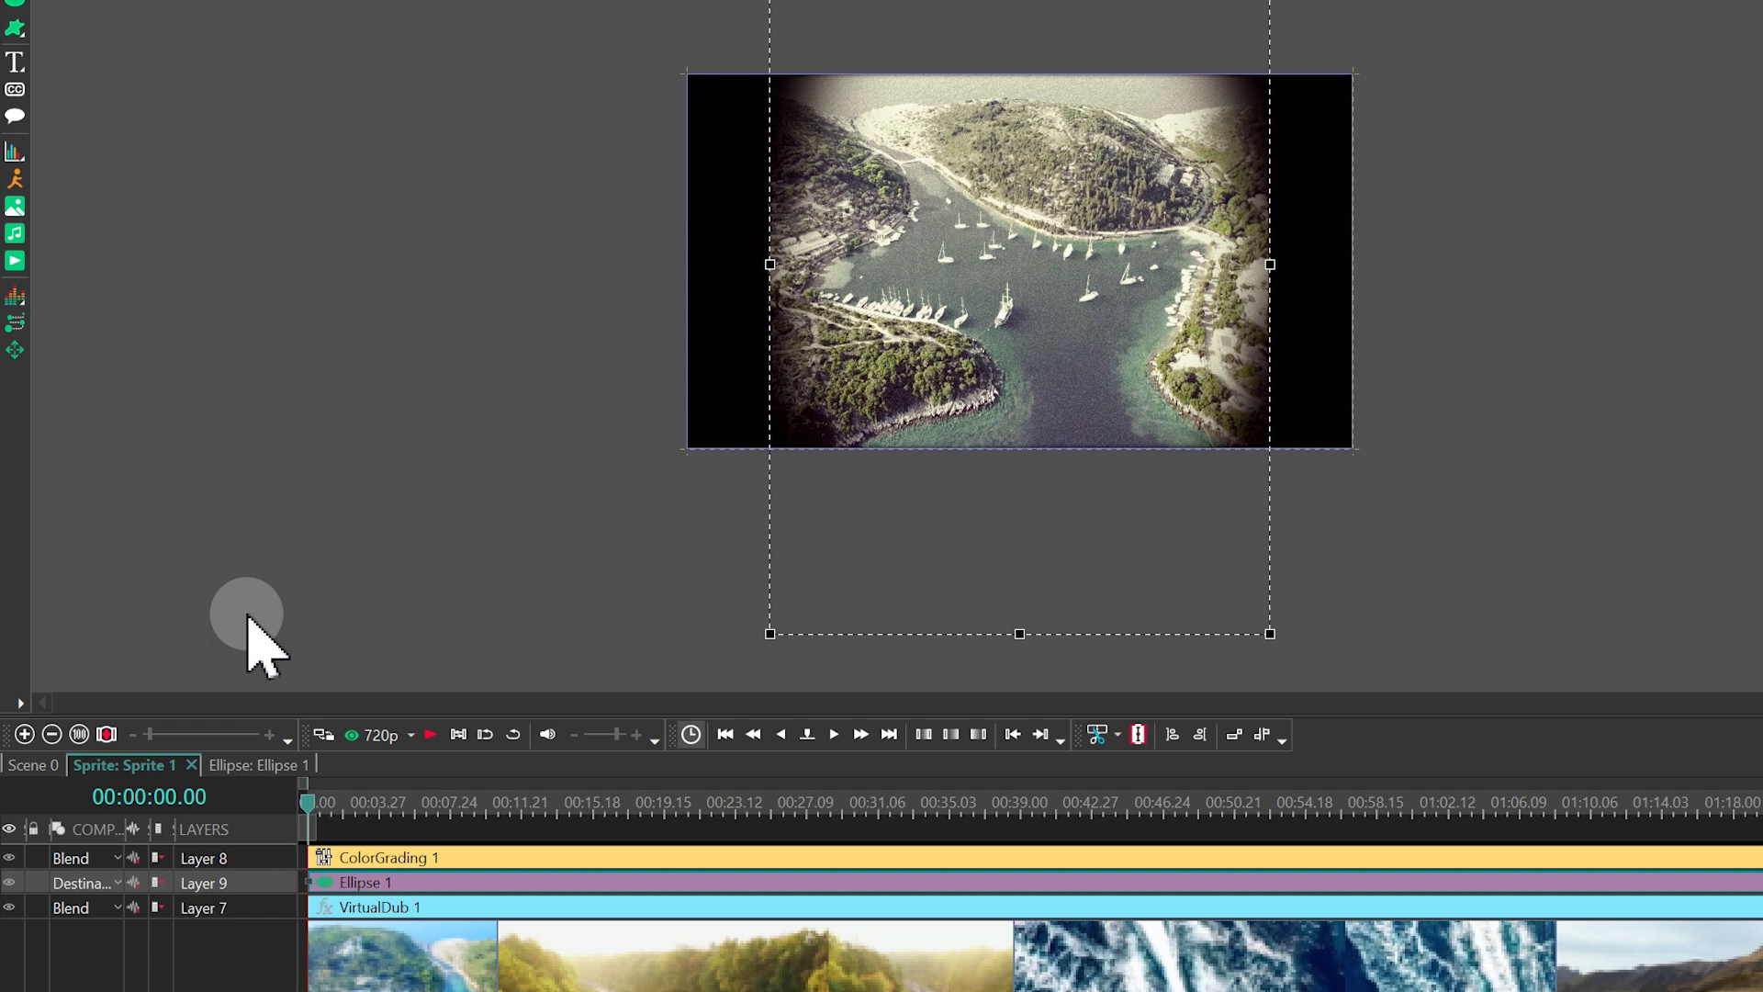
click(94, 884)
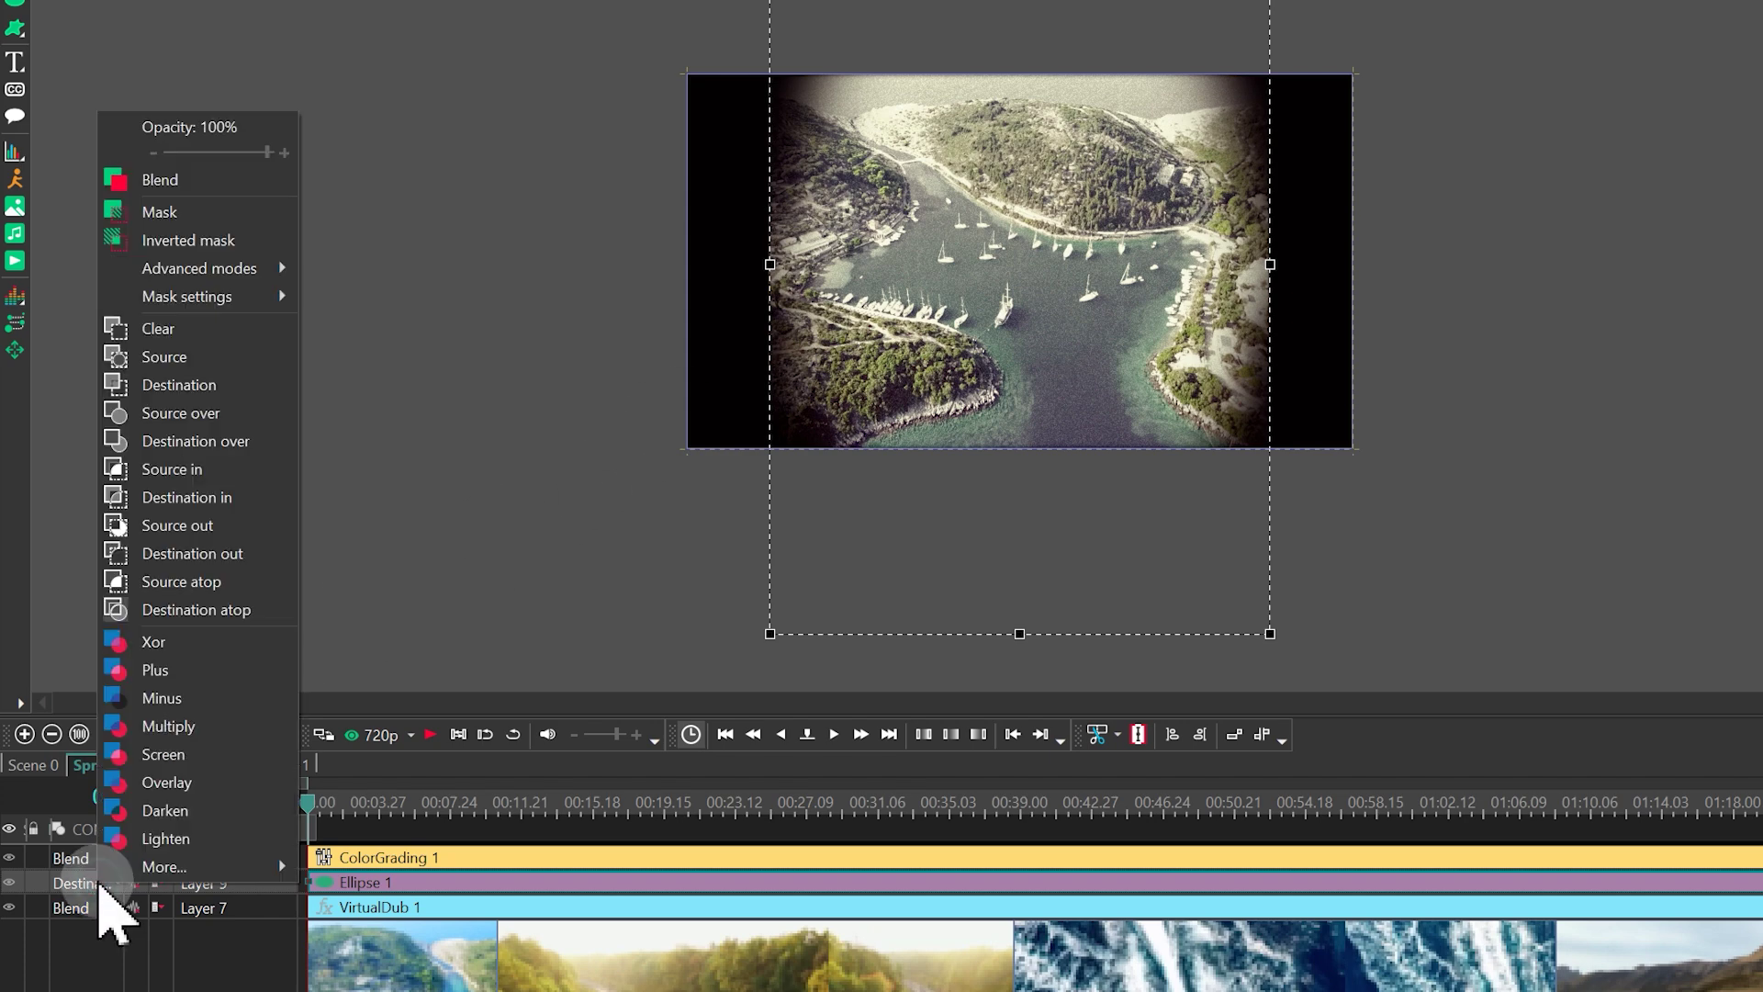
click(234, 243)
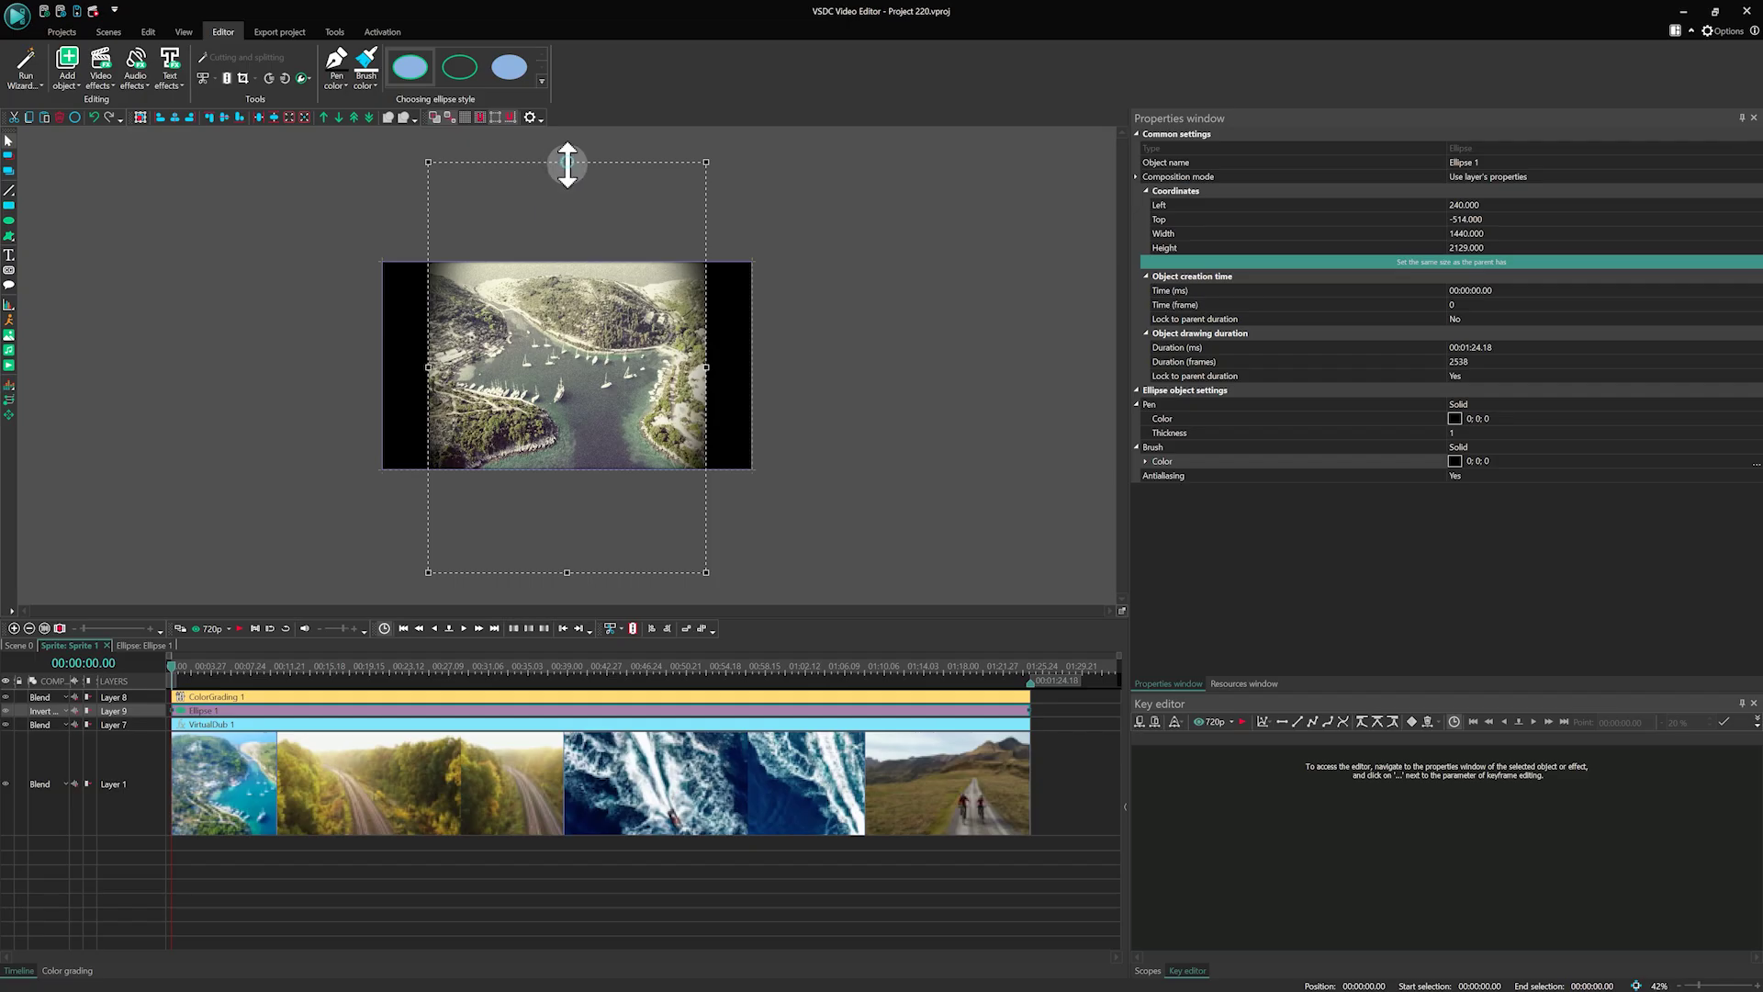
drag(567, 163, 571, 174)
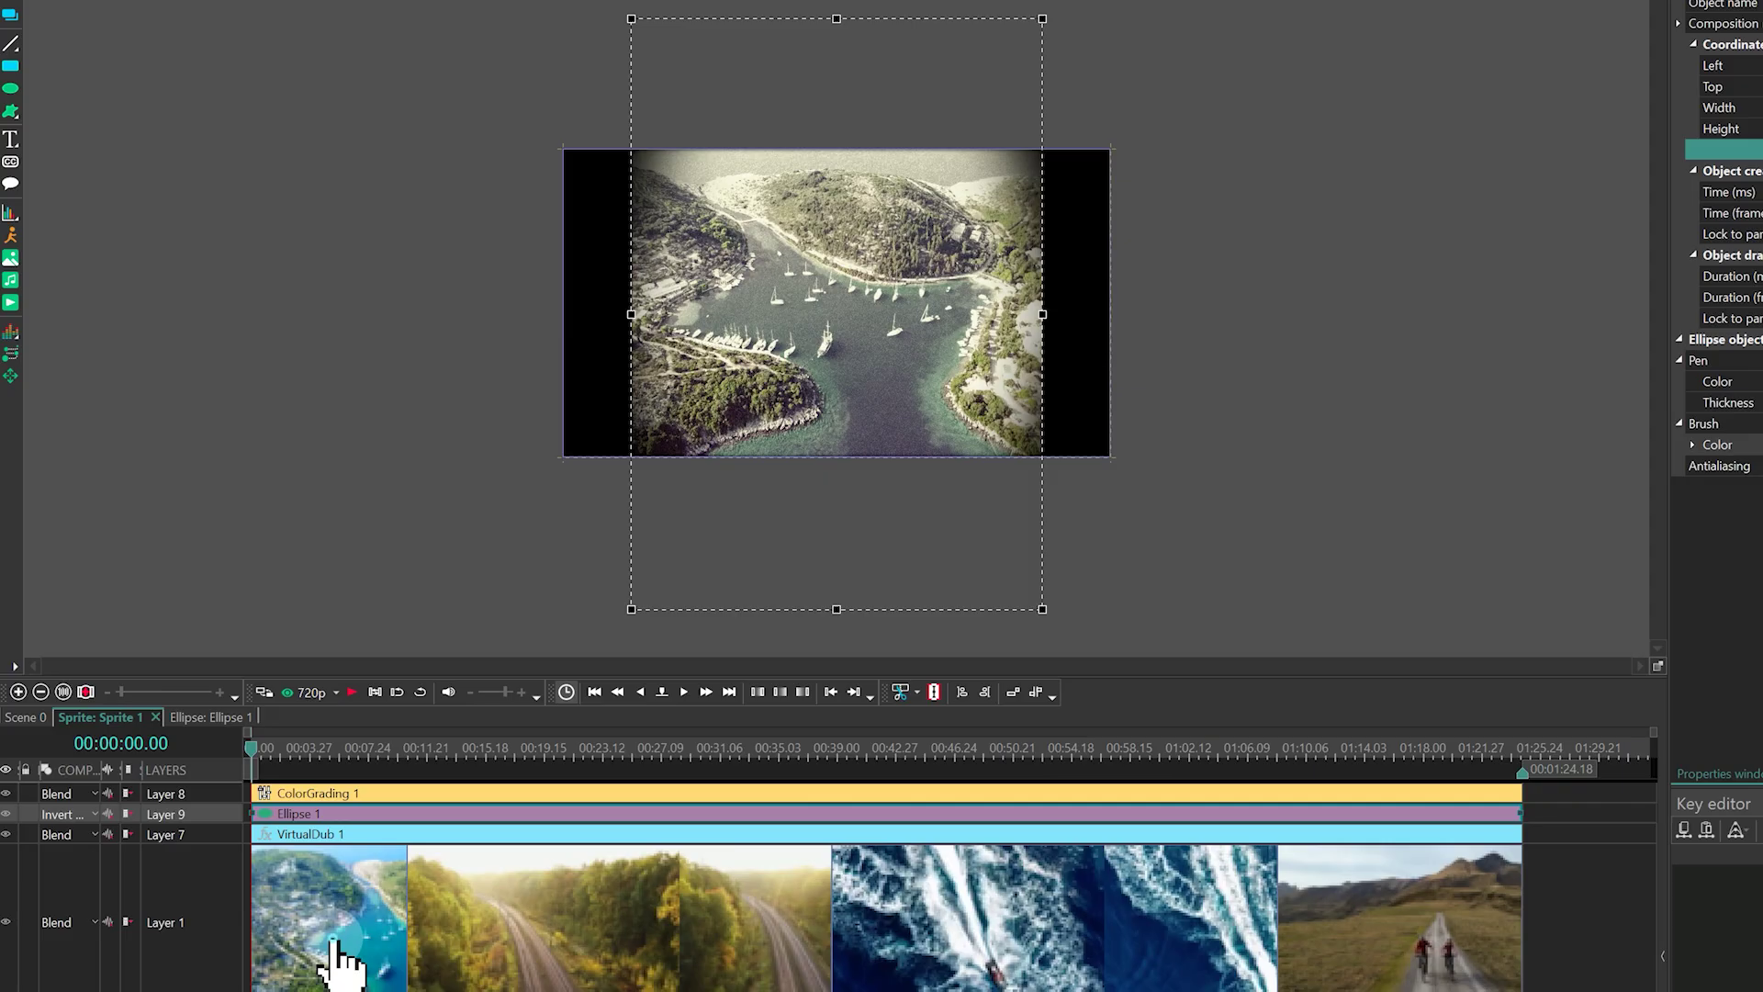
Select all effect layers inside the first drone clip.
double_click(230, 797)
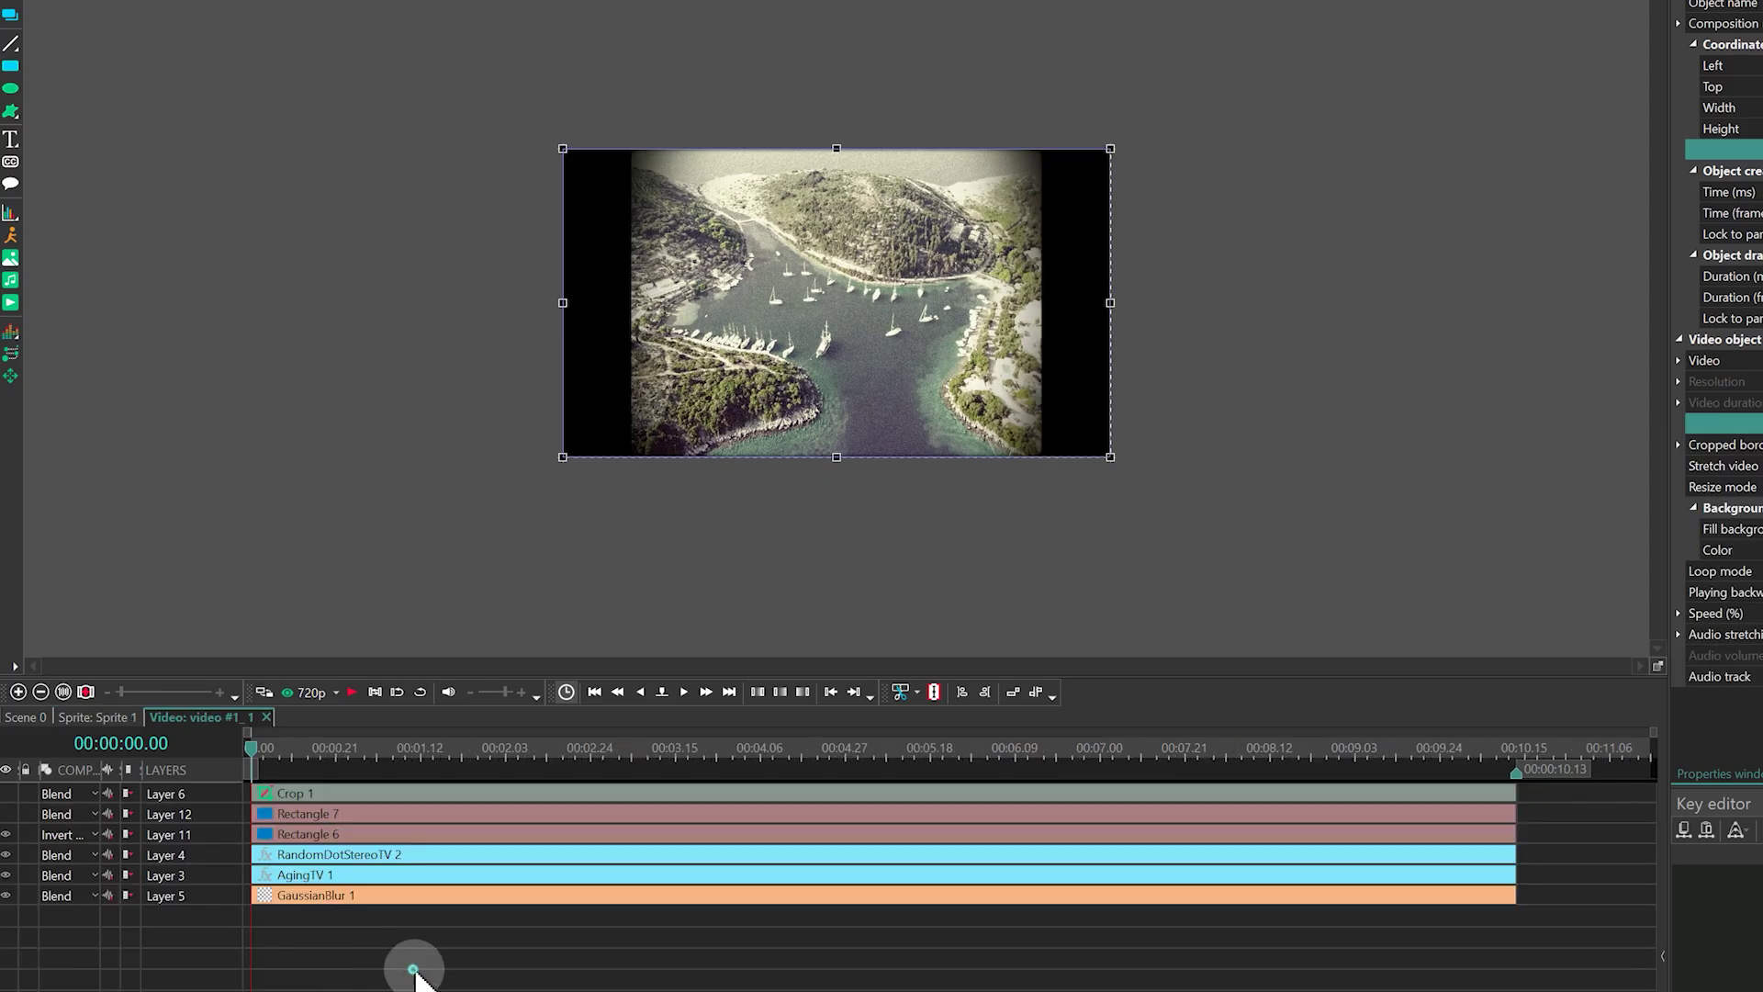
drag(413, 971, 327, 831)
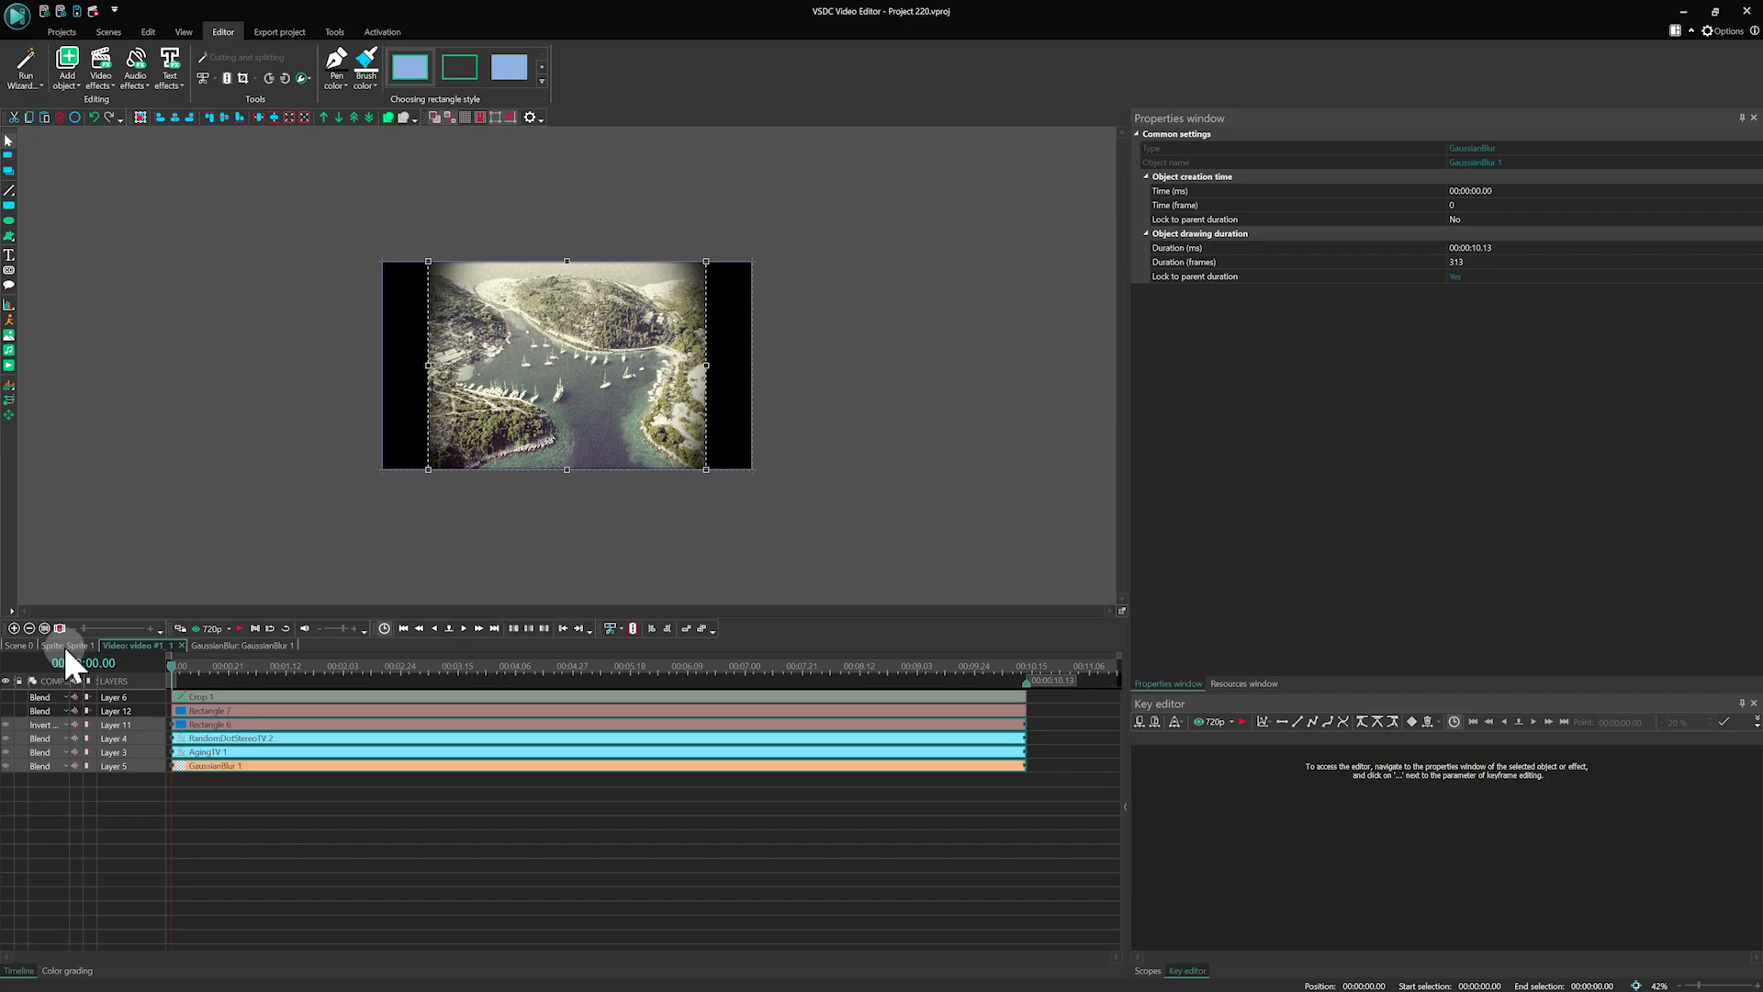
click(64, 645)
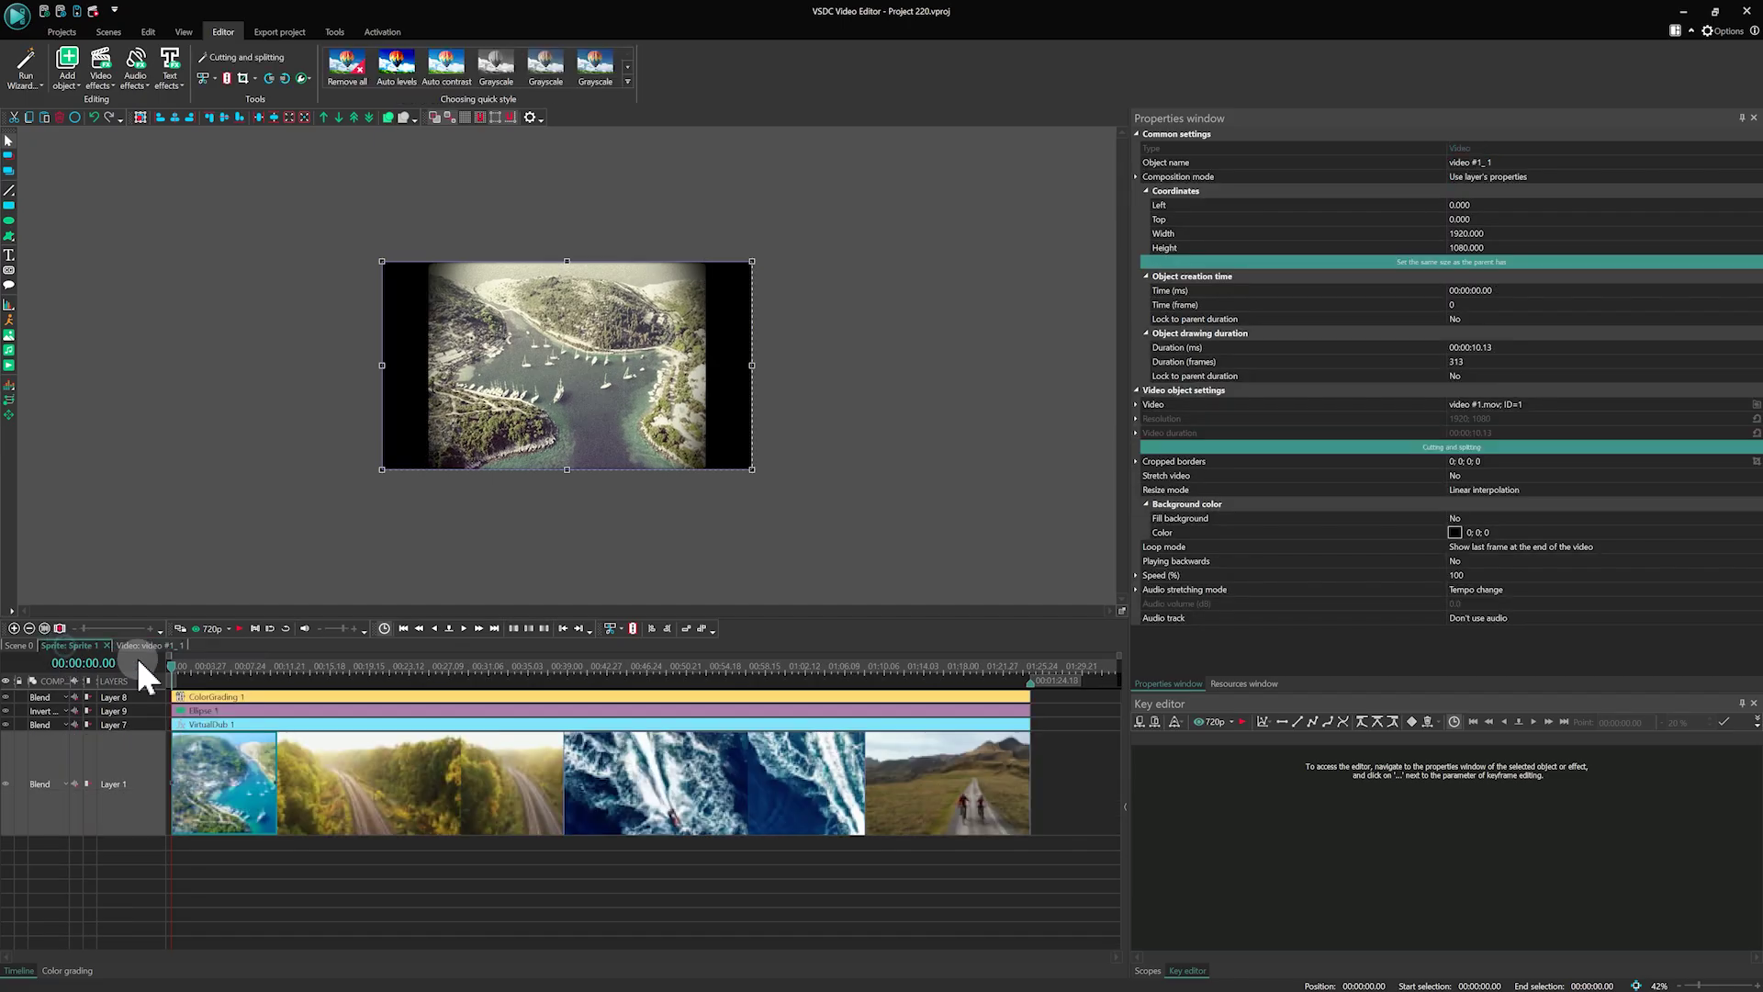
Stretch the railway clip's effect layers to the clip's full length.
double_click(329, 781)
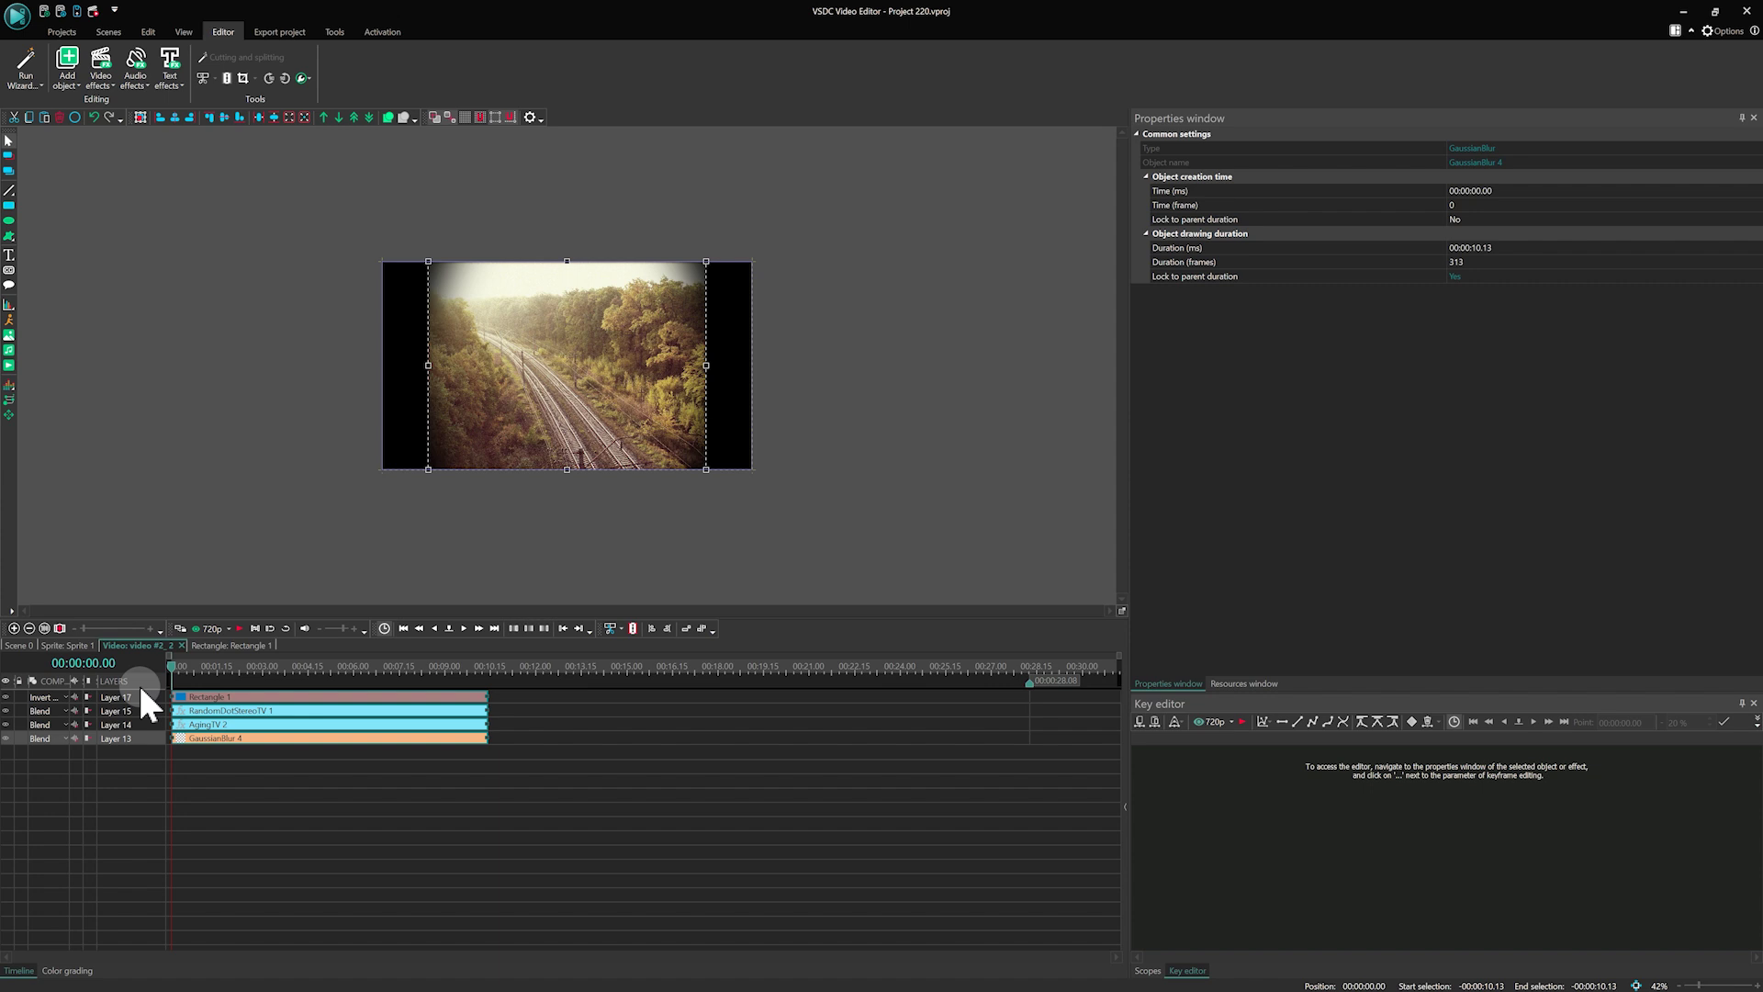
drag(489, 694, 922, 674)
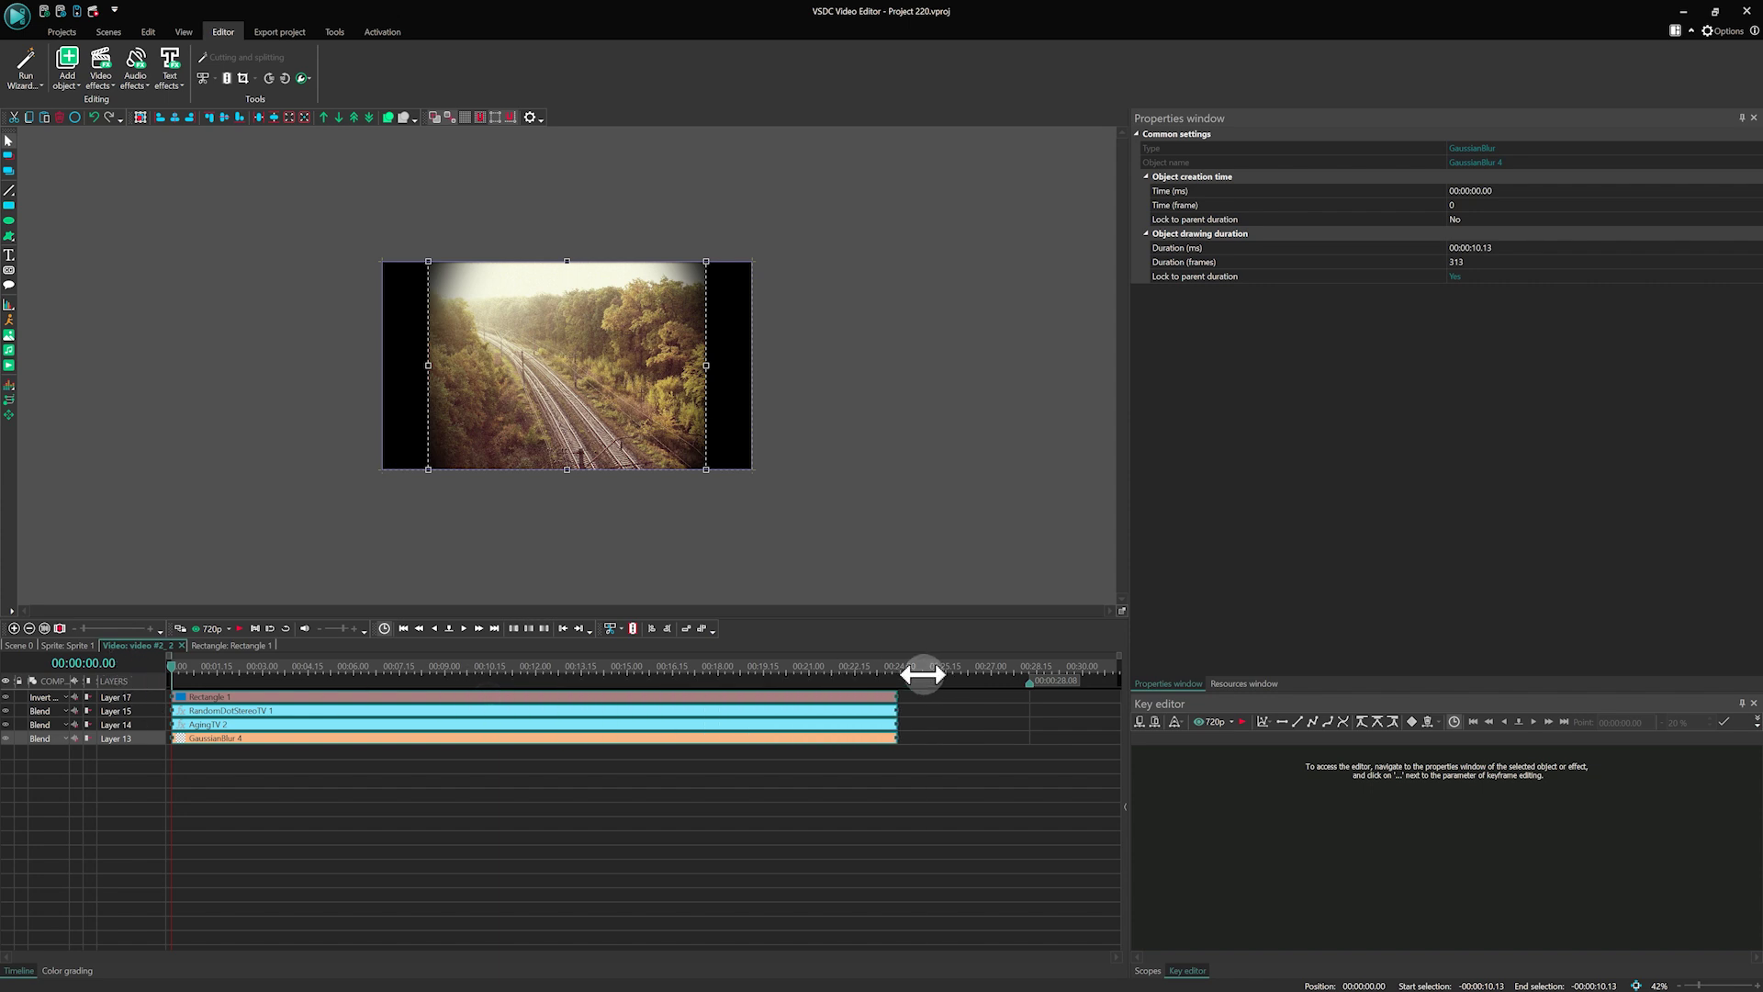
drag(1034, 668, 1040, 667)
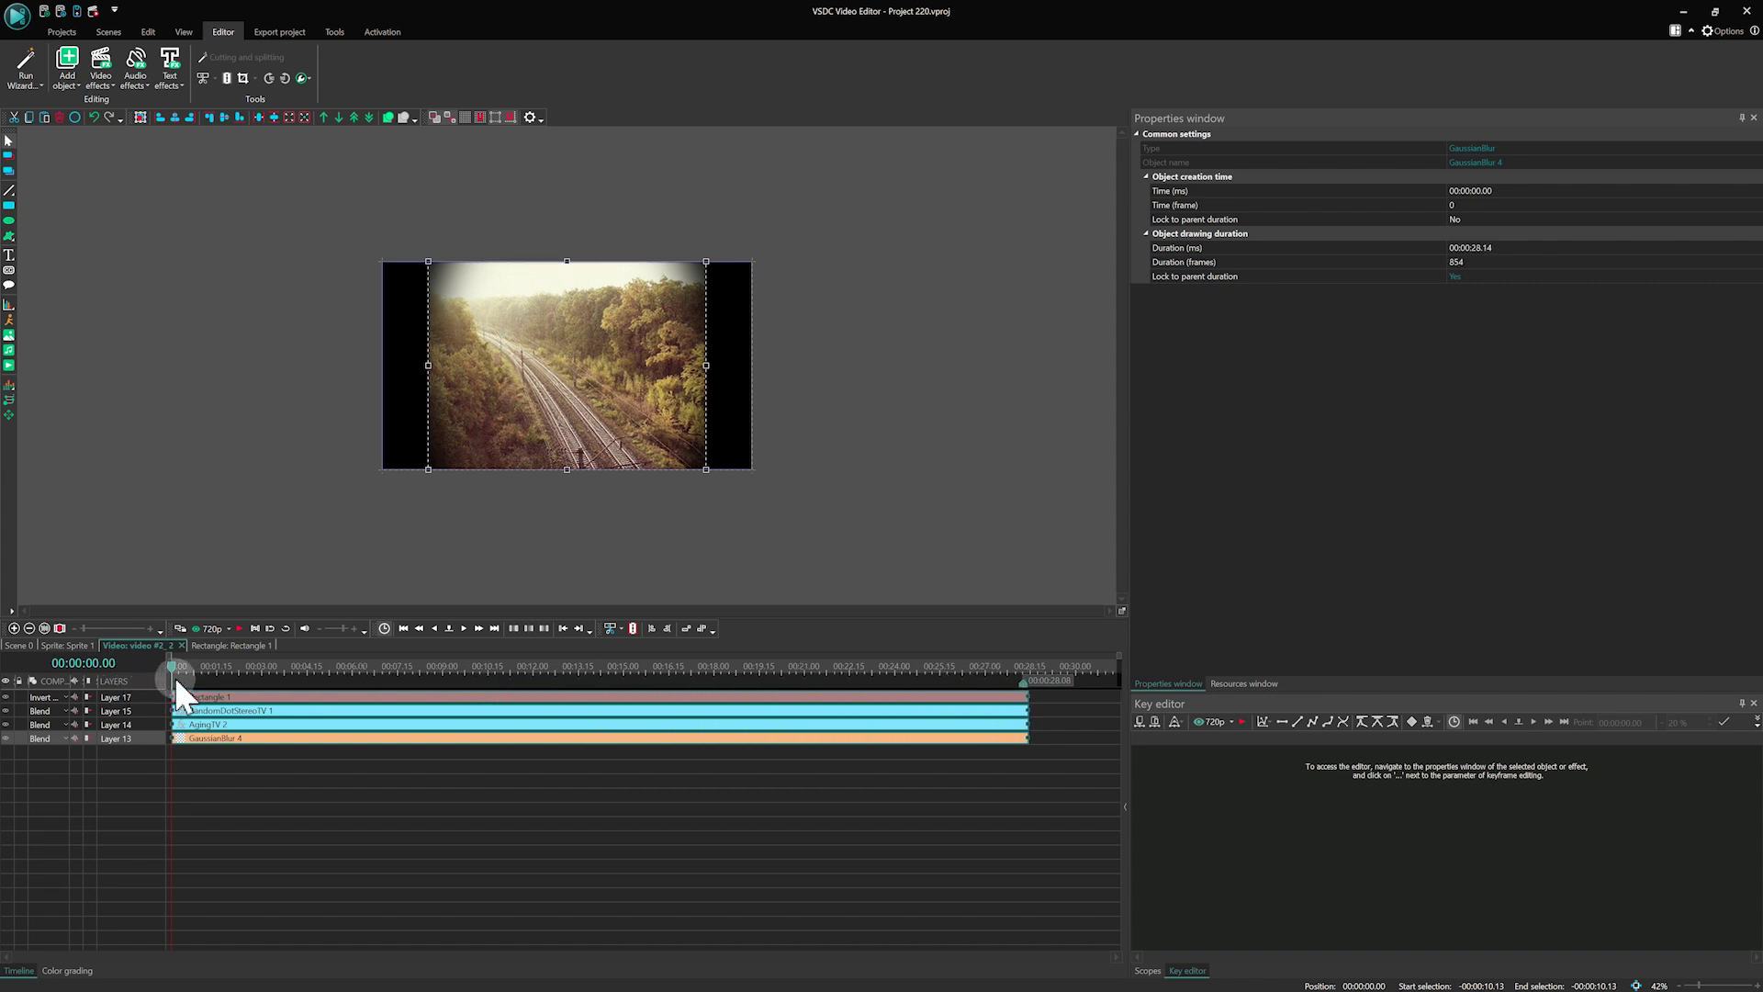
click(46, 644)
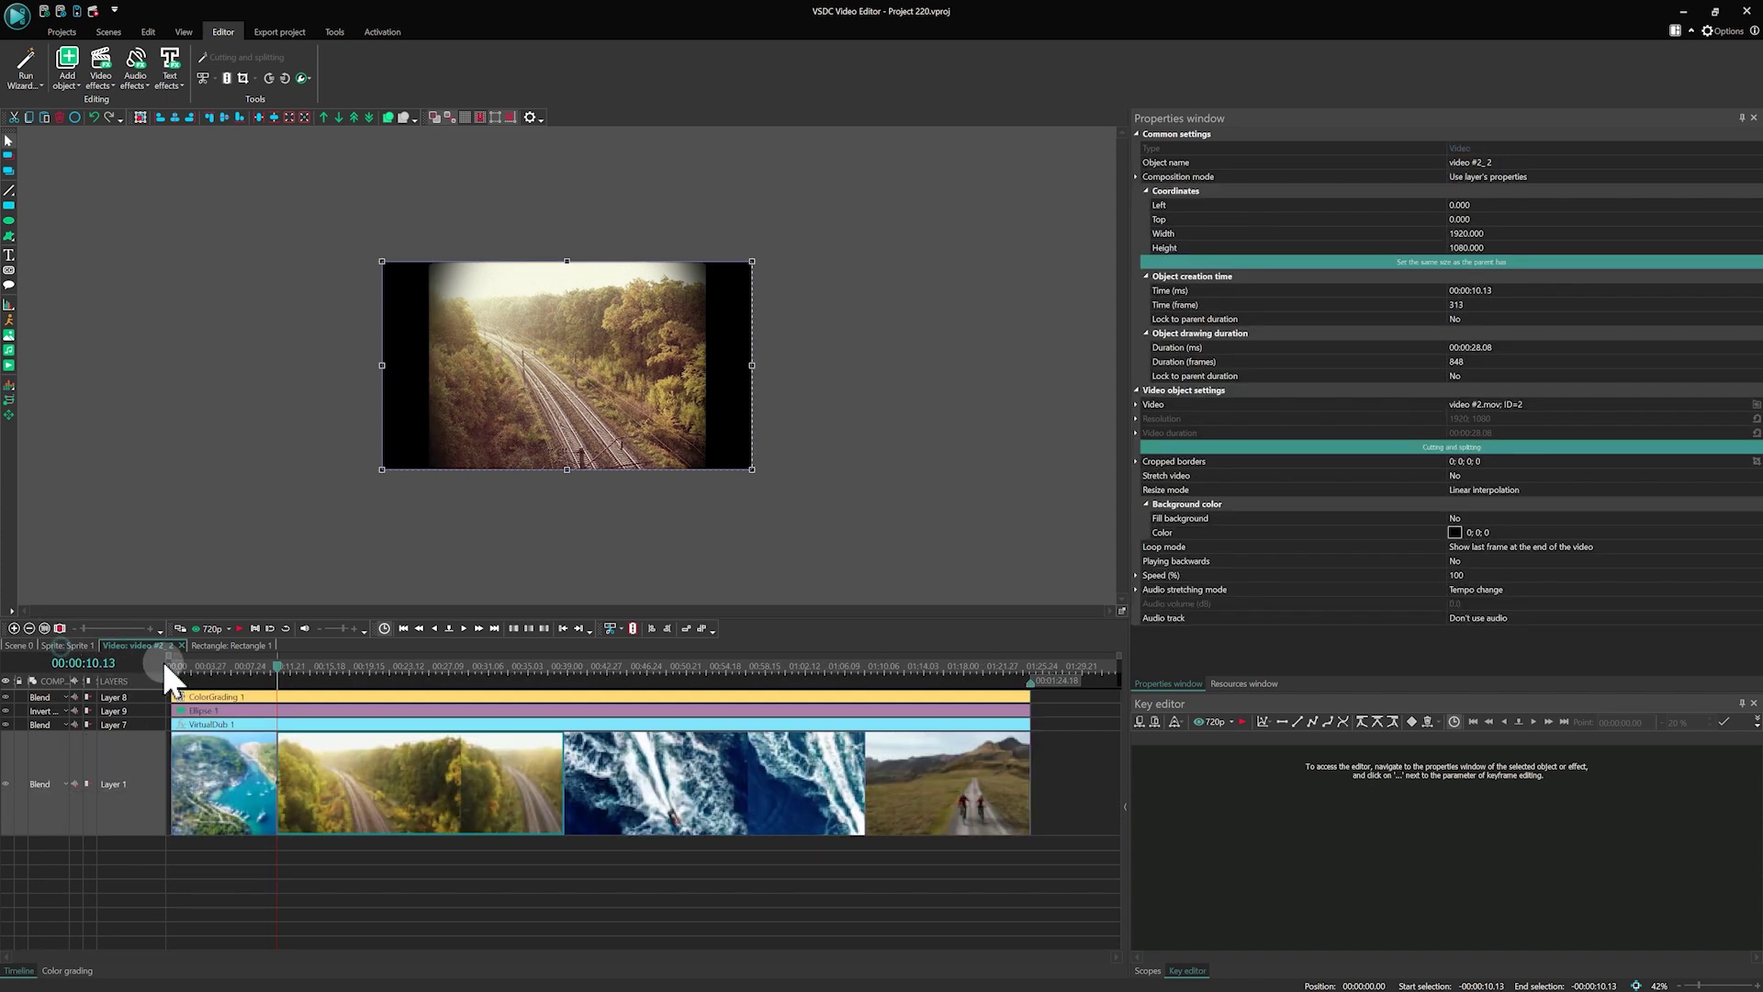
Stretch the surf and cycling clips' effect layers across each clip's full length.
double_click(656, 771)
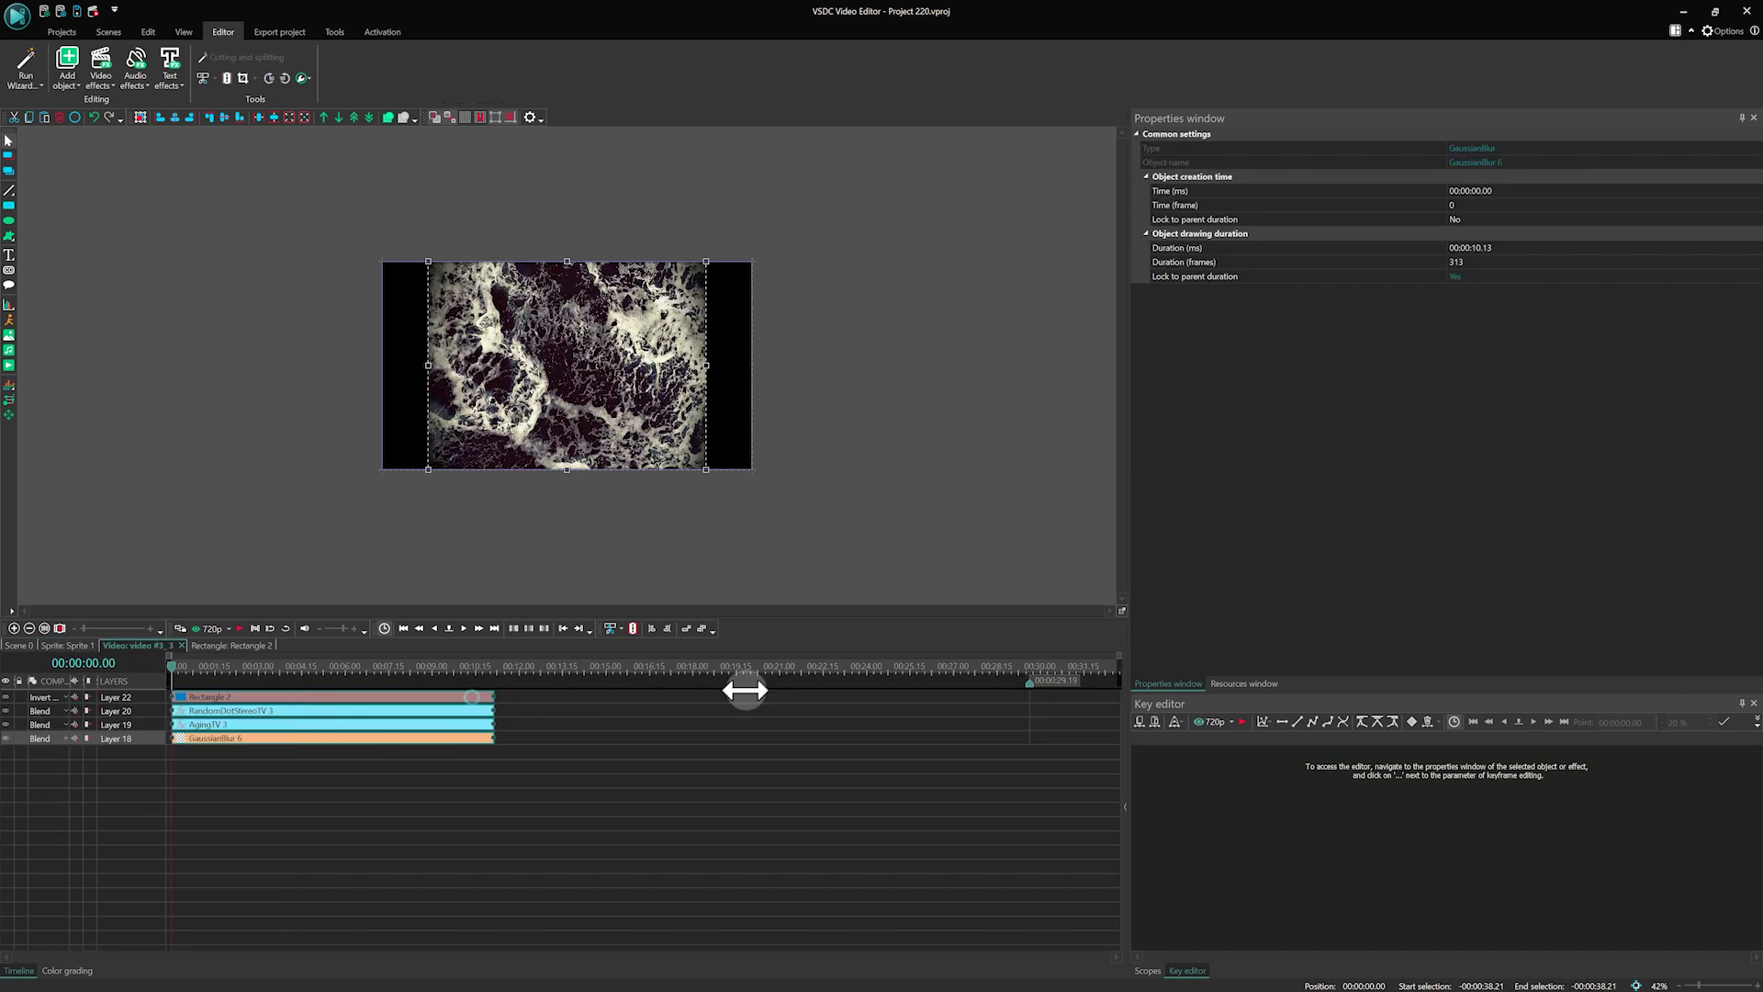
drag(745, 689, 1116, 690)
click(82, 646)
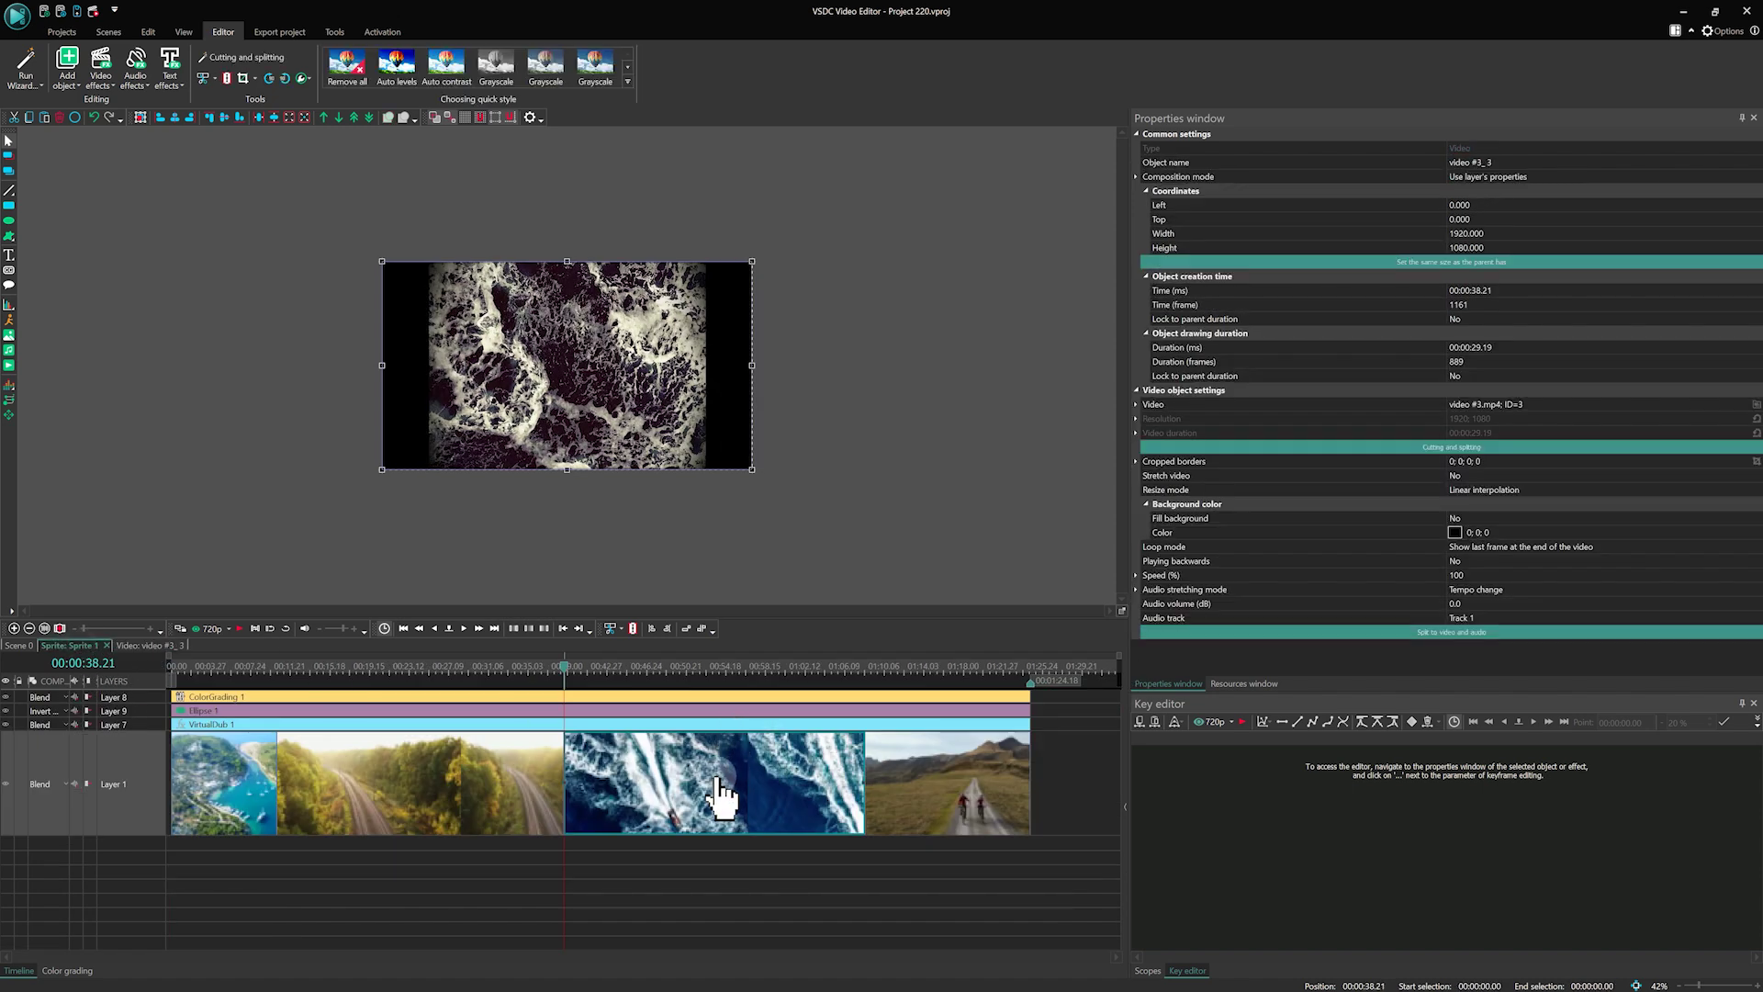
double_click(892, 781)
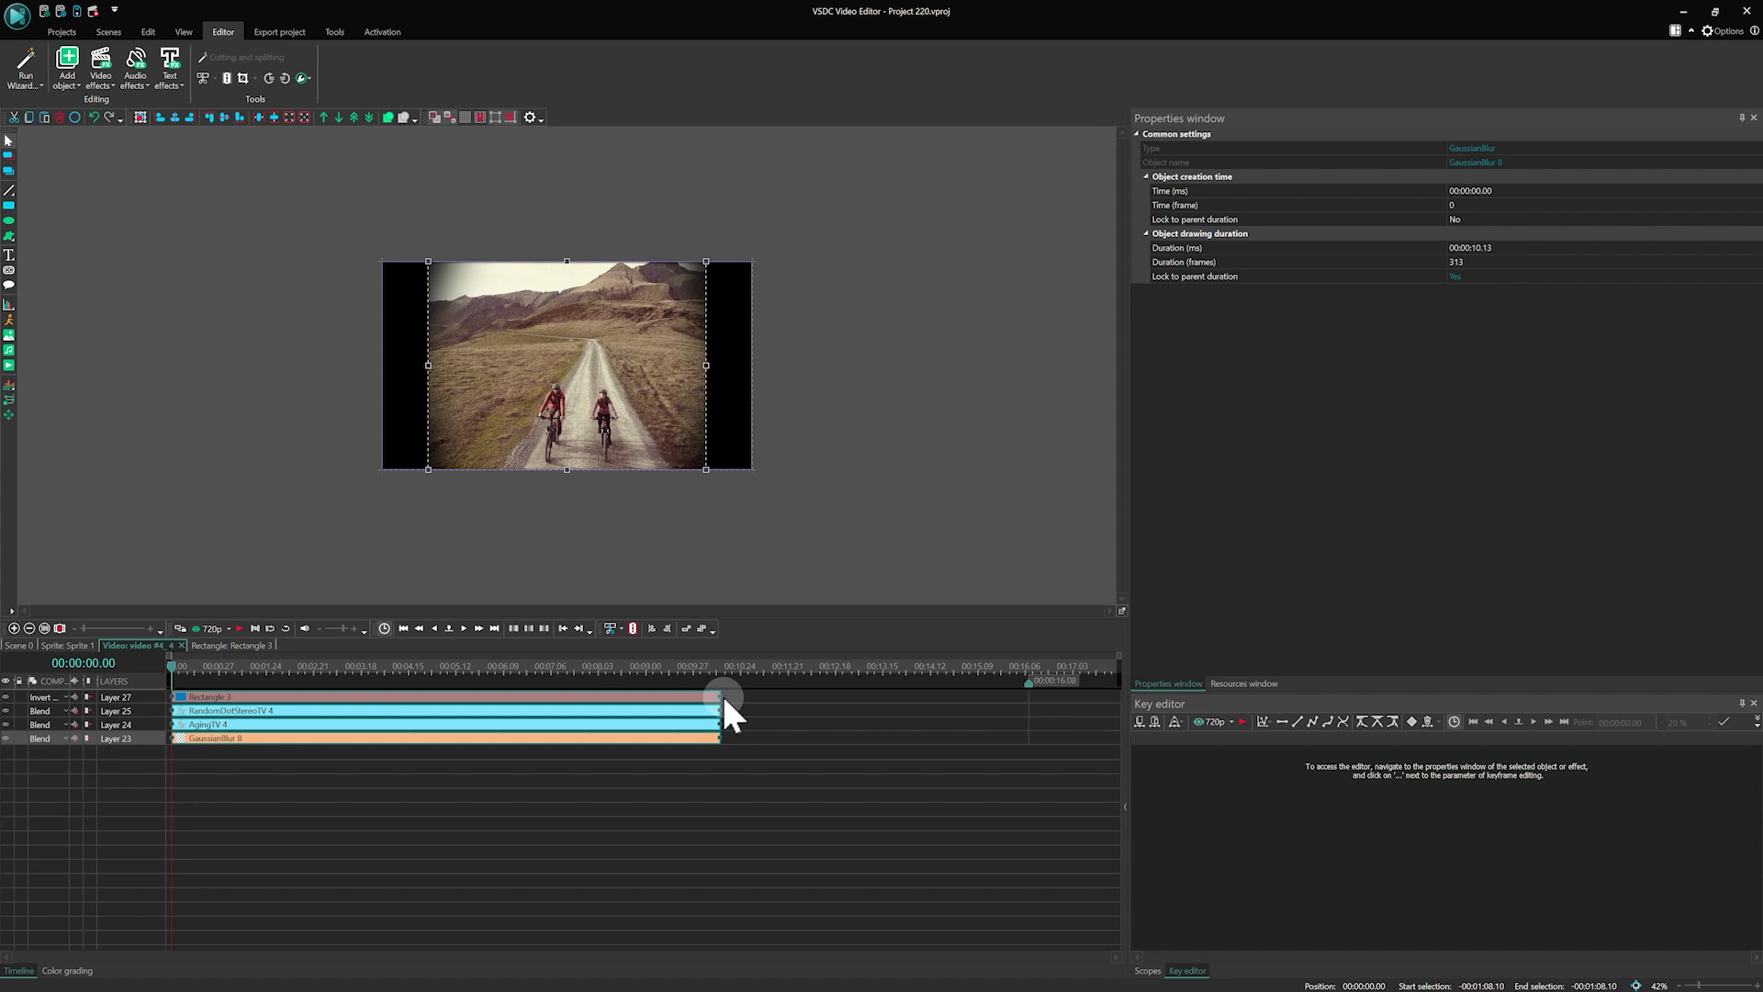
drag(720, 695, 1100, 696)
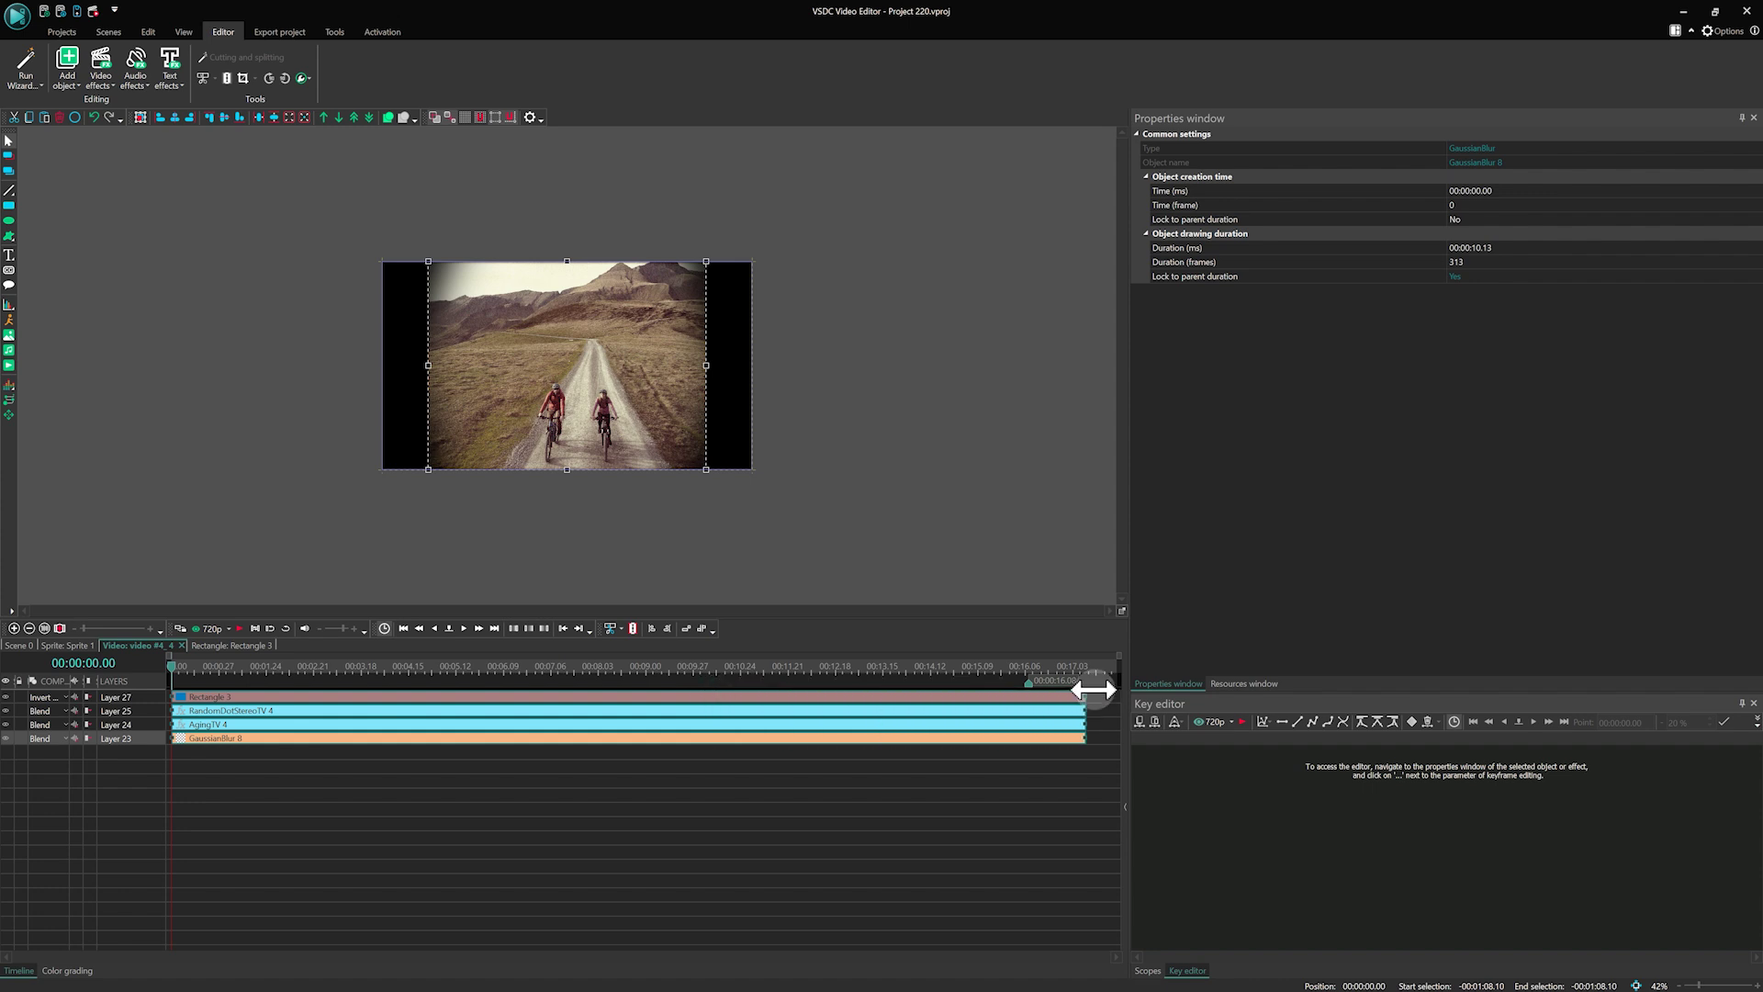
Return to the Sprite 1 timeline and rewind the playhead to 00:00:00.00.
click(76, 646)
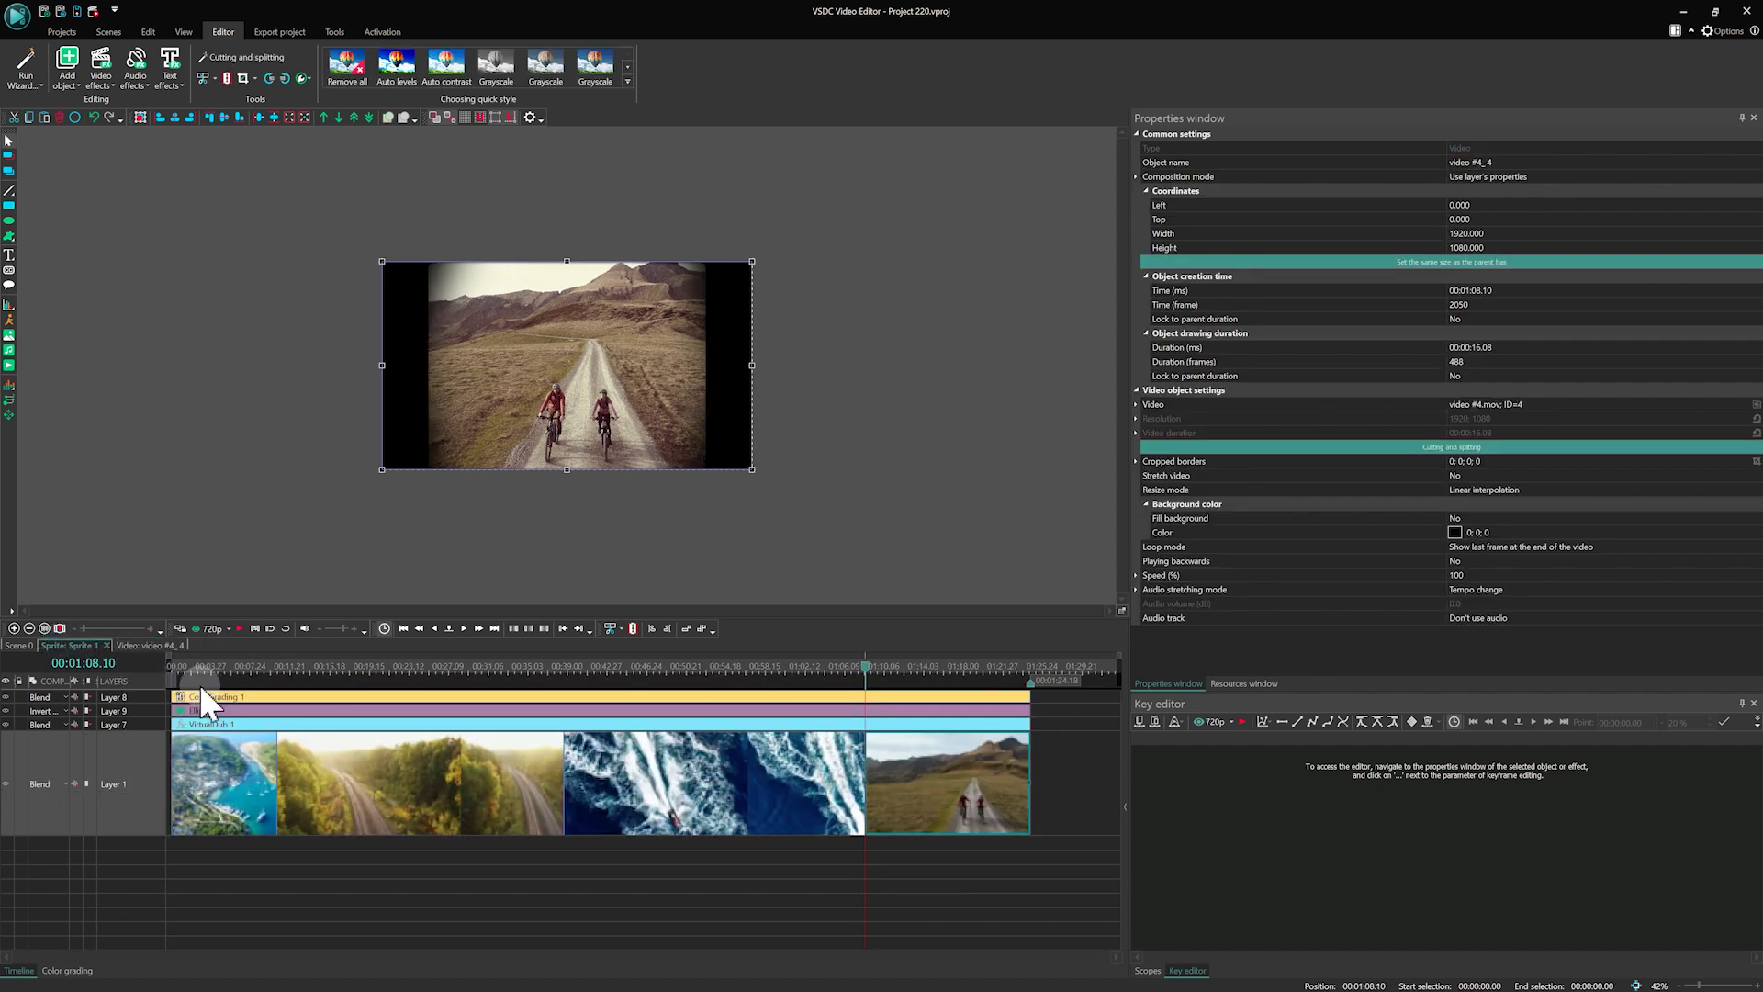
drag(197, 686, 171, 670)
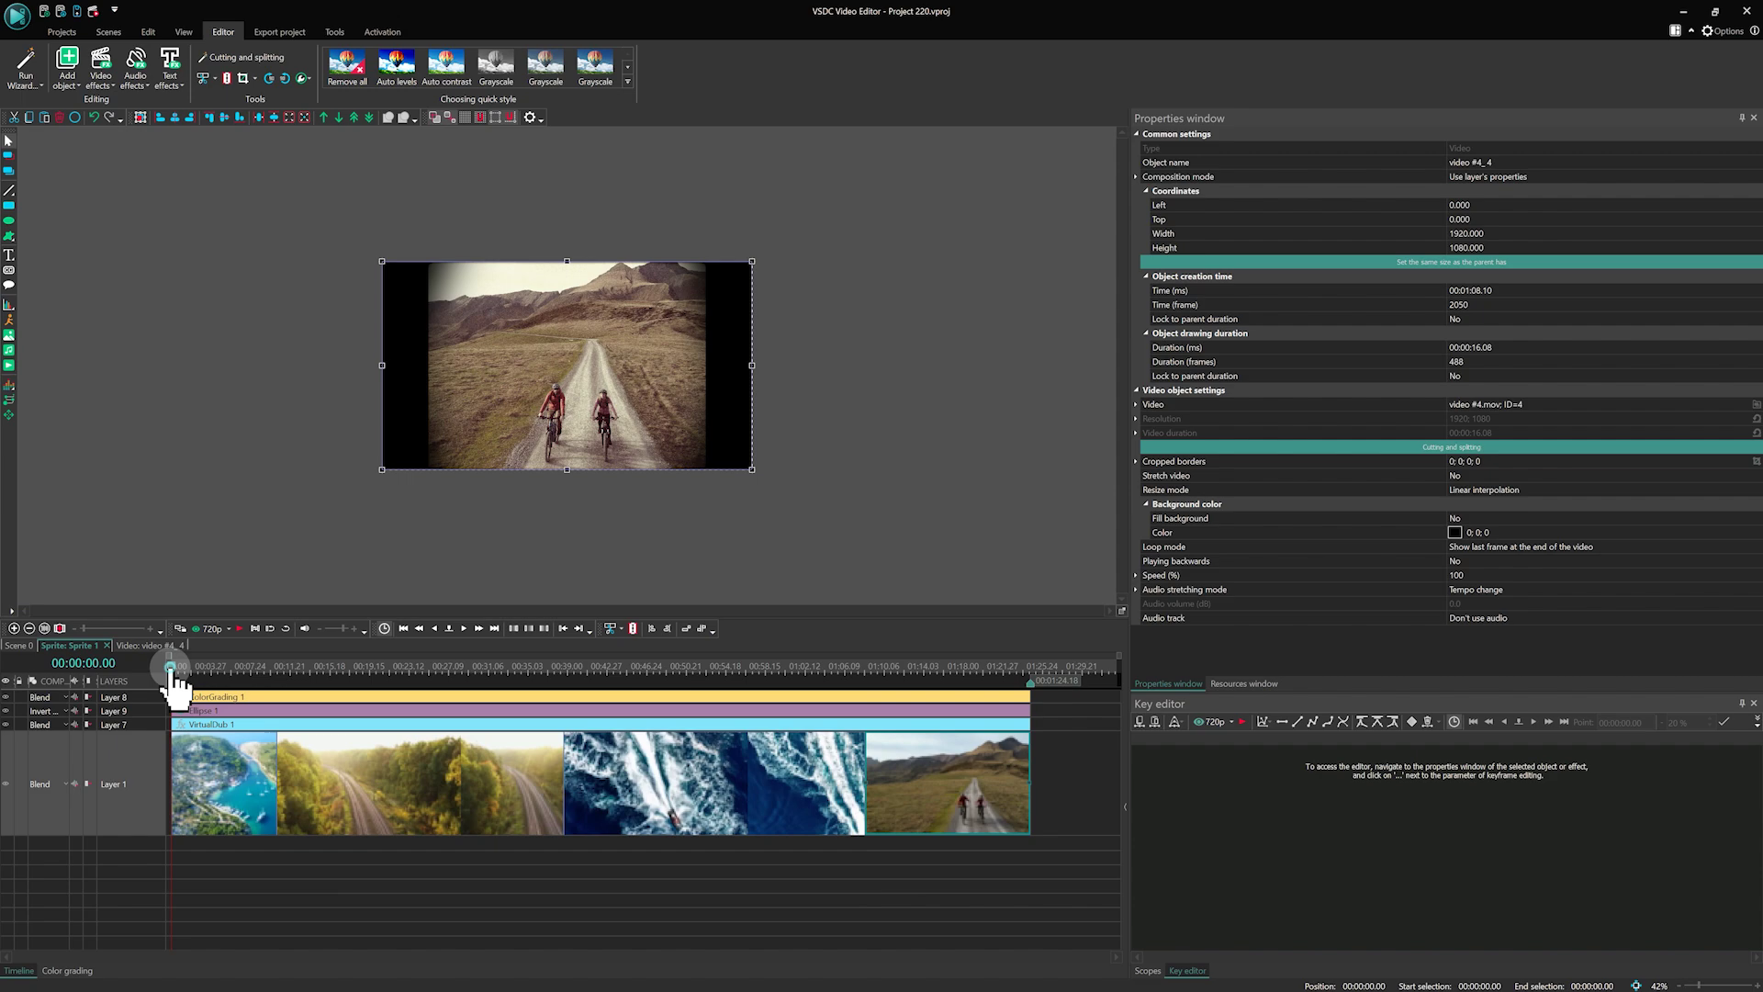